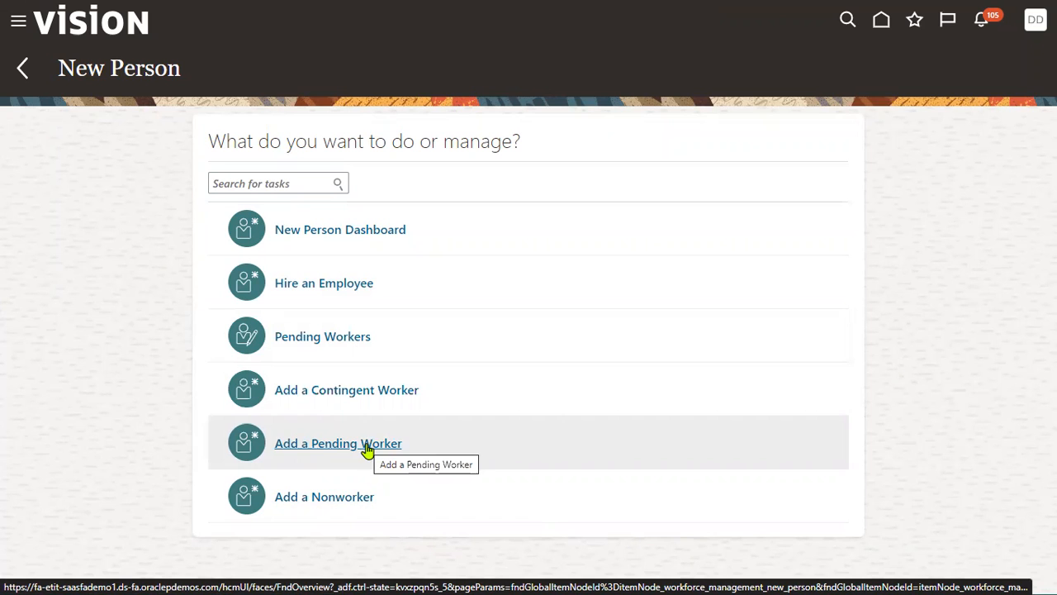
- Start adding a pending worker and set the action reason to Future hire to fill vacant position
left_click(366, 446)
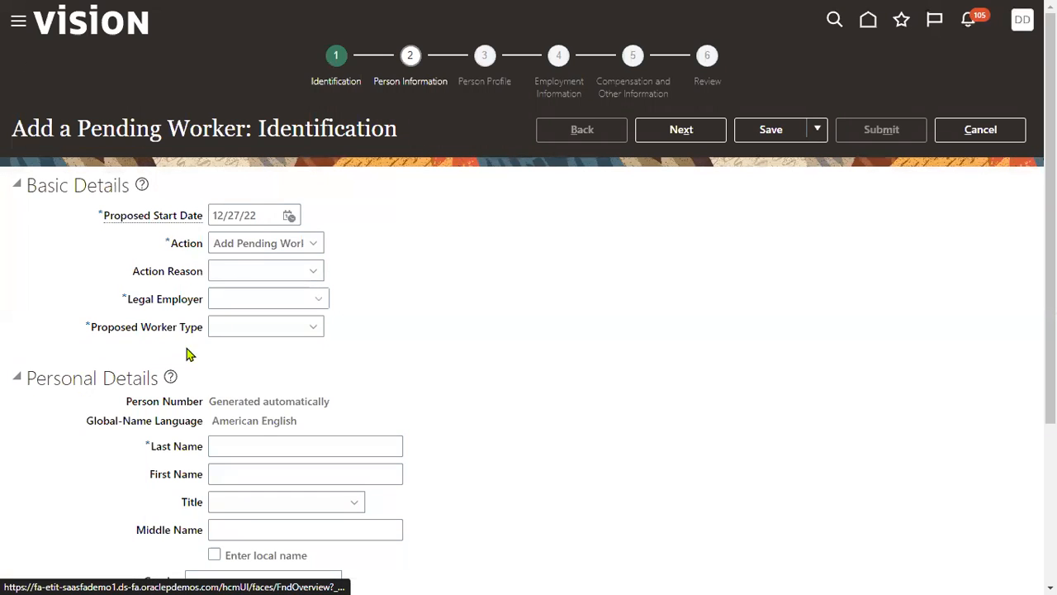
left_click(229, 273)
left_click(239, 312)
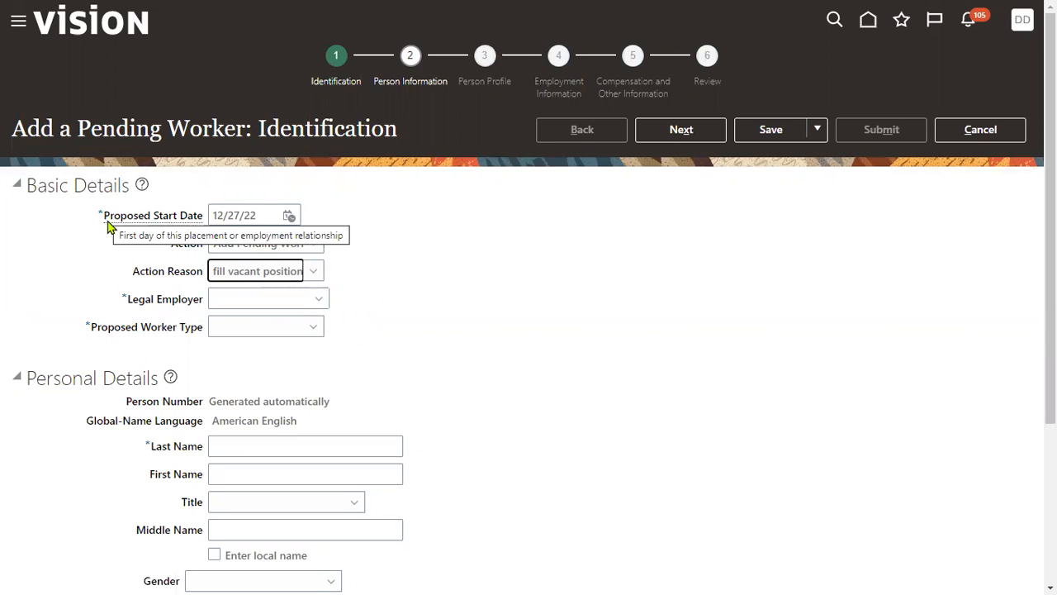
- Set the legal employer to US1 Legal Entity and show the proposed worker type choices
left_click(234, 297)
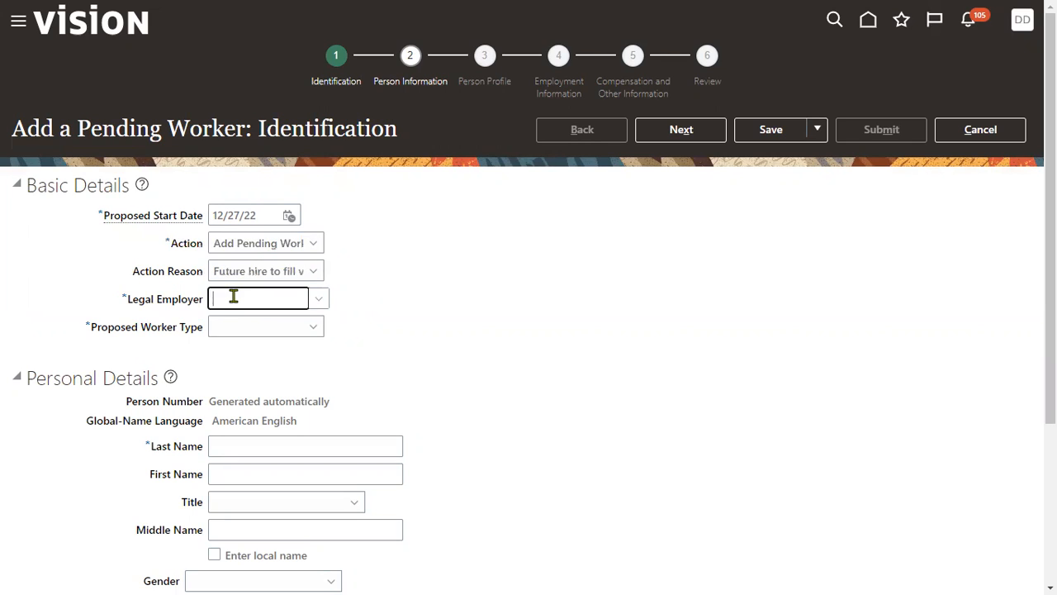
type("US1")
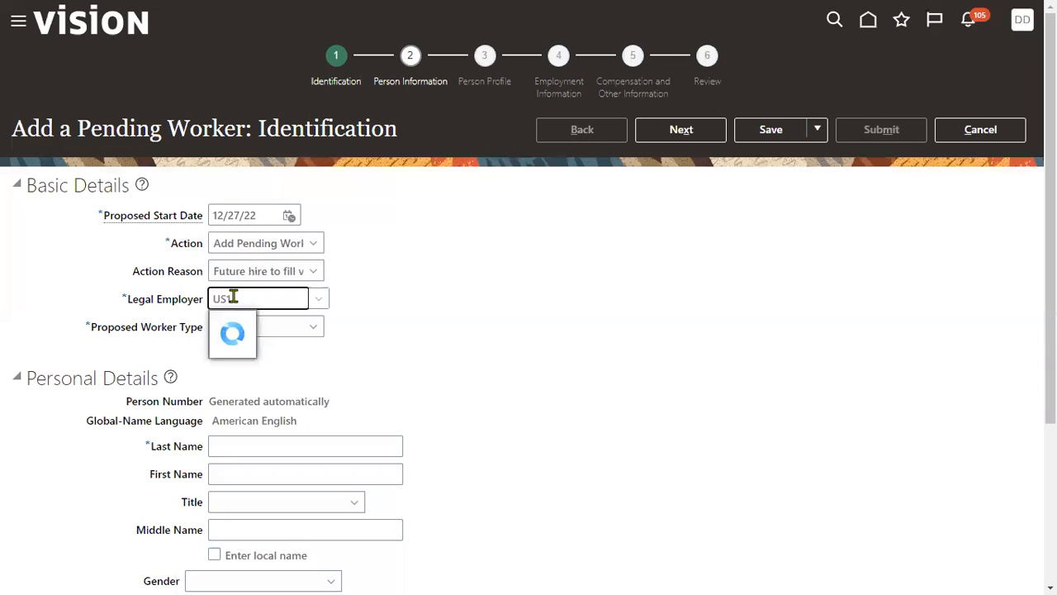
left_click(260, 323)
left_click(255, 326)
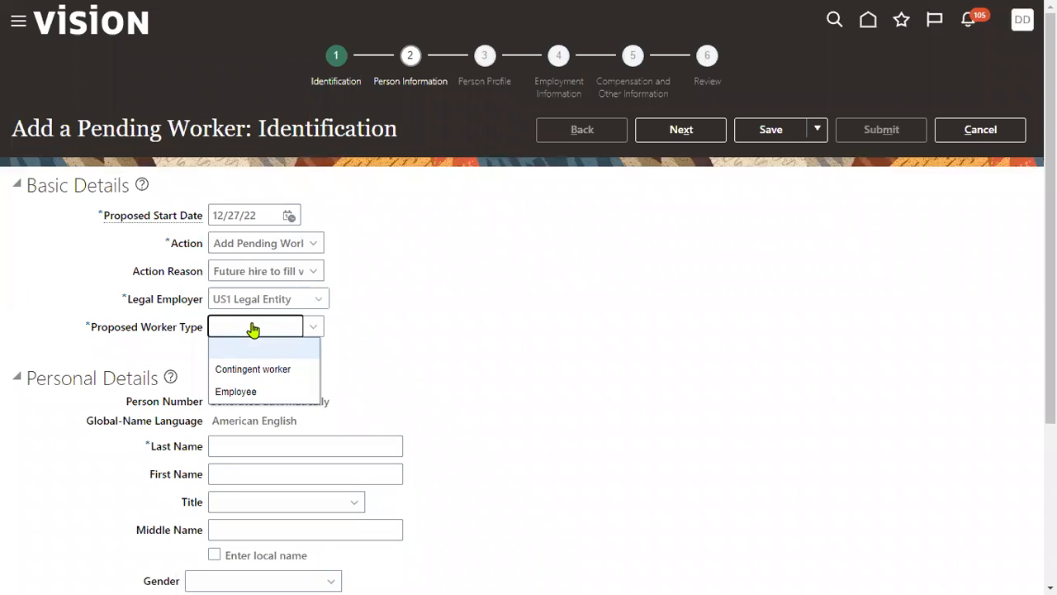
left_click(352, 346)
left_click(279, 327)
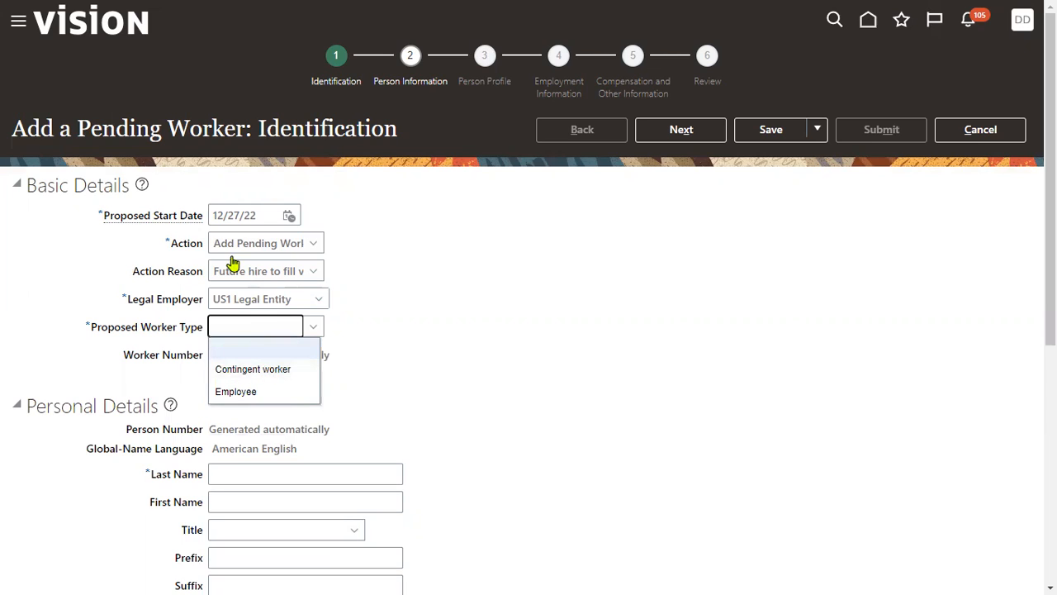
- Set the proposed start date to March 1, 2023
left_click(290, 215)
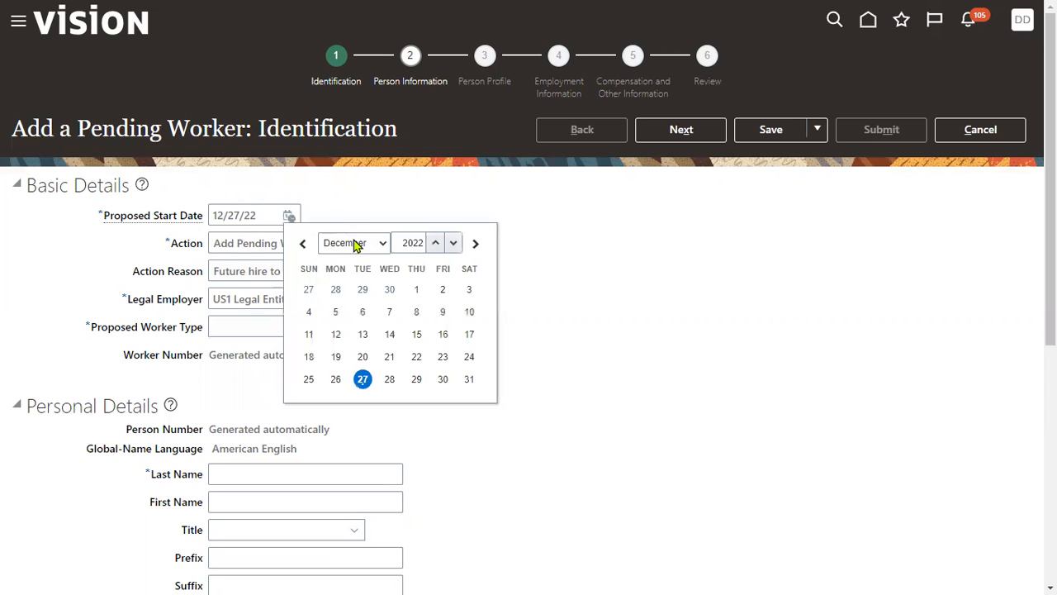
left_click(353, 243)
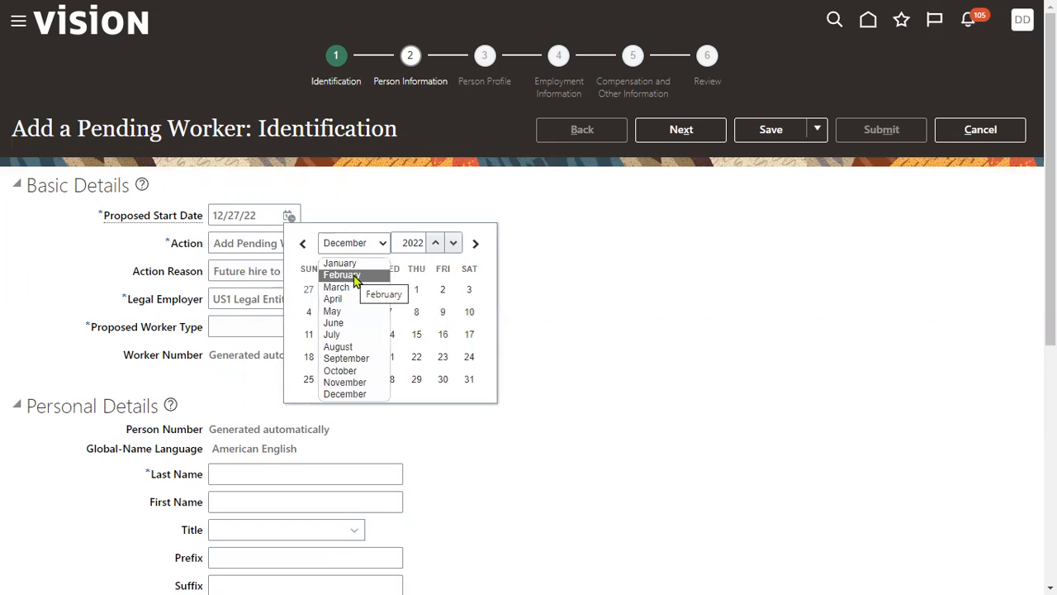
left_click(340, 287)
left_click(435, 245)
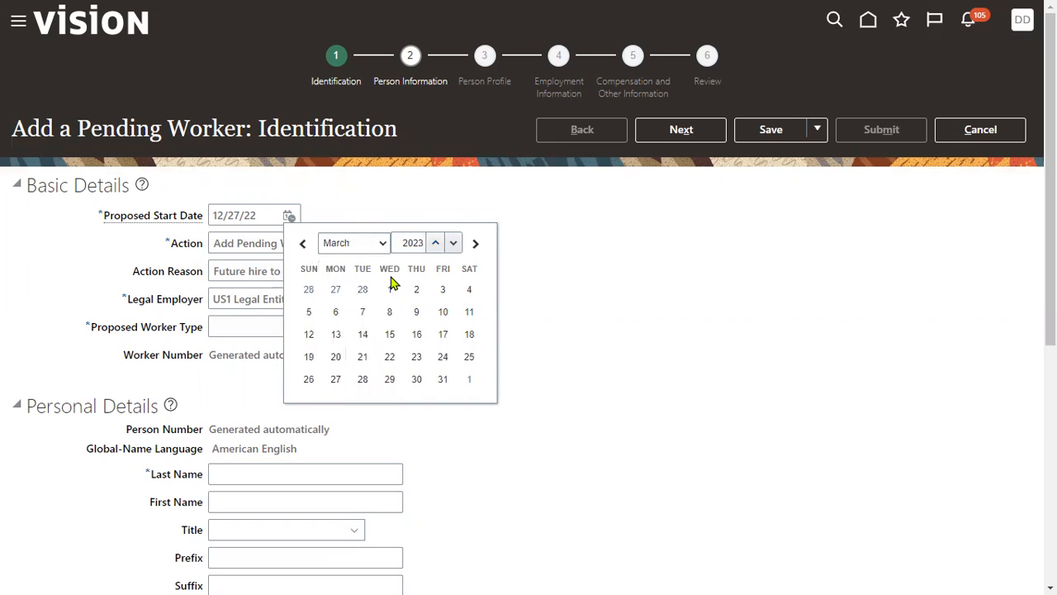
left_click(389, 289)
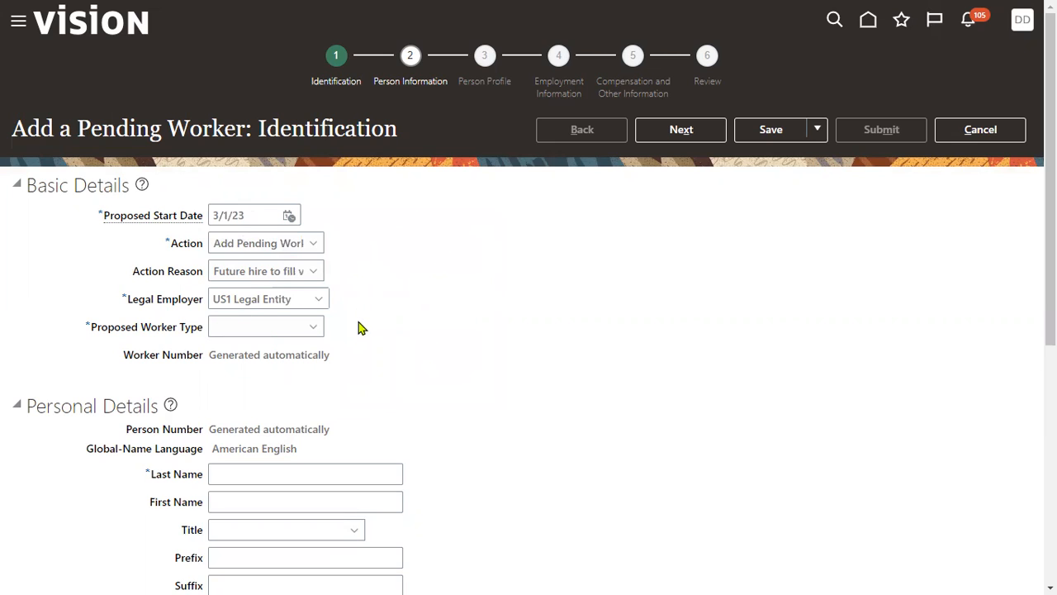
- Set the proposed worker type to Employee
left_click(278, 328)
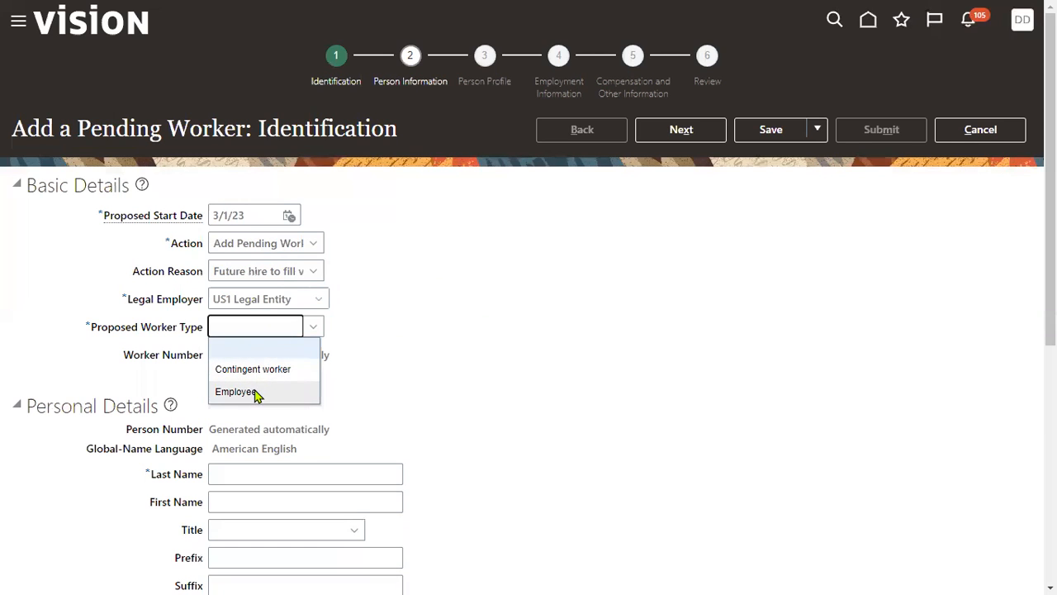
left_click(254, 392)
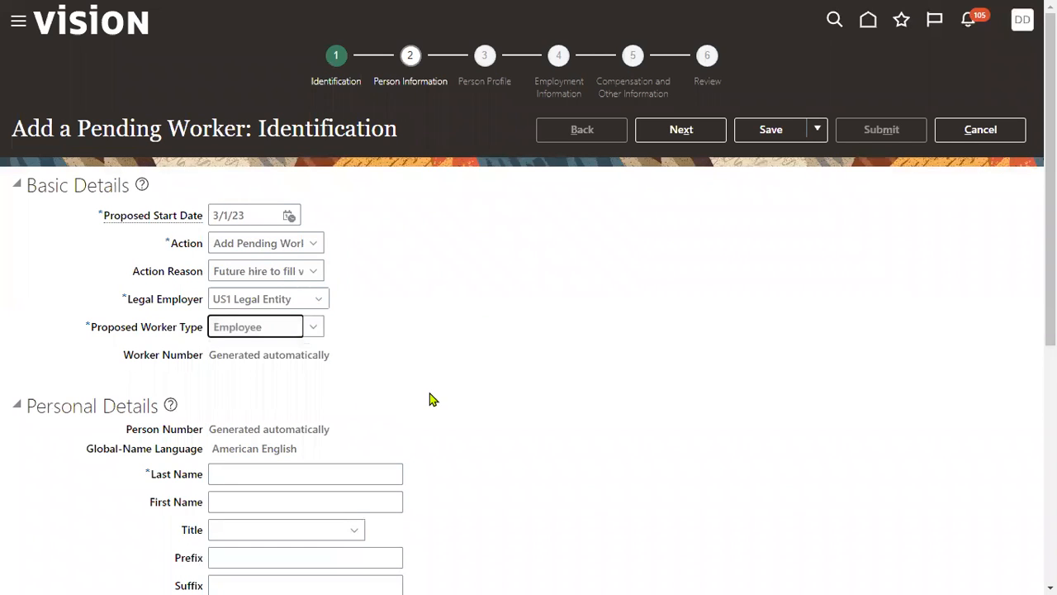
scroll(429, 400, "down", 2)
left_click(326, 295)
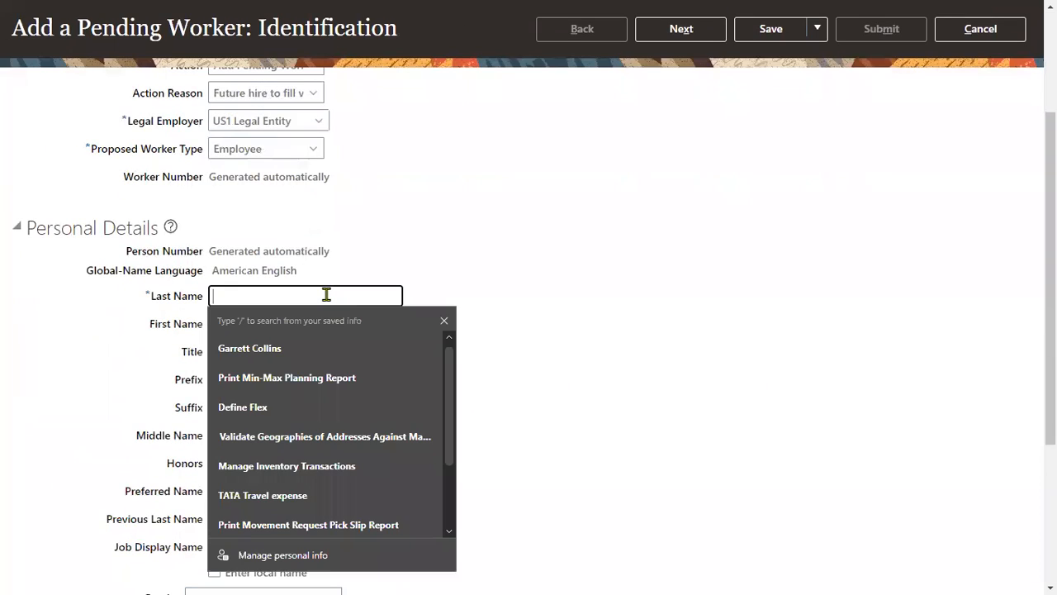
scroll(445, 219, "up", 2)
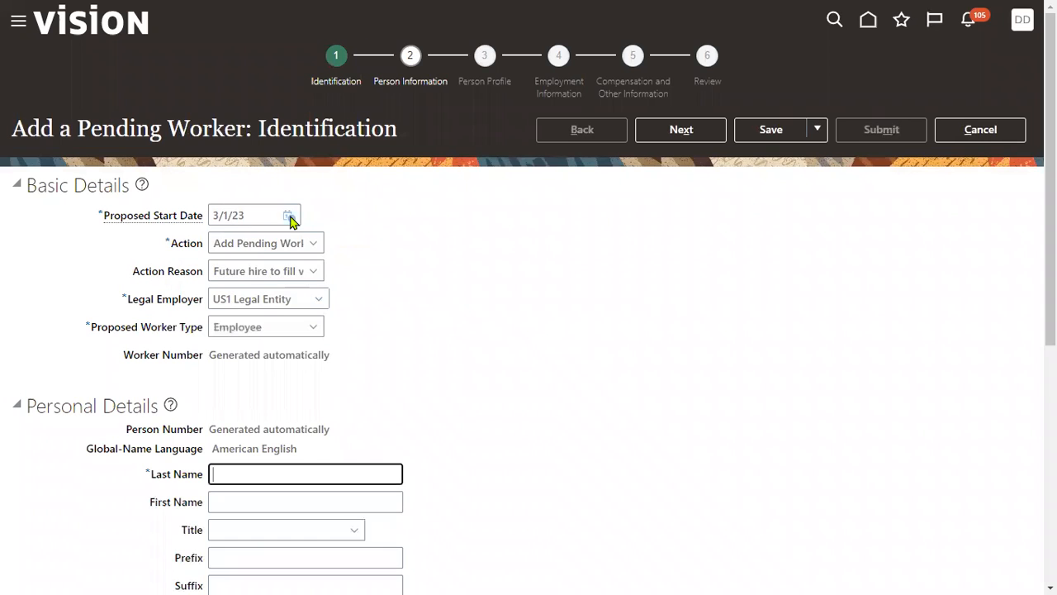
- Set the proposed start date to December 27, 2022
left_click(288, 216)
left_click(380, 241)
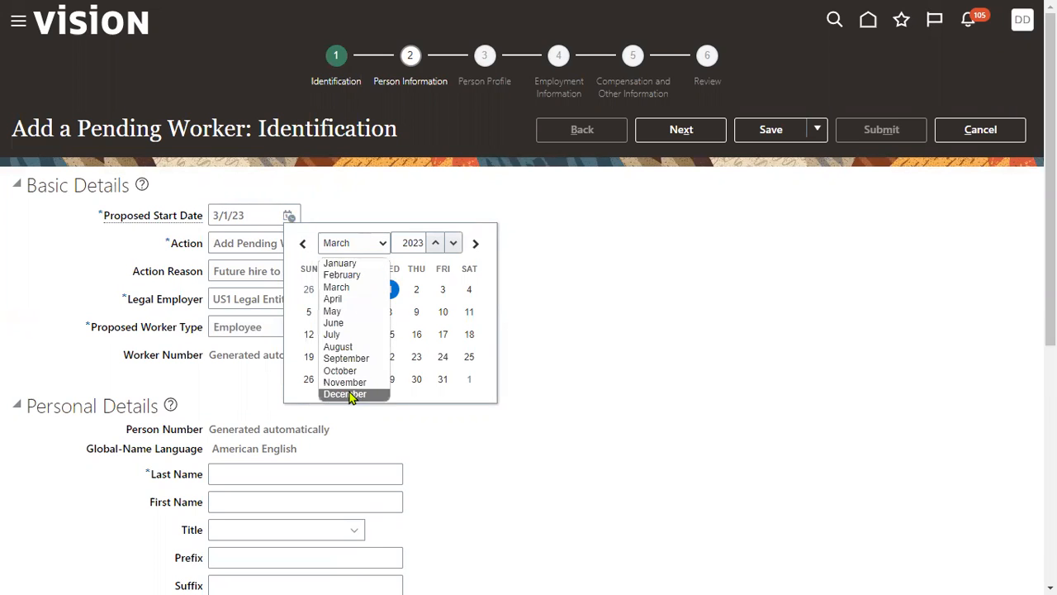
left_click(351, 397)
left_click(453, 243)
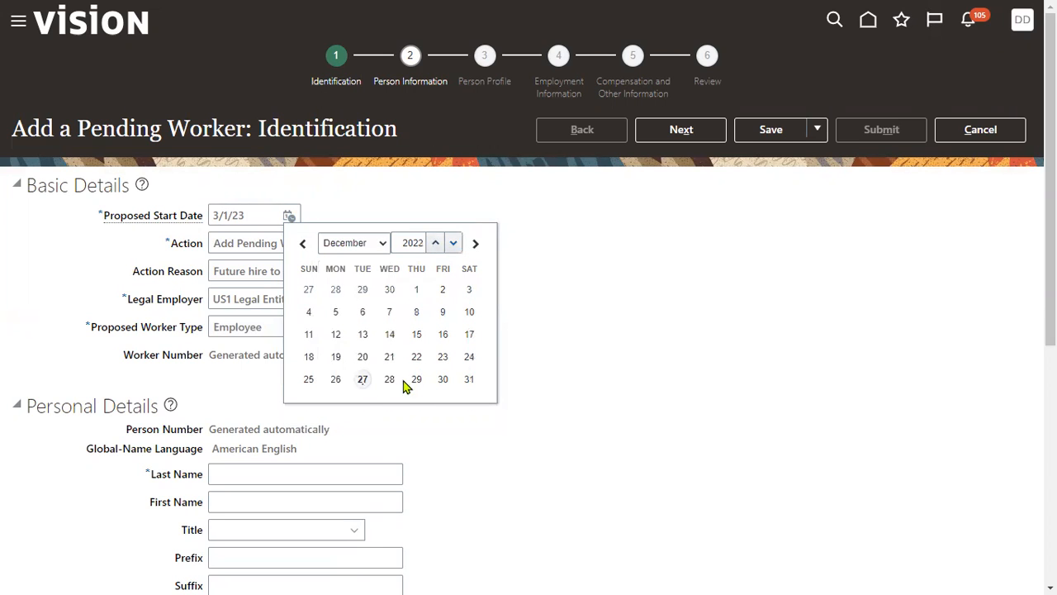
left_click(363, 380)
- Enter the worker's last name and first name in Personal Details and set the title to Mr
scroll(298, 421, "down", 2)
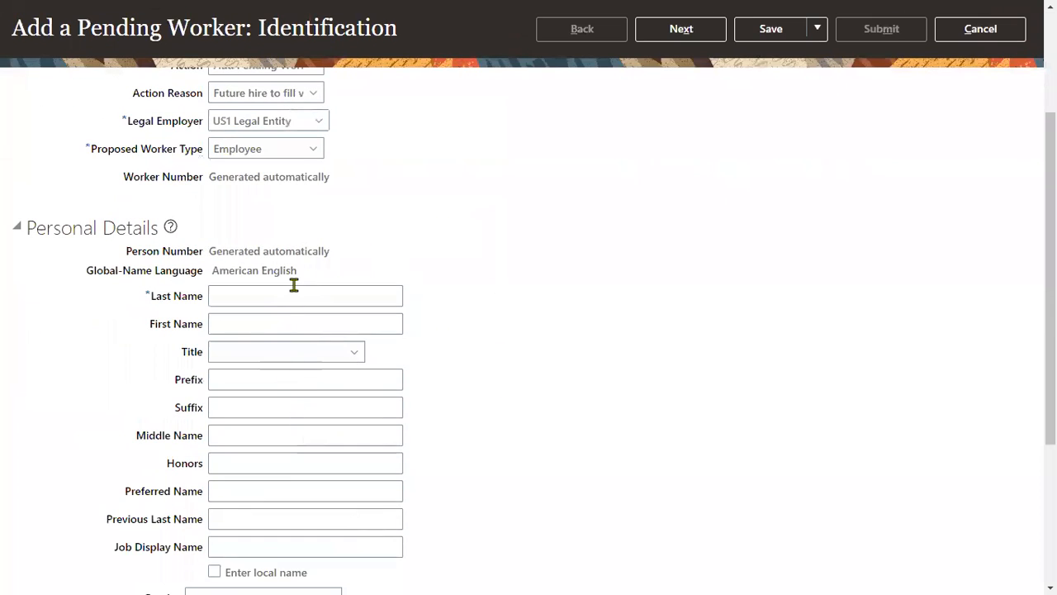
left_click(294, 289)
type("Suresh")
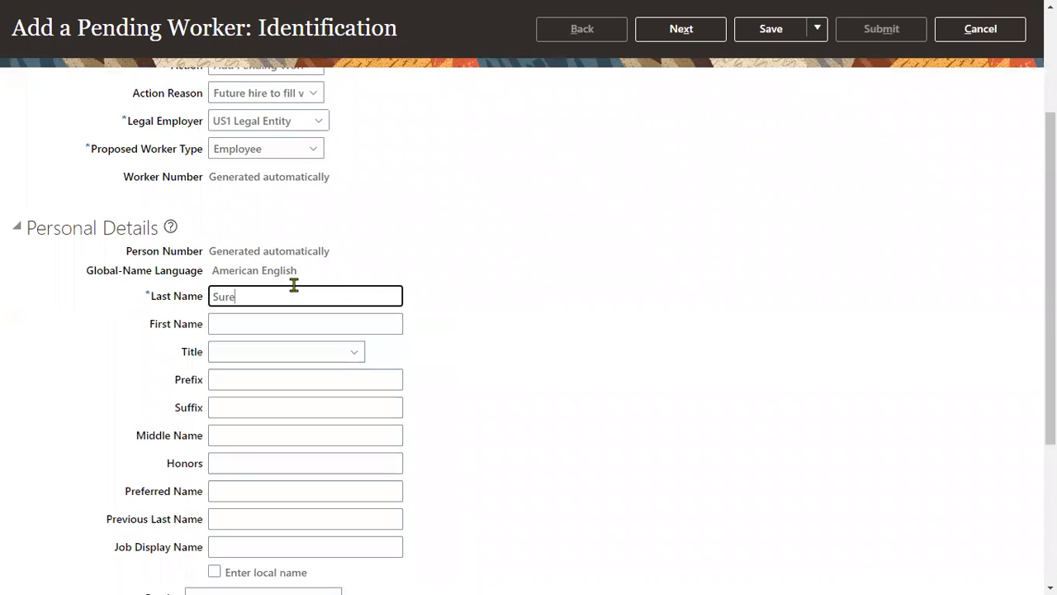
key("Tab")
type("Babu")
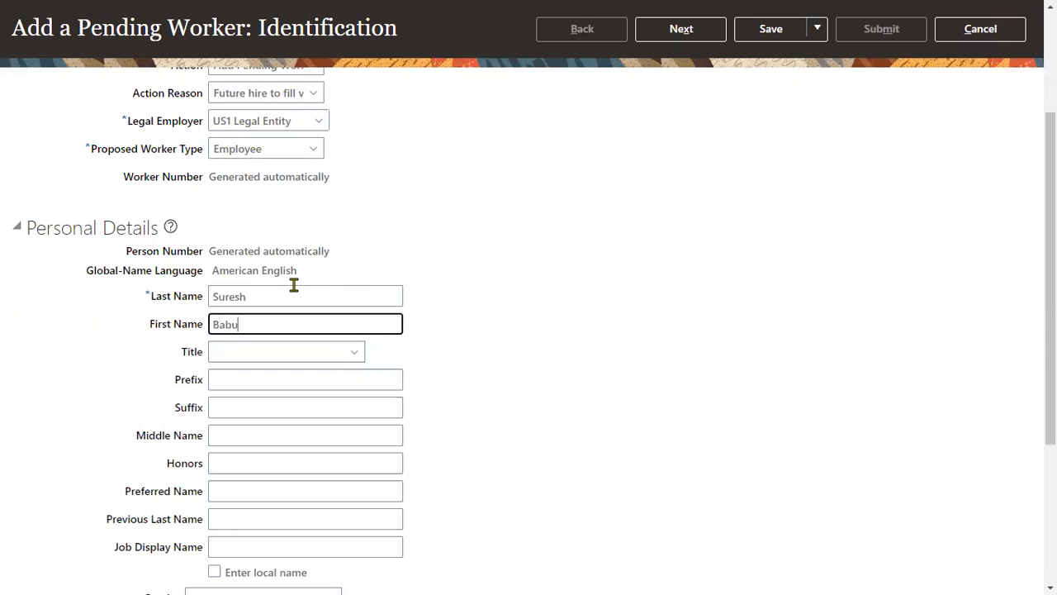
key("Tab")
type("Miss")
key("Down")
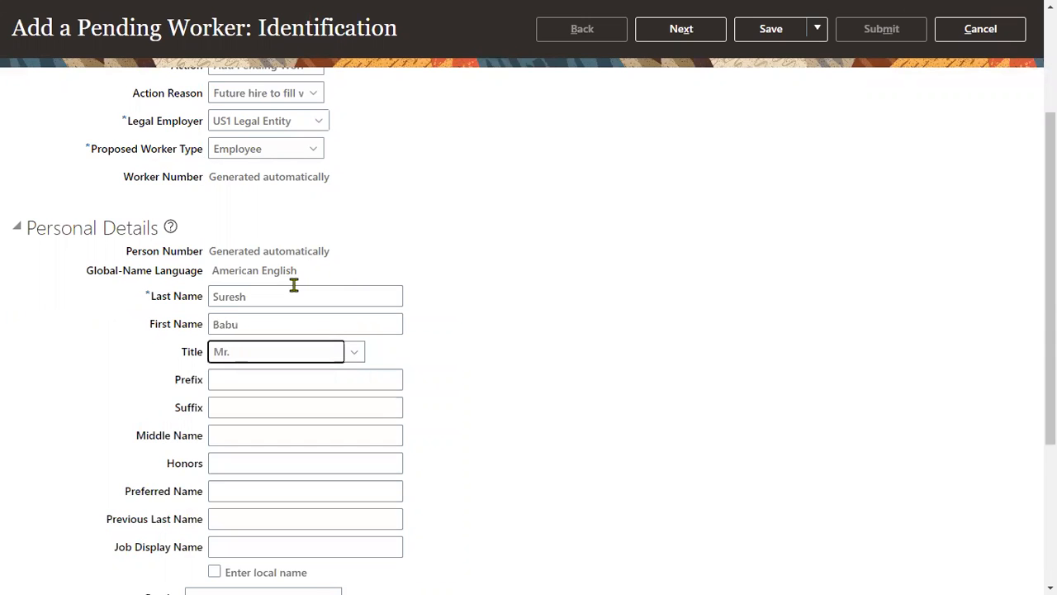
- Set the worker's gender to Male and enter the date of birth
scroll(396, 461, "down", 3)
left_click(276, 353)
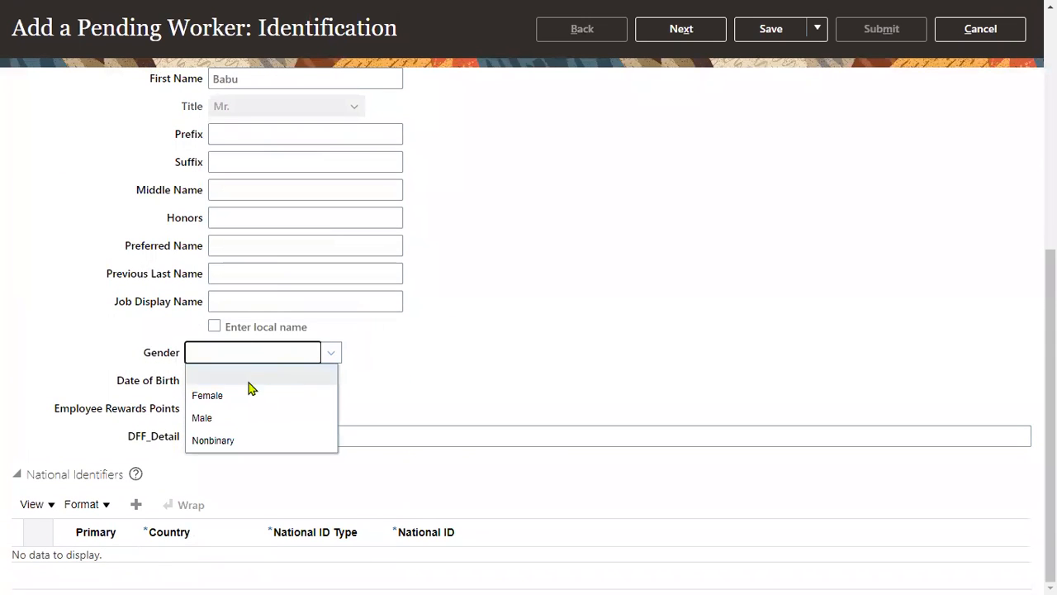
left_click(231, 419)
left_click(226, 385)
type("1/1/77")
left_click(433, 392)
- Add a United States national identifier of type Social Security Number and enter the worker's national ID
left_click(137, 506)
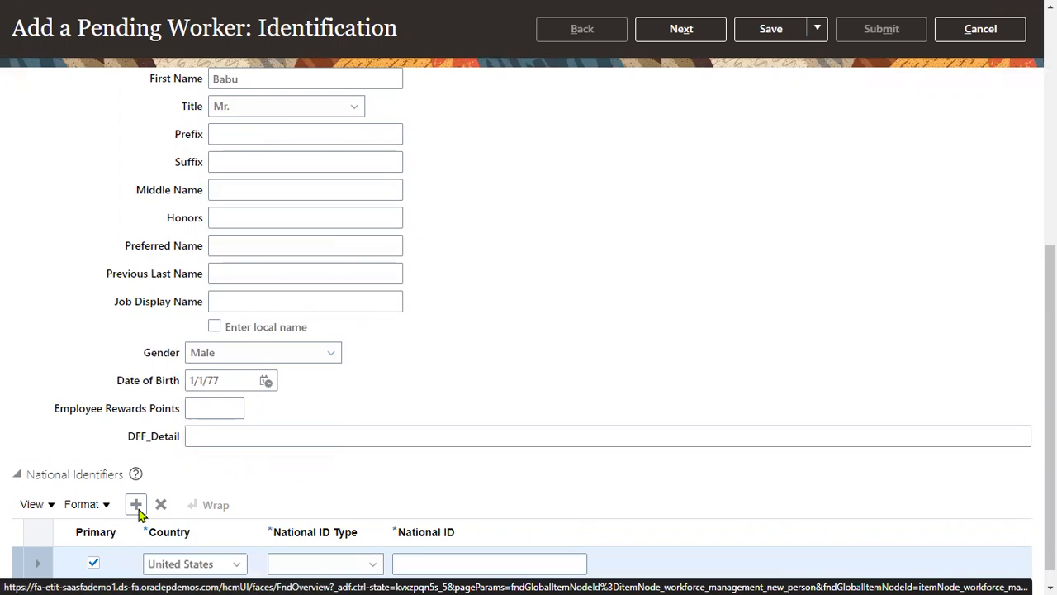
left_click(365, 545)
left_click(357, 496)
left_click(437, 548)
type("4567-")
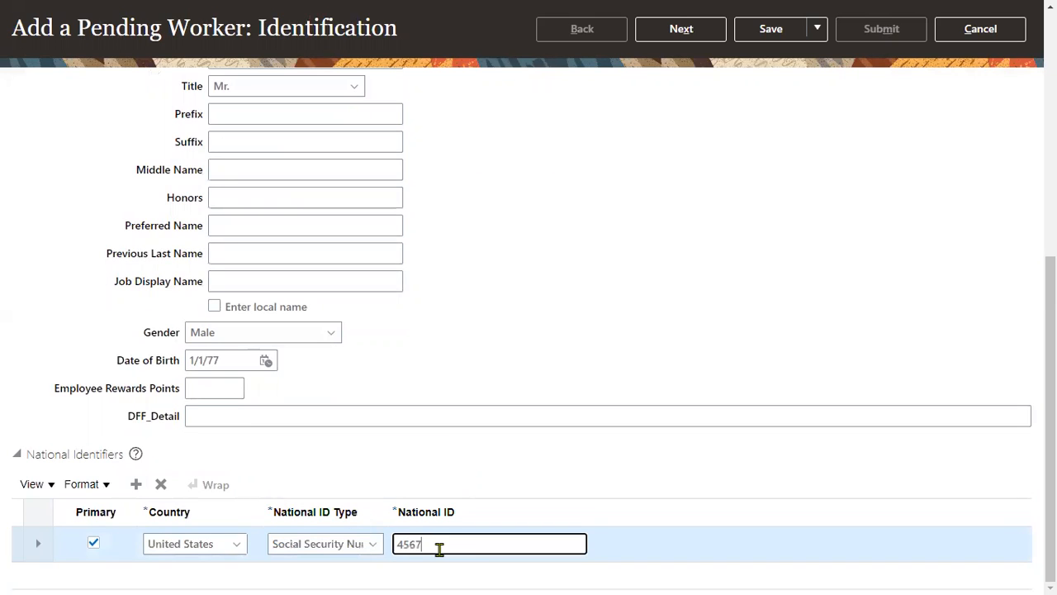
type("98-9876")
left_click(407, 544)
key("BackSpace")
scroll(732, 280, "up", 6)
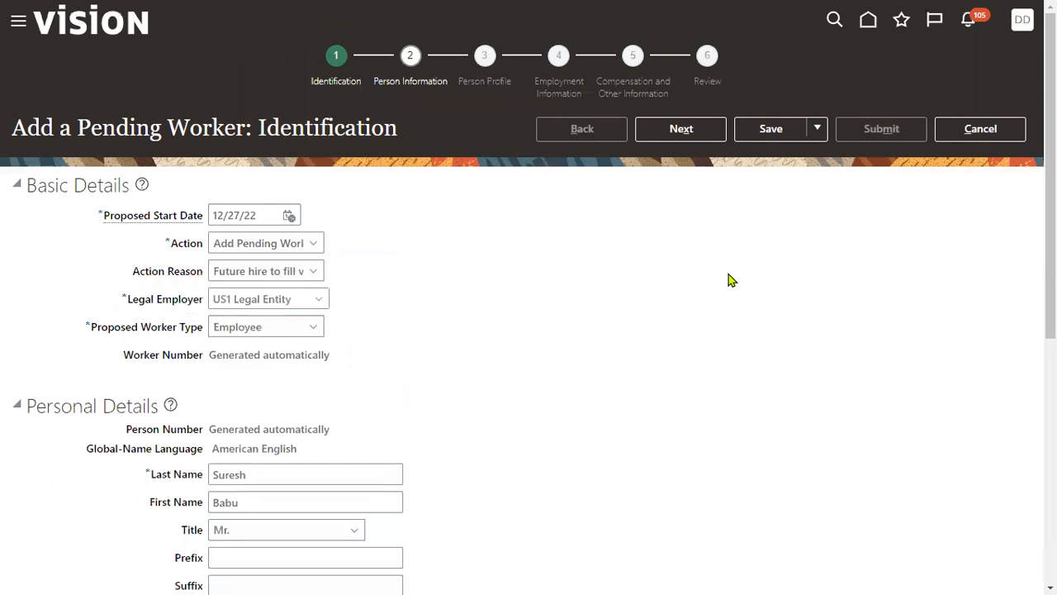
- Continue to Person Information and fill in the worker's first address line and ZIP code
left_click(671, 124)
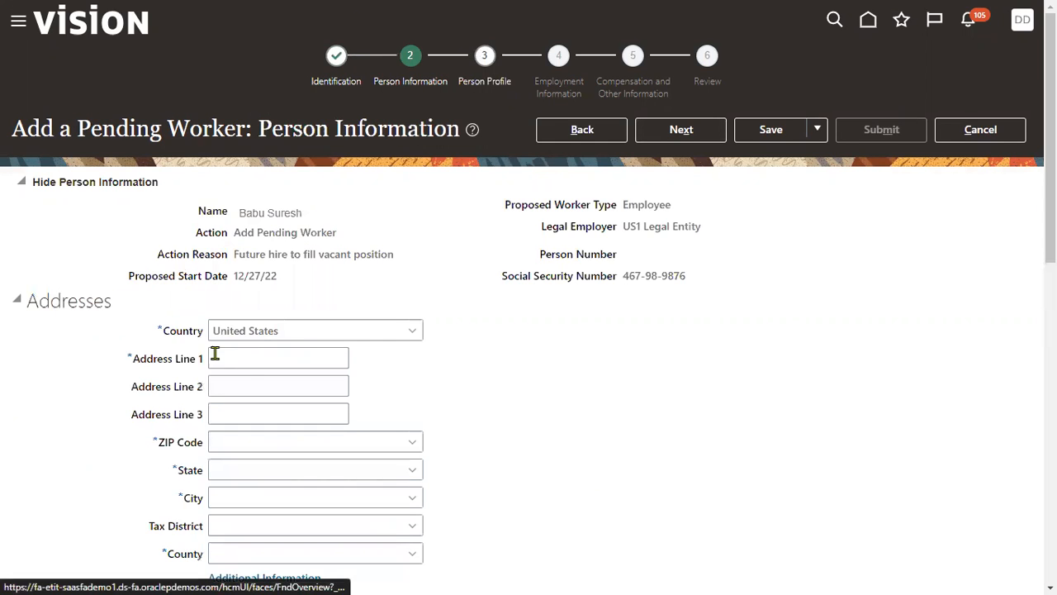
left_click(247, 358)
left_click(286, 410)
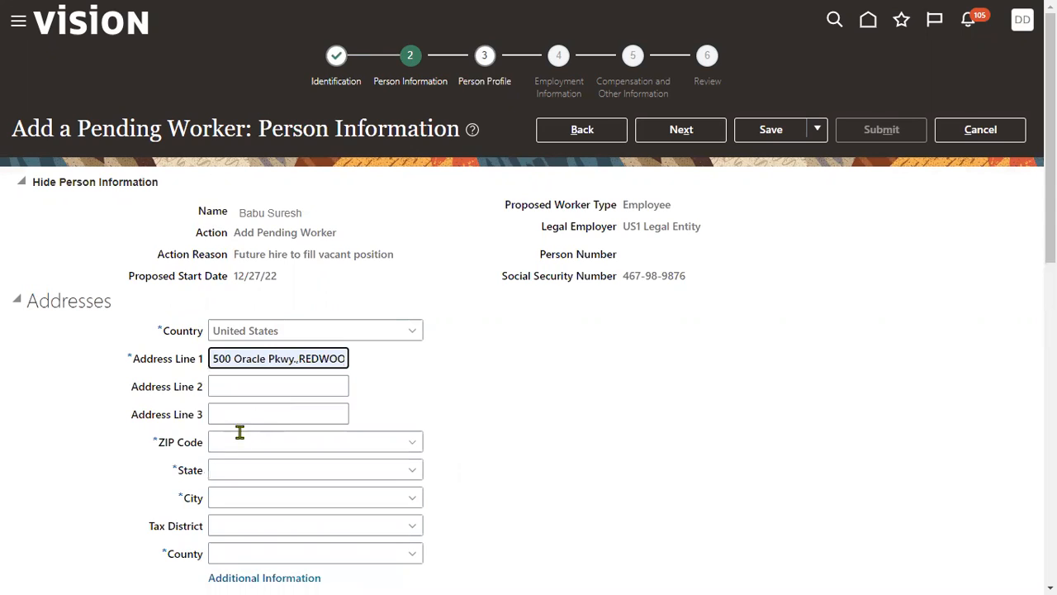
left_click(234, 444)
type("12210")
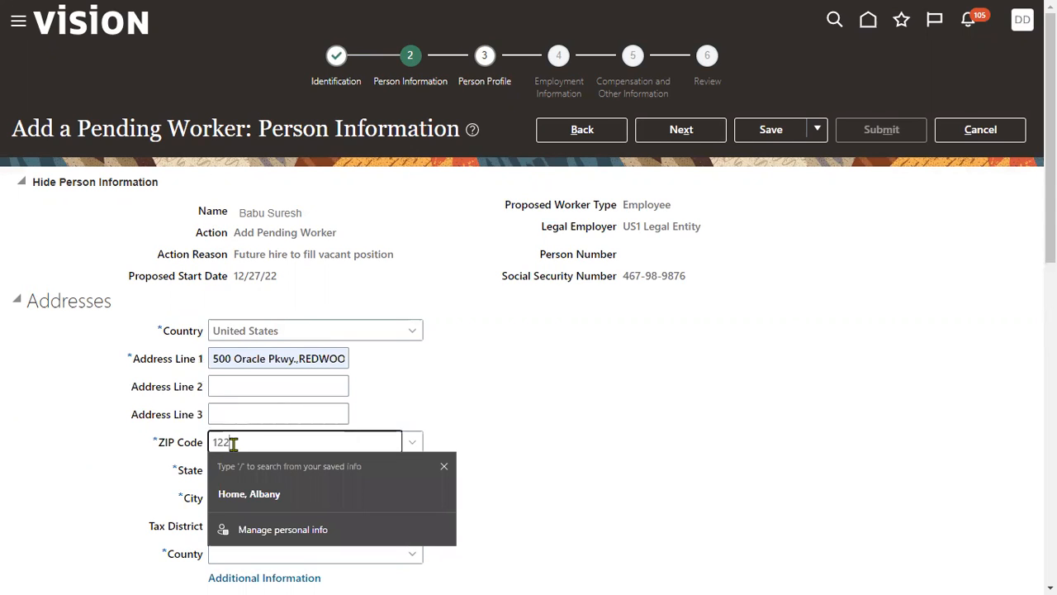
key("Tab")
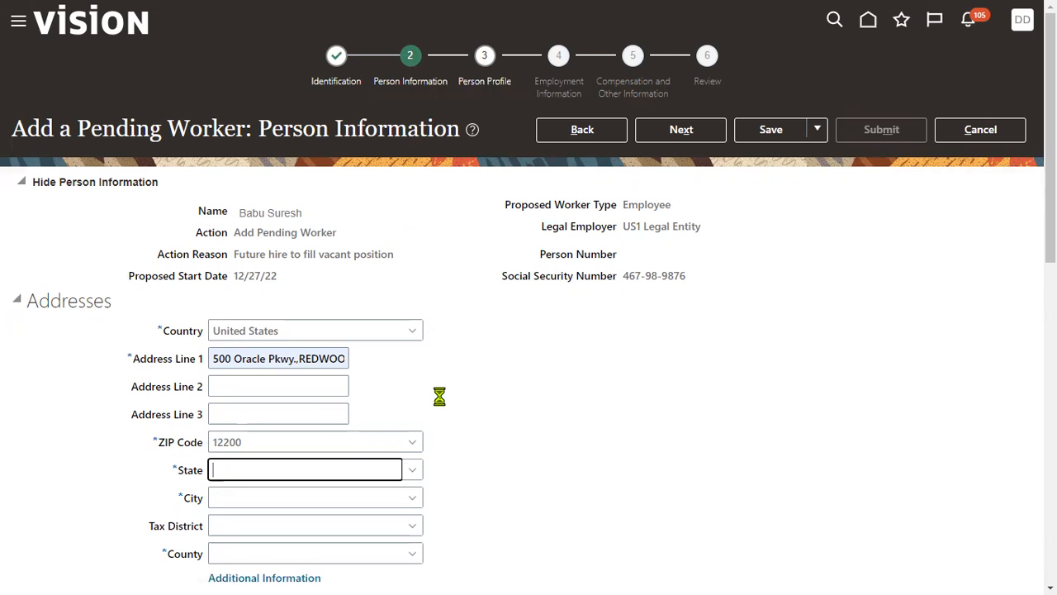
- Review the Person Information page, continue to Person Profile and show the content types that can be added
scroll(441, 402, "down", 2)
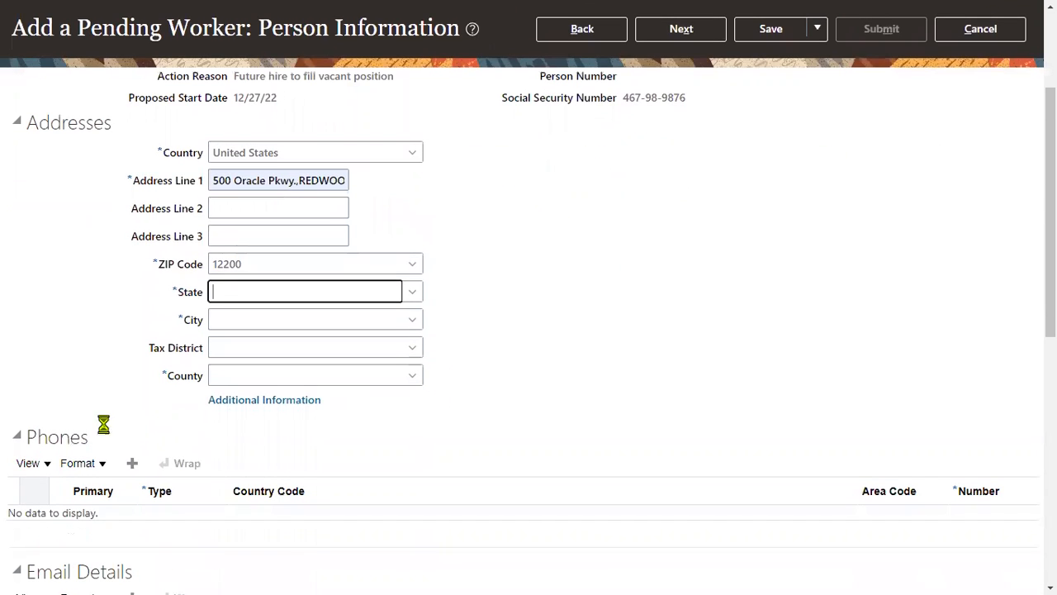
scroll(113, 432, "down", 1)
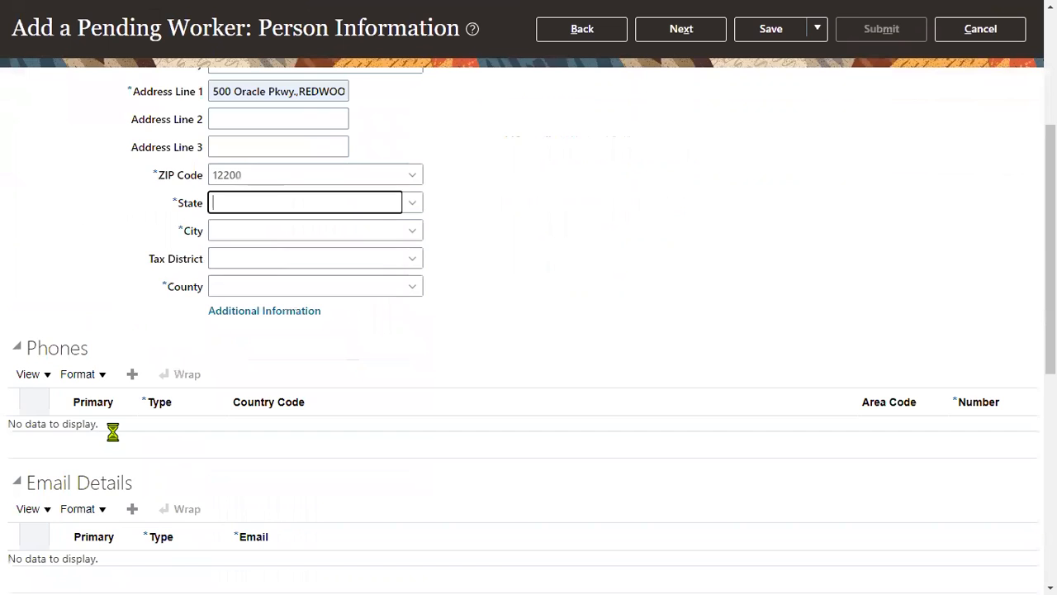
scroll(99, 477, "down", 2)
scroll(98, 477, "down", 4)
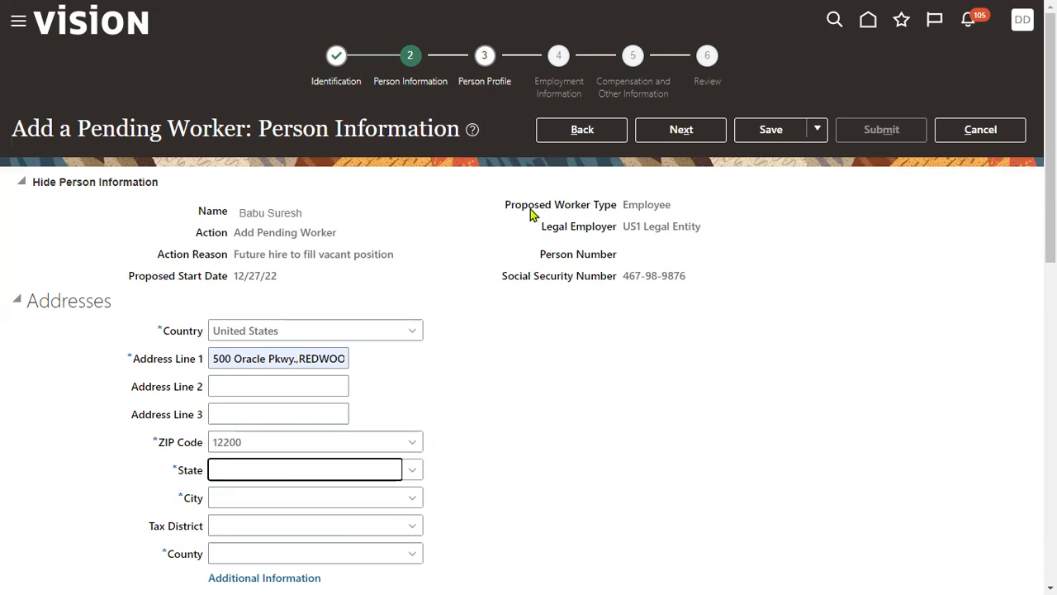
left_click_drag(504, 206, 617, 211)
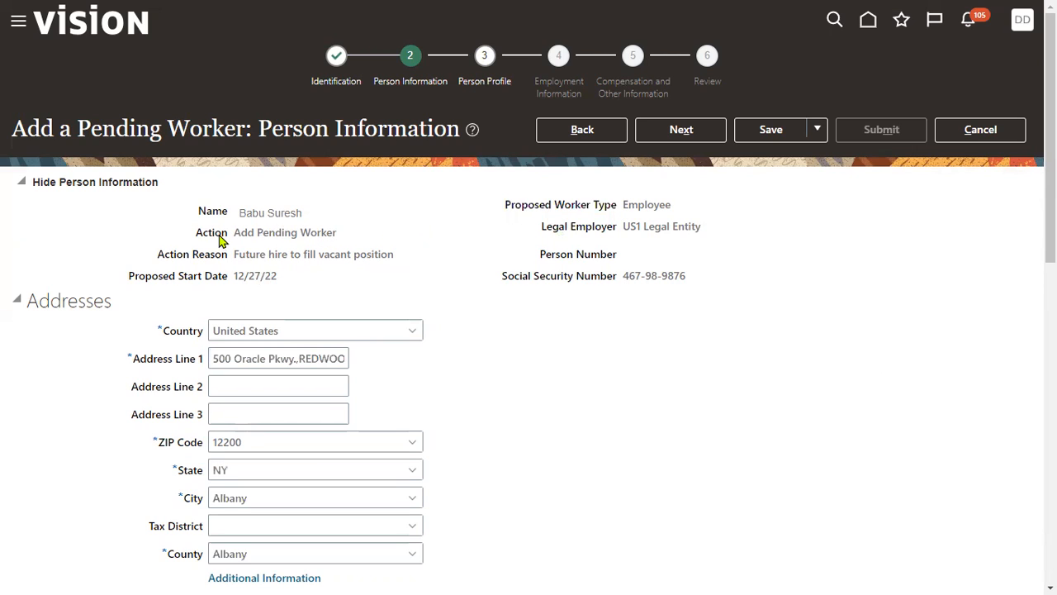
left_click(678, 128)
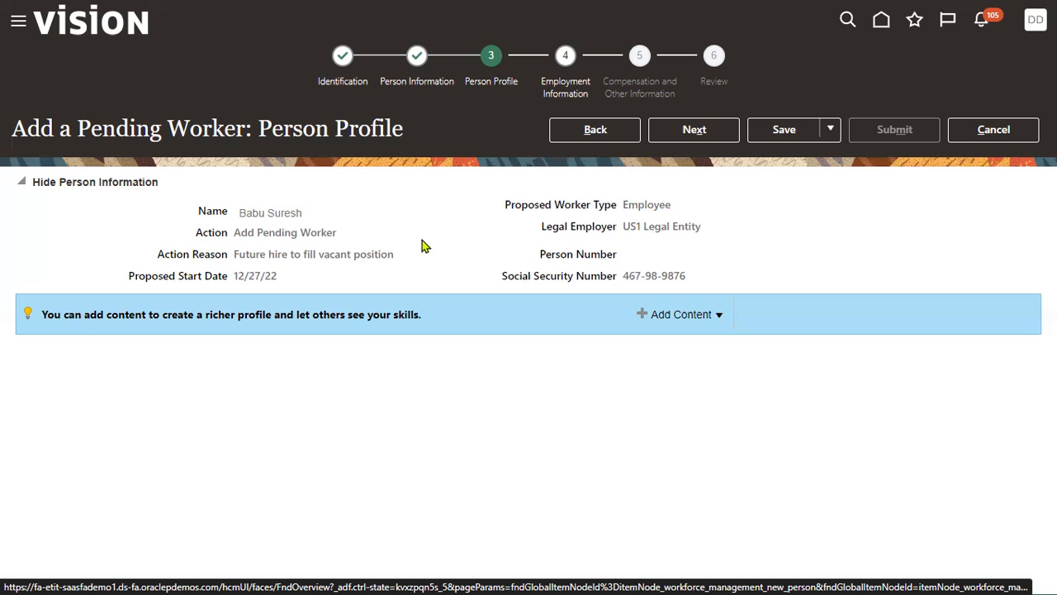
left_click_drag(336, 128, 405, 141)
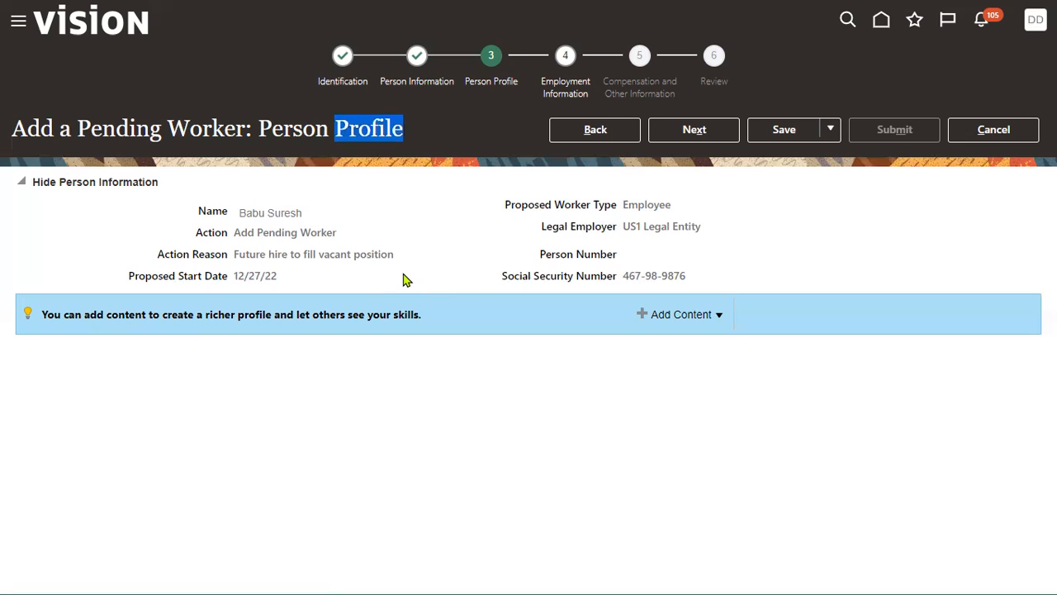
left_click(718, 318)
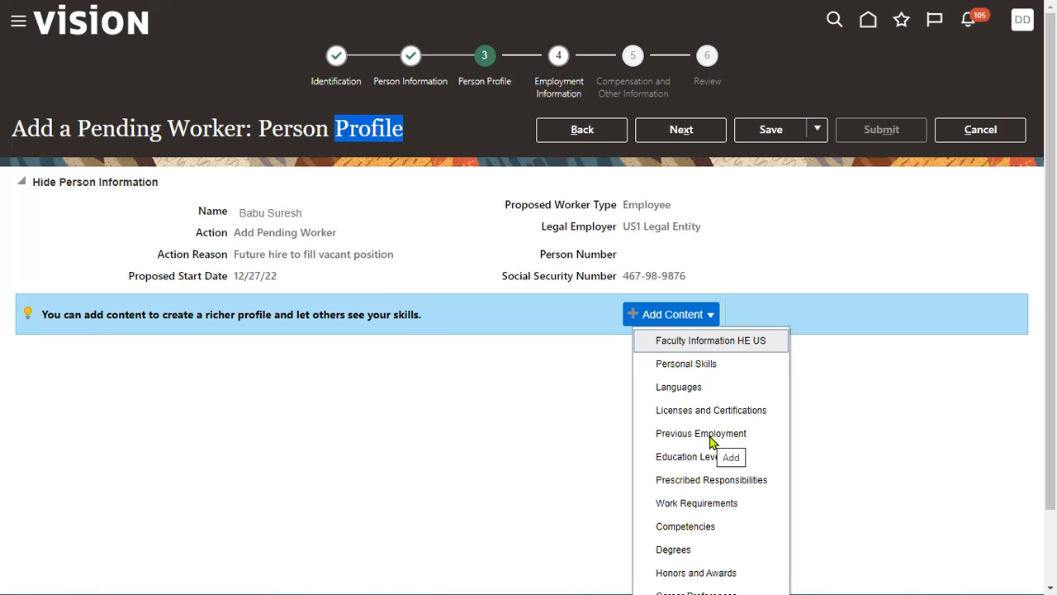
- Add Languages content to the worker's profile and create a language row set to Adangme
scroll(710, 517, "down", 1)
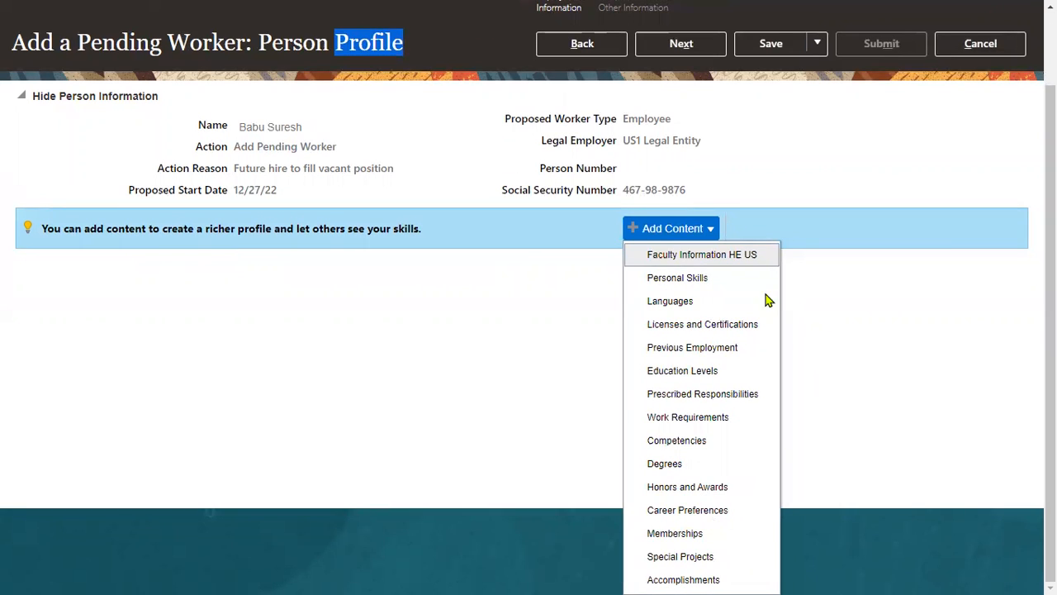
left_click(701, 301)
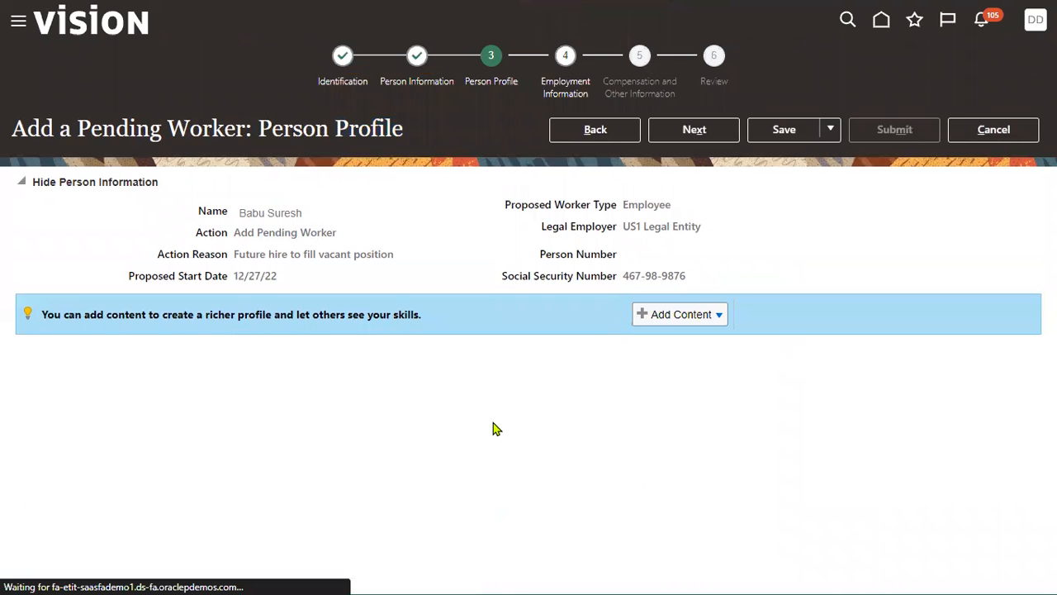
left_click(21, 378)
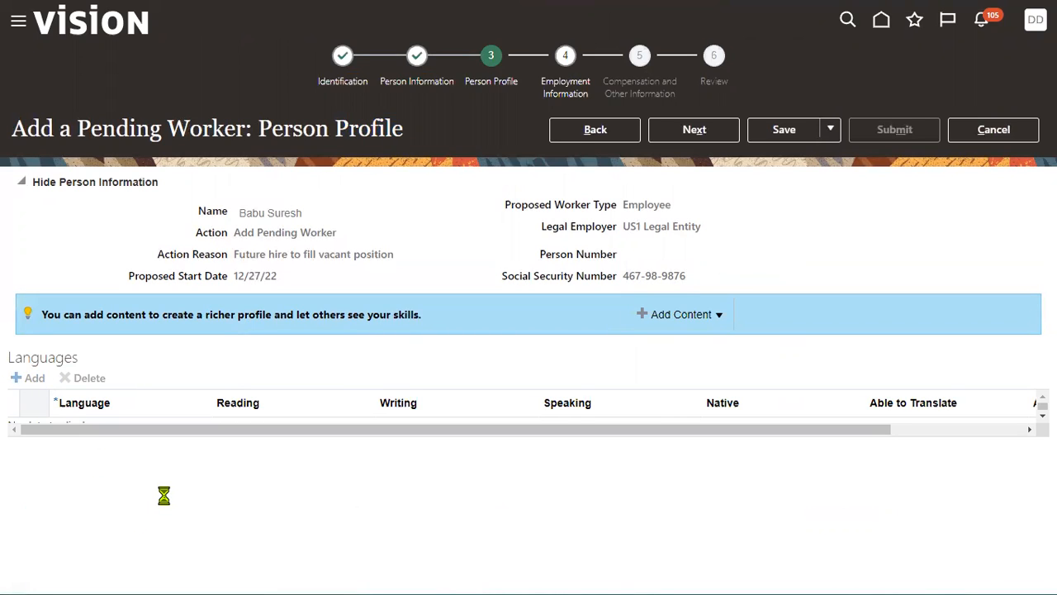
left_click(142, 434)
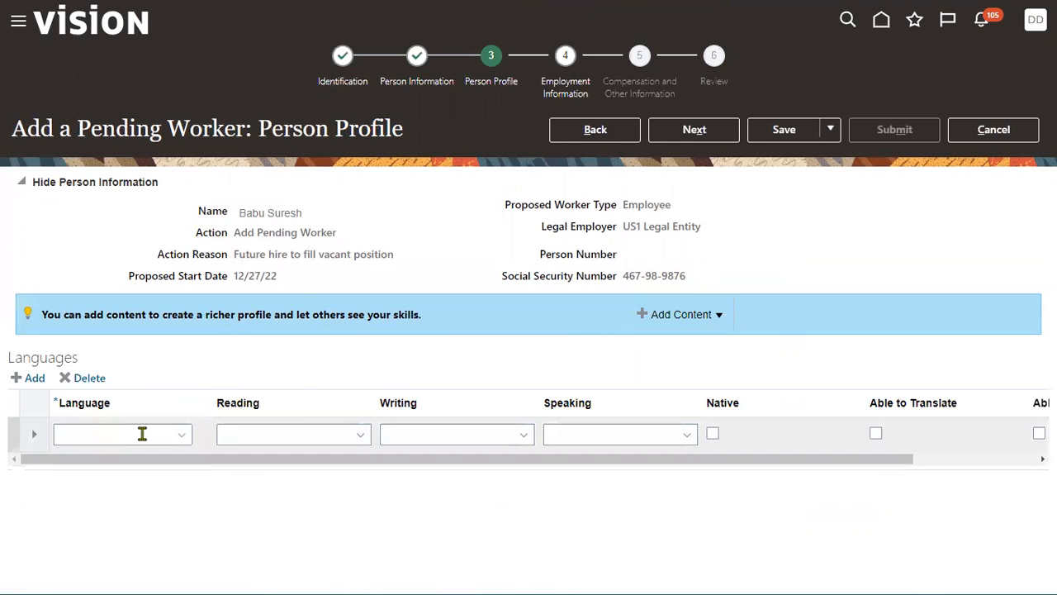
left_click(182, 435)
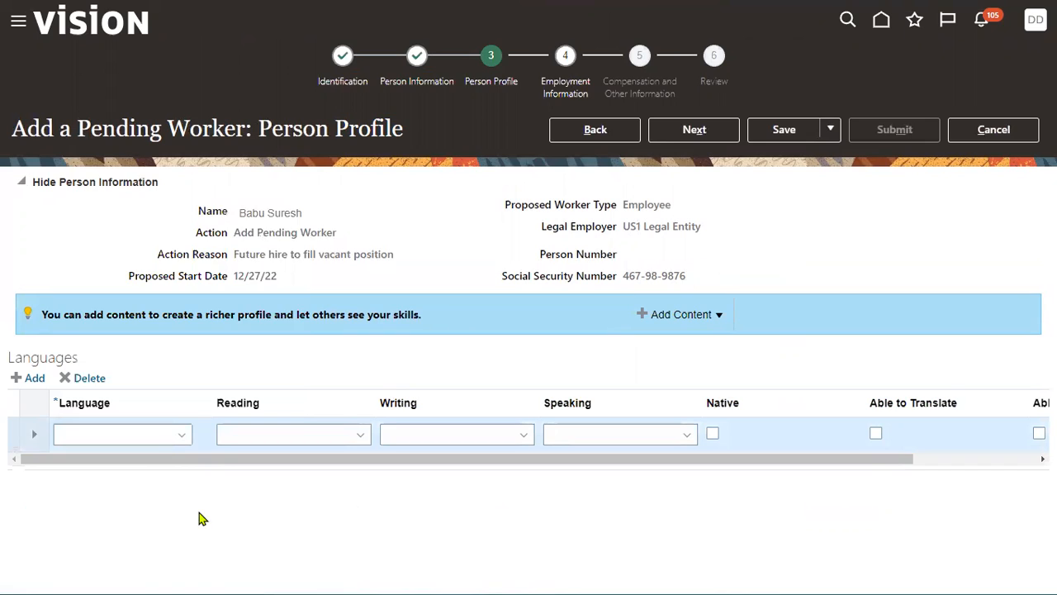
left_click(156, 273)
- Rate Adangme reading, writing and speaking as Low and mark the worker as able to translate it
left_click(324, 440)
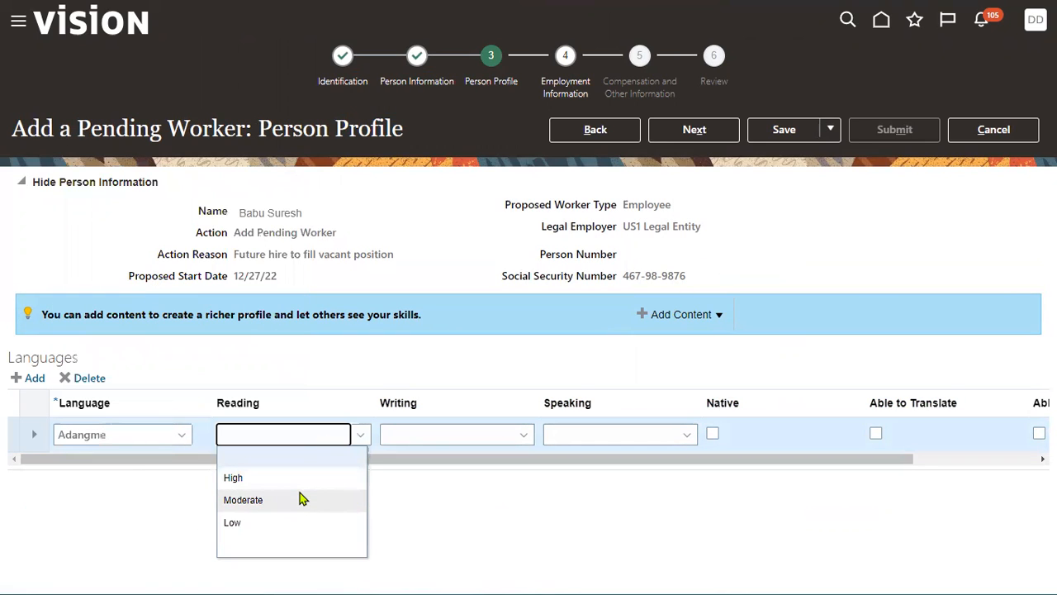
left_click(279, 522)
left_click(447, 438)
left_click(456, 443)
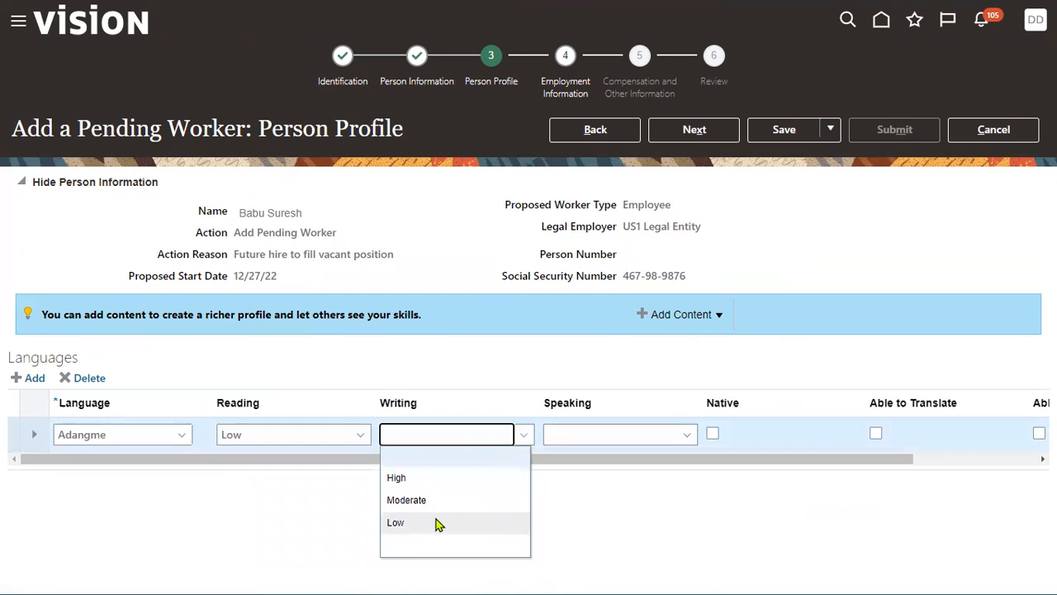
left_click(439, 521)
left_click(609, 438)
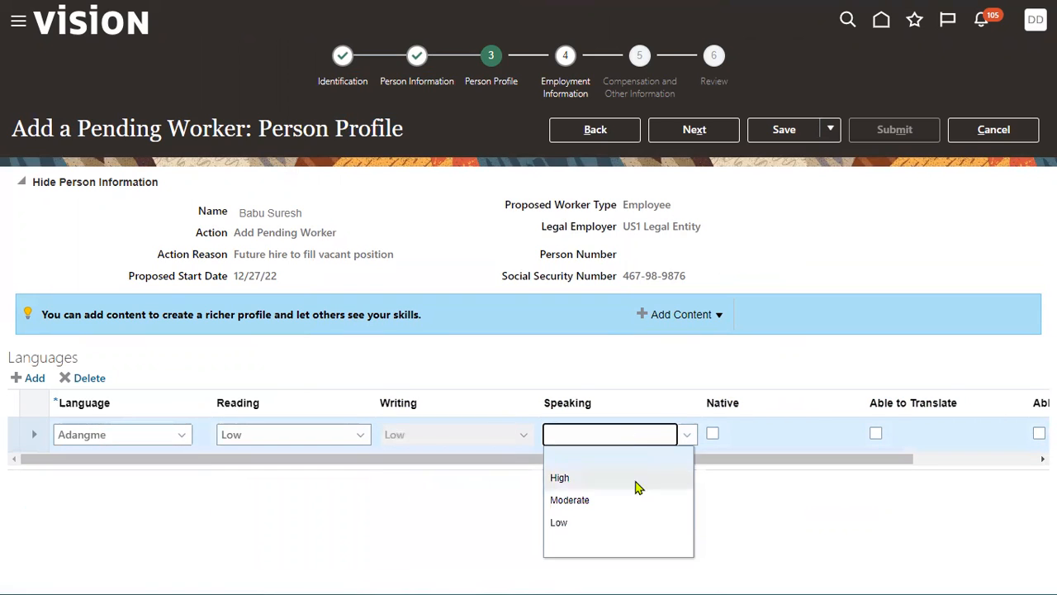
left_click(618, 437)
left_click(602, 521)
left_click(875, 433)
- Add a second language row, search the languages for "eng" and select English
left_click(35, 378)
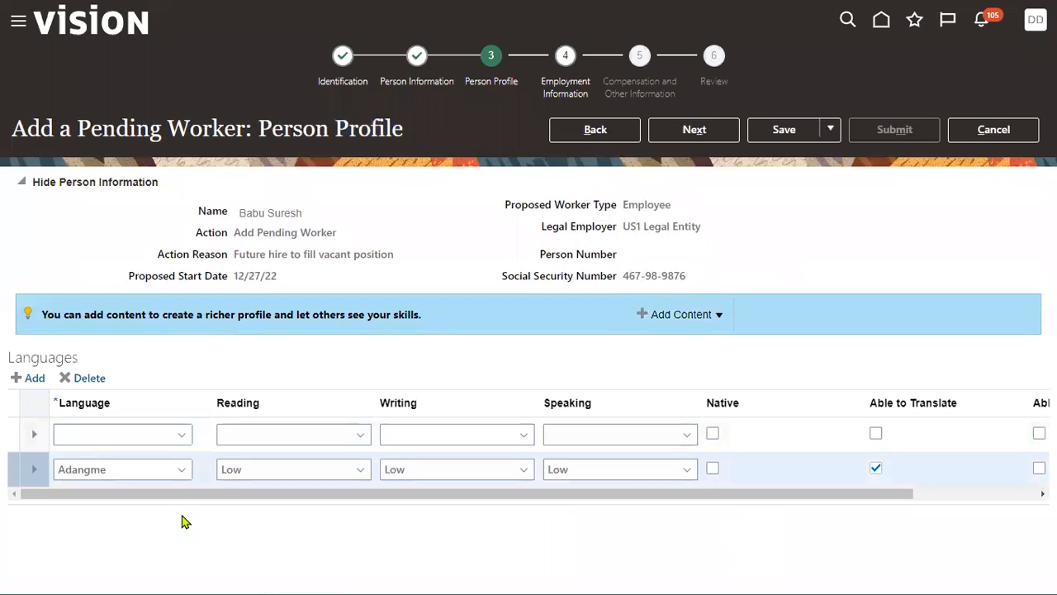
left_click(169, 437)
type("eng")
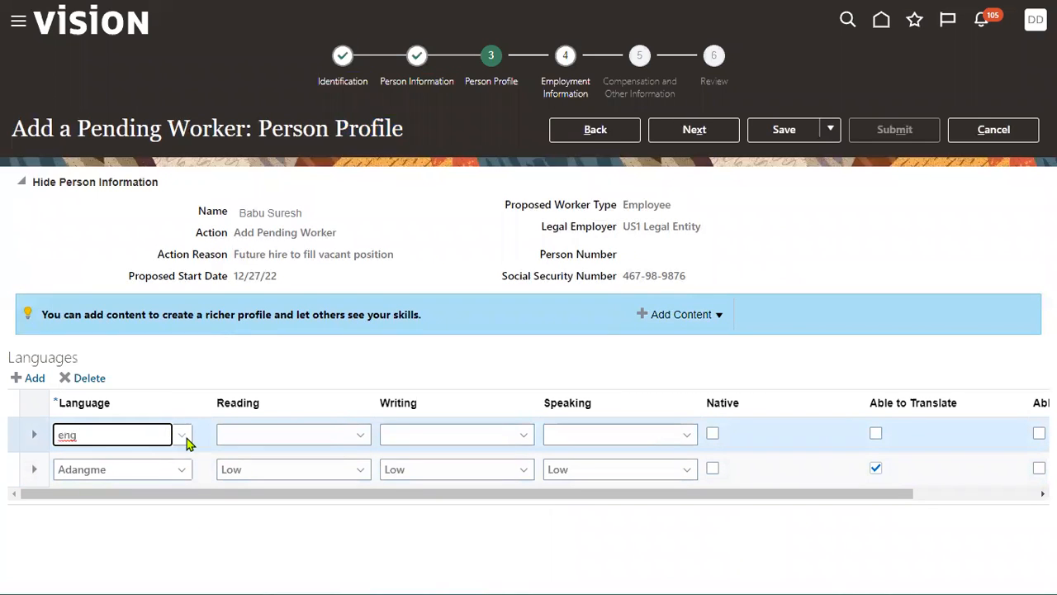
left_click(185, 440)
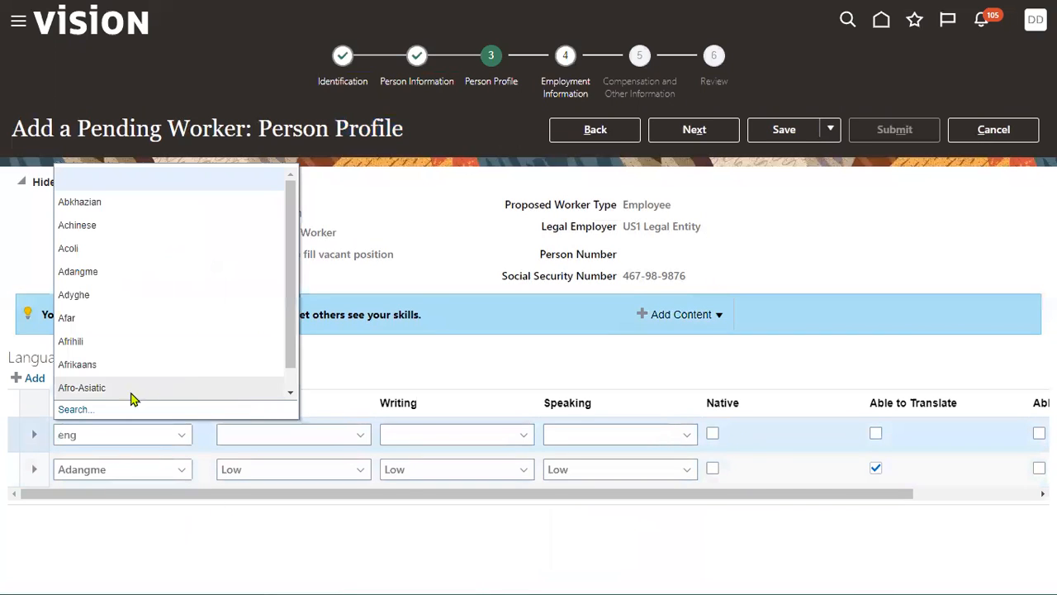
left_click(73, 410)
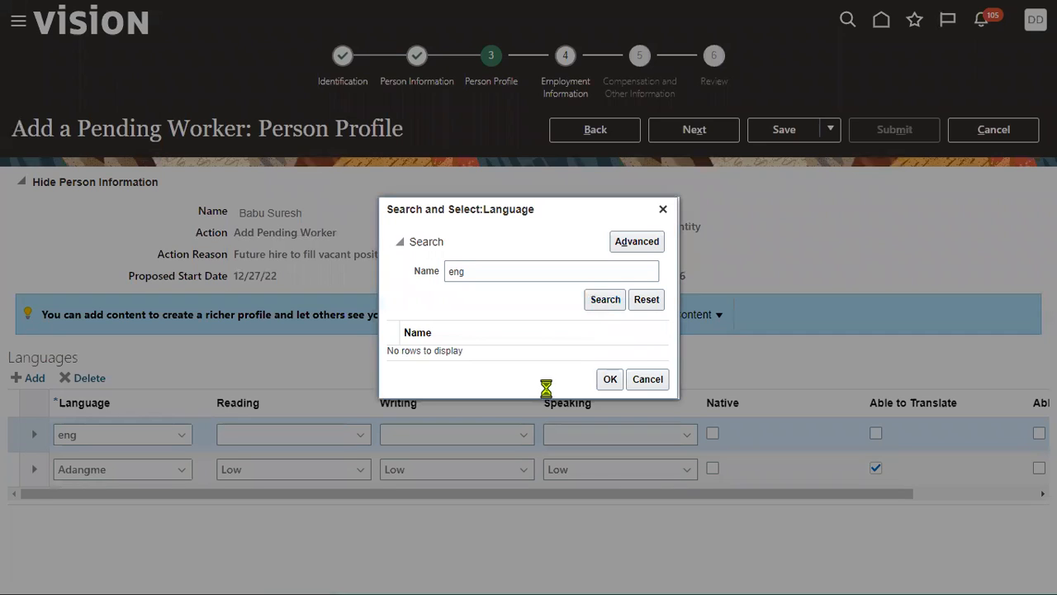
left_click(524, 296)
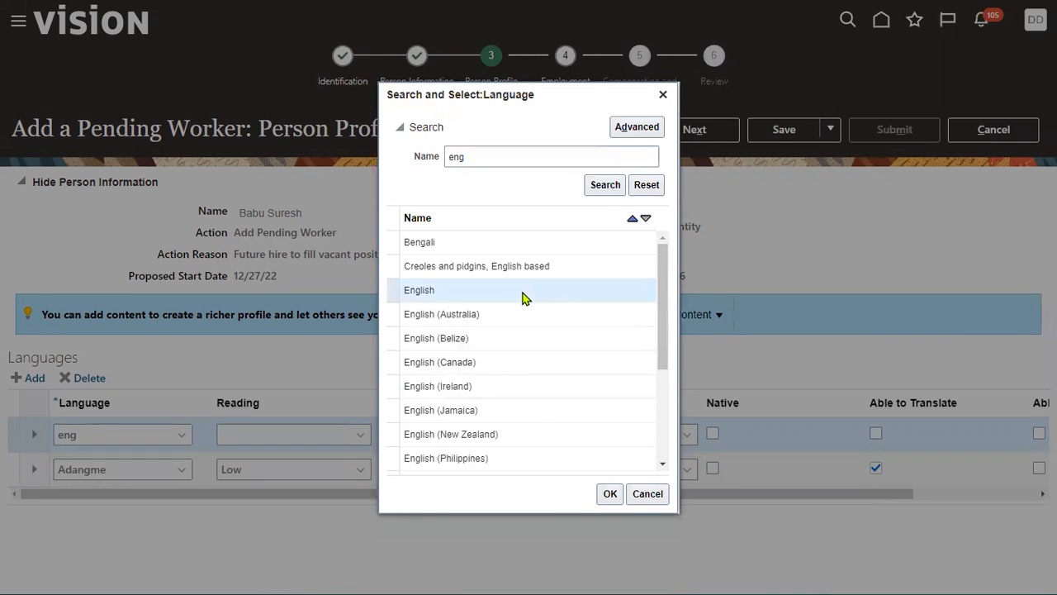
left_click(610, 494)
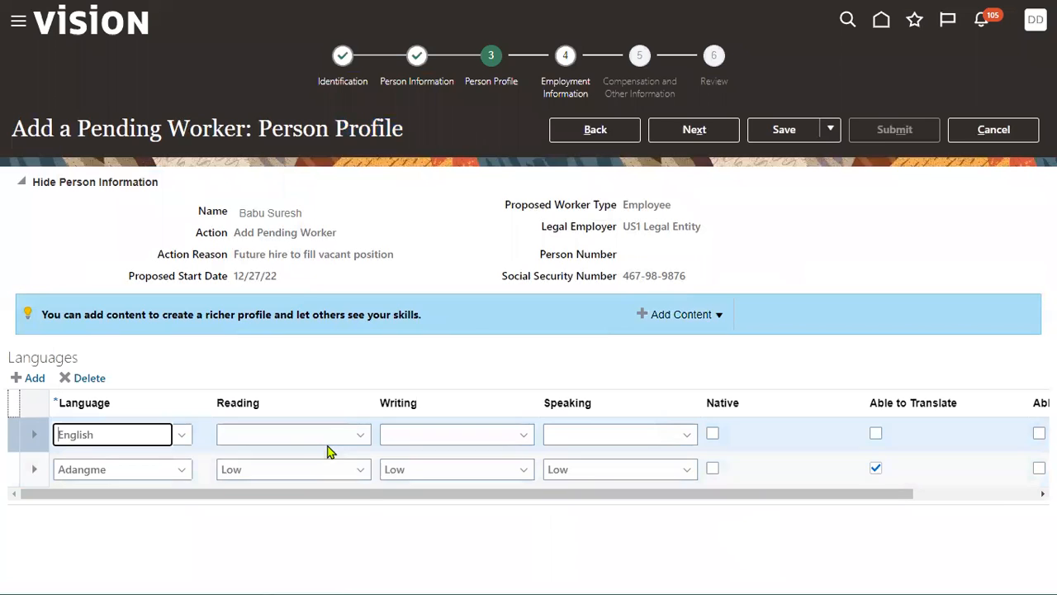
- Set the reading, writing and speaking levels for English to High
left_click(329, 442)
left_click(293, 479)
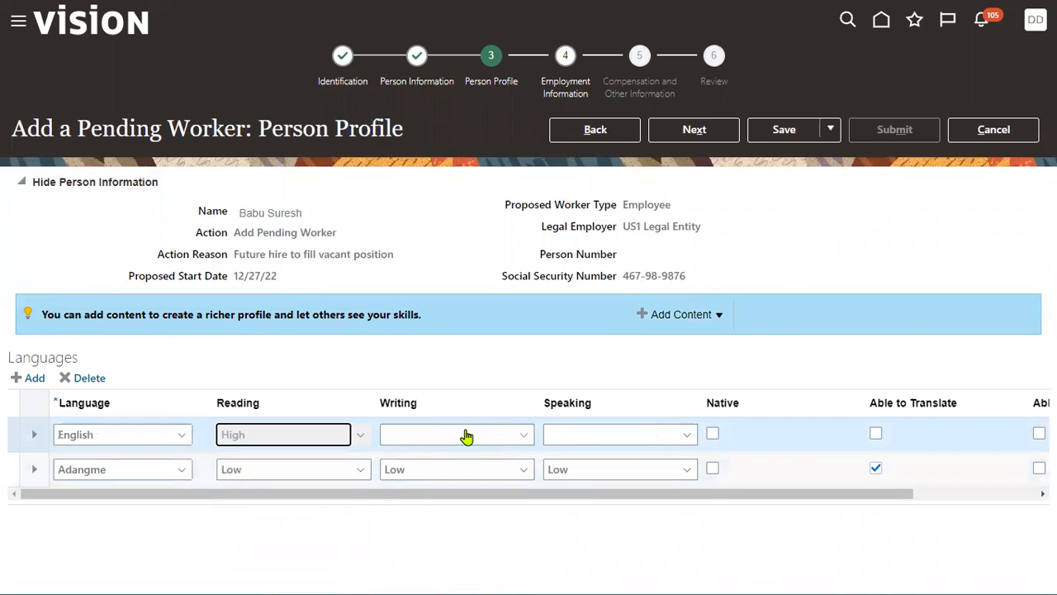
left_click(465, 435)
left_click(446, 439)
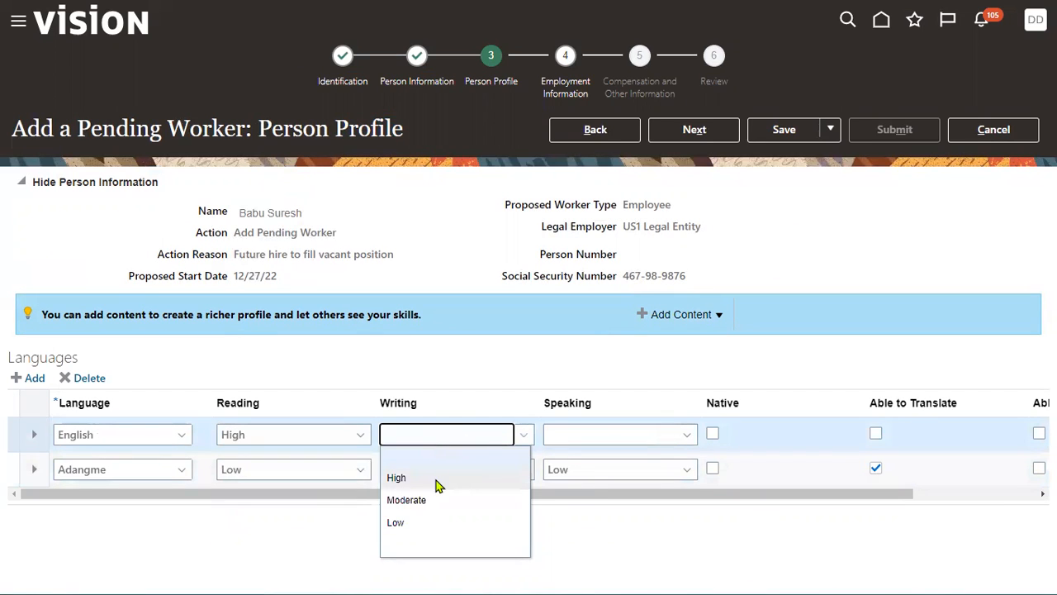
left_click(396, 477)
left_click(609, 436)
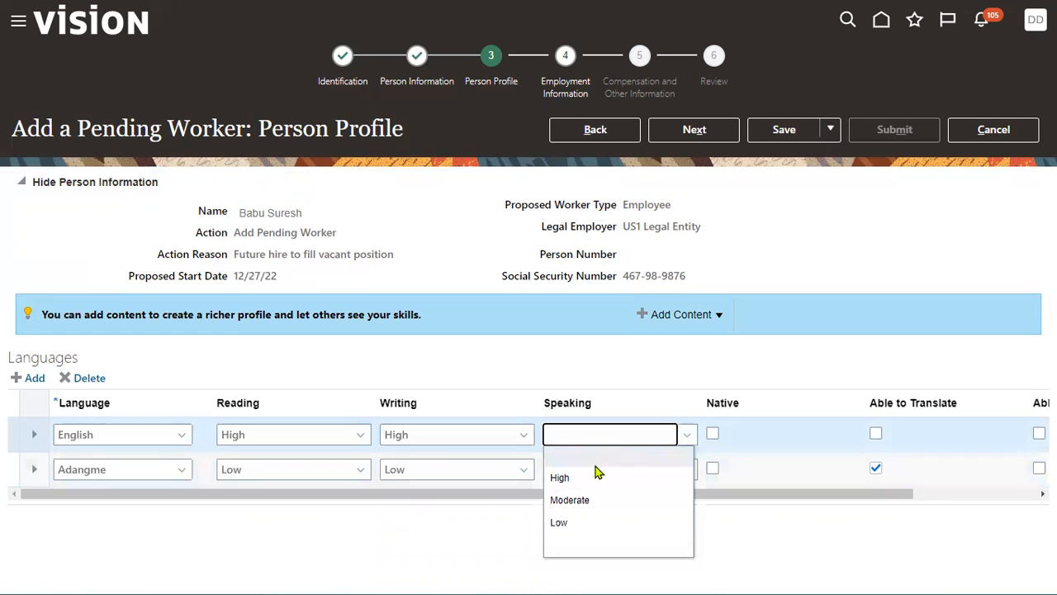
left_click(597, 476)
- Mark English as Native, Able to Translate and Able to Teach
left_click(712, 434)
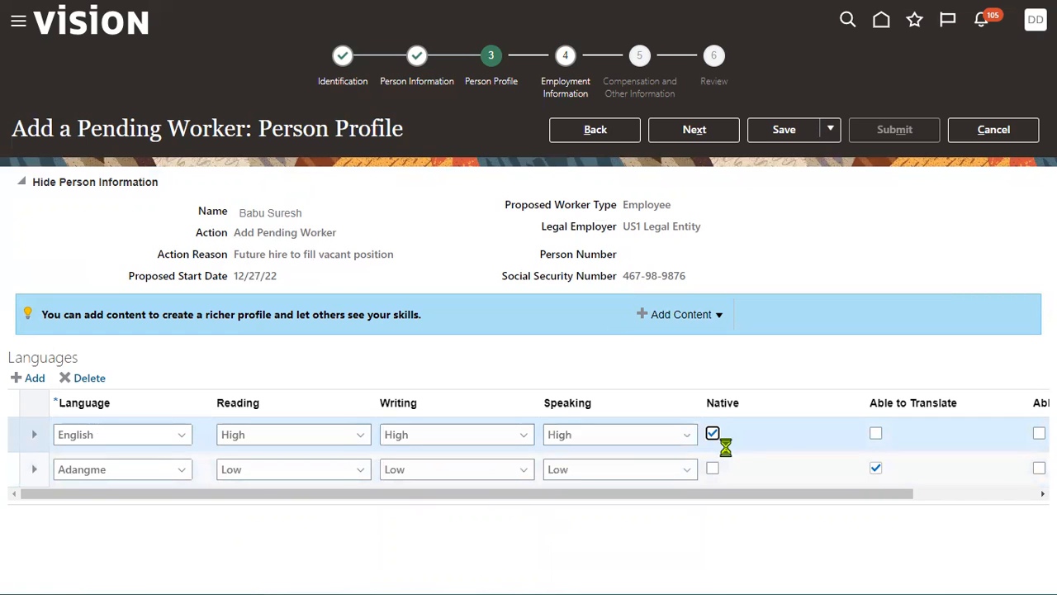
left_click(934, 496)
left_click(732, 433)
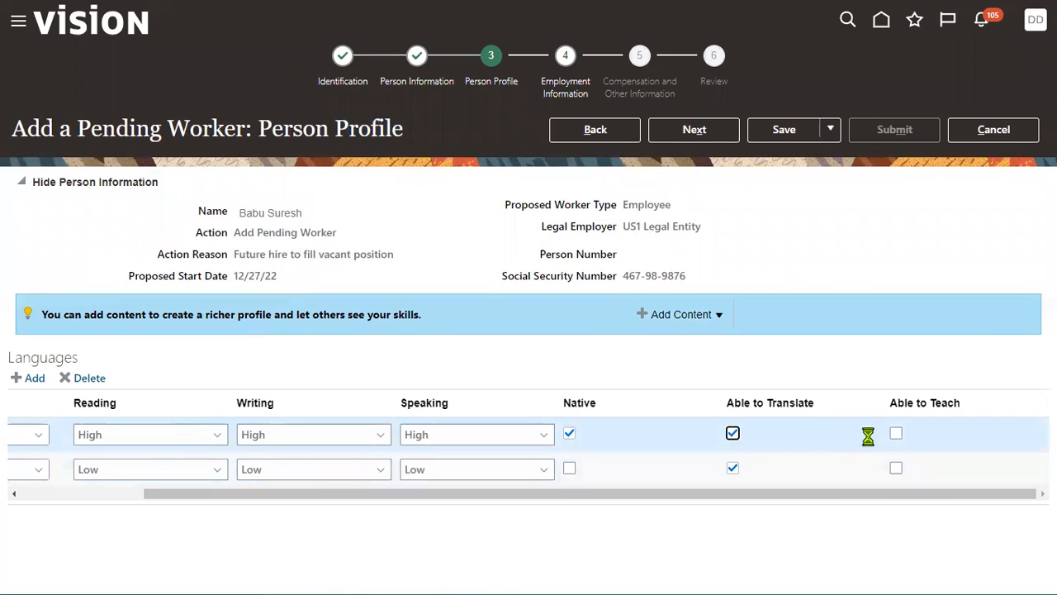
left_click(896, 434)
left_click_drag(605, 495, 236, 491)
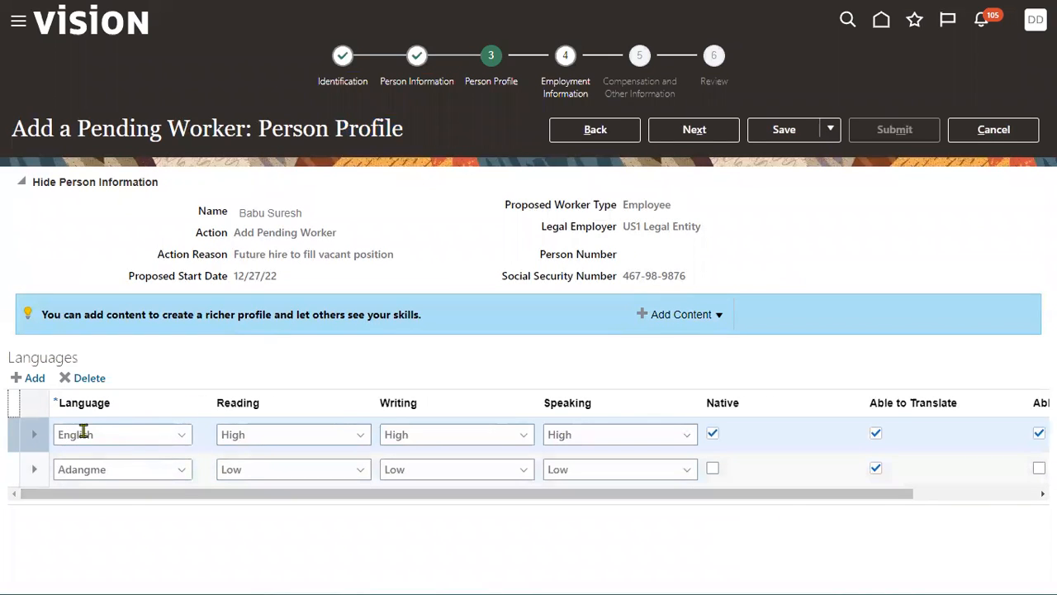
- Add Degrees content to the profile and create a degree row set to Higher Degree
left_click(694, 319)
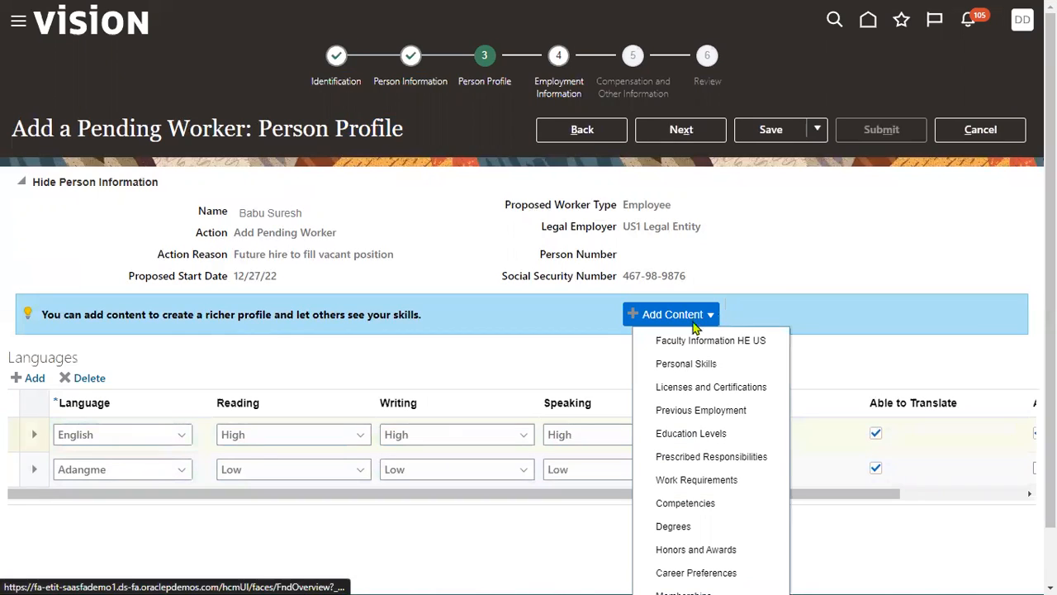
left_click(683, 527)
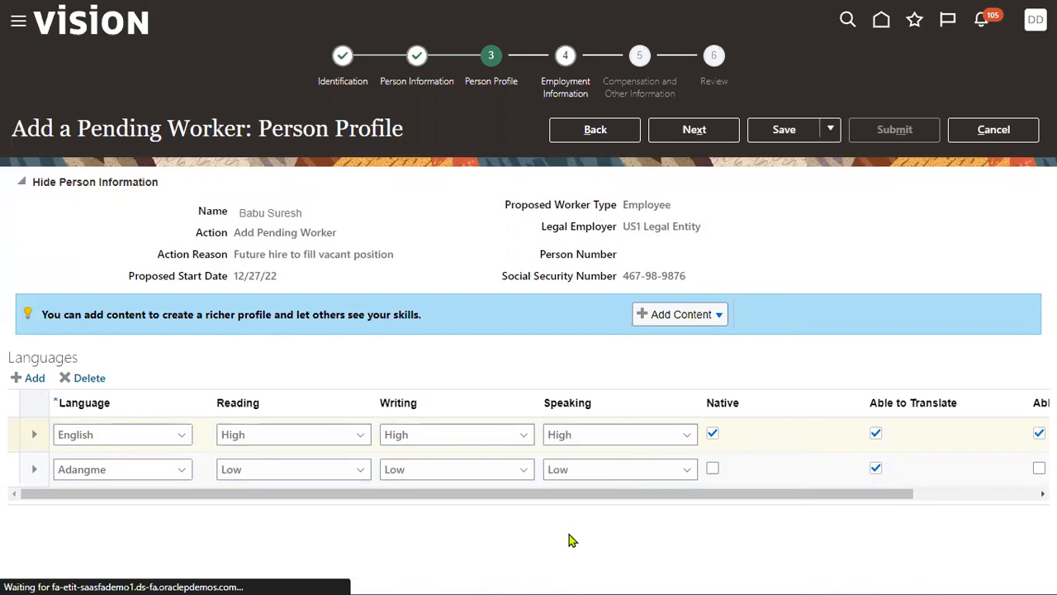
left_click(30, 380)
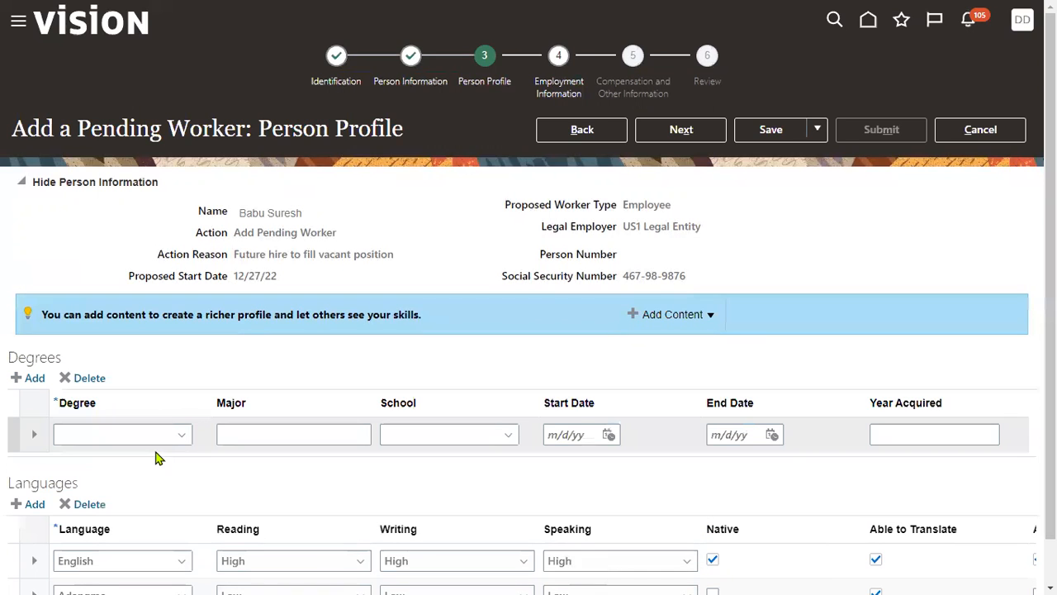
left_click(182, 435)
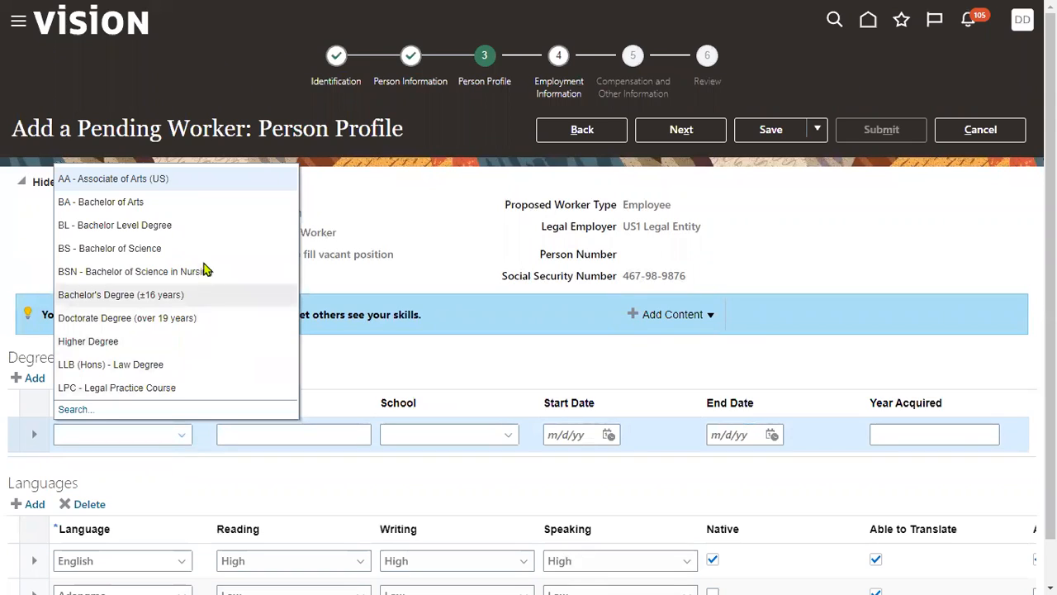
left_click(157, 341)
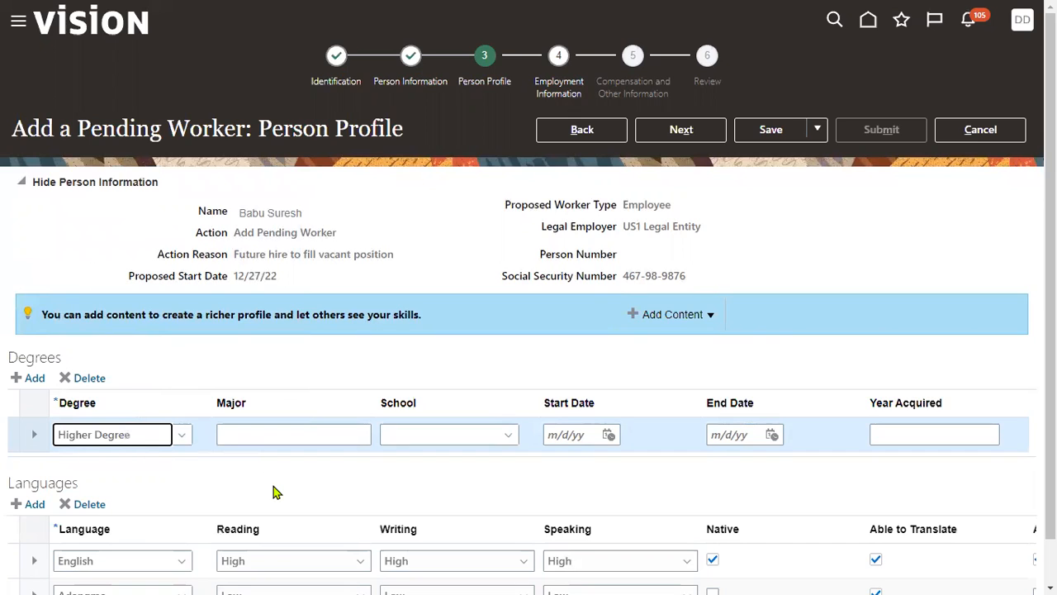
- Search the schools for "Manipal" and select Manipal University as the degree's school
left_click(309, 433)
left_click(451, 436)
left_click(508, 436)
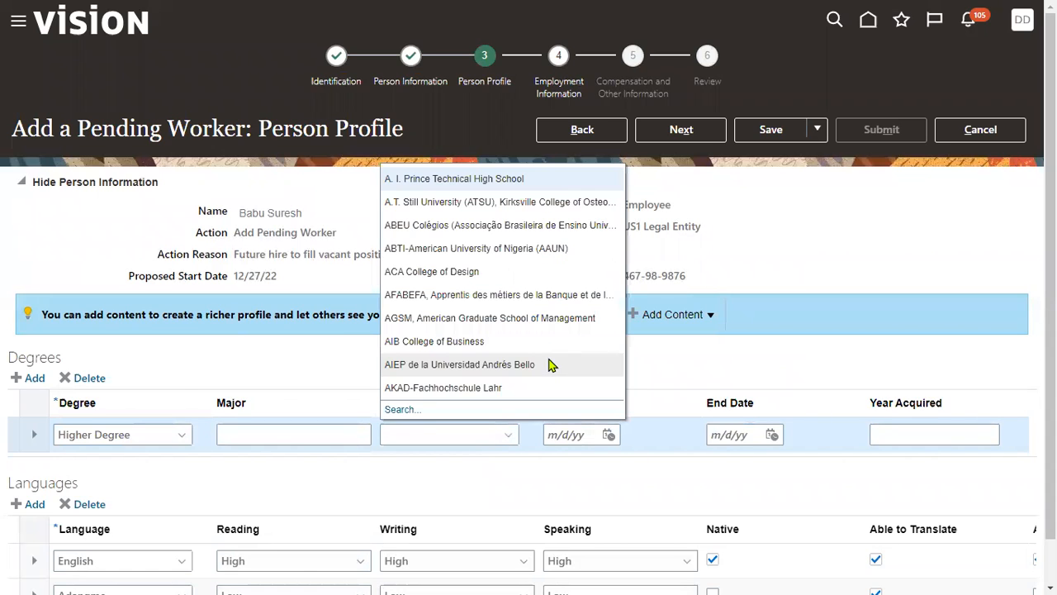
left_click(411, 405)
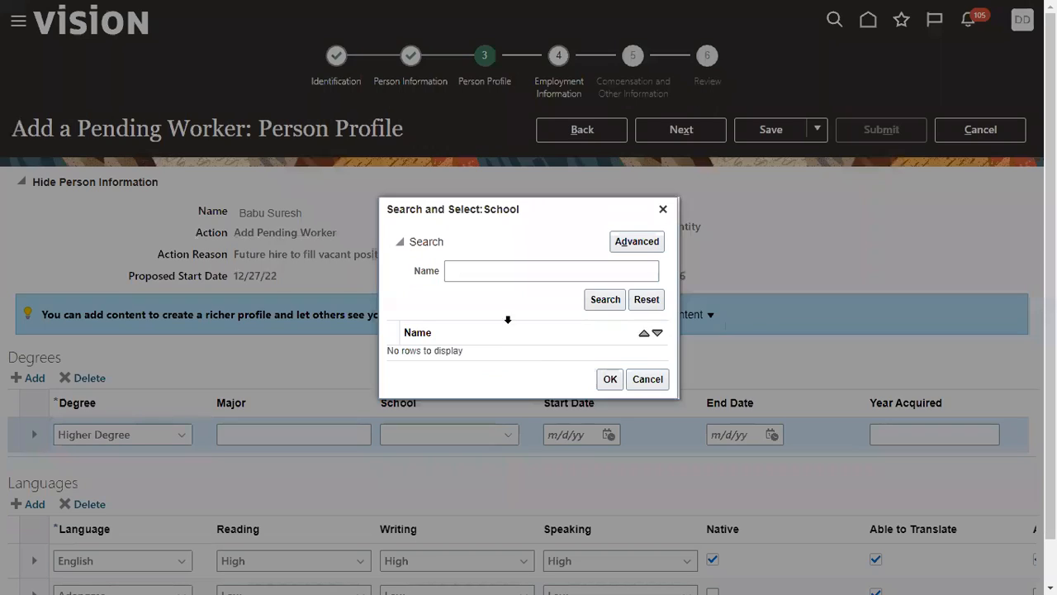
left_click(506, 270)
type("Manipal")
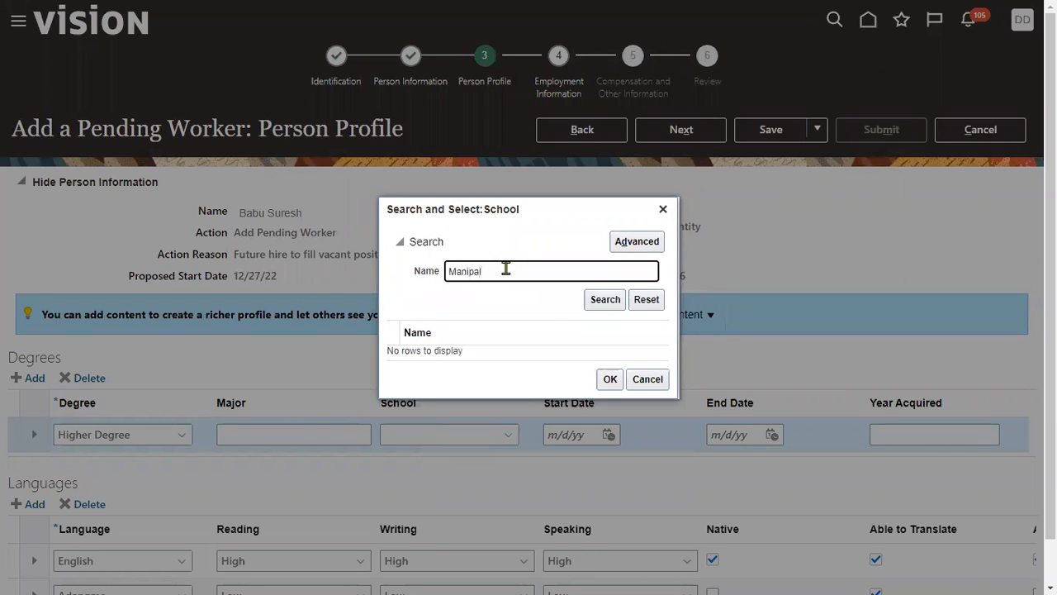
left_click(604, 301)
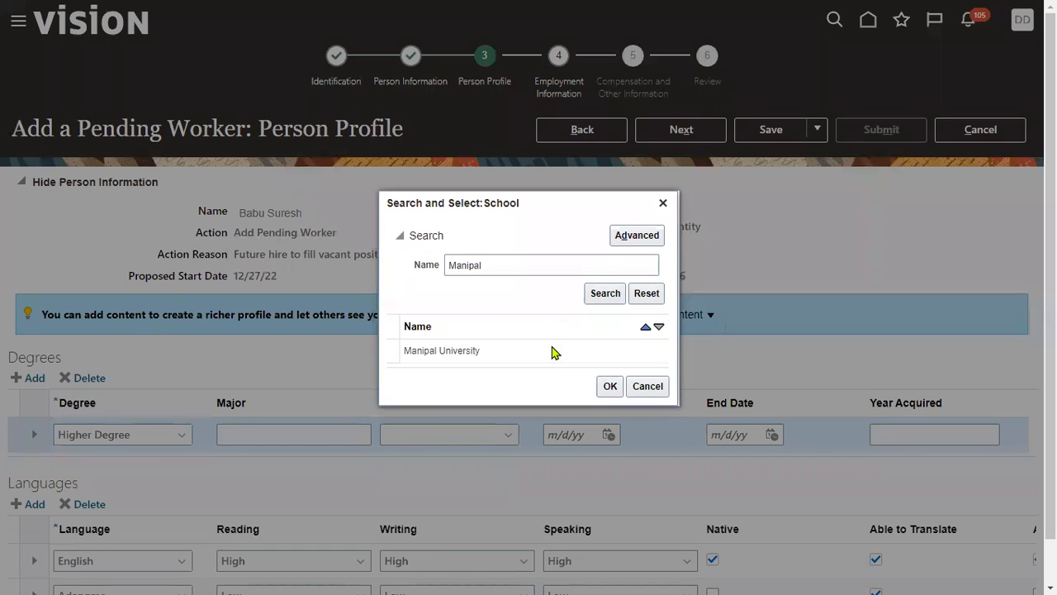
left_click(553, 353)
left_click(609, 386)
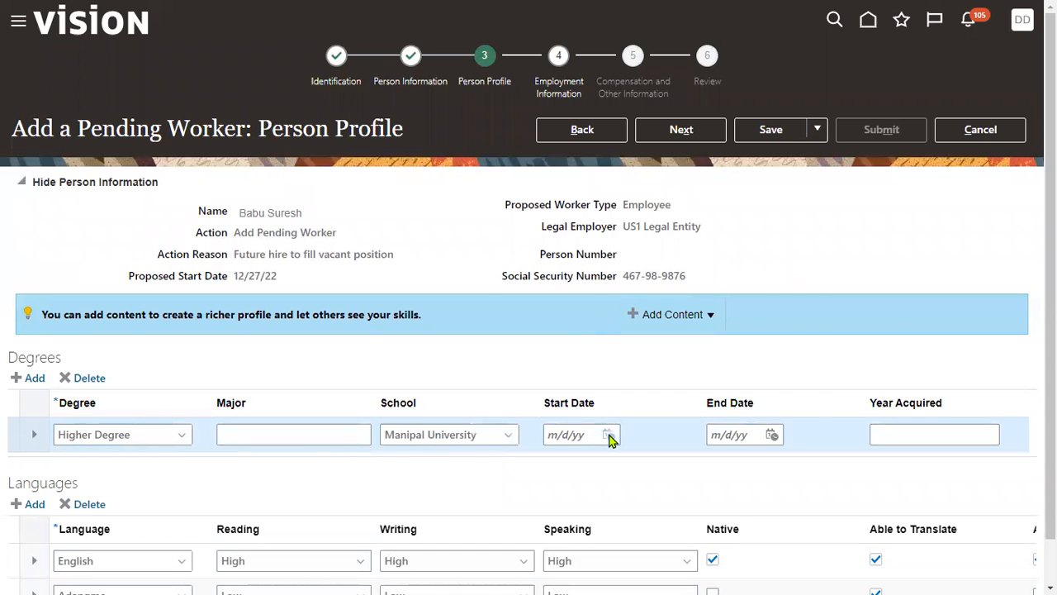
- Set the degree's start date to 1/1/16 using the calendar
left_click(609, 436)
left_click(673, 266)
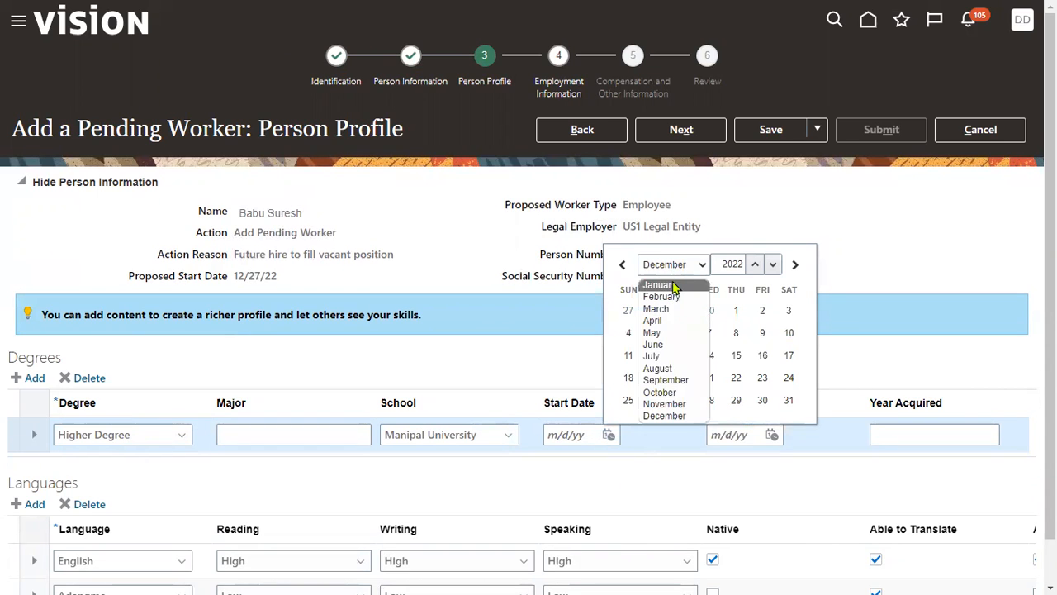
left_click(673, 283)
left_click(771, 244)
left_click(771, 243)
left_click(771, 263)
left_click(771, 265)
left_click(770, 266)
left_click(769, 268)
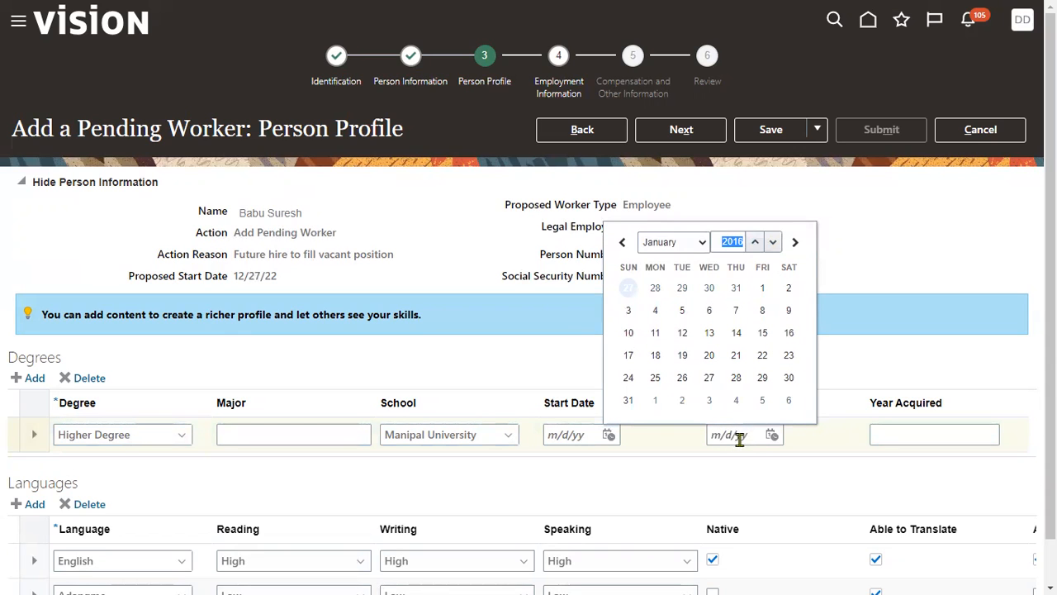
left_click(763, 287)
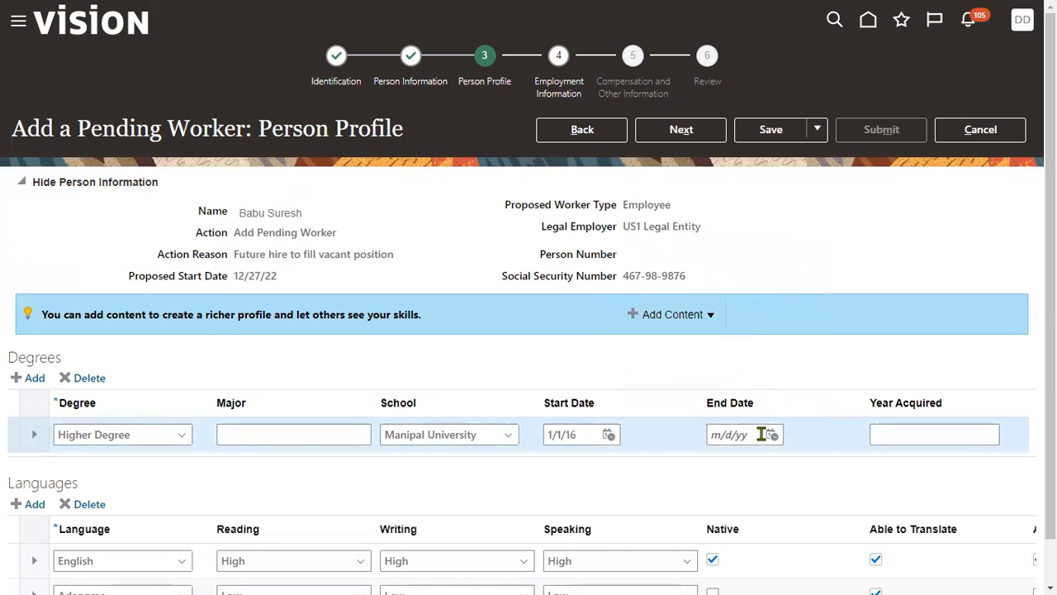
- Copy the degree's start date into its end date and change the year to make it 1/1/2018
left_click_drag(586, 434, 374, 424)
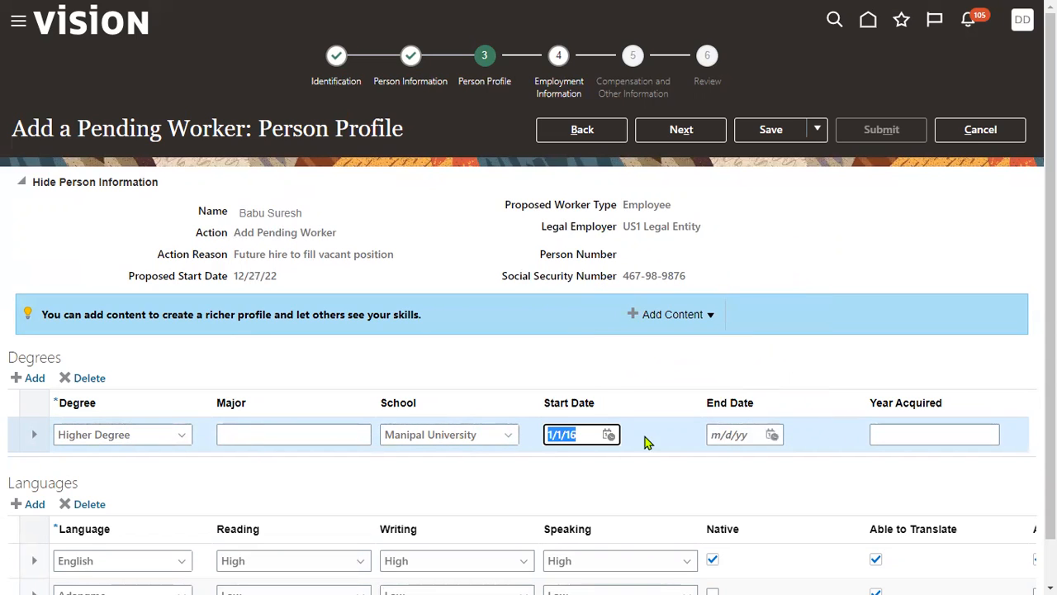
left_click(711, 435)
type("1/1/16")
left_click_drag(729, 433, 753, 435)
type("2018")
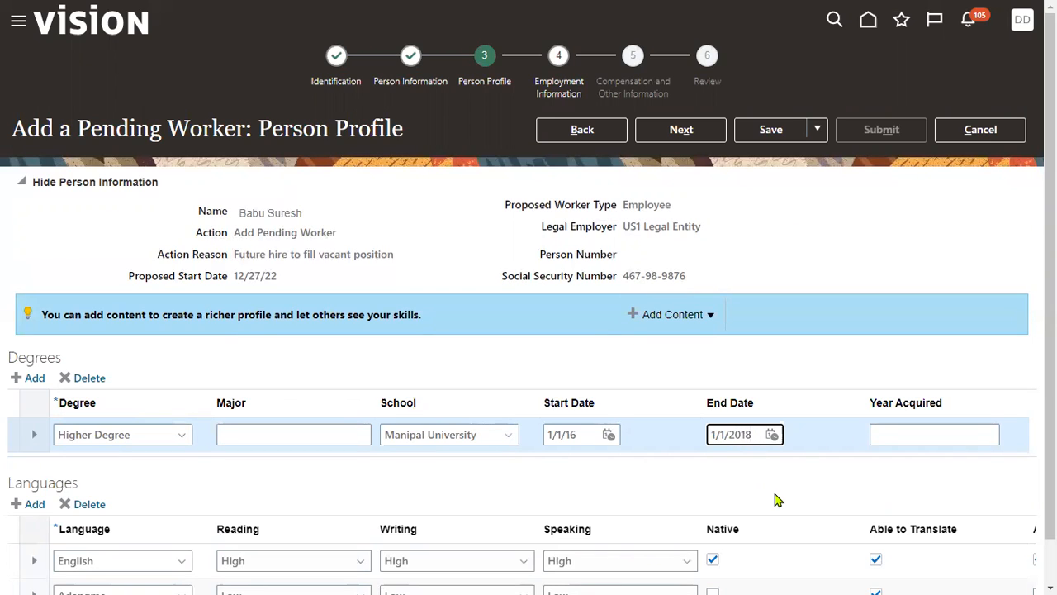
- Set the degree's year acquired to 2018 and proceed to the Employment Information stage
left_click(897, 433)
type("2018")
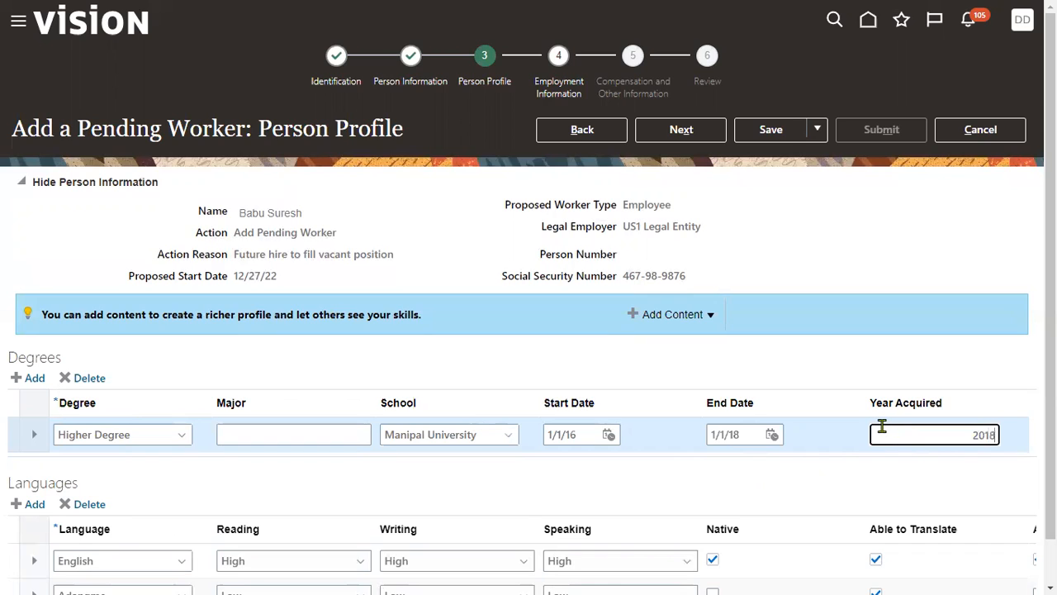
left_click(907, 234)
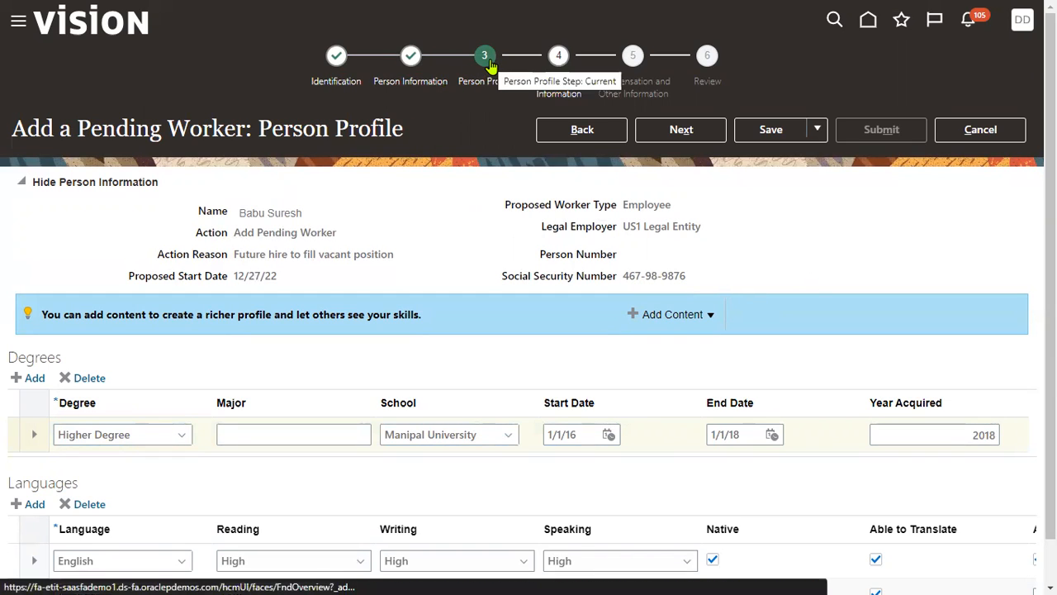
left_click(698, 134)
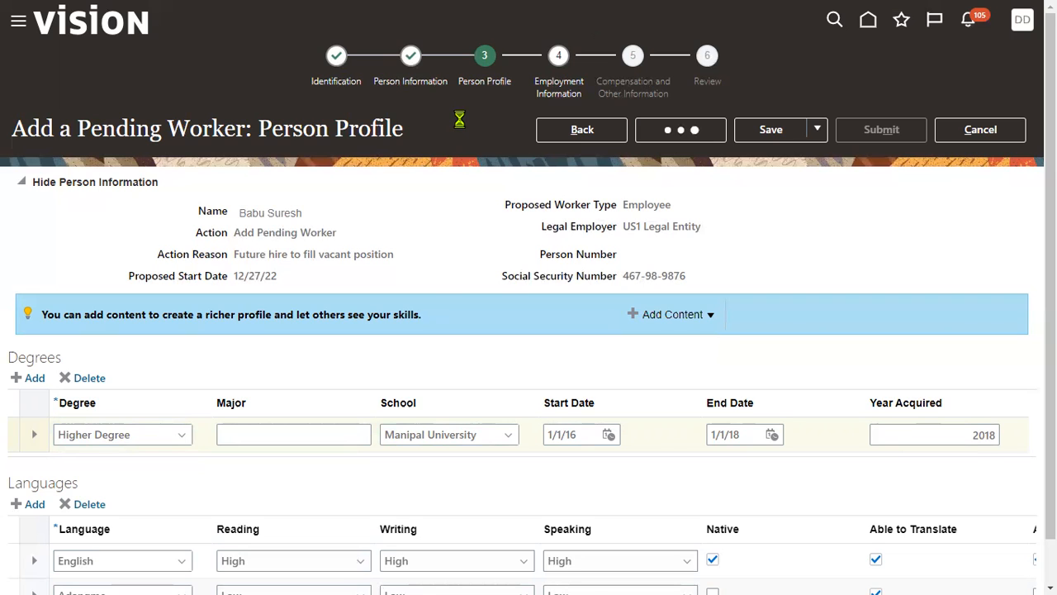
- Set the assignment's business unit to US1 Business Unit
left_click(279, 404)
type("us1")
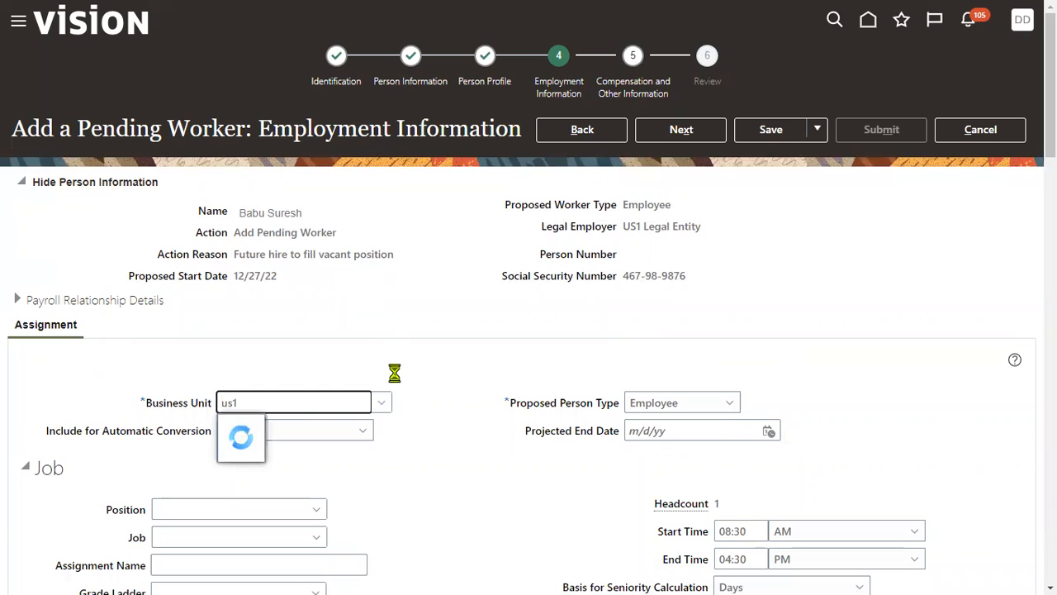
left_click(268, 429)
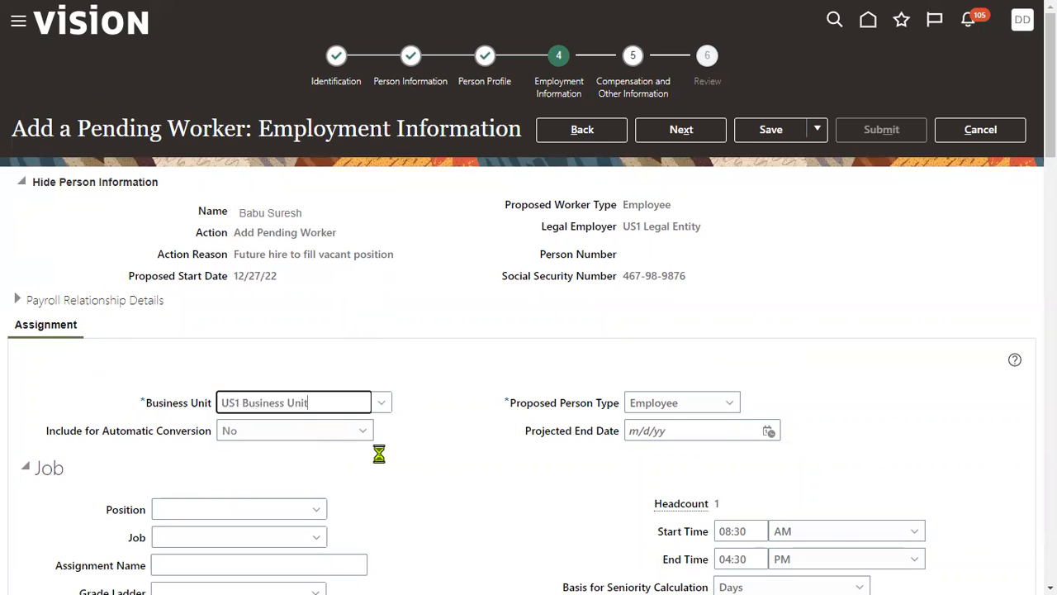
- Search the jobs for "Rec" and set the assignment's job to Receivables Manager
scroll(375, 453, "down", 2)
left_click(224, 331)
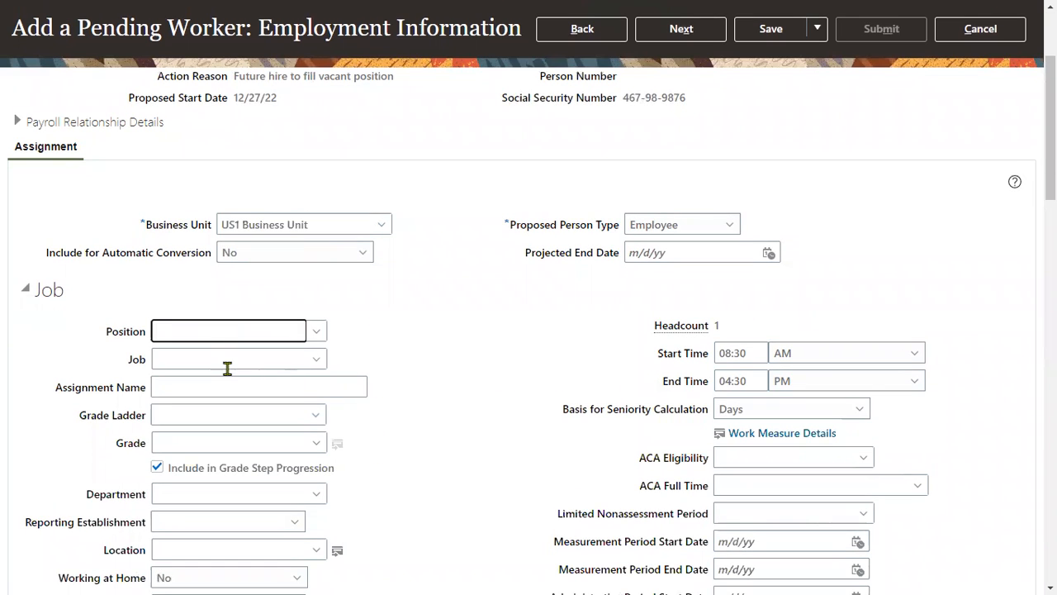
left_click(227, 358)
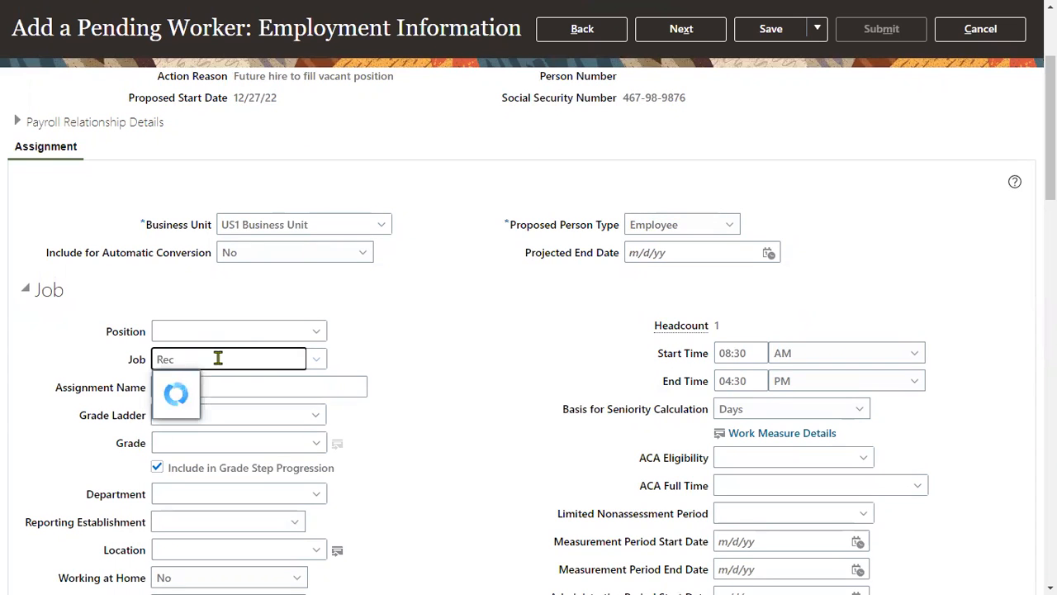
left_click(208, 381)
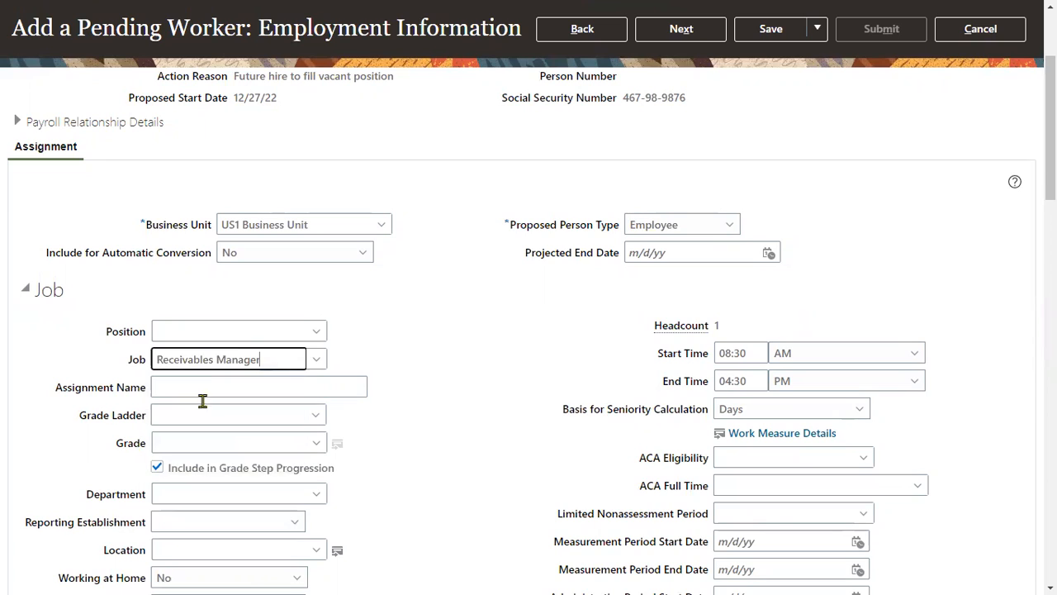
- Look up the assignment's location by "Redw" and set it to Redwood City
left_click(232, 550)
type("Redw")
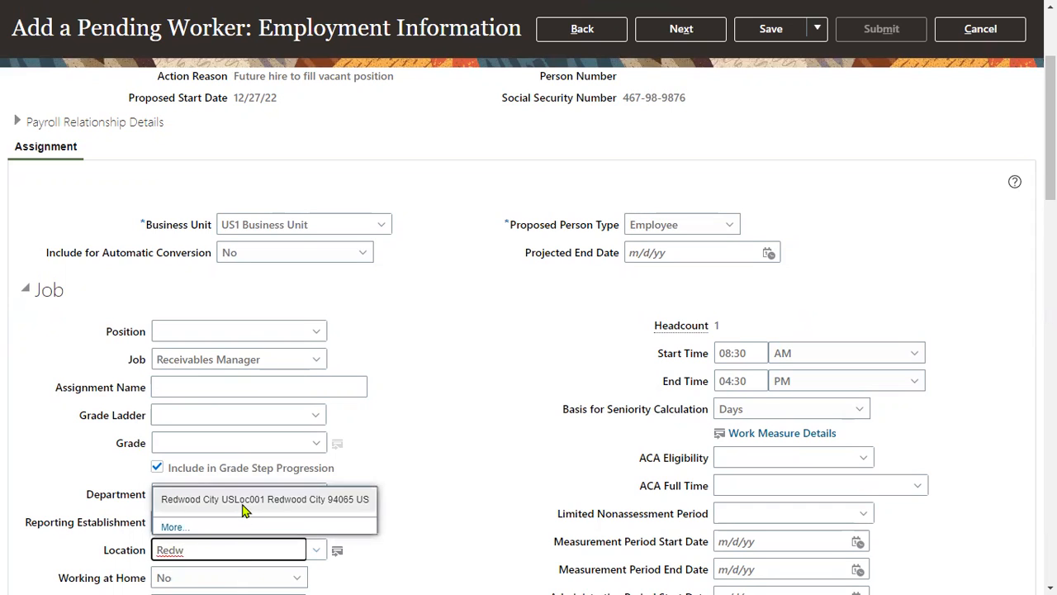
left_click(240, 501)
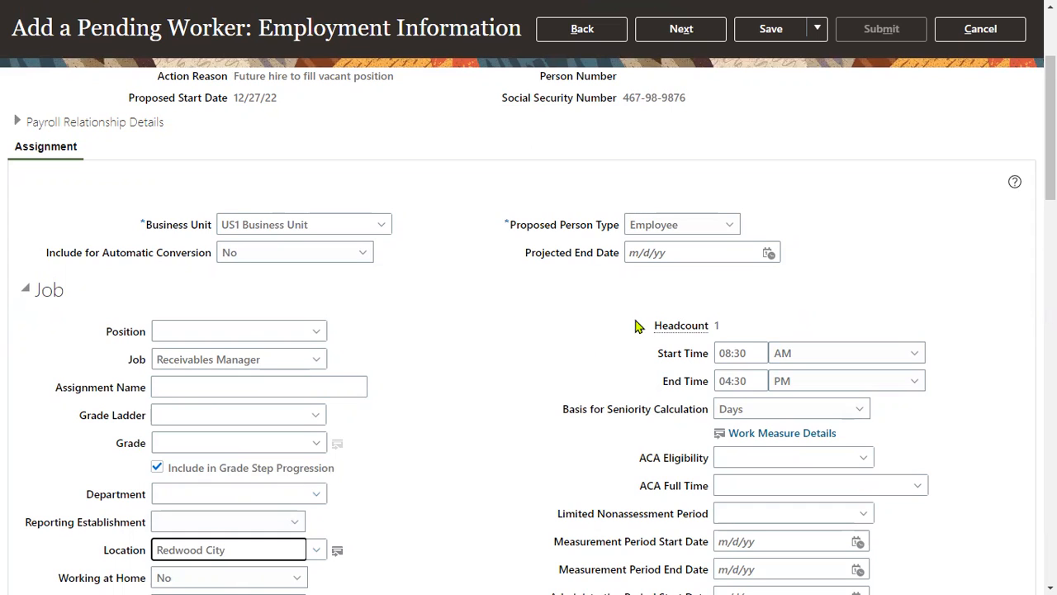
left_click(506, 322)
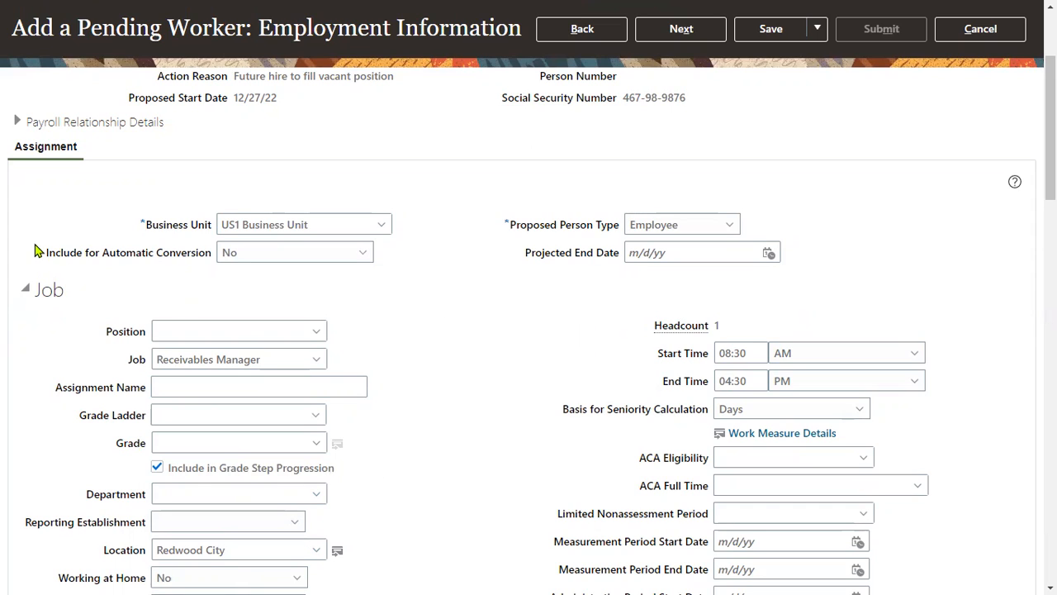
left_click_drag(46, 257, 205, 261)
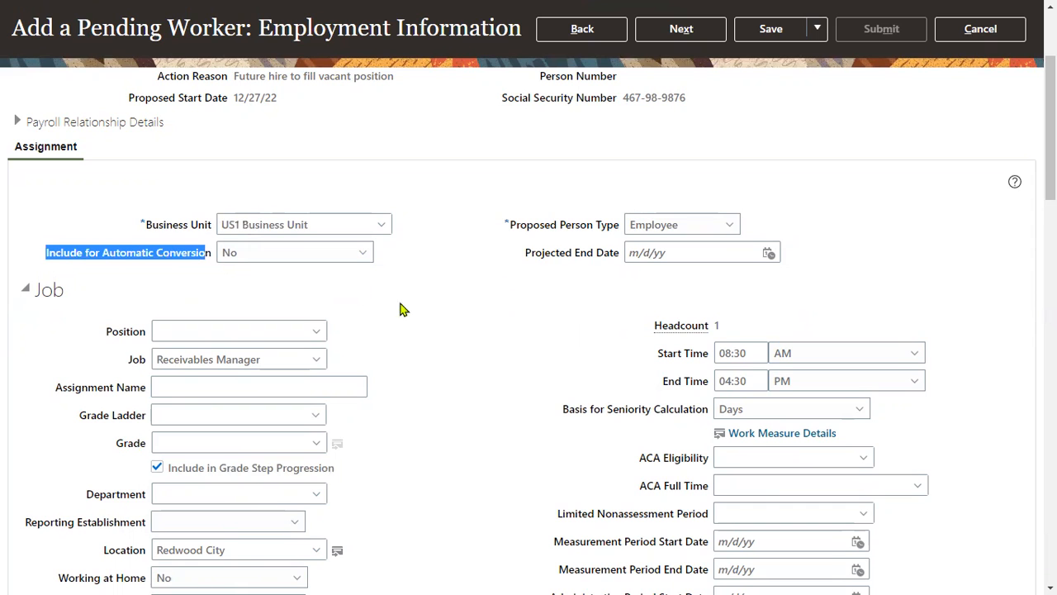
- Proceed through Compensation and Other Information to Review, and submit the pending worker request
scroll(541, 313, "up", 3)
left_click(684, 132)
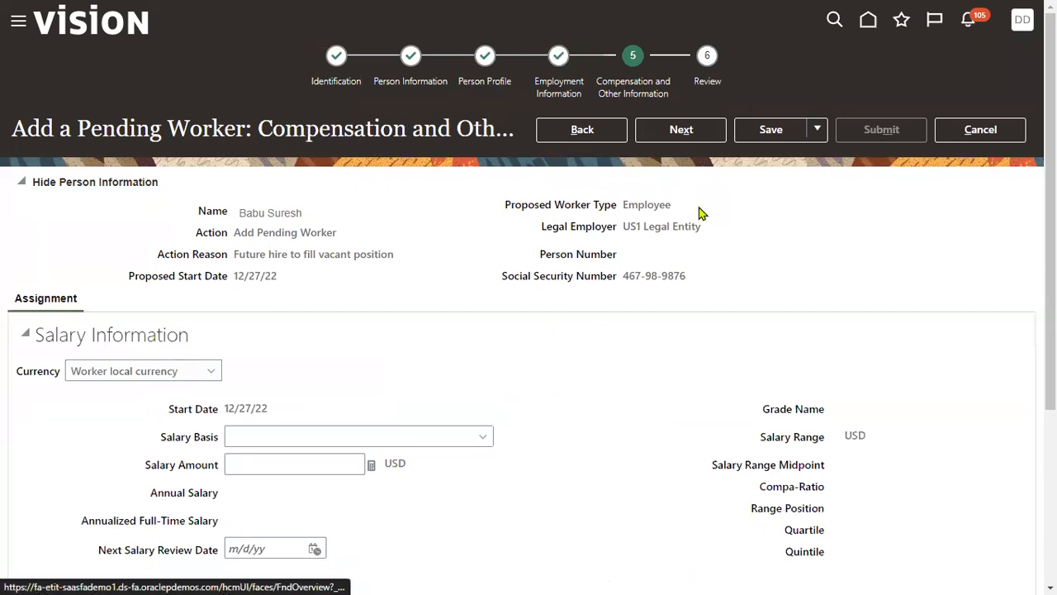
left_click(646, 131)
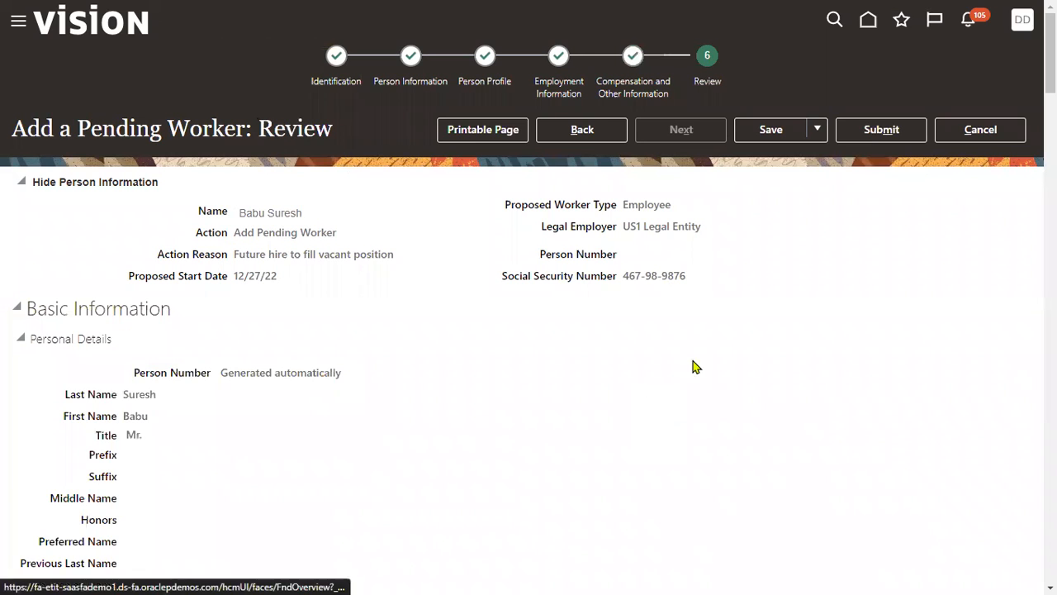
left_click(859, 135)
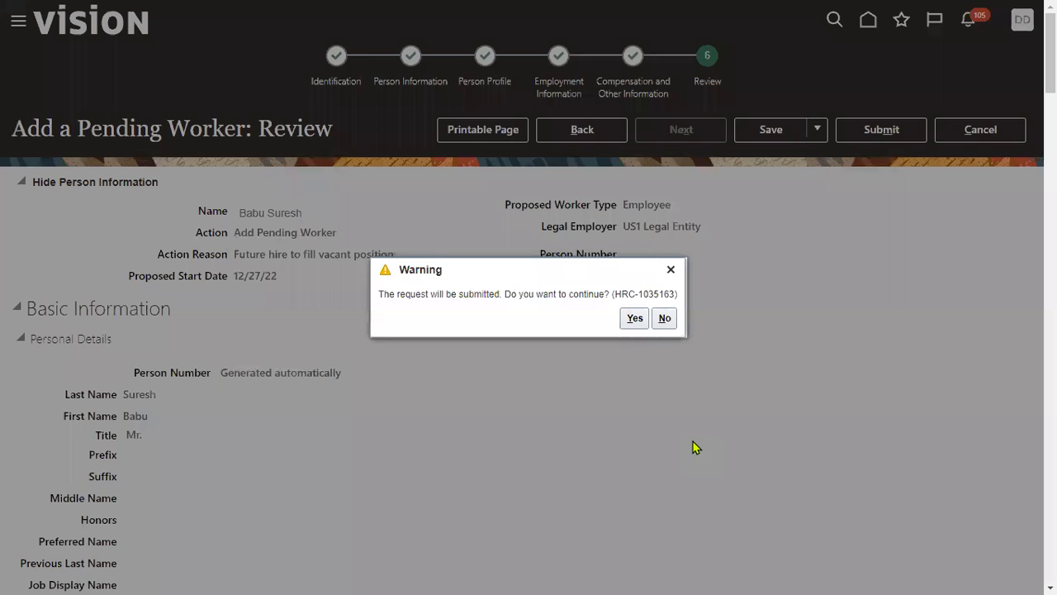
left_click(633, 318)
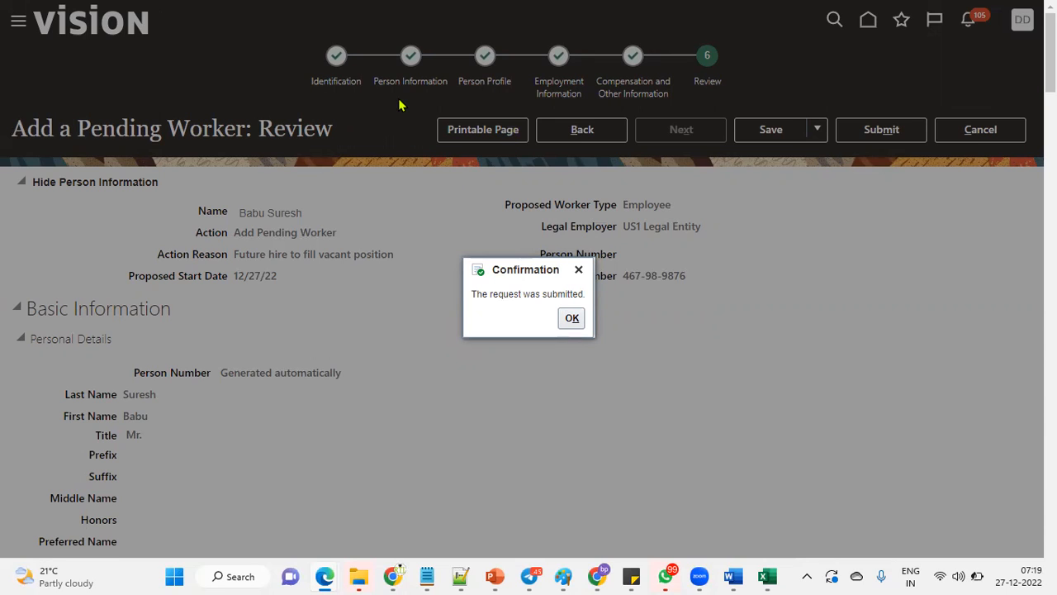
left_click(574, 334)
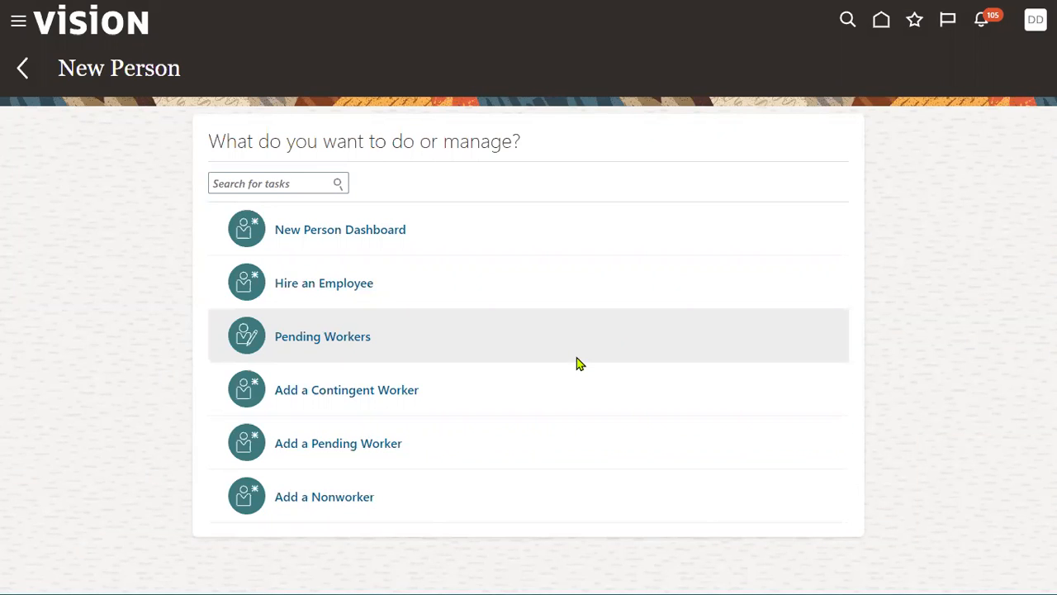
- Check the latest notifications, close them and open the Pending Workers list
left_click(981, 21)
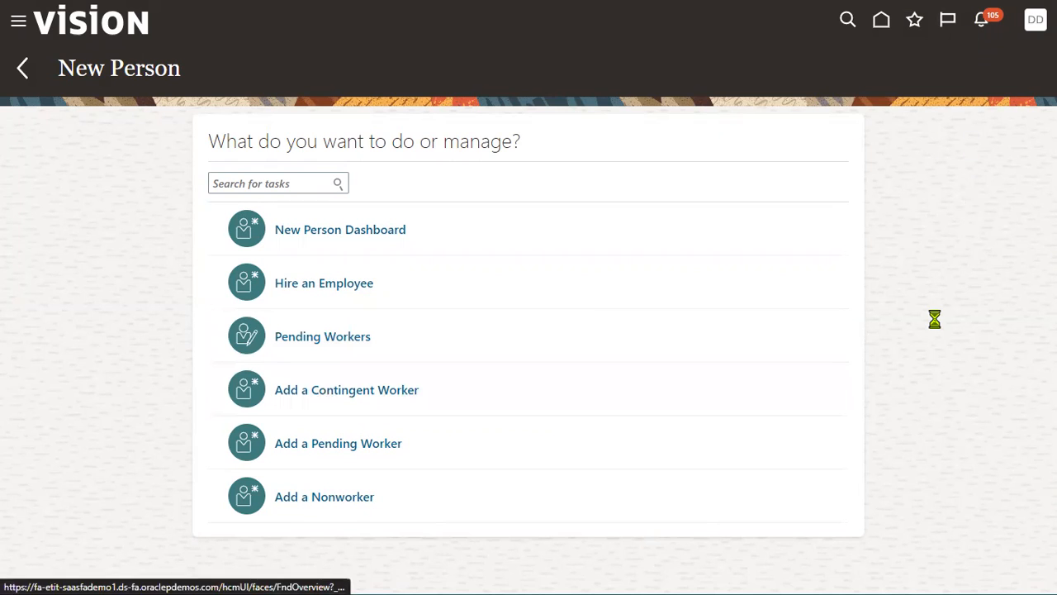
left_click(1019, 139)
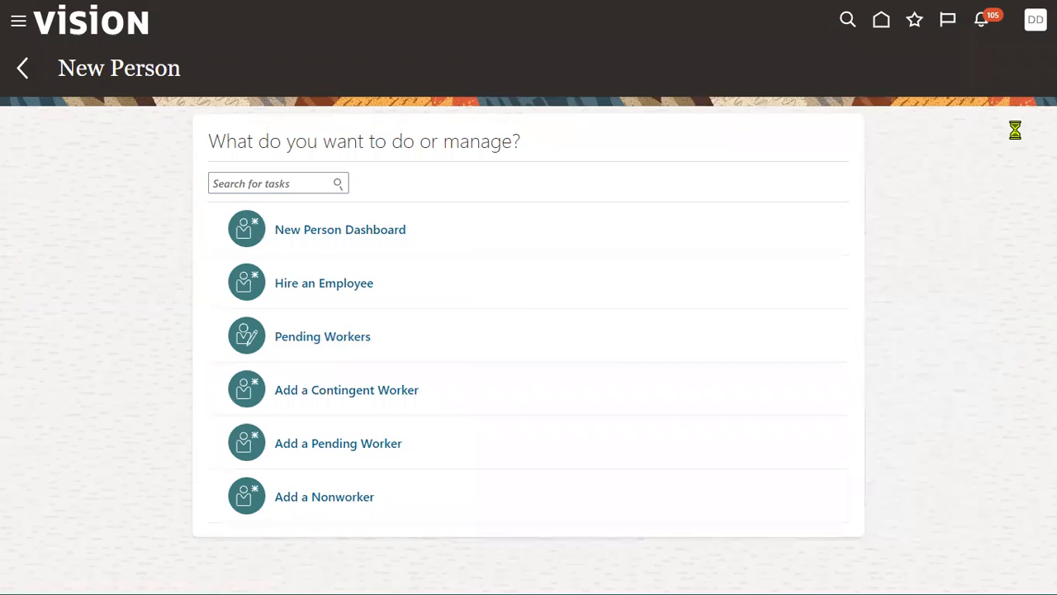
left_click(332, 342)
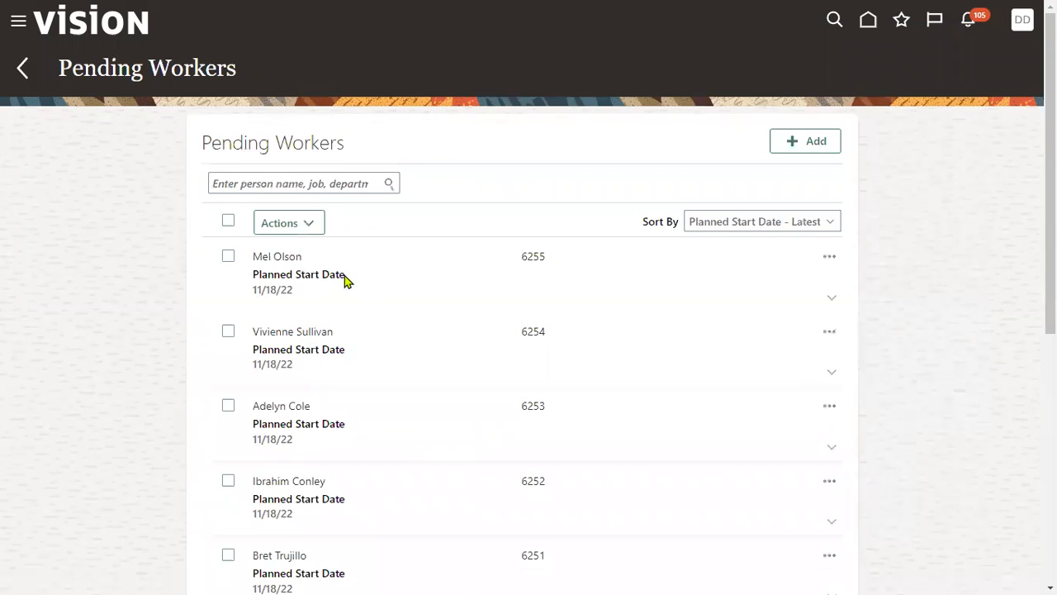
- Search the Pending Workers list by the submitted worker's last name
left_click(323, 184)
type("suresh")
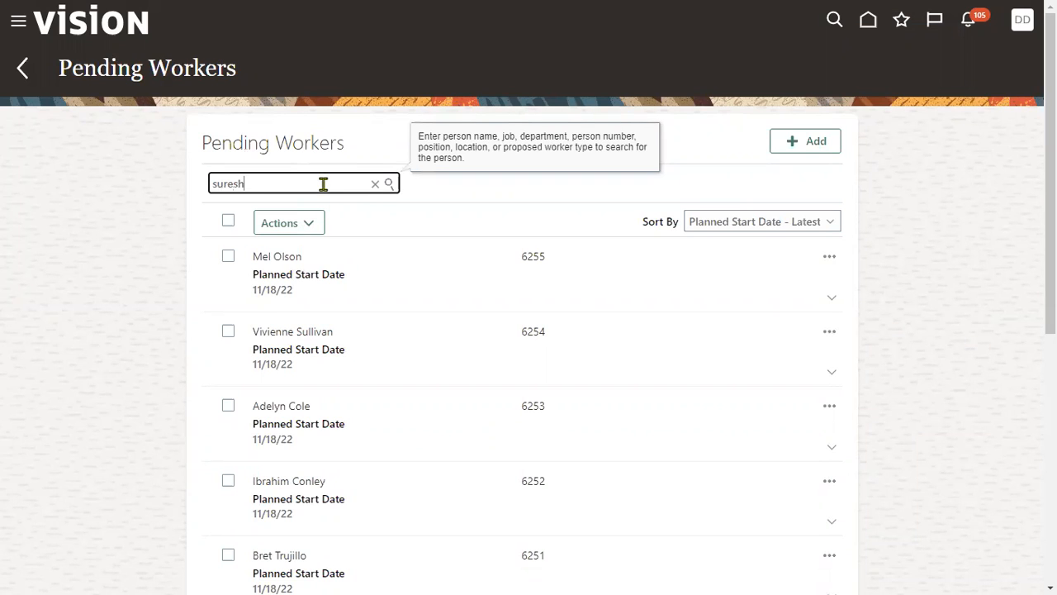
key("Return")
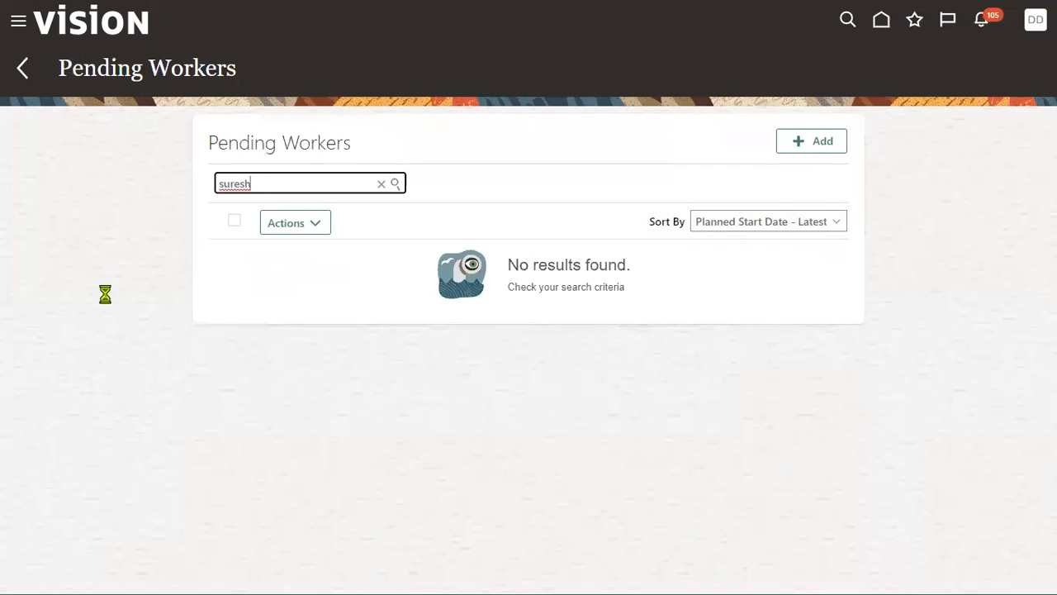
- Search the Pending Workers list by the worker's first name instead and clear the search
left_click_drag(283, 187, 97, 183)
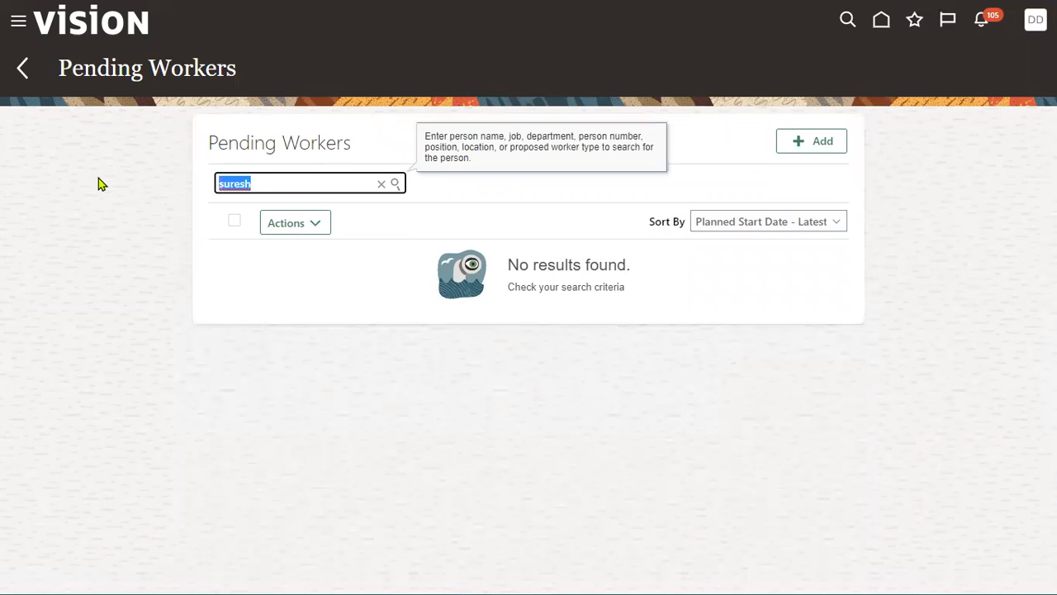
type("baby")
key("BackSpace")
type("u")
key("Return")
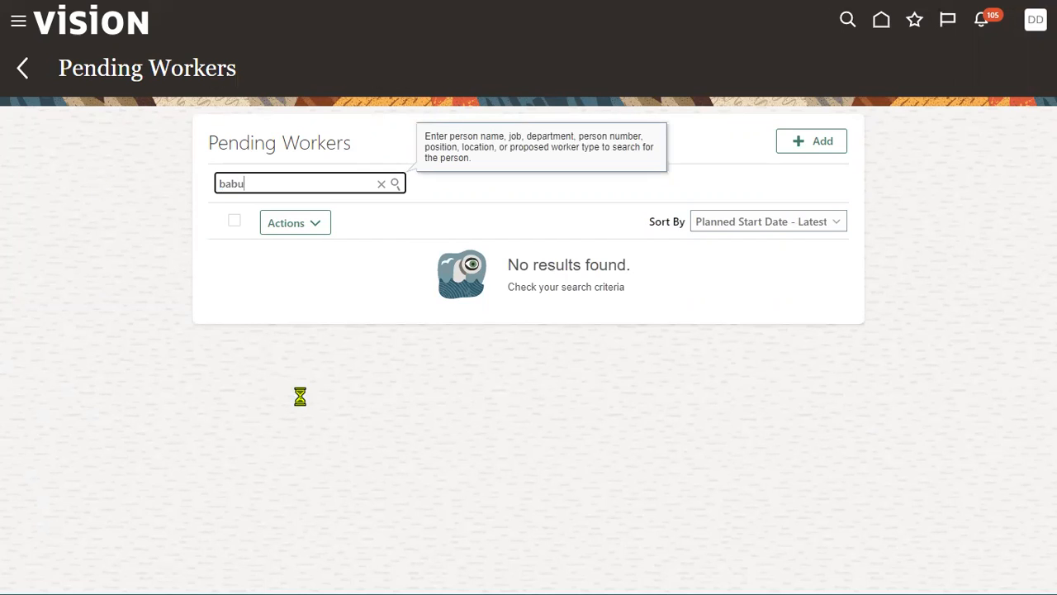
left_click(381, 184)
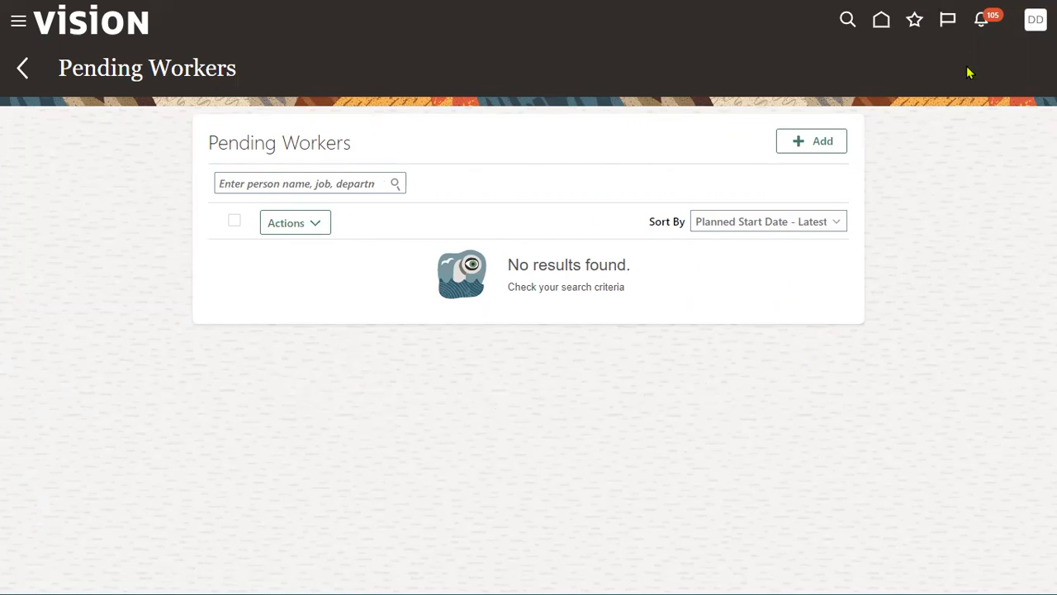
- Leave the Pending Workers list and open the Transaction Console from the Tools group
left_click(21, 71)
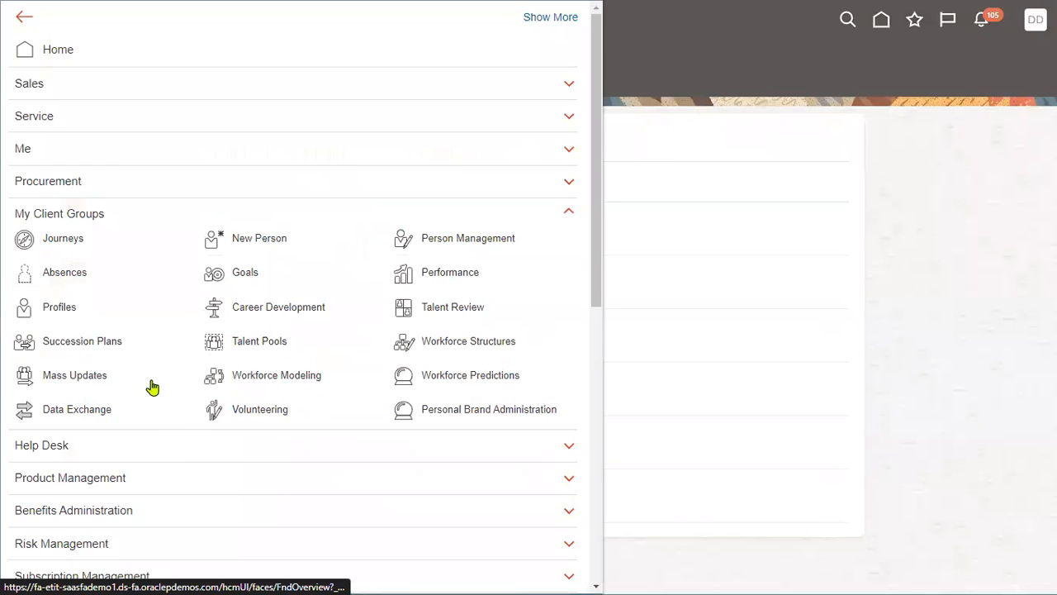
left_click(80, 221)
scroll(147, 409, "down", 5)
left_click(104, 488)
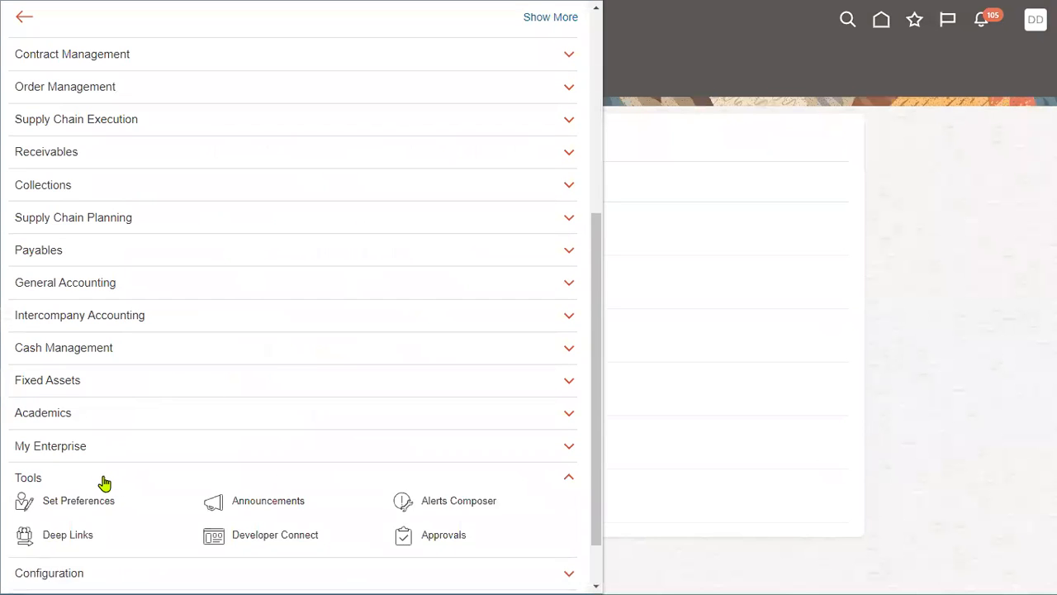
scroll(124, 487, "down", 3)
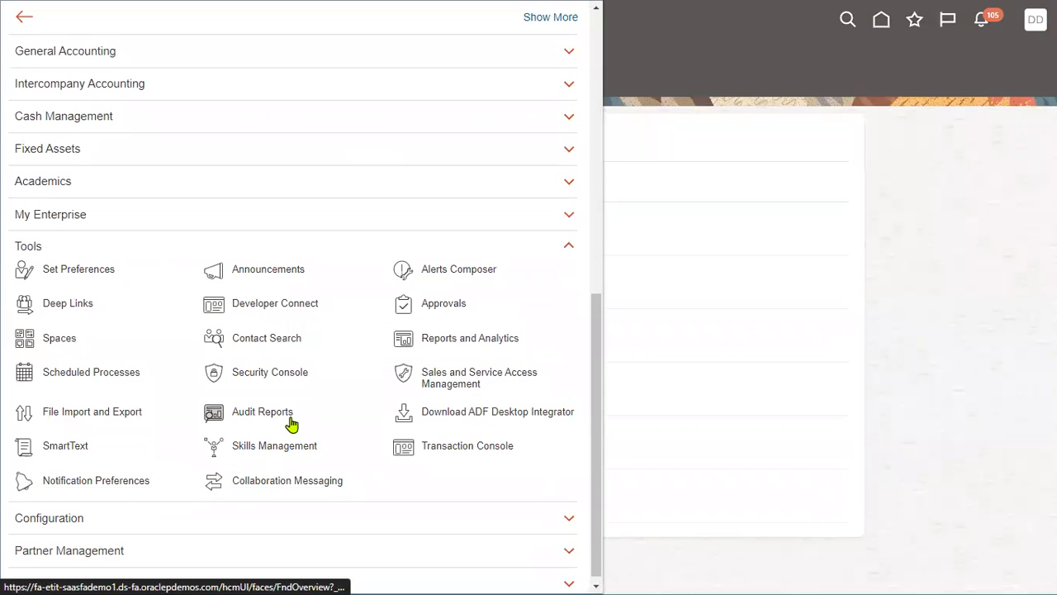
left_click(445, 450)
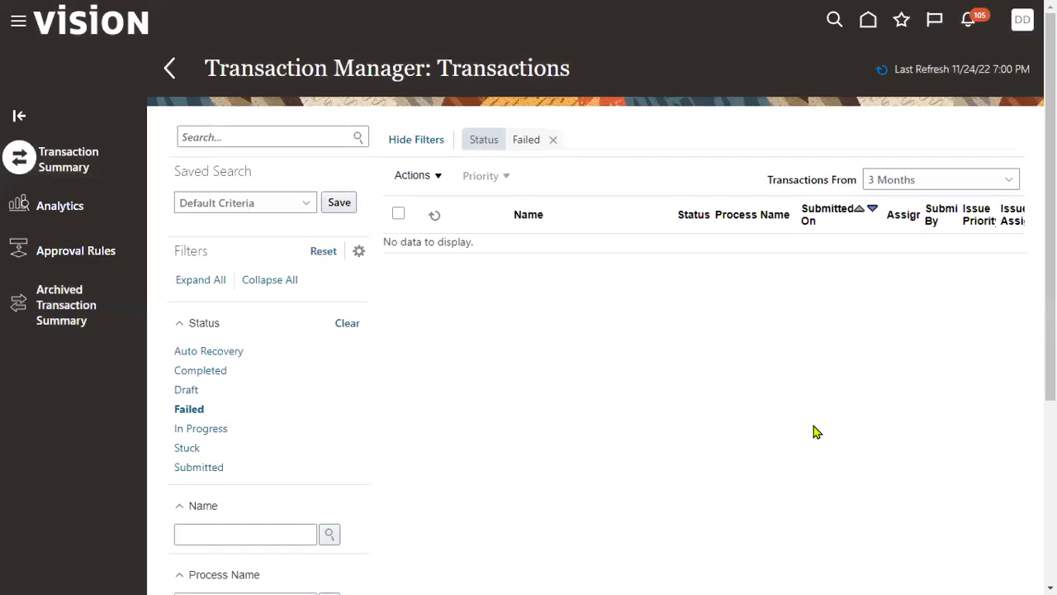
- Remove the Failed status filter from the transactions and open the new worker's Add Pending Worker transaction
left_click(552, 142)
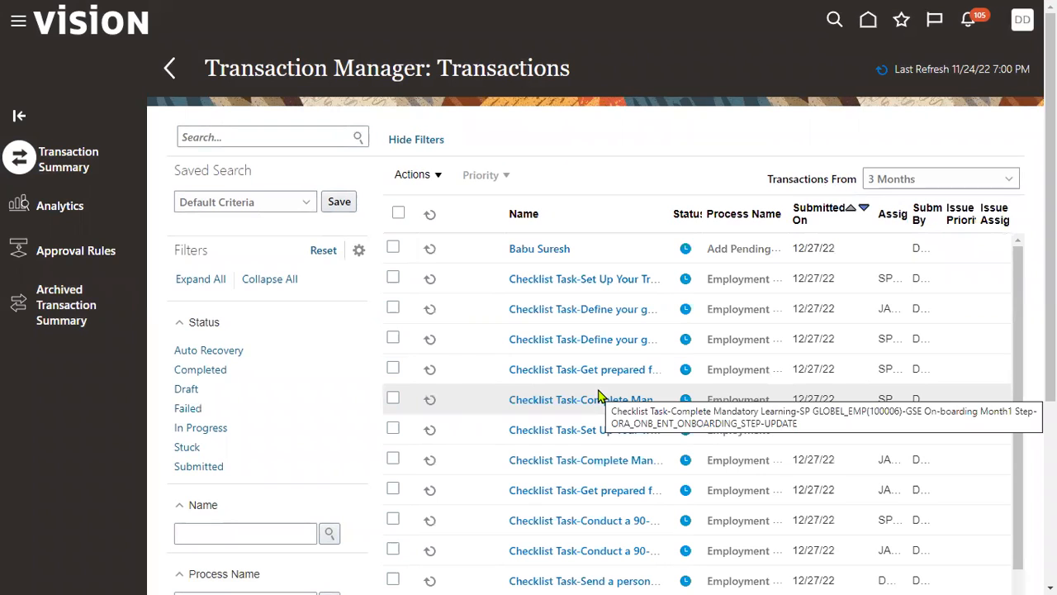
mouse_move(686, 252)
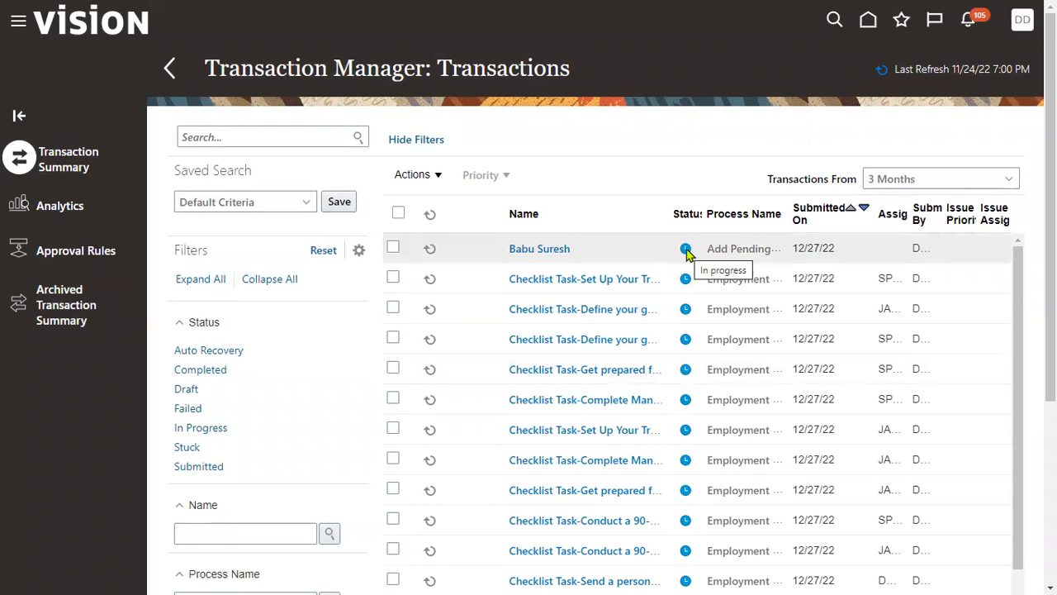
left_click(550, 248)
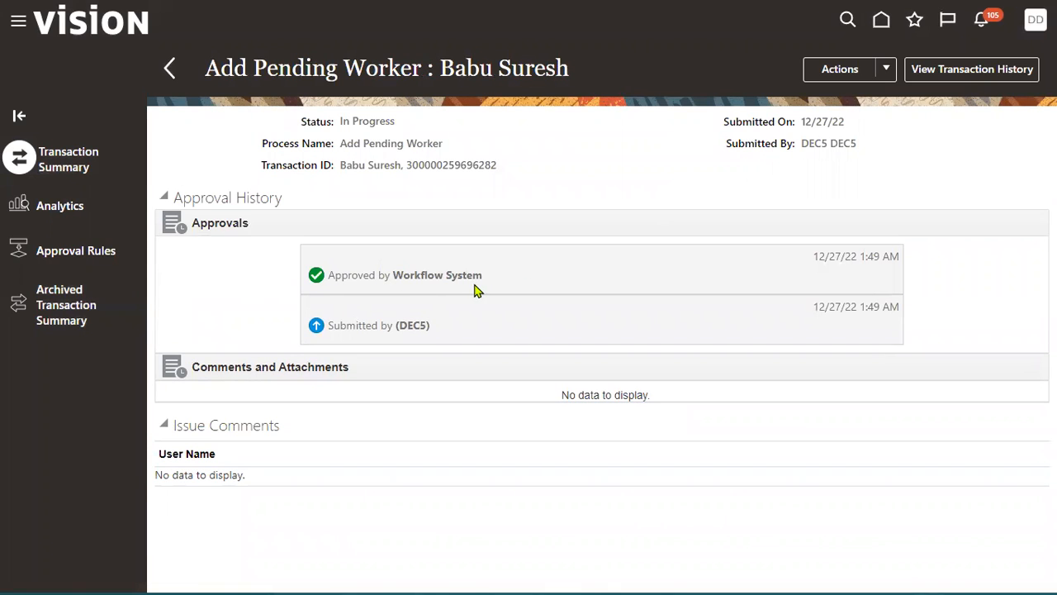
- Leave the transaction and open the Pending Workers list through New Person in My Client Groups
left_click(18, 22)
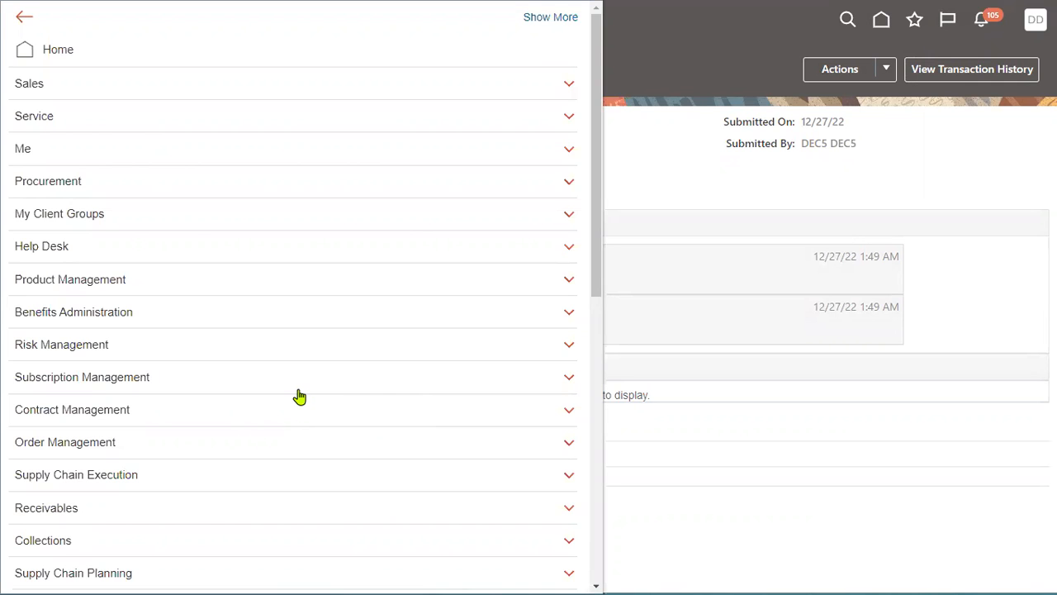
scroll(299, 396, "down", 3)
scroll(163, 290, "up", 2)
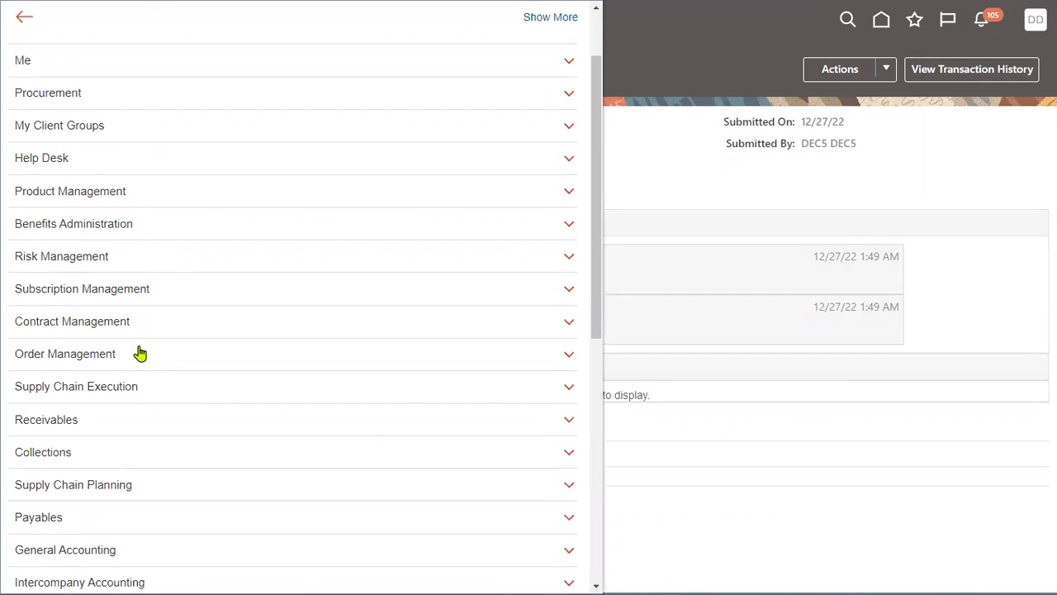
scroll(163, 393, "up", 1)
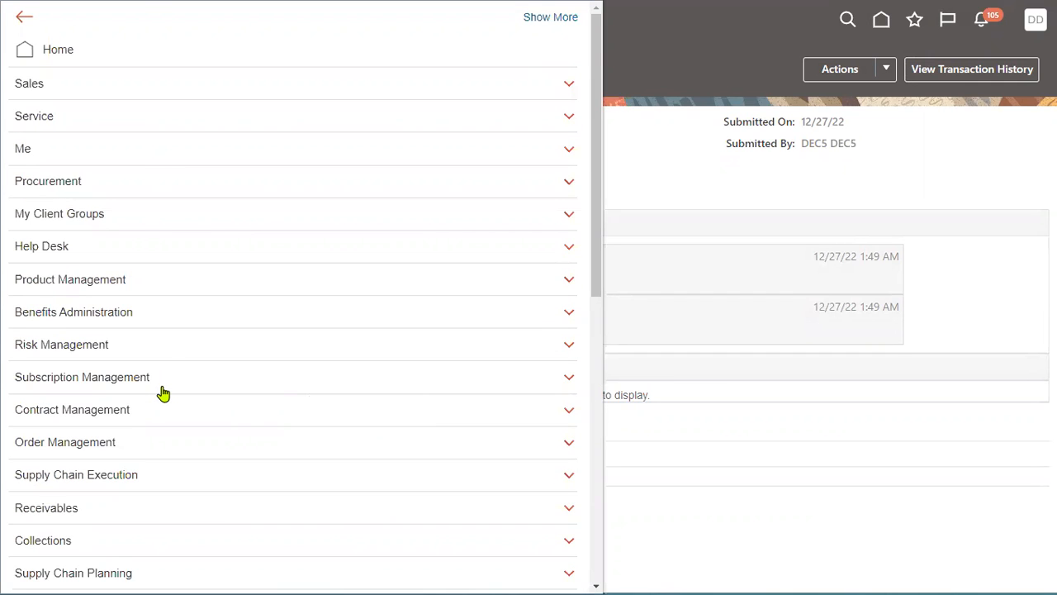
left_click(162, 221)
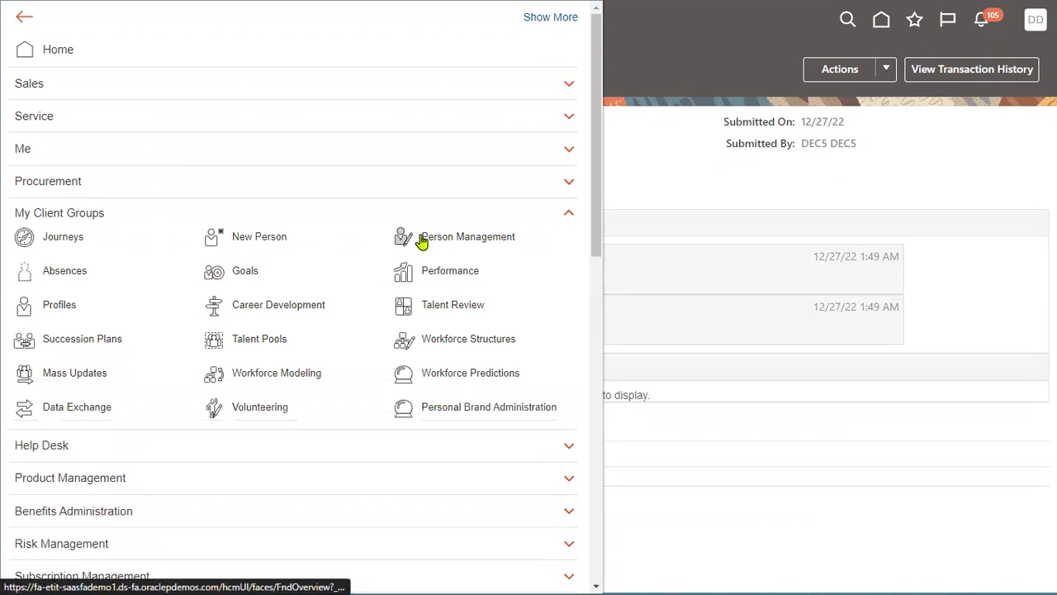
left_click(260, 239)
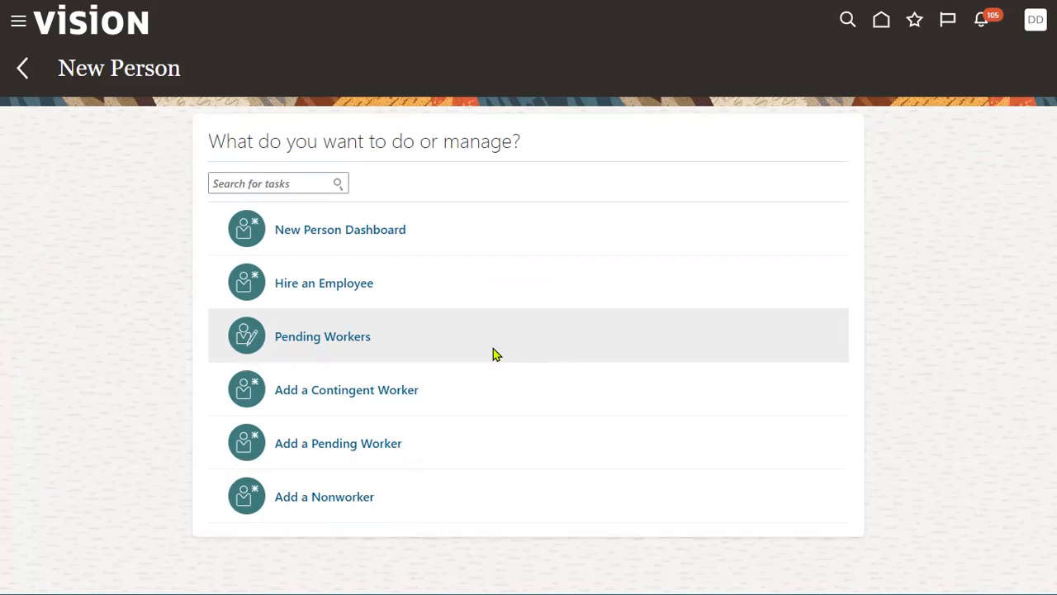
left_click(323, 338)
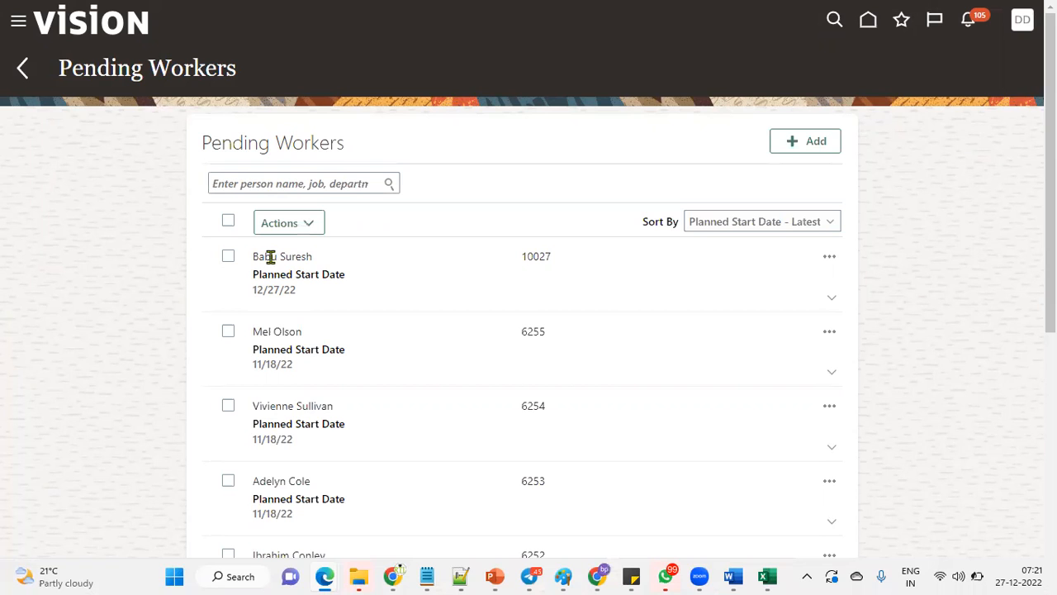
left_click_drag(255, 256, 307, 257)
left_click(323, 263)
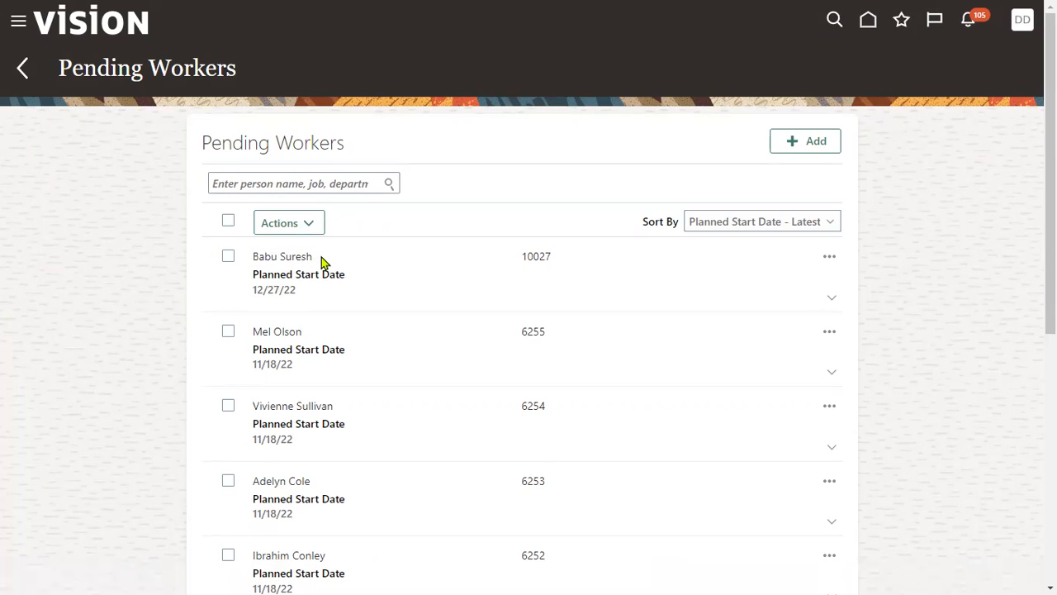
left_click(229, 261)
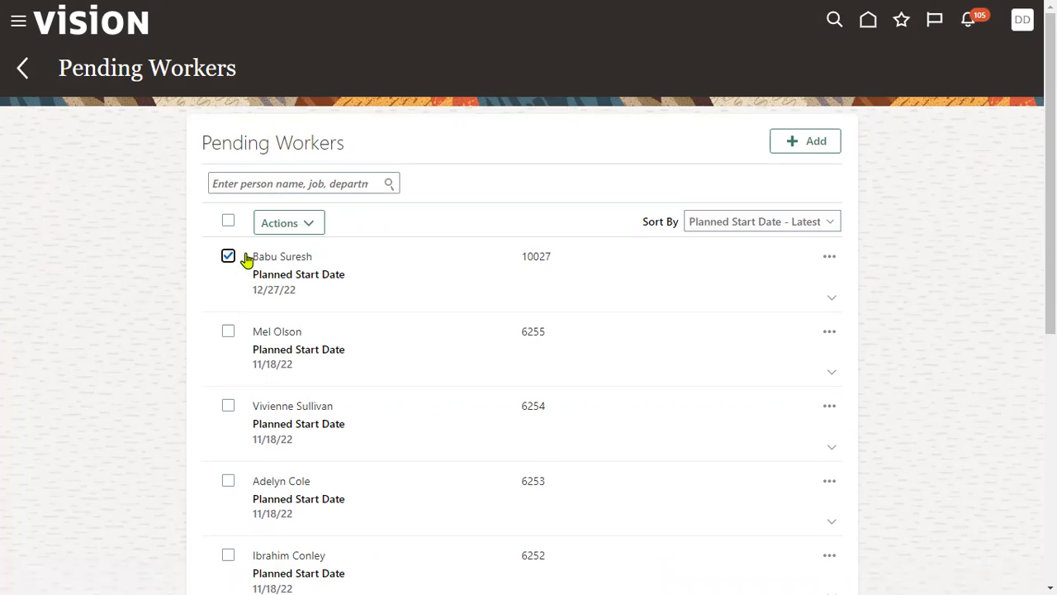
left_click(314, 223)
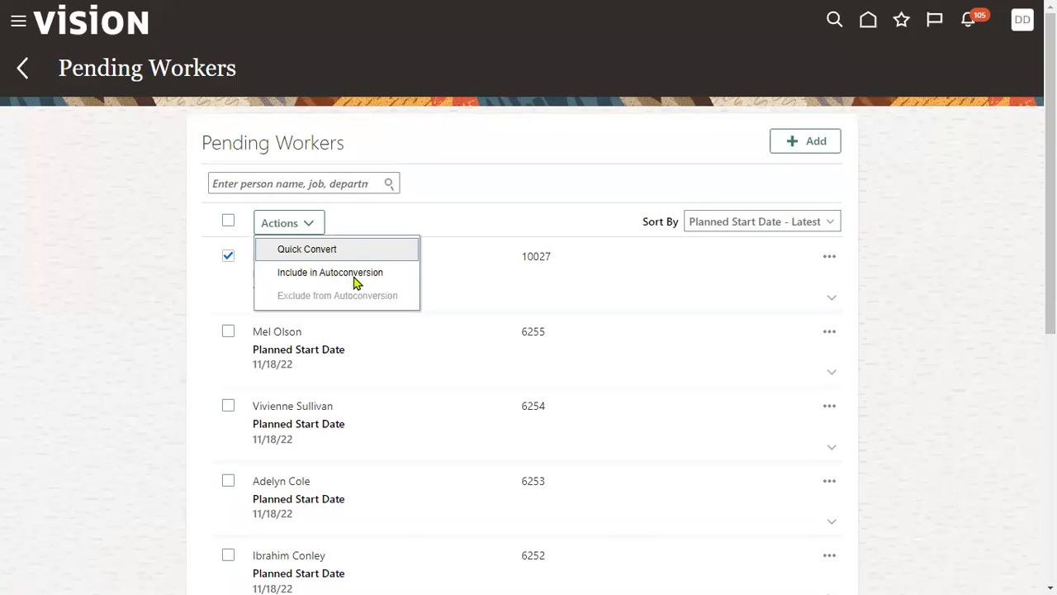
left_click(124, 217)
left_click(32, 74)
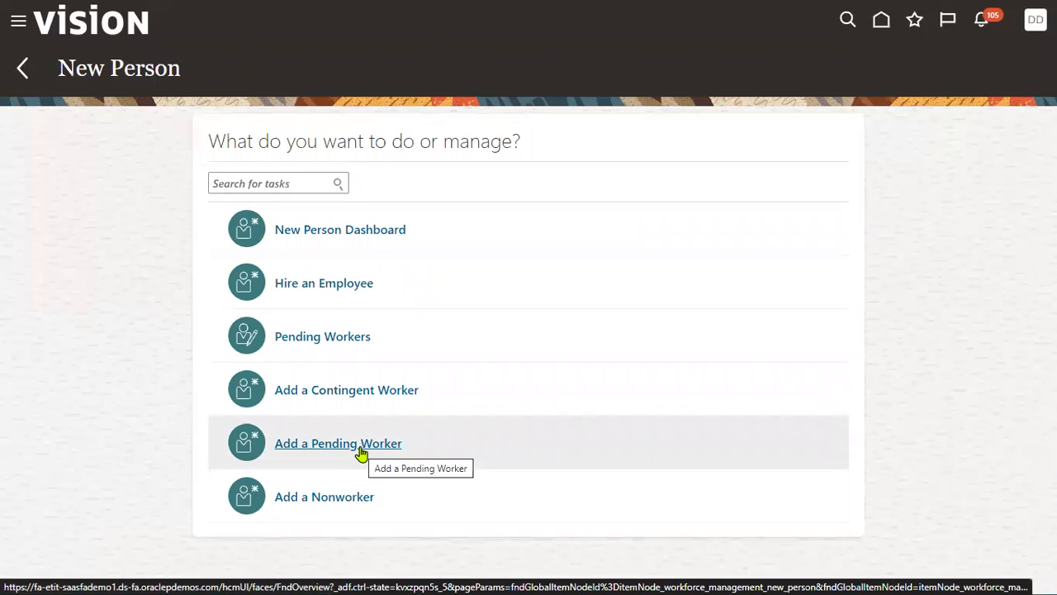
left_click(338, 346)
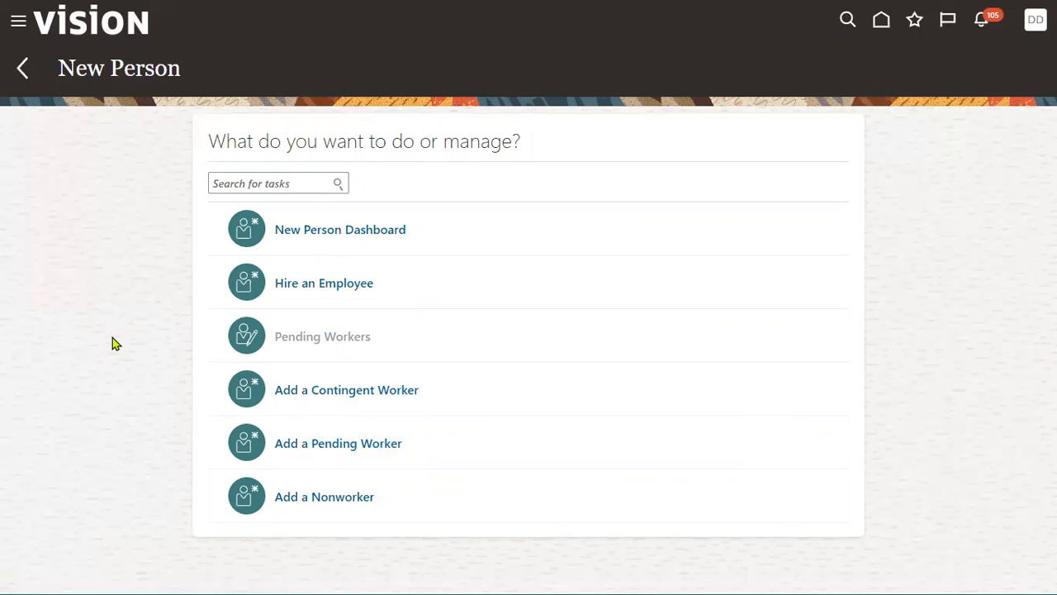
- Run Quick Convert on the new pending worker whose planned start date is 12/27/22
left_click(229, 257)
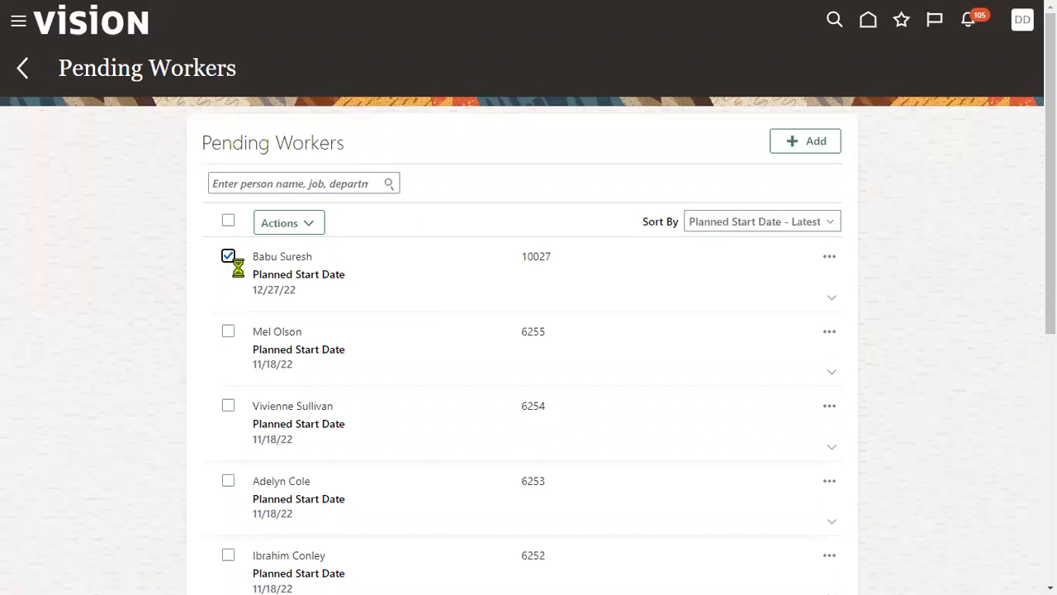
left_click(322, 232)
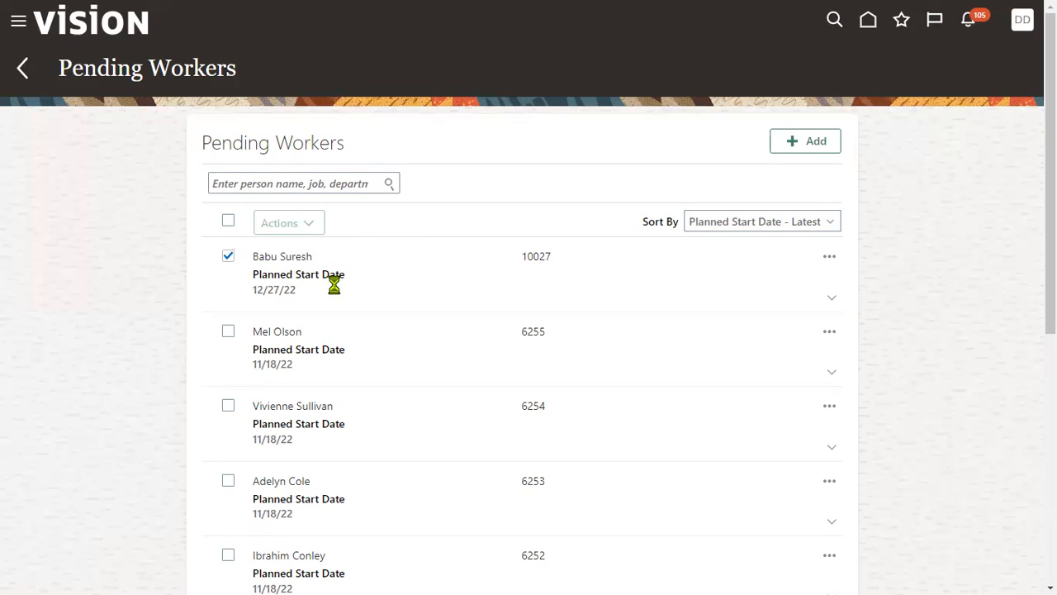
left_click(302, 252)
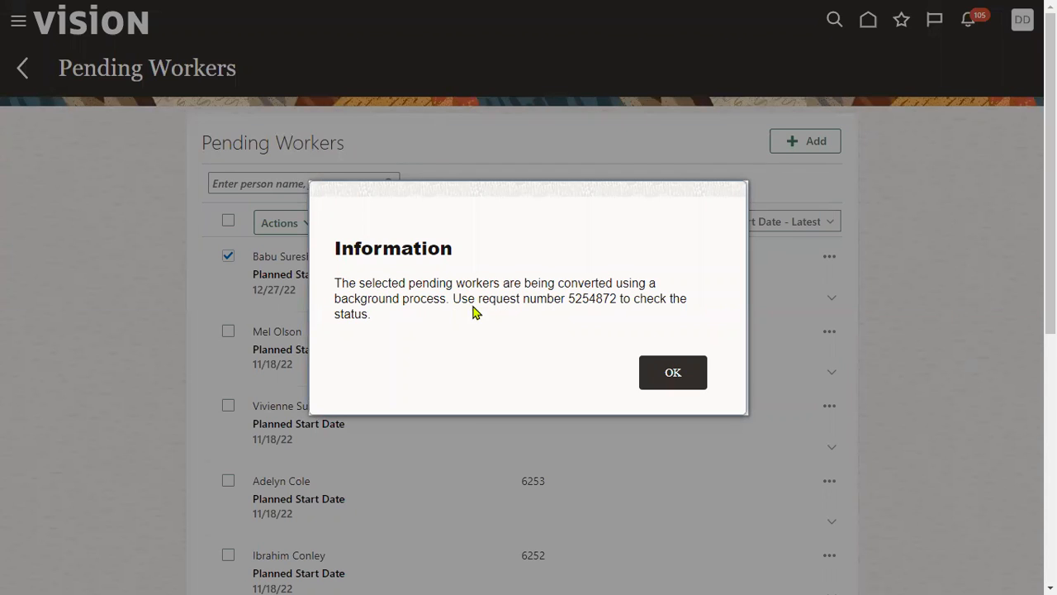
- Copy the background process request number from the information message and acknowledge the message
left_click_drag(569, 300, 619, 305)
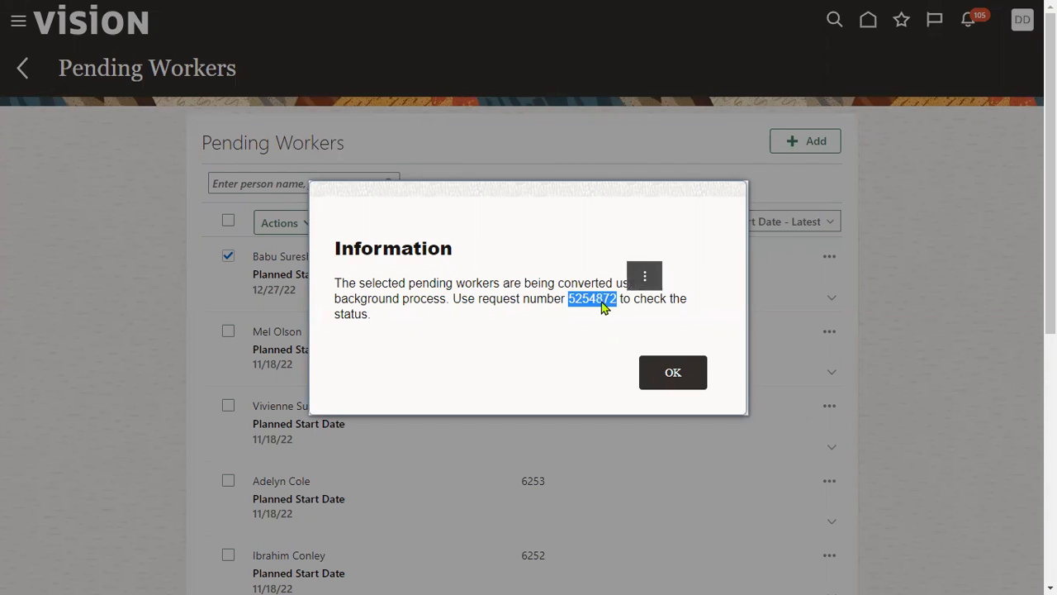
right_click(597, 300)
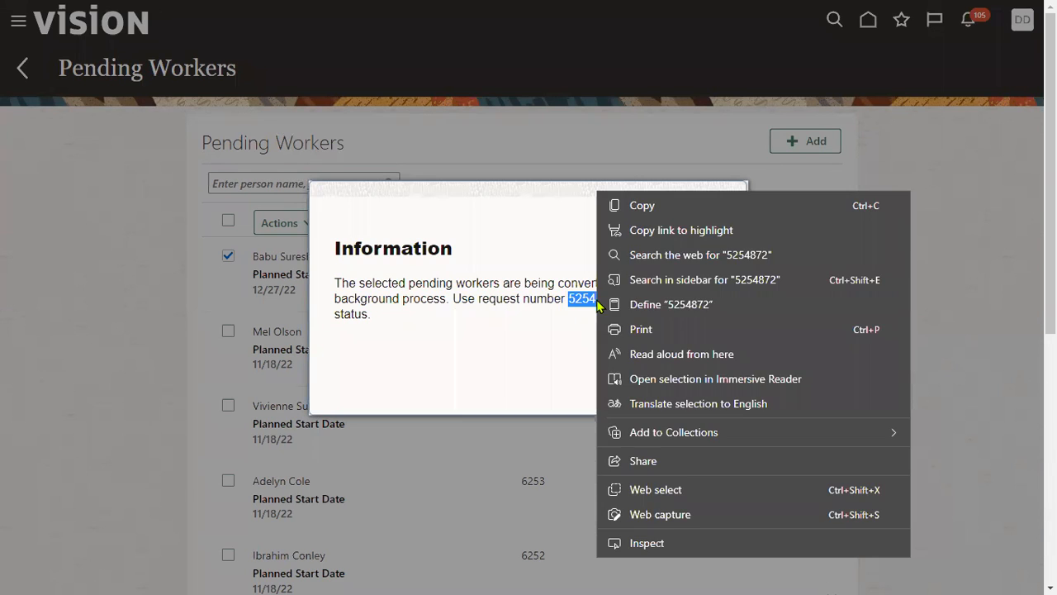
left_click(611, 205)
left_click(673, 371)
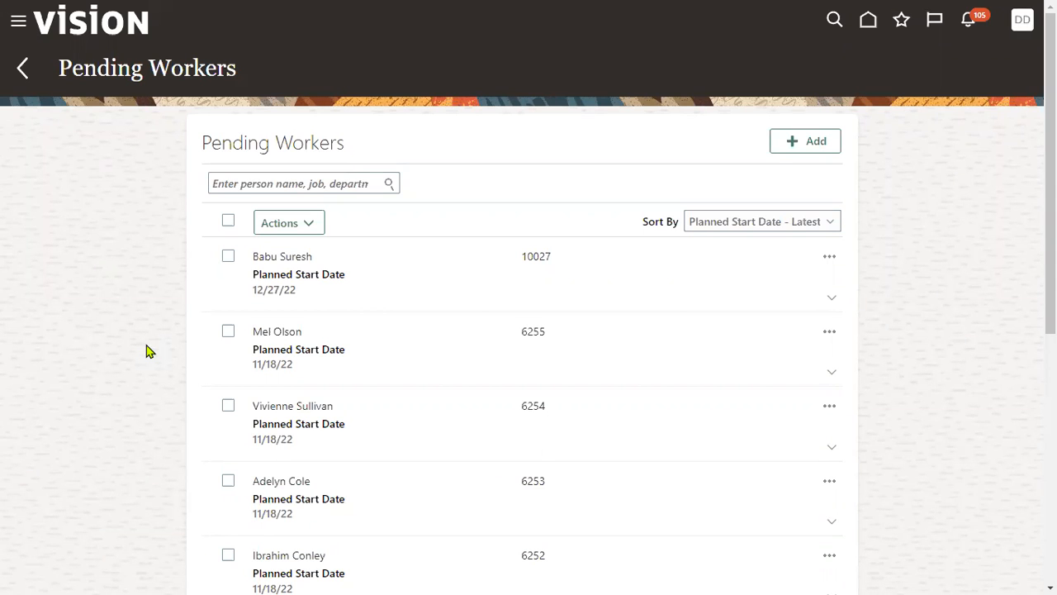
- Leave the Pending Workers list and open Scheduled Processes from the Tools group
left_click(16, 22)
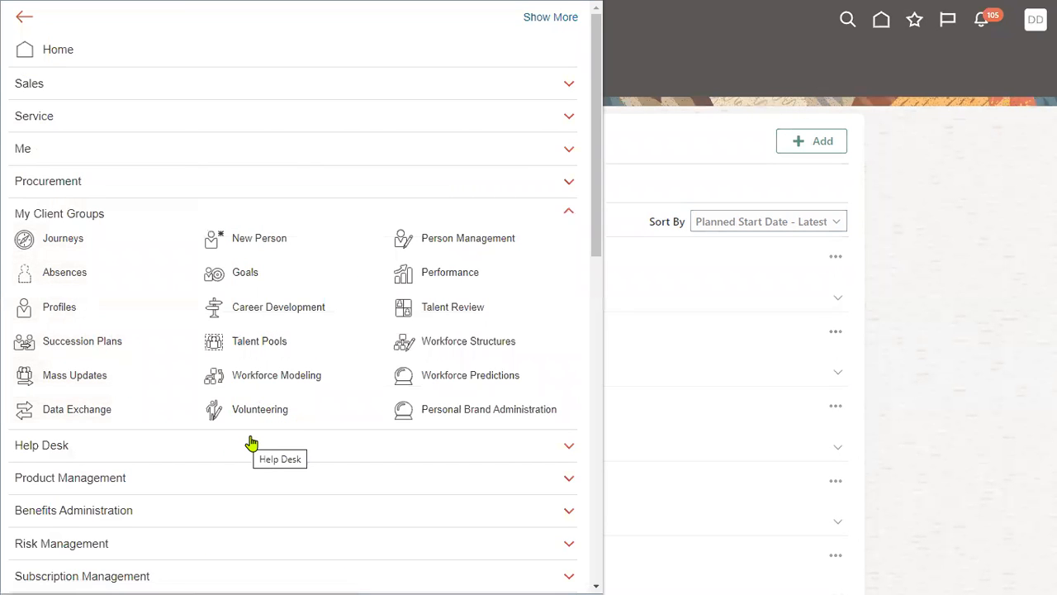
scroll(251, 444, "down", 10)
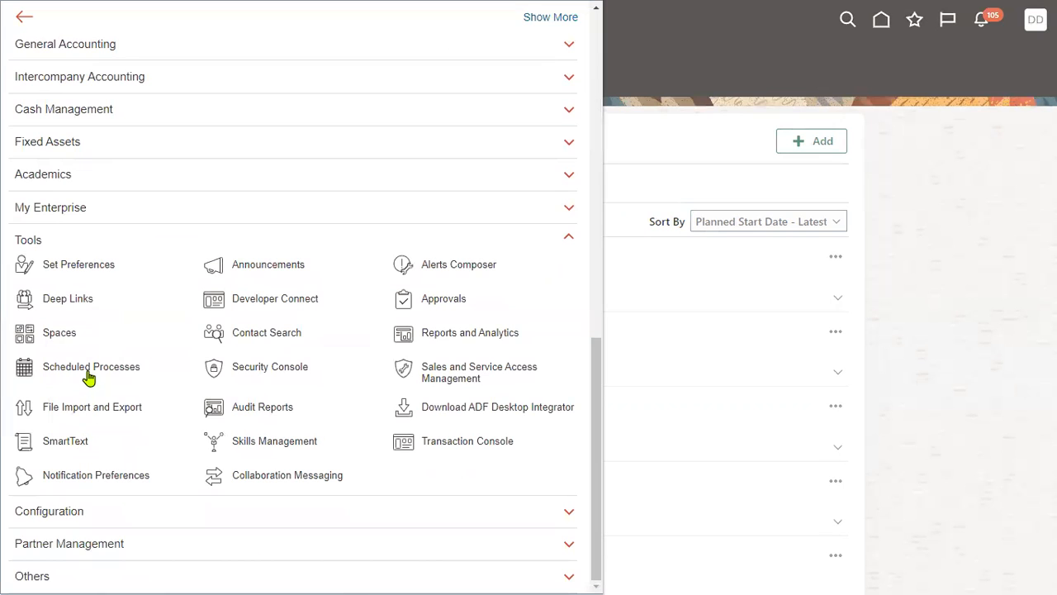
left_click(88, 376)
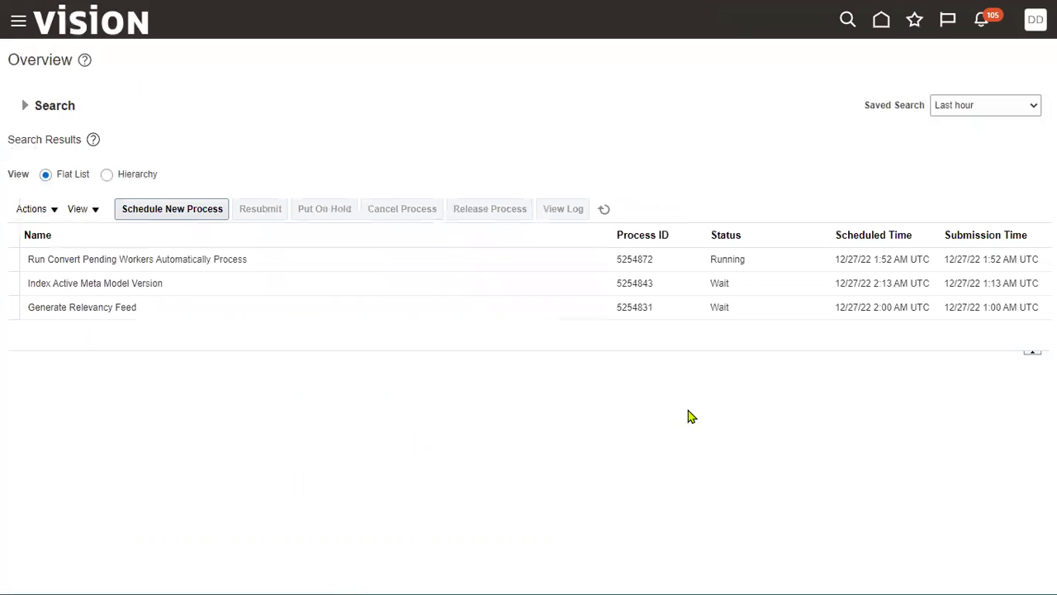
- Refresh the process list repeatedly to monitor Run Convert Pending Workers Automatically Process, and show its process details
left_click(103, 261)
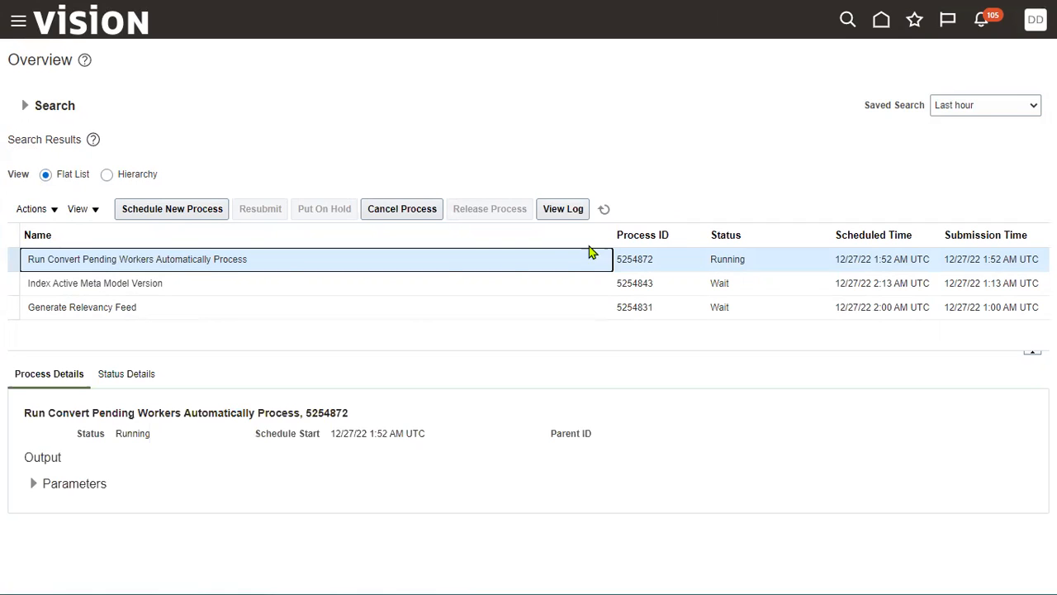
left_click(605, 210)
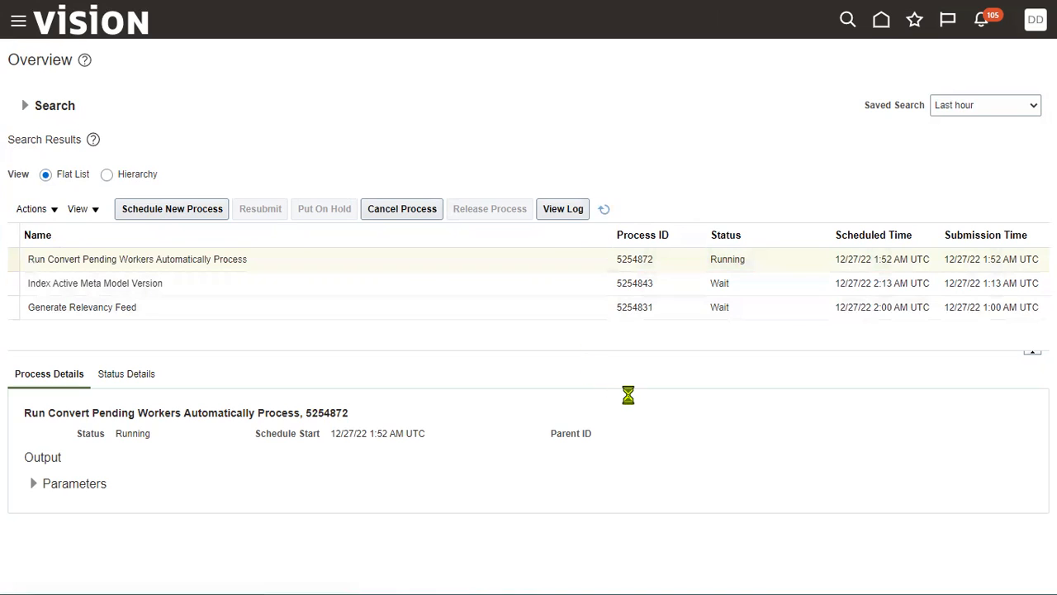
left_click(493, 264)
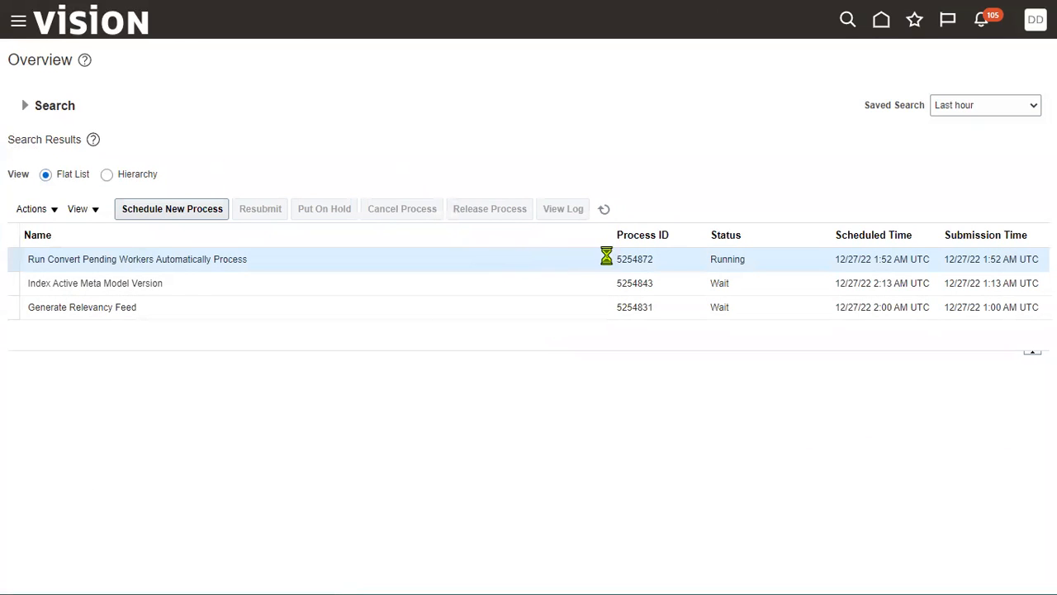
left_click(606, 210)
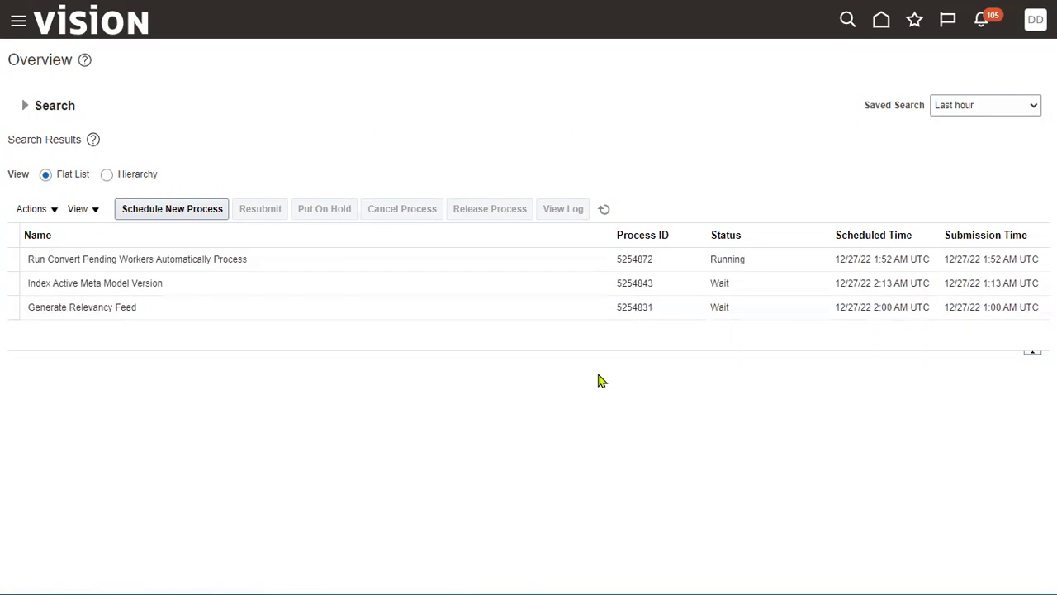
left_click(605, 209)
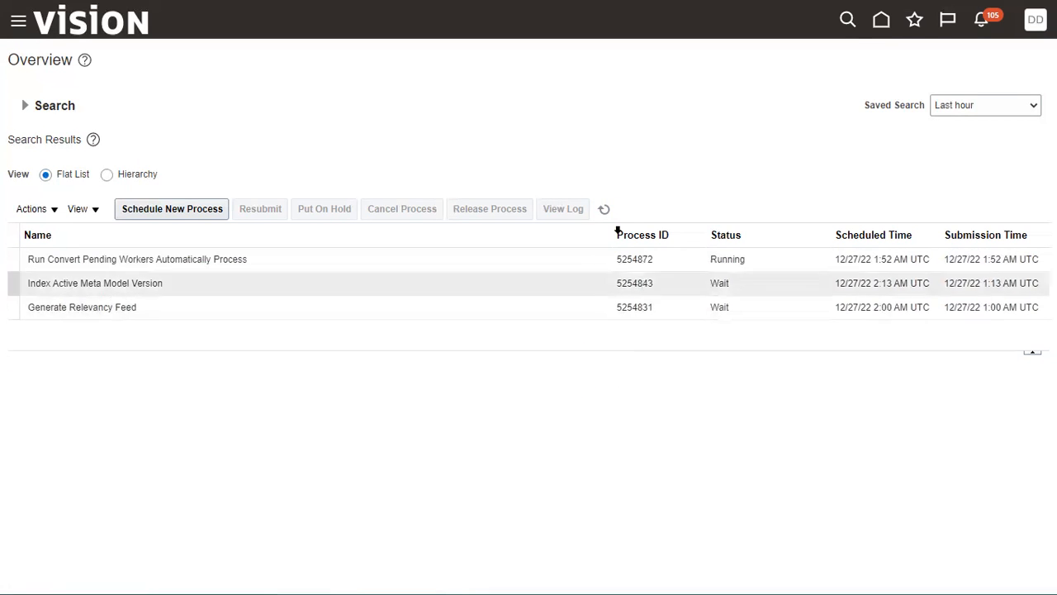
left_click(605, 209)
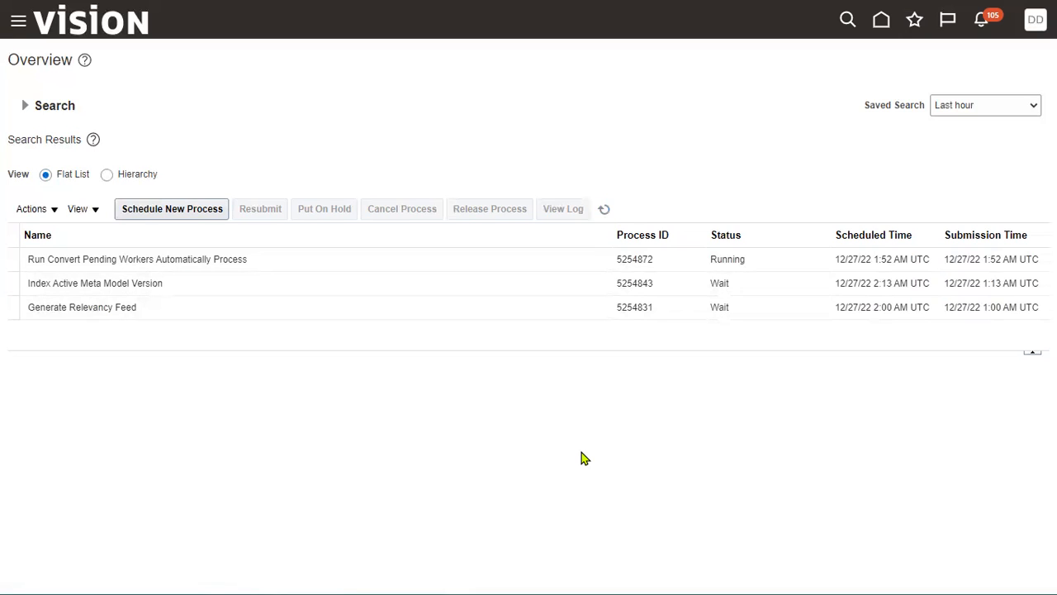
left_click(604, 209)
left_click(585, 261)
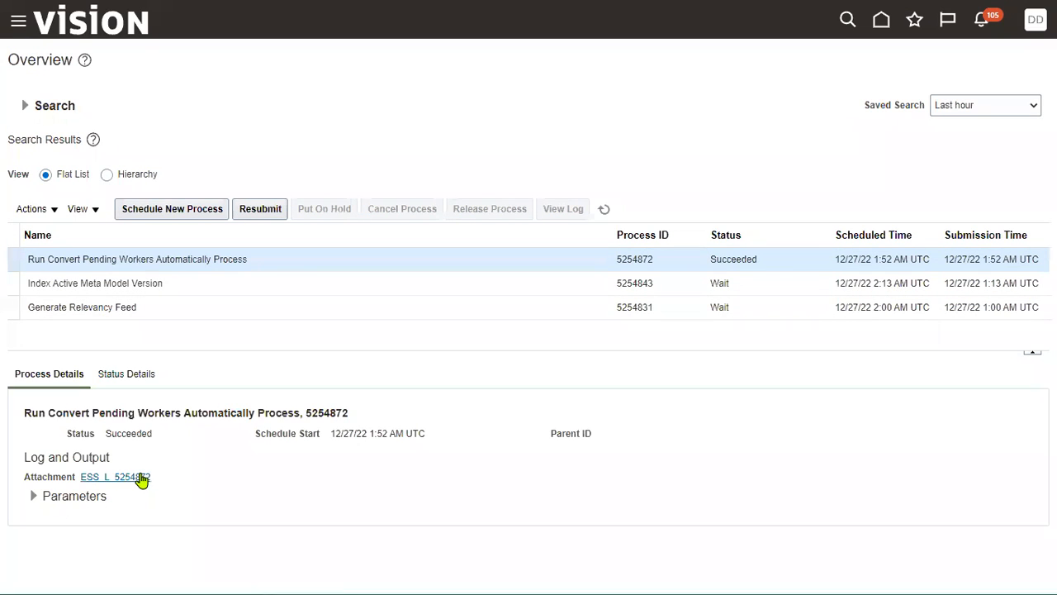
- Reopen the Pending Workers list through New Person, check it for the converted worker, and return to the New Person tasks
left_click(14, 25)
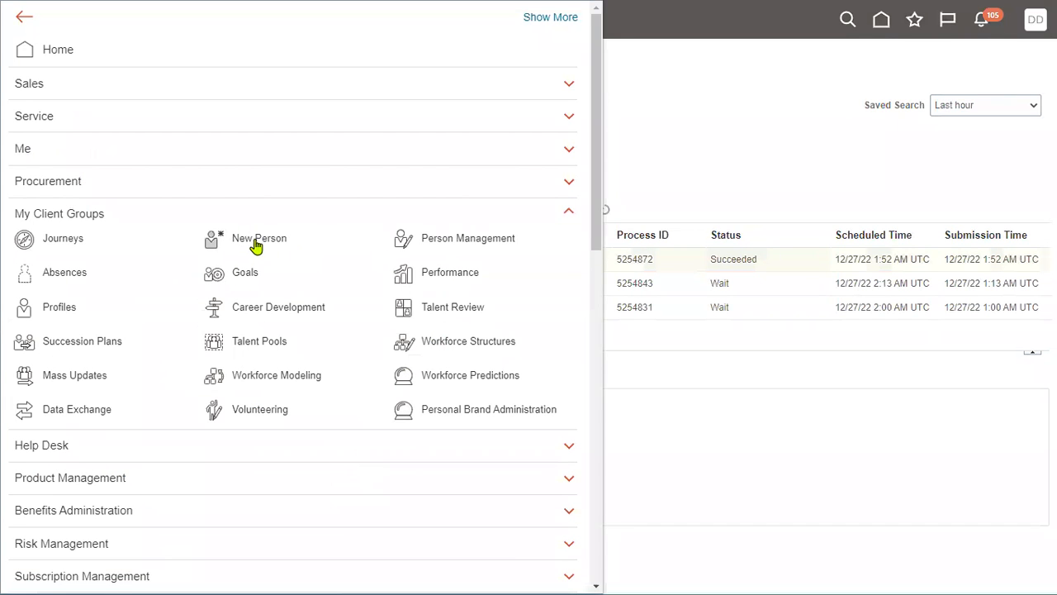
left_click(253, 241)
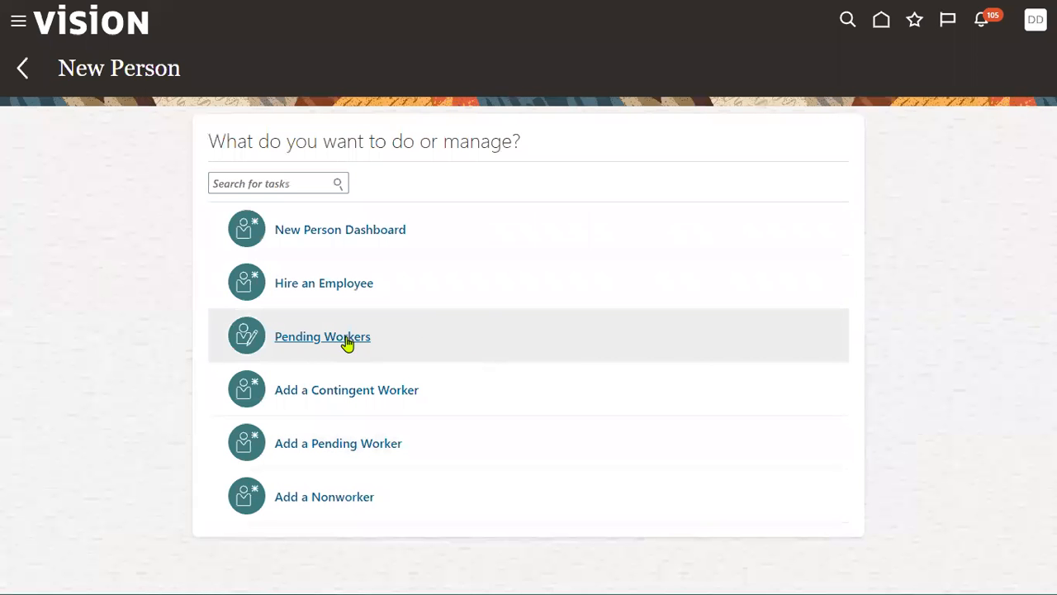
left_click(330, 337)
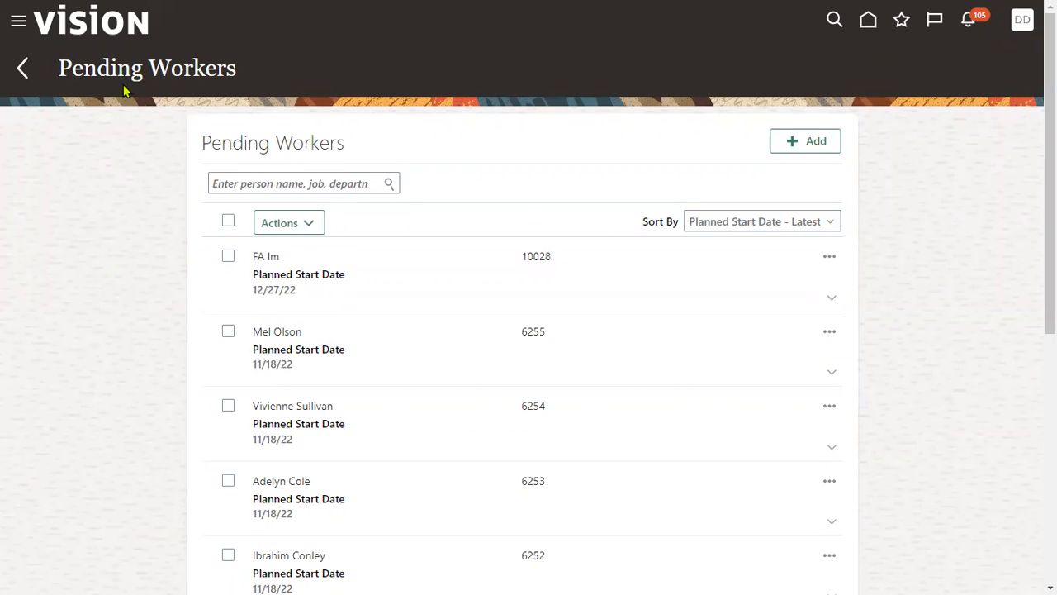
left_click(23, 67)
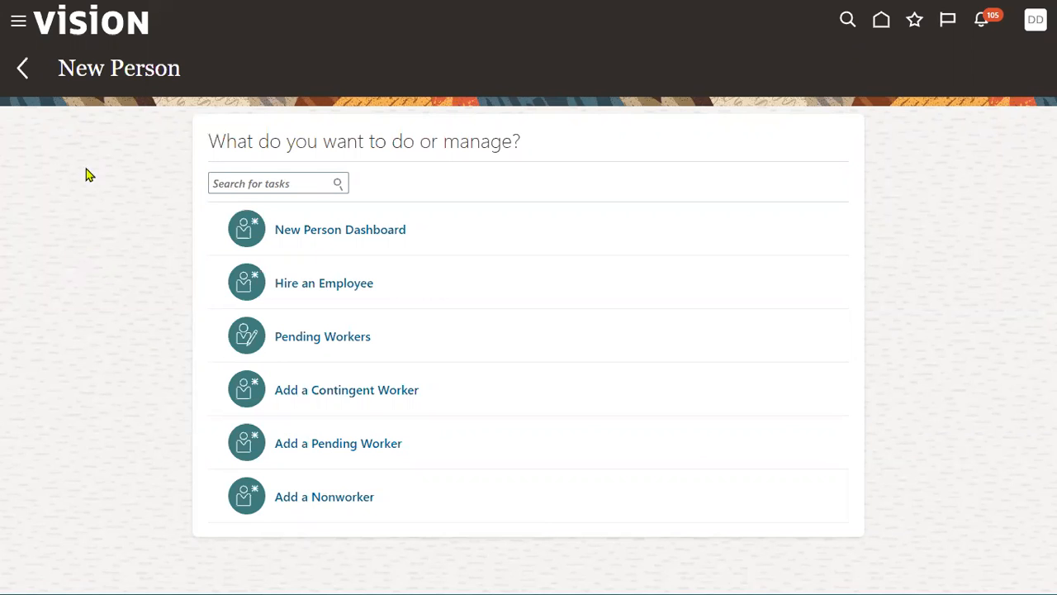
- Open Person Management, search by the converted worker's last name, and select the worker's Employee record in the results
left_click(19, 23)
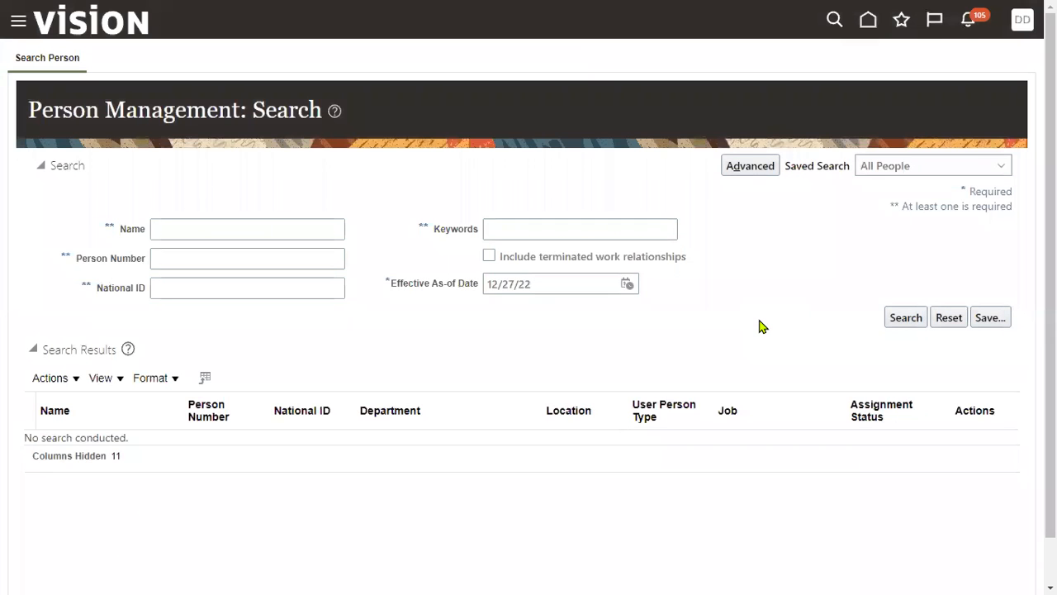
left_click(245, 223)
type("Suresh")
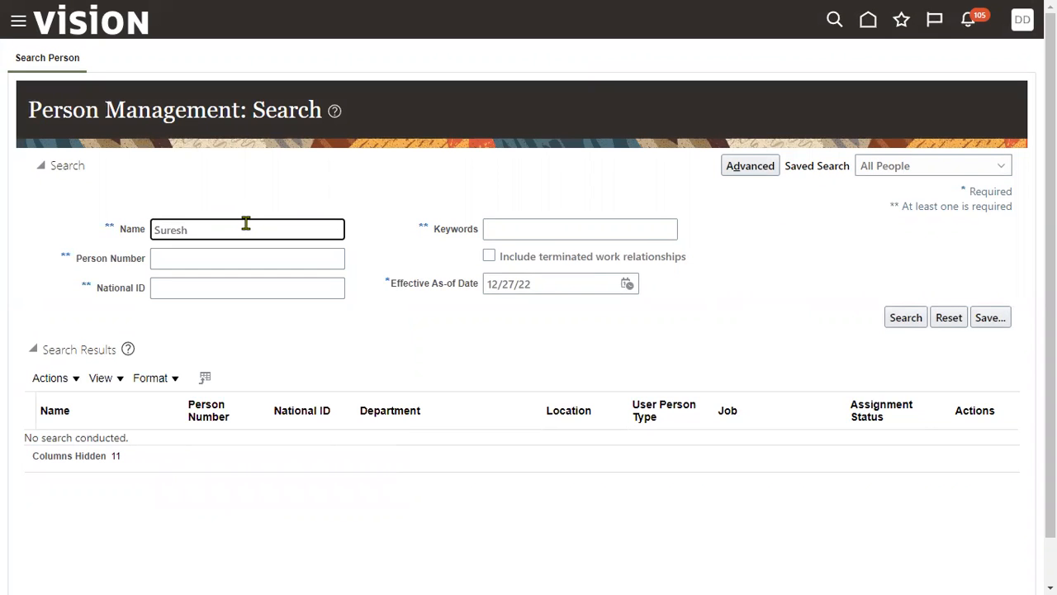
left_click(901, 317)
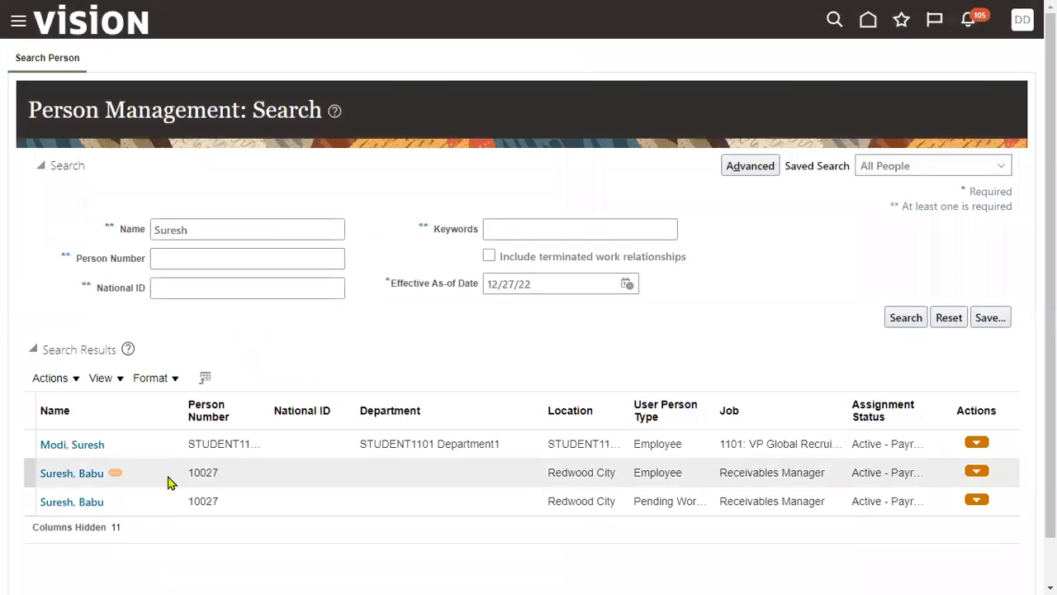
left_click(233, 487)
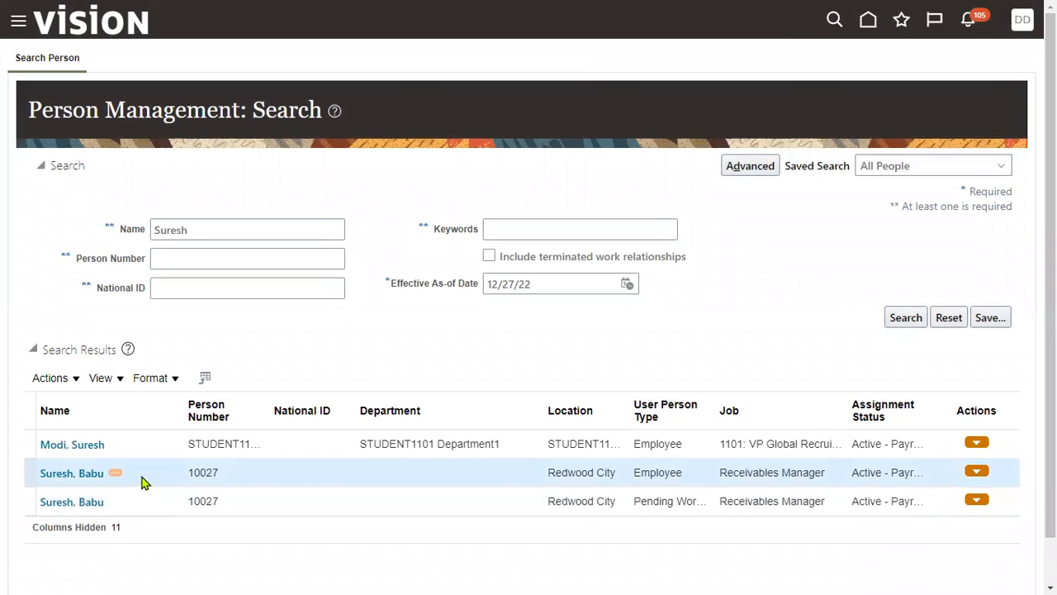
- Compare the worker's Pending Worker and Employee results, open the Employee record, and review its employment and assignment details
left_click(649, 502)
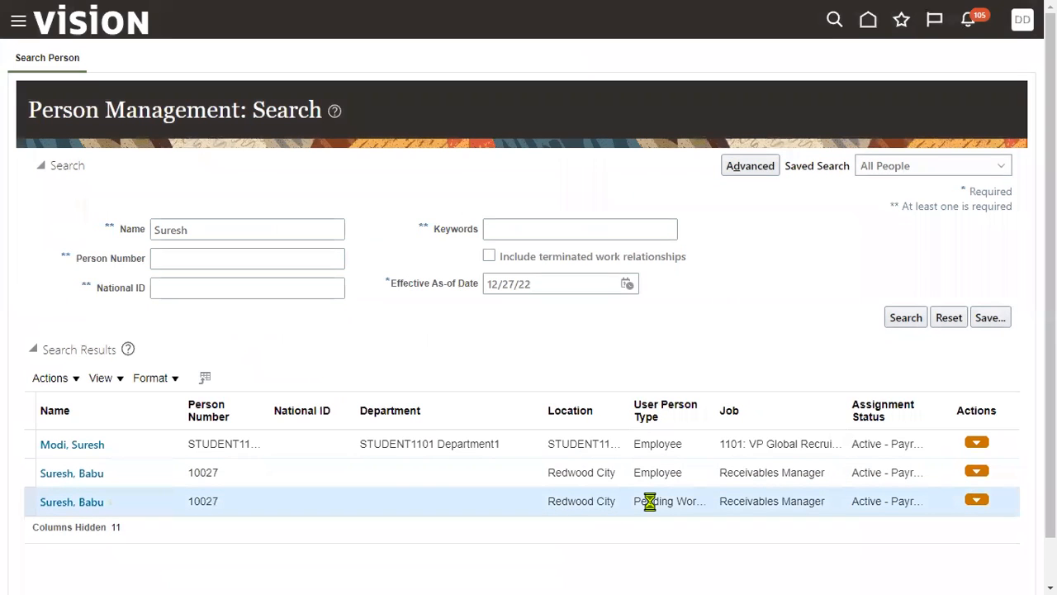
left_click(375, 473)
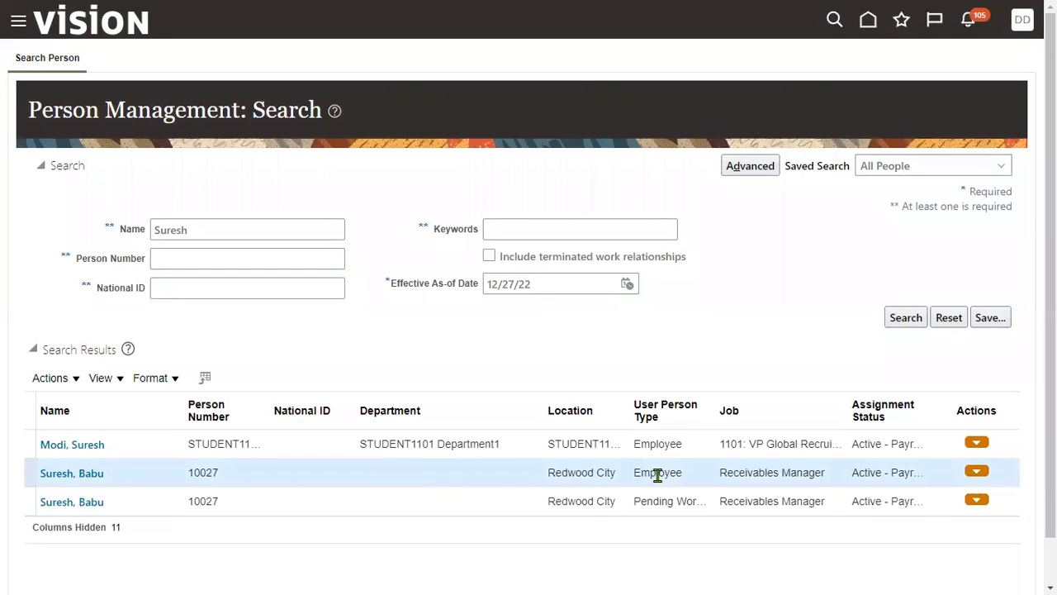
left_click(90, 474)
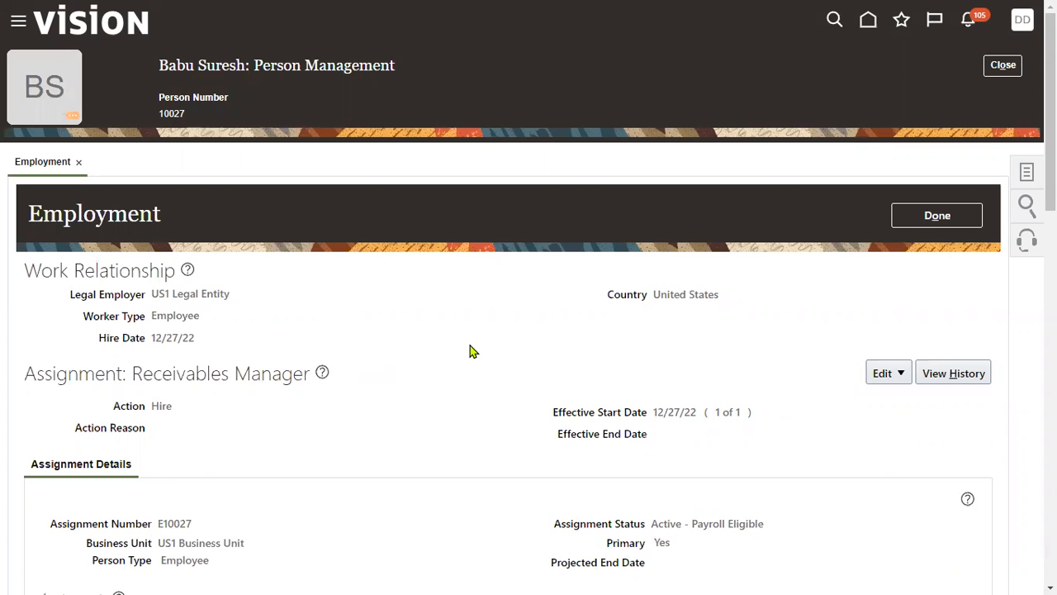
scroll(743, 397, "down", 5)
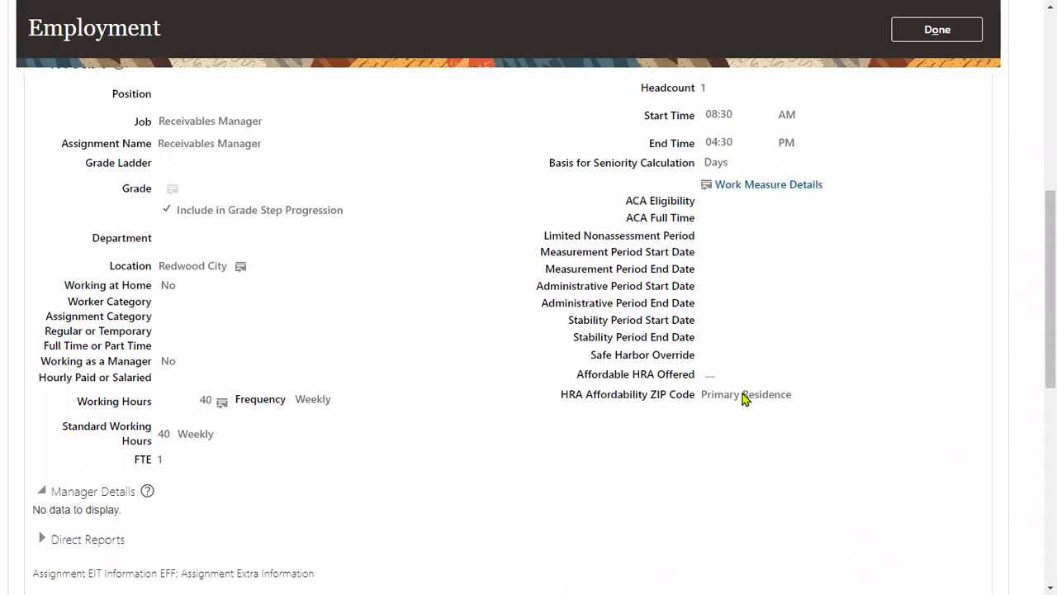
scroll(854, 396, "up", 3)
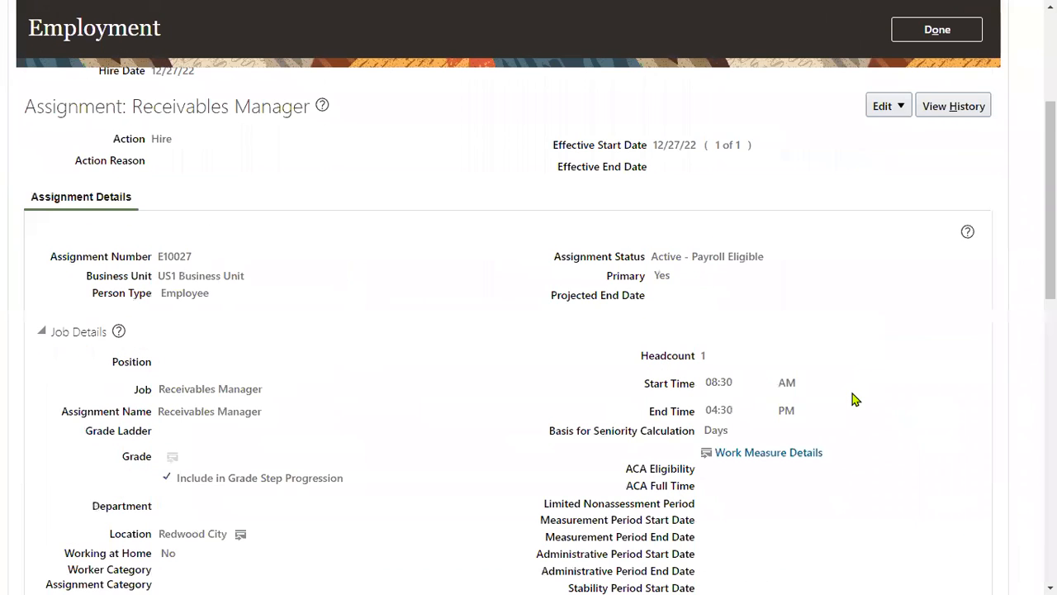
- Start a correction of the Receivables Manager assignment with action Hire and action reason Hire to fill vacant position
left_click(903, 107)
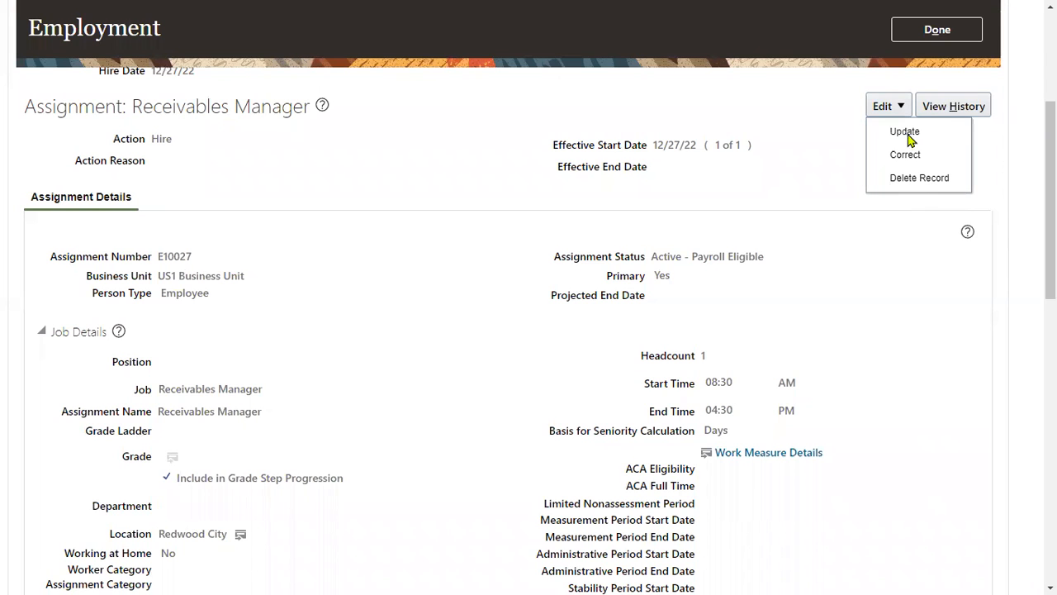
left_click(905, 152)
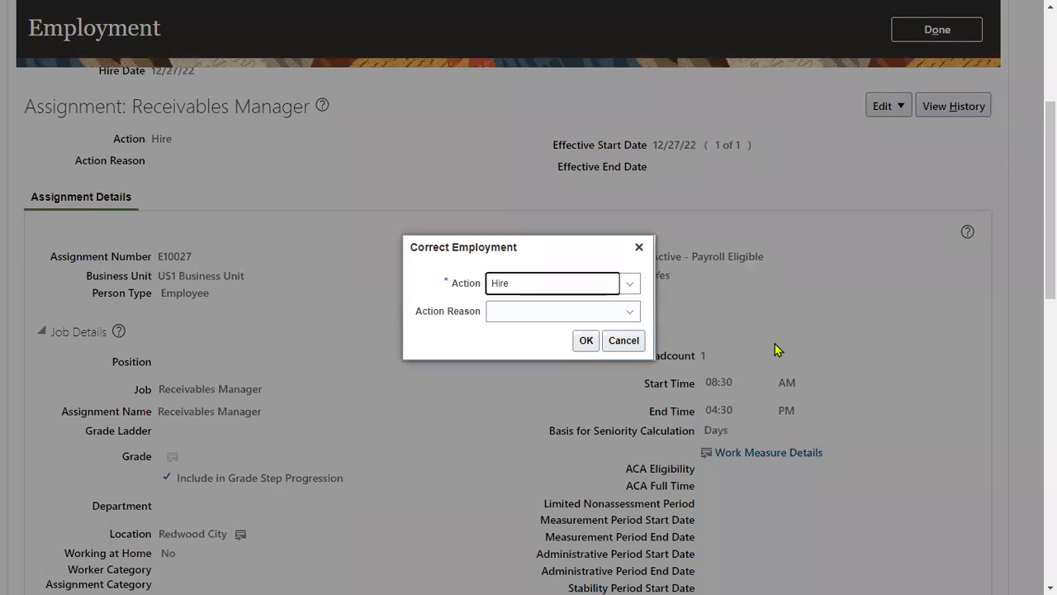
left_click(572, 314)
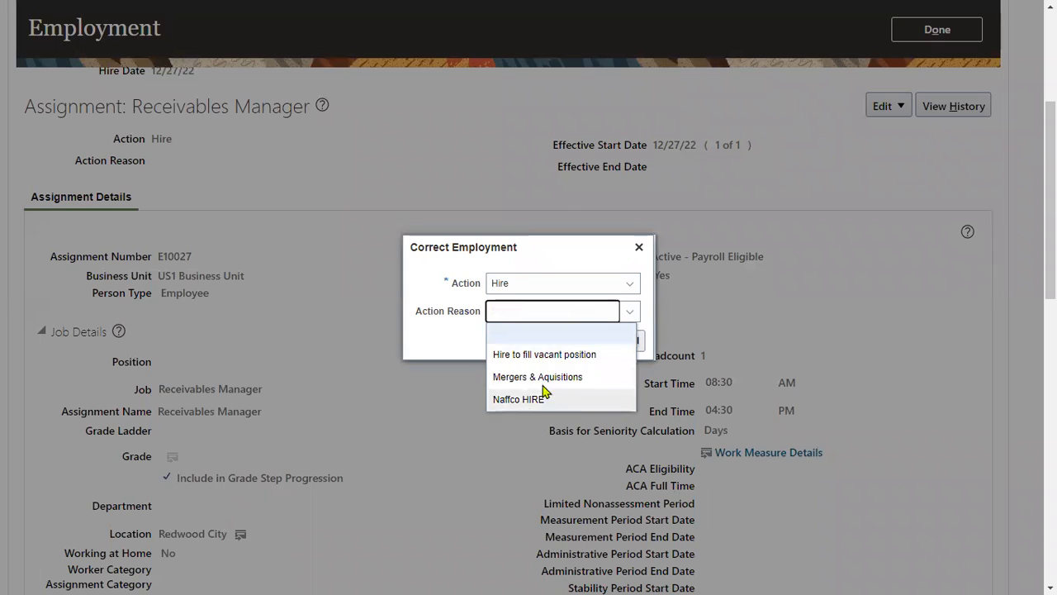
left_click(545, 356)
left_click(586, 341)
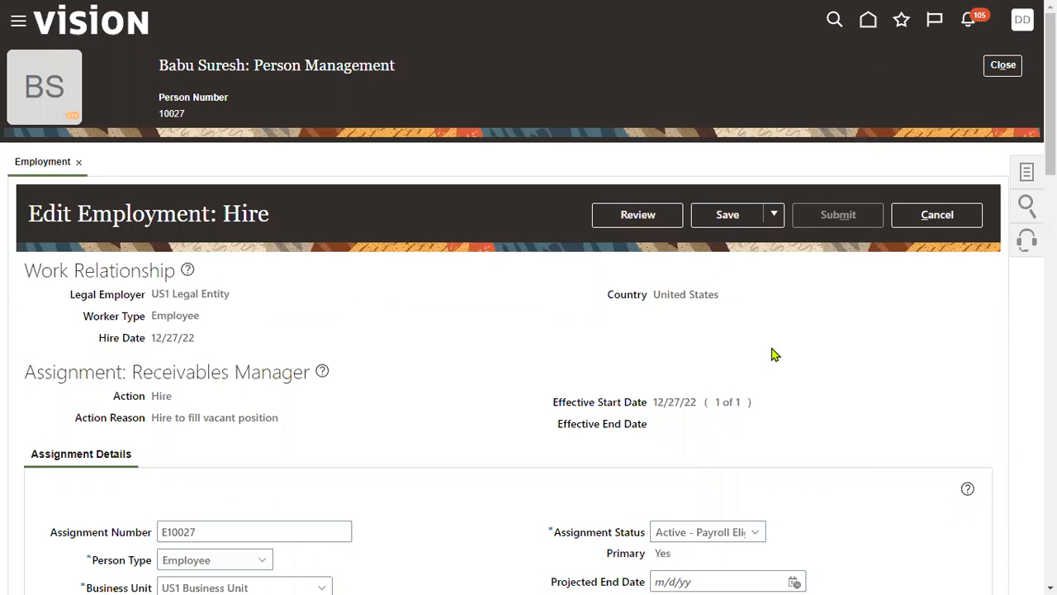
- Examine the editable job details down to People Group, check the People Group segments dialog, and close it
scroll(606, 413, "down", 8)
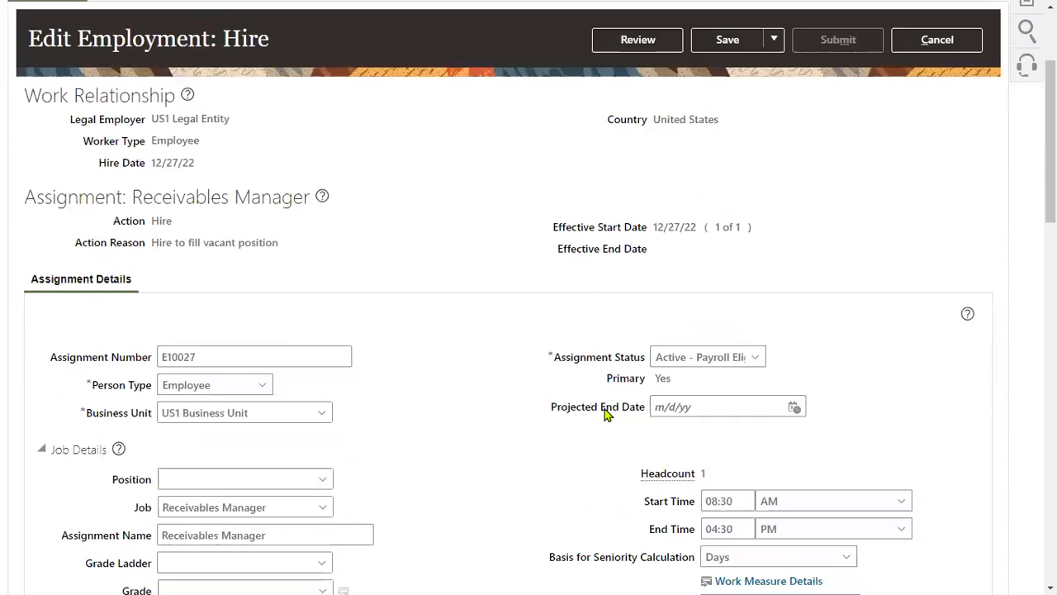
scroll(605, 413, "down", 5)
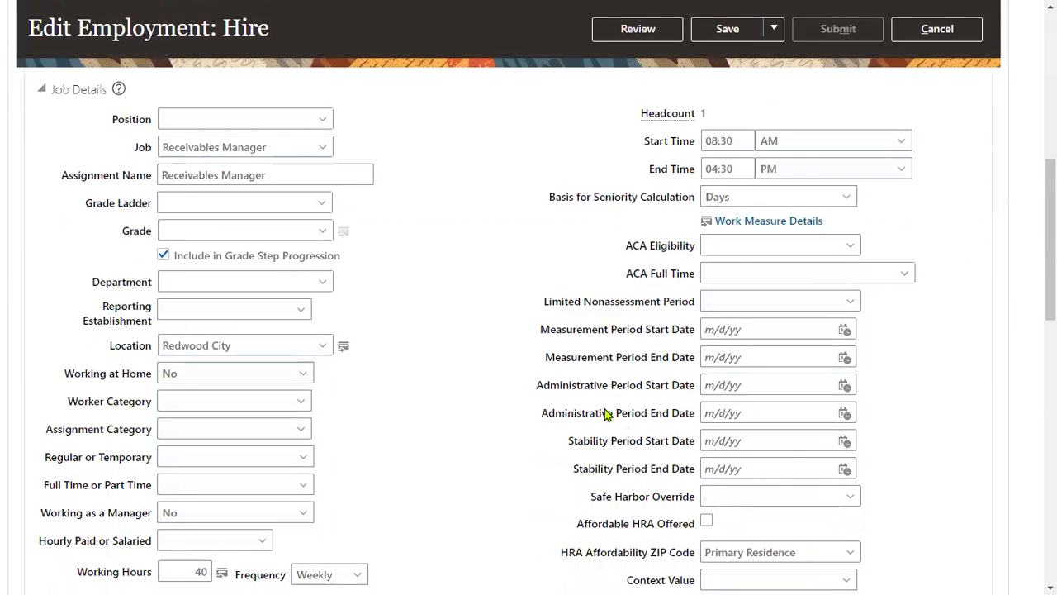
left_click_drag(632, 436, 695, 440)
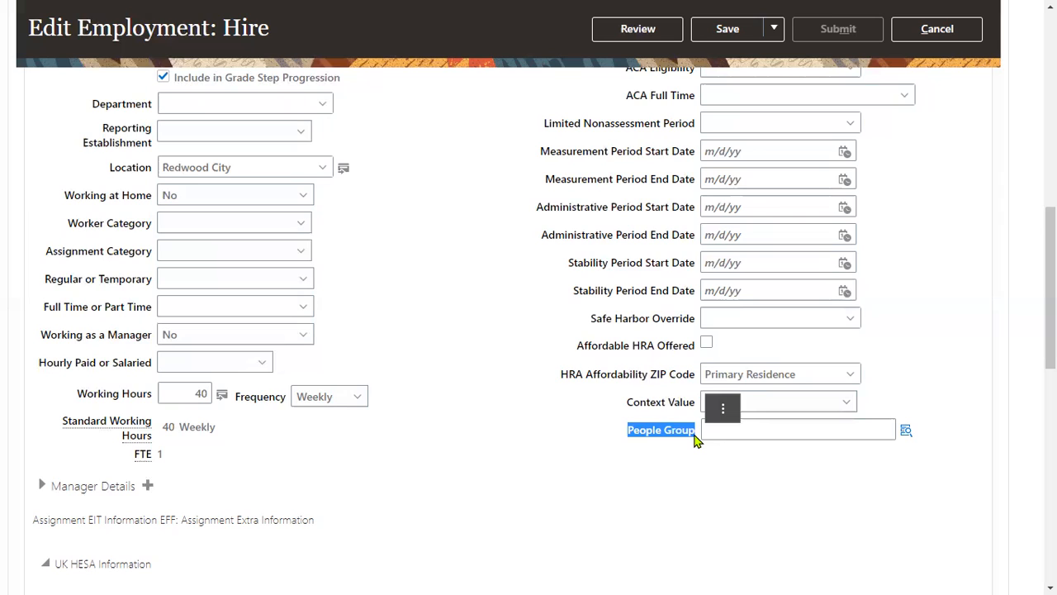
left_click(670, 457)
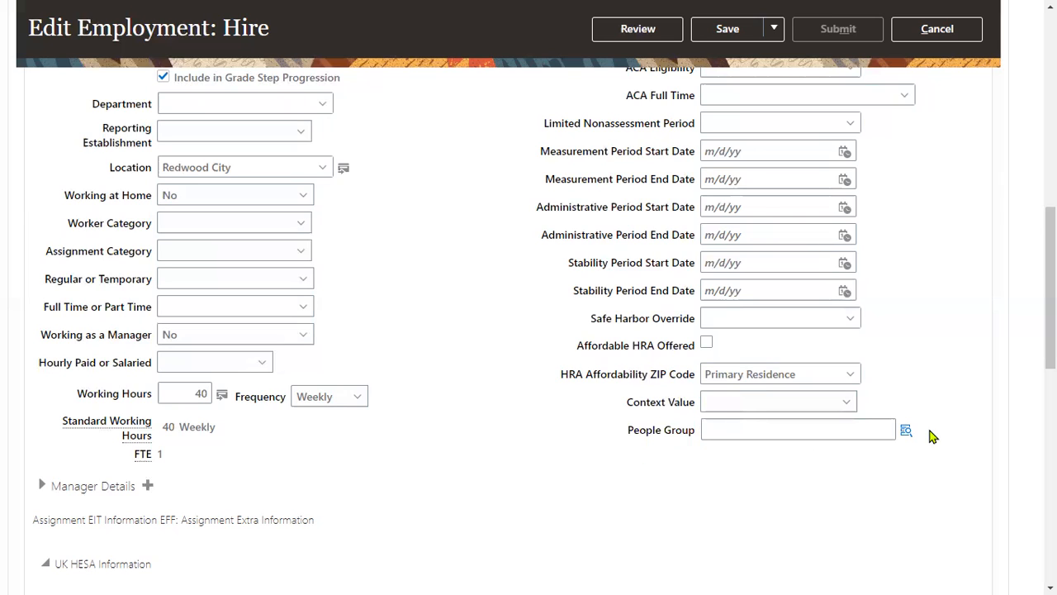
left_click(906, 431)
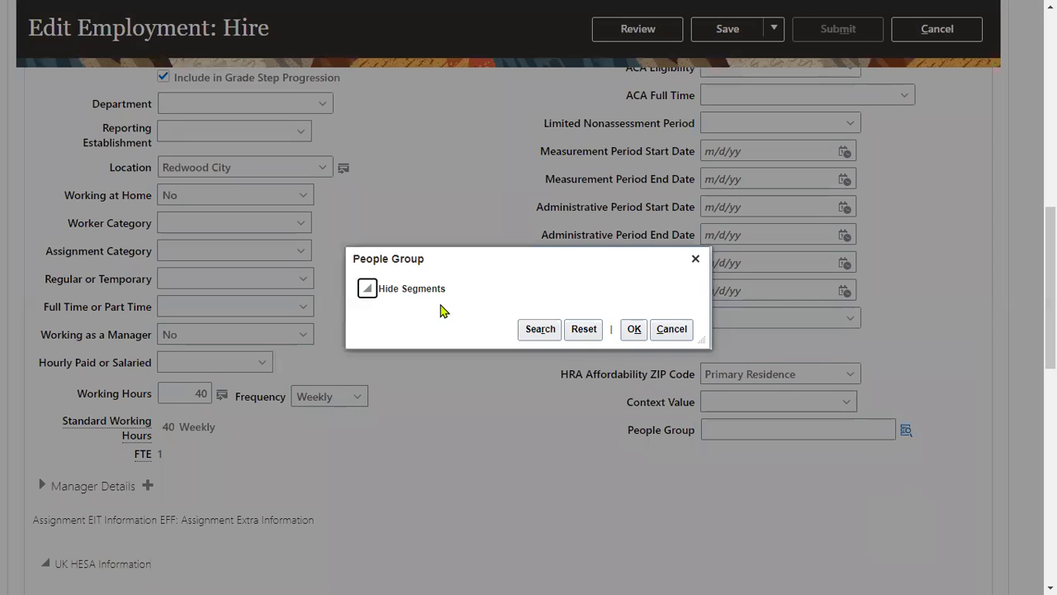
left_click(578, 330)
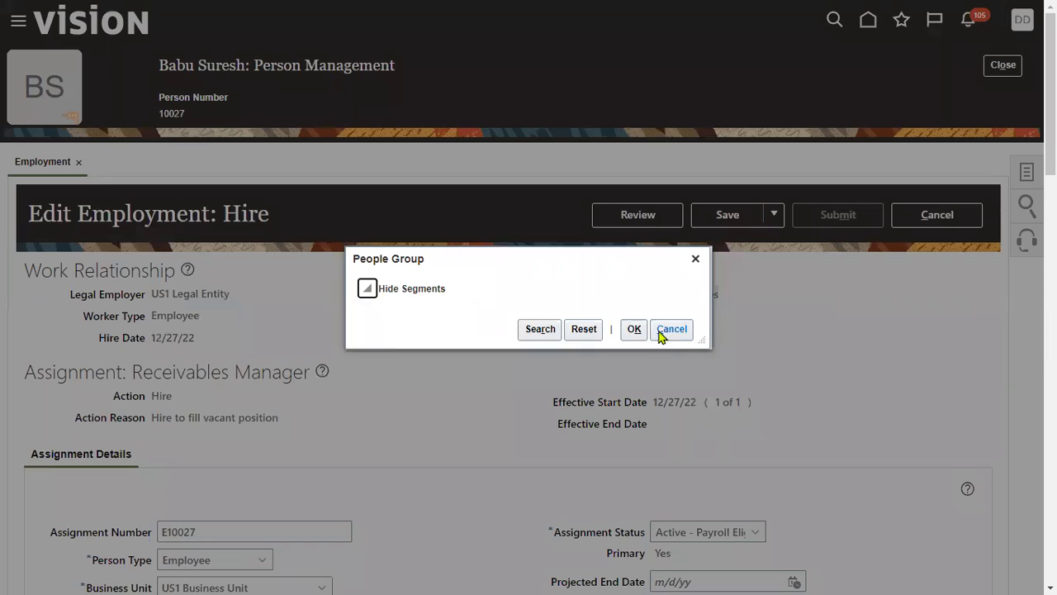
left_click(695, 260)
- Review and submit the employment correction, confirm the request, and close the employee's record
left_click(639, 221)
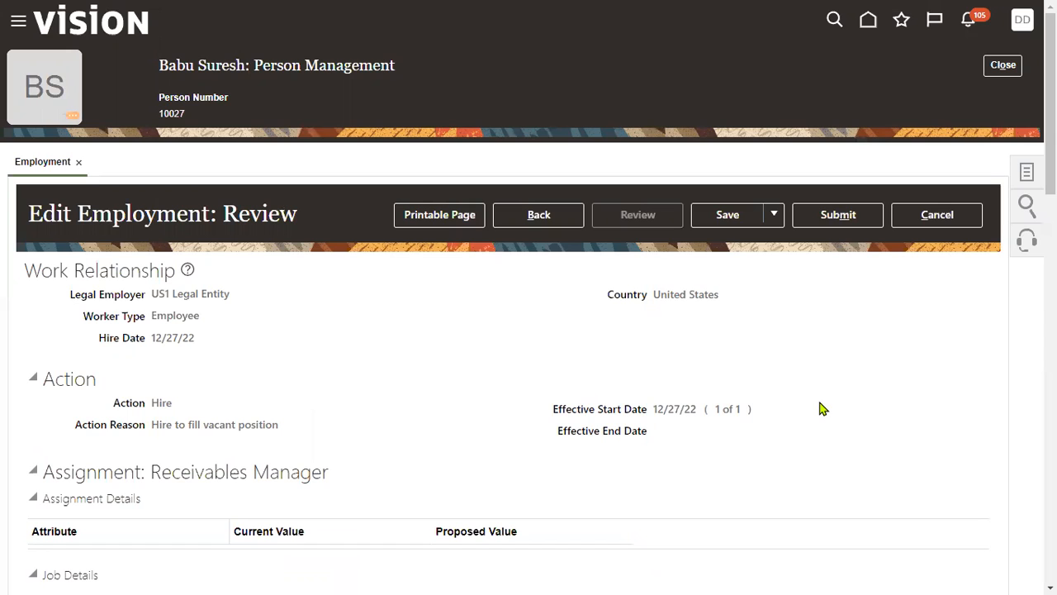
left_click(839, 215)
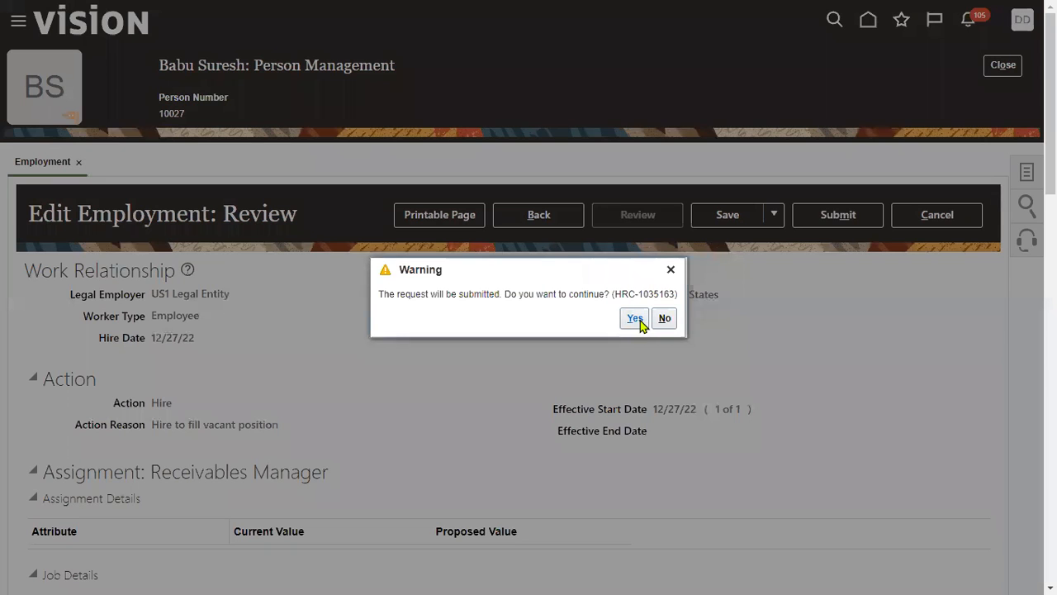
left_click(635, 319)
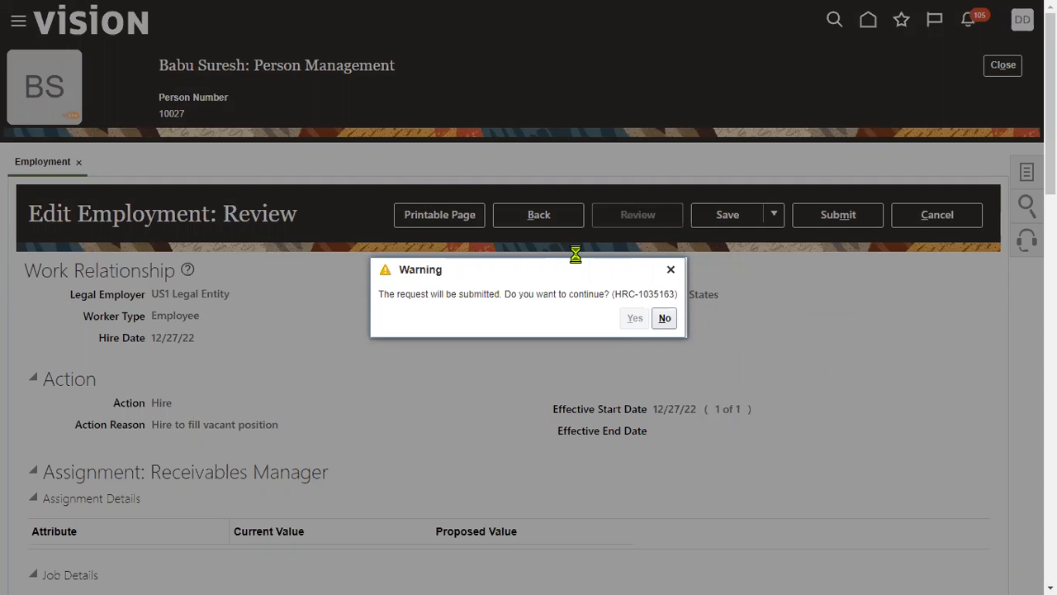
left_click(576, 320)
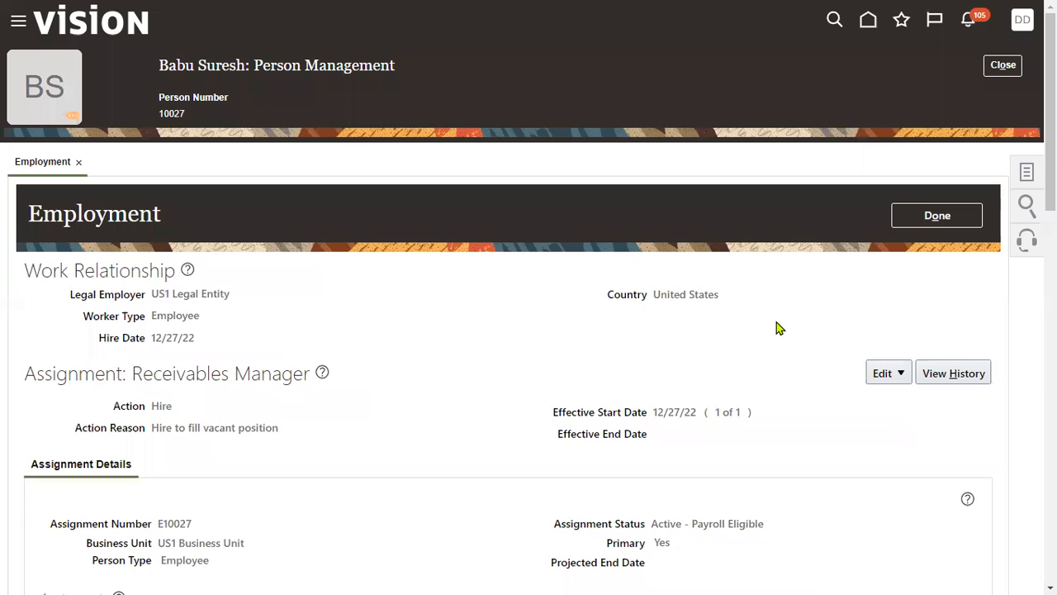
left_click(955, 210)
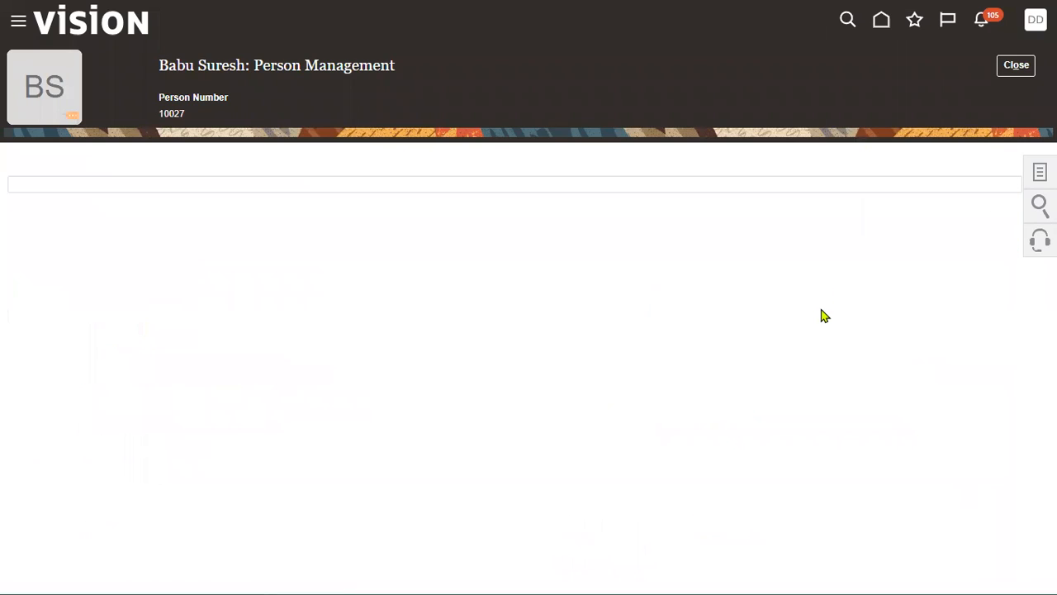
left_click(1018, 66)
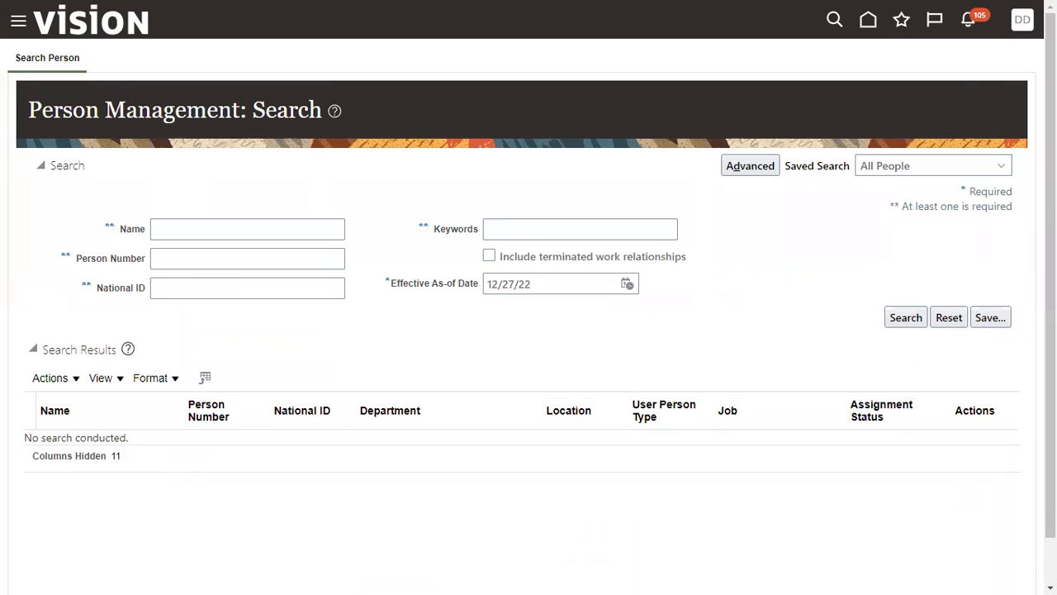
- Open Setup and Maintenance and go to the Implementation Projects list
left_click(1021, 32)
left_click(776, 257)
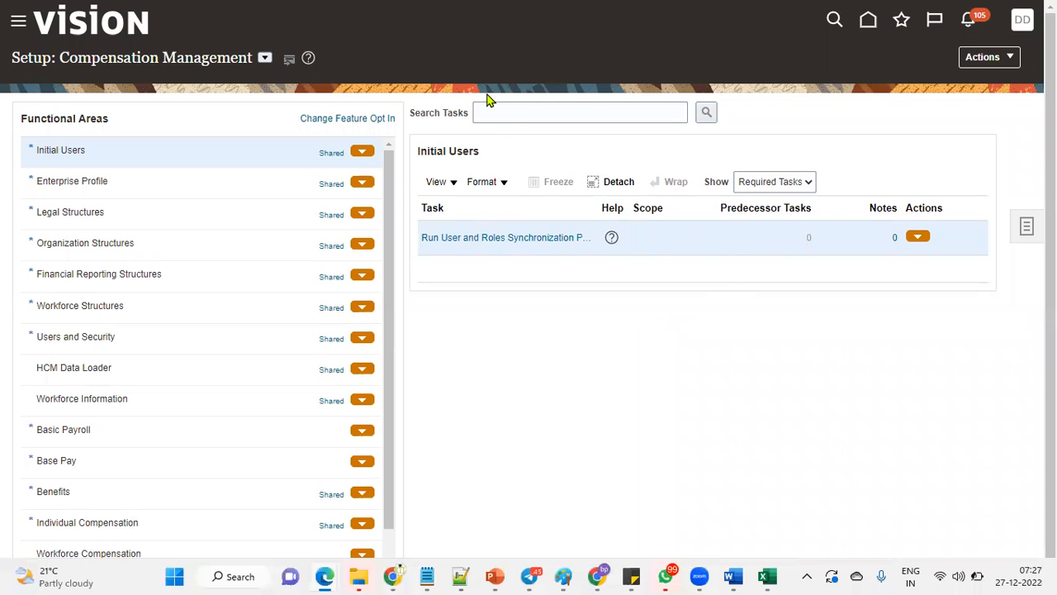
left_click(1025, 228)
left_click(917, 277)
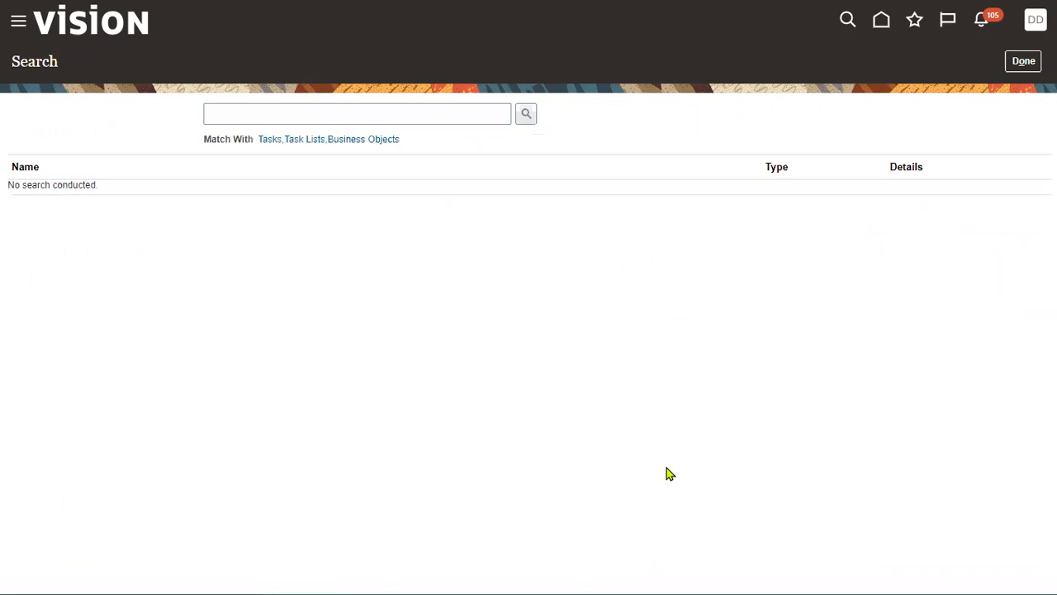
left_click(323, 112)
left_click(1024, 61)
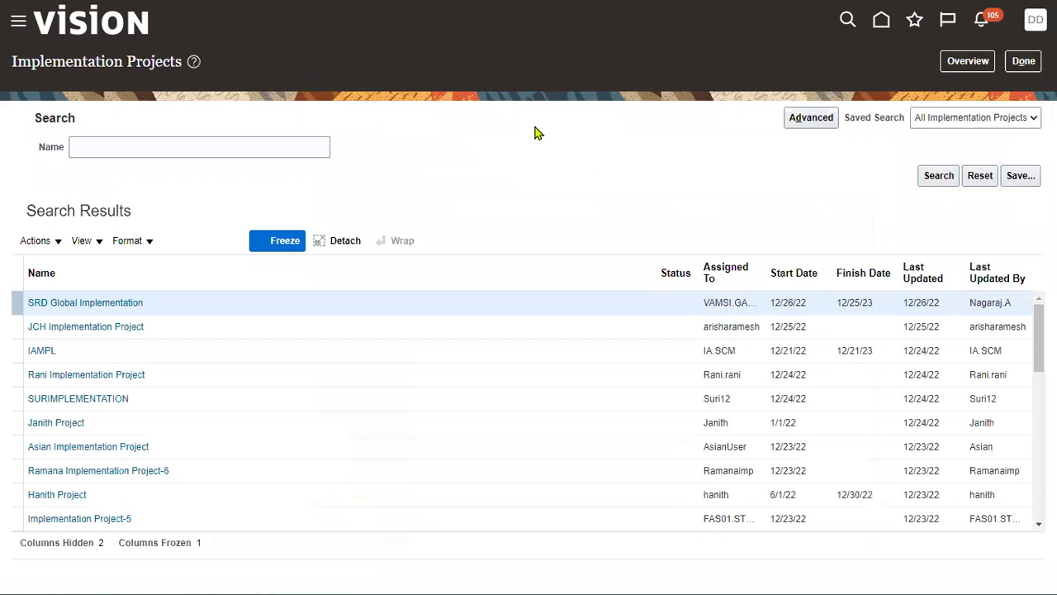
- Search the implementation projects for HCM and open HCM Implementation Project
left_click(175, 135)
type("HCM")
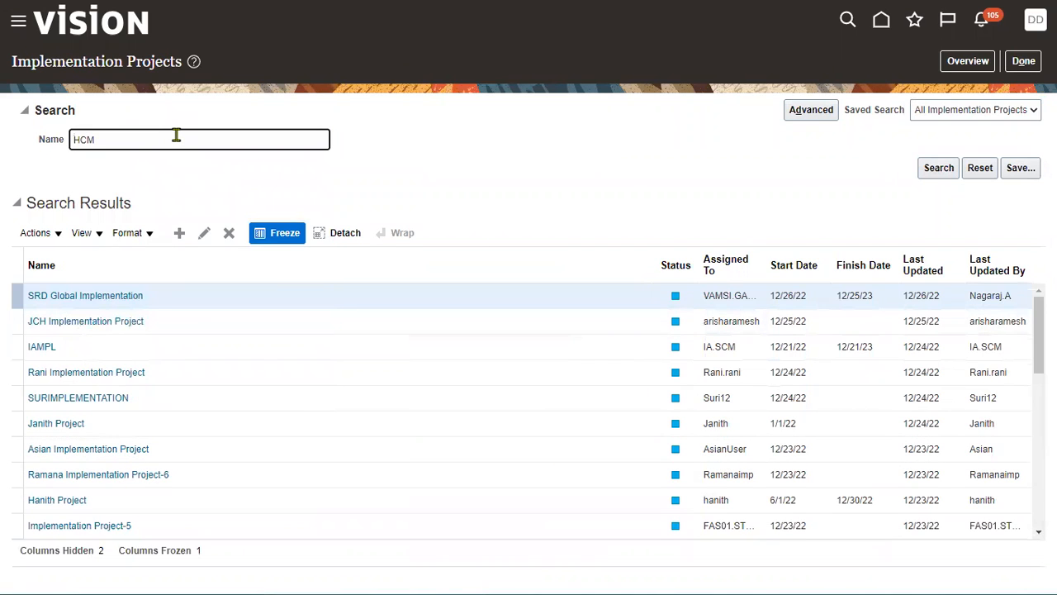
key("Return")
left_click(78, 297)
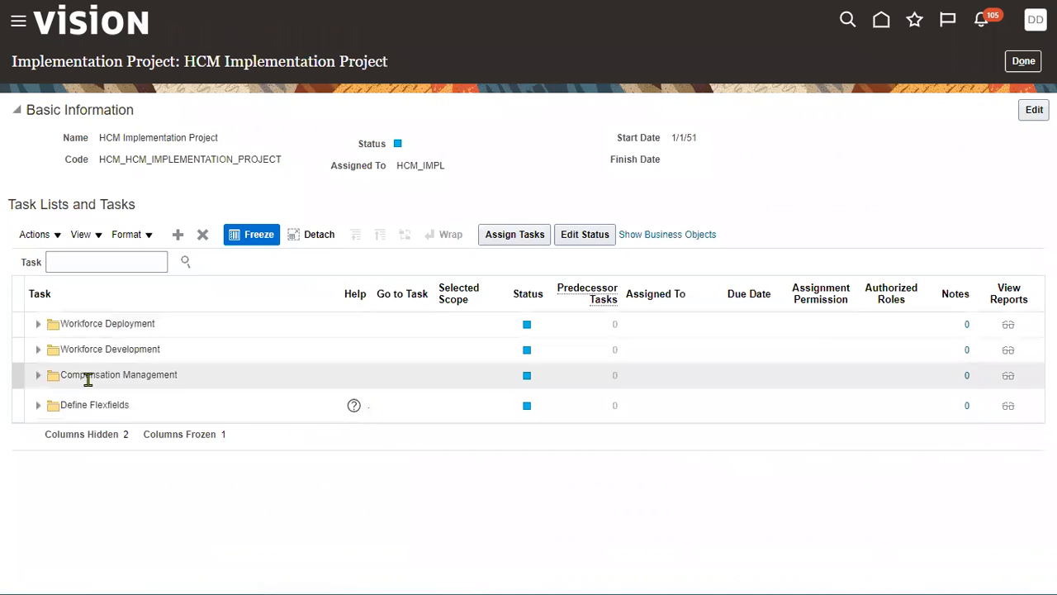
- Expand the Define Flexfields task list and open the Manage Key Flexfields task
left_click(38, 405)
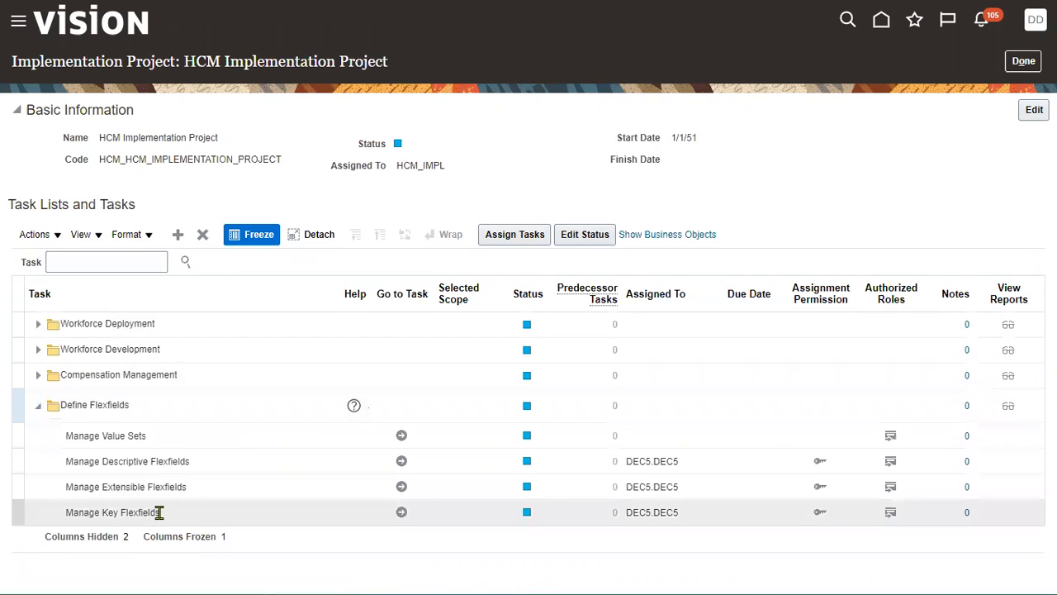
left_click(158, 511)
left_click(402, 513)
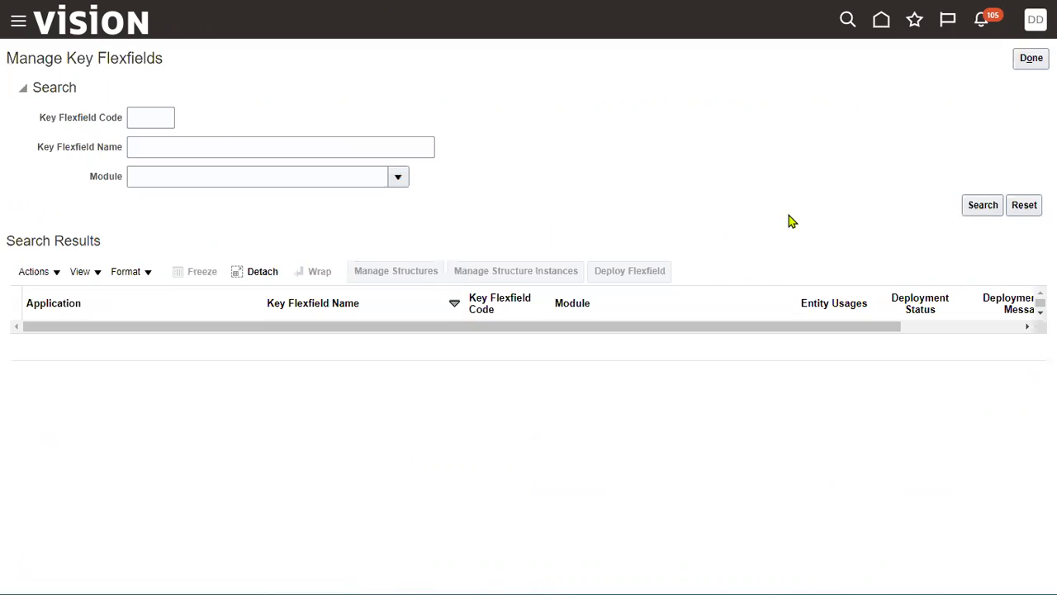
- List all key flexfields and select the Global Human Resources People Group Flexfield to check its code, module and deployment status
left_click(977, 211)
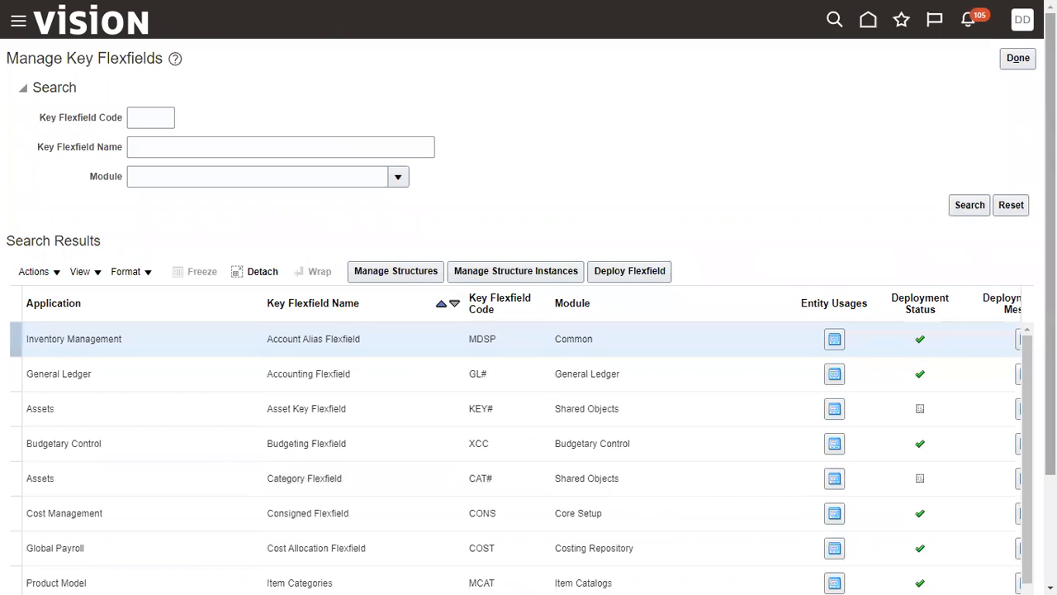
scroll(529, 331, "down", 3)
left_click(1027, 526)
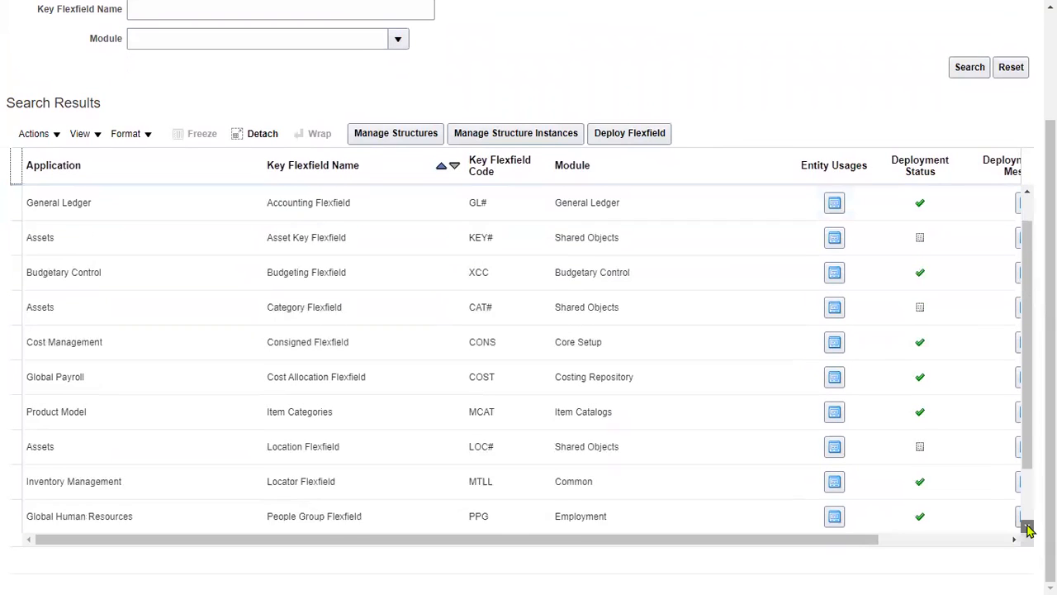
left_click(1027, 526)
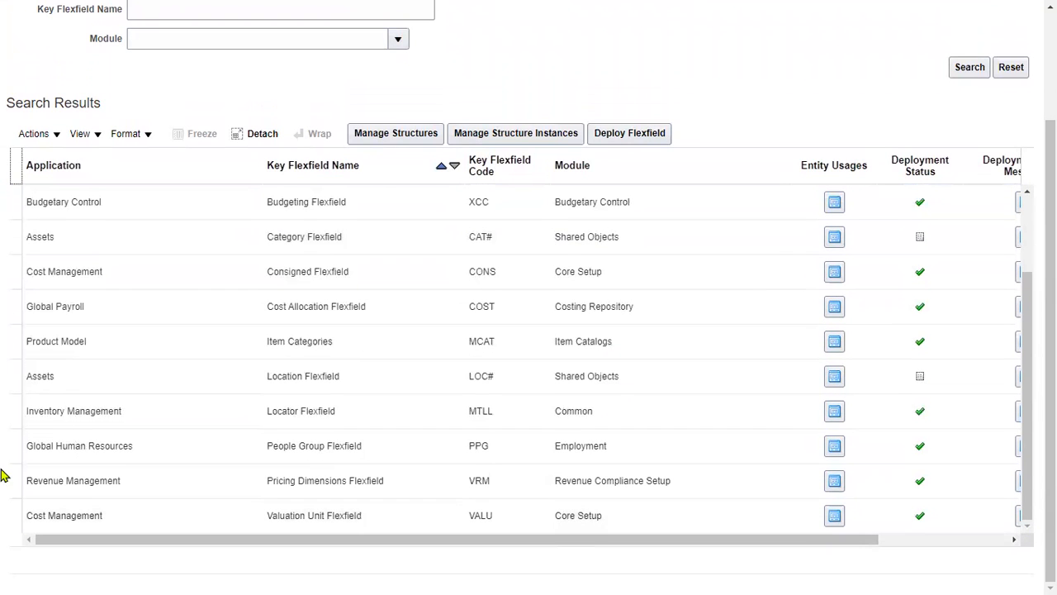
left_click(93, 449)
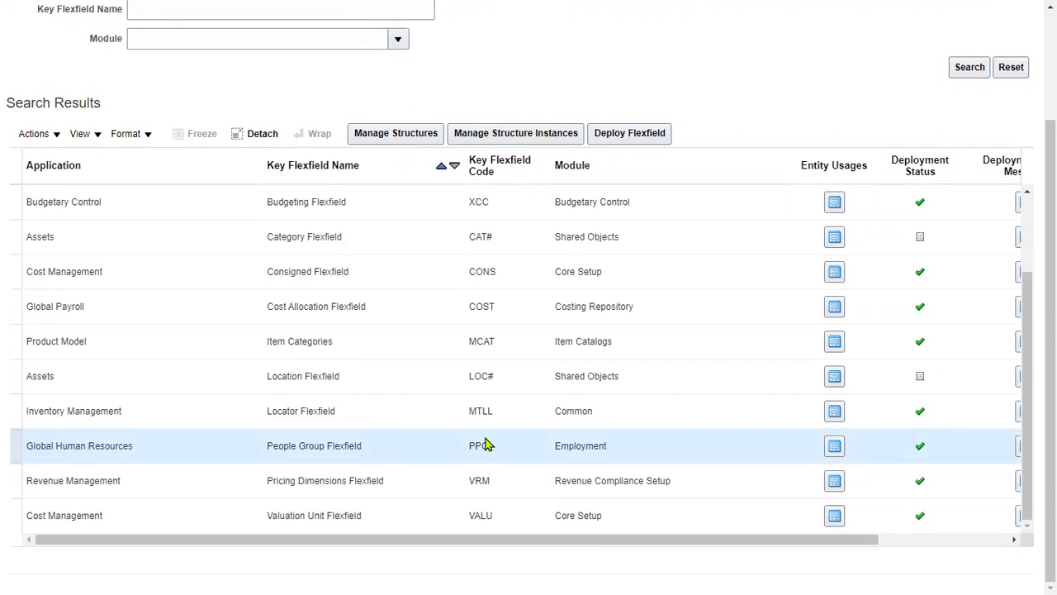
triple_click(322, 446)
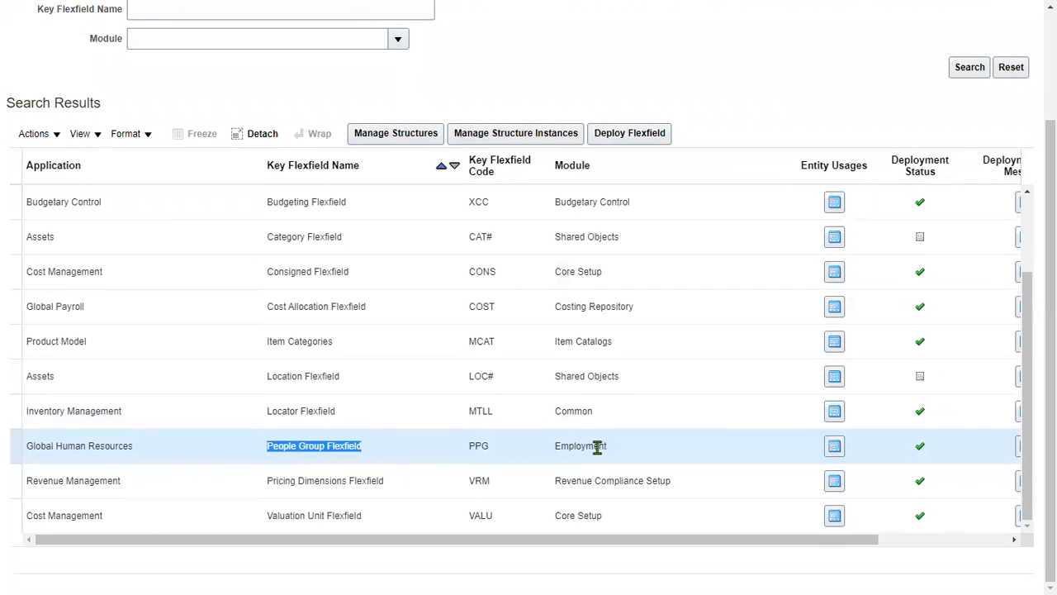
mouse_move(921, 449)
- Open the structures of the People Group Flexfield, list them all, and select TATA_PGK
scroll(898, 134, "up", 2)
scroll(835, 190, "down", 2)
left_click(415, 134)
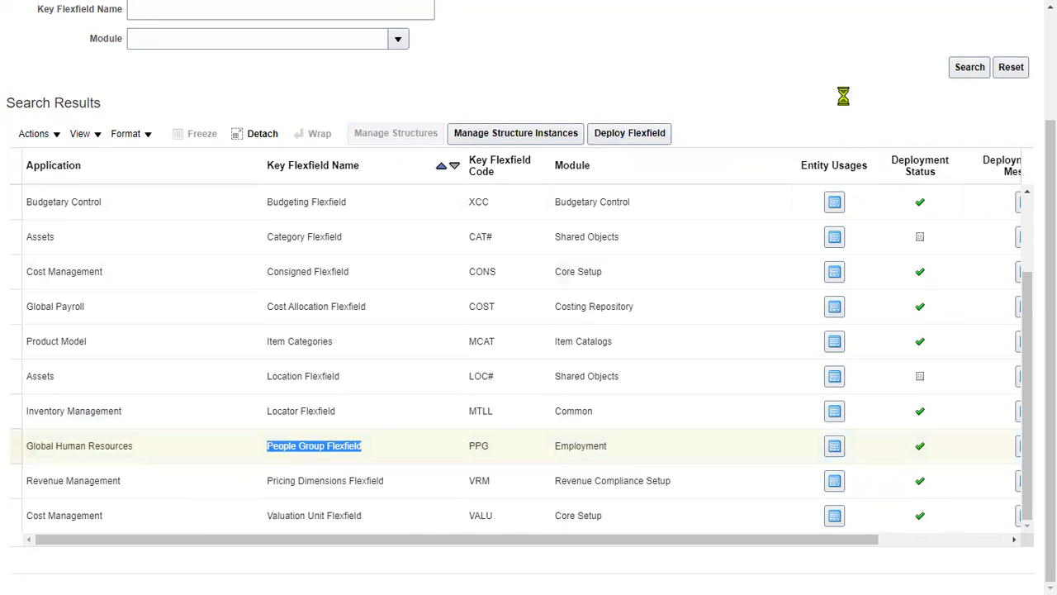
left_click(978, 189)
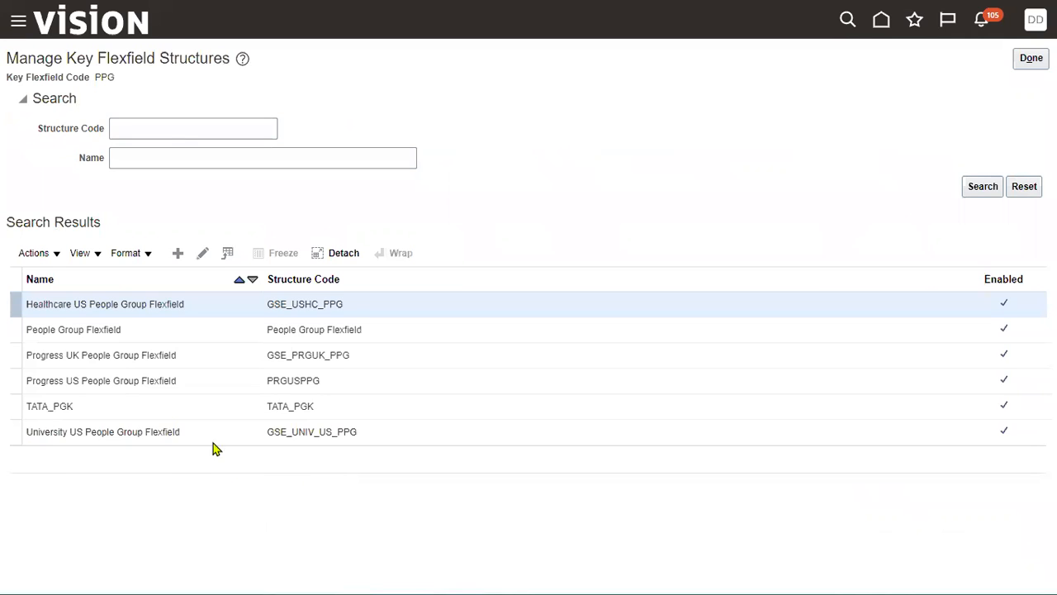
left_click(76, 405)
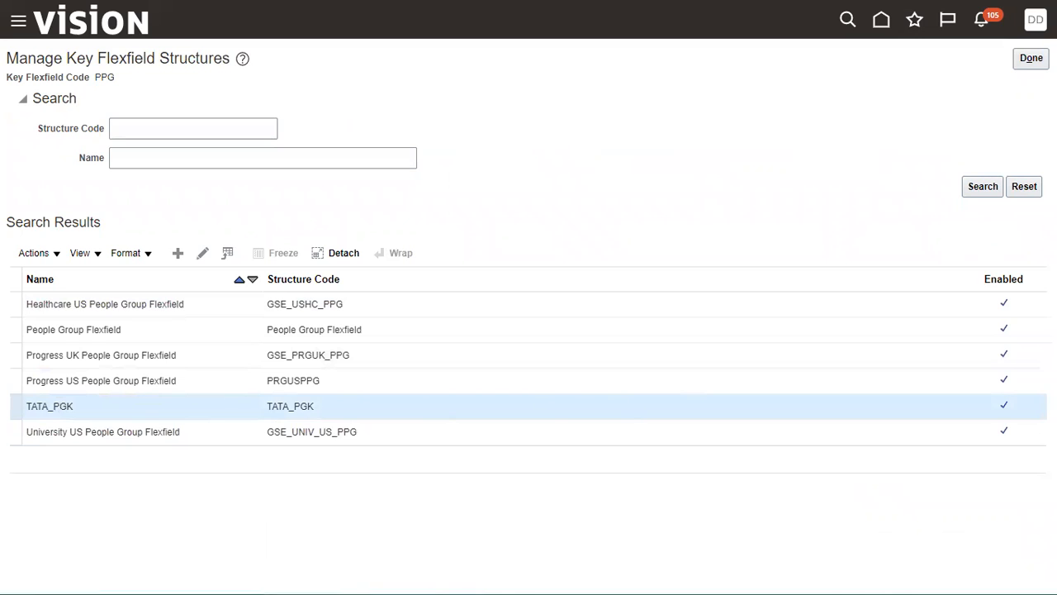
- Leave the structures page and search the People Group Flexfield's structure instances for structure name TATA_PGK
left_click(1030, 58)
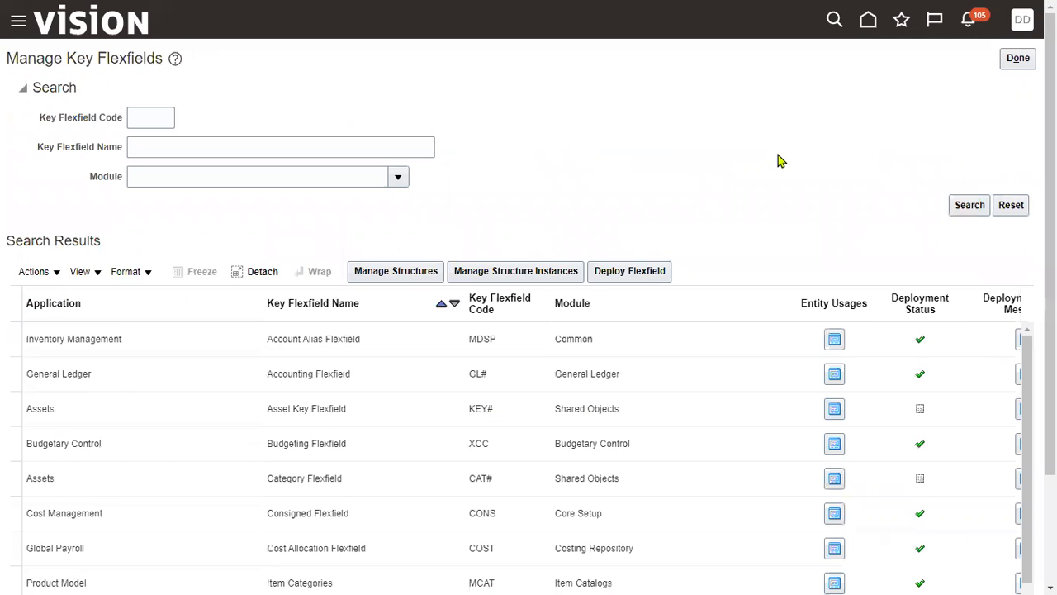
left_click(541, 271)
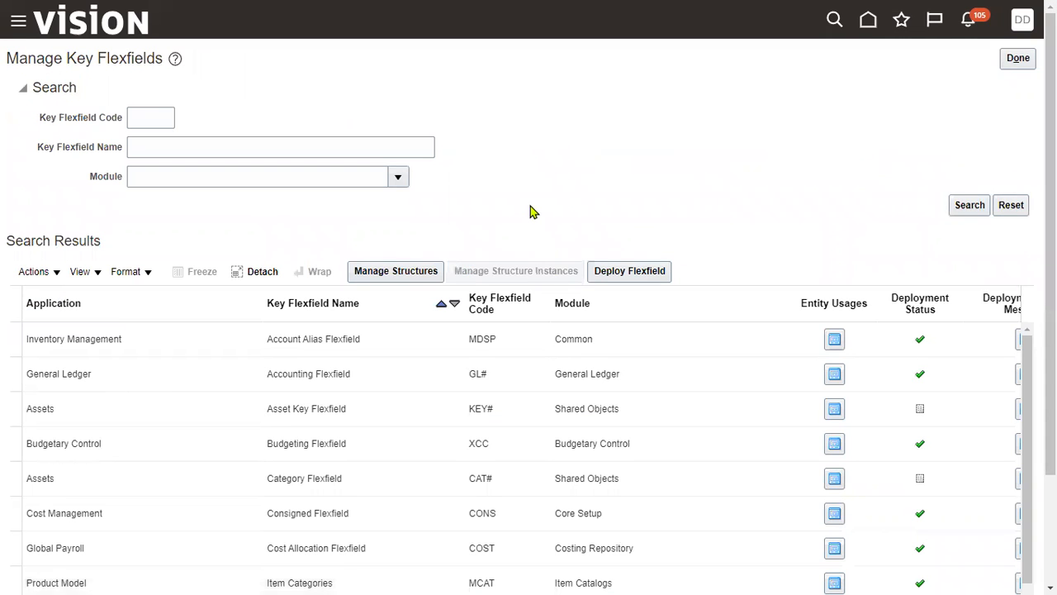
left_click(319, 189)
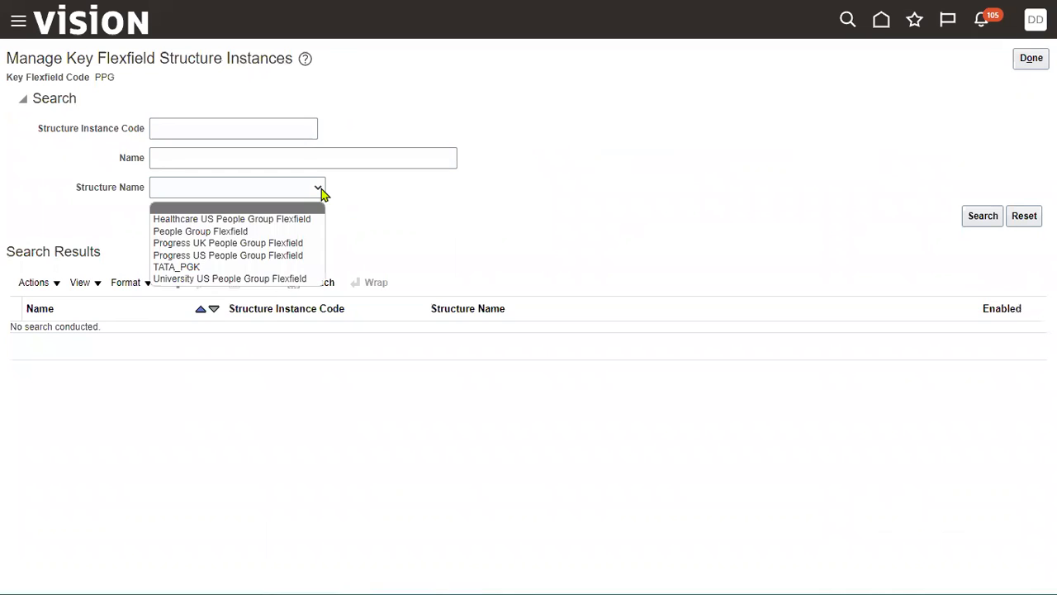
left_click(256, 266)
left_click(965, 228)
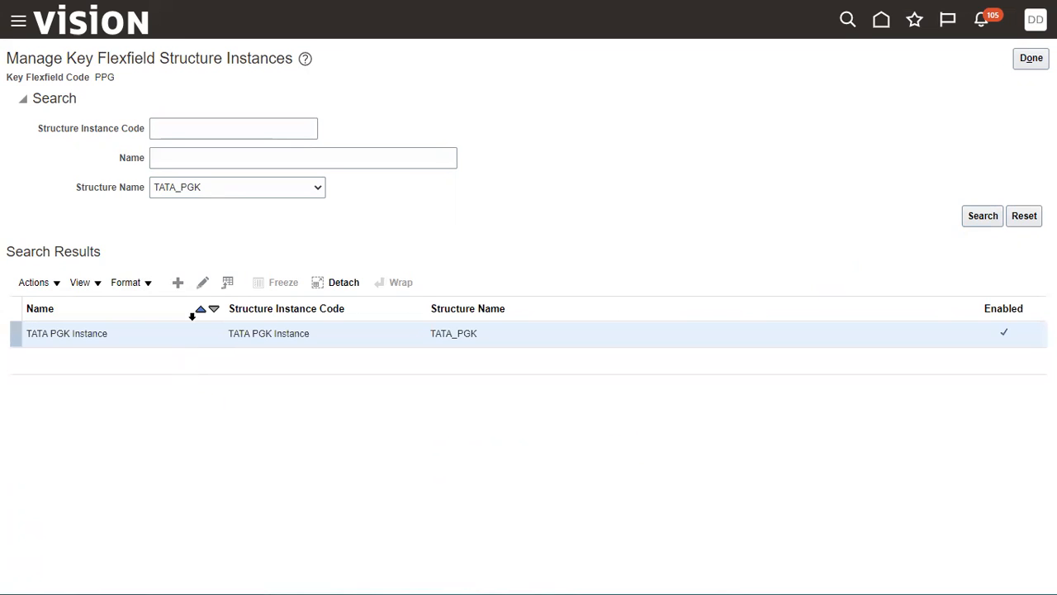
- Open TATA PGK Instance to check its settings and segment instances, then save, close and return to the HCM Implementation Project
left_click(203, 284)
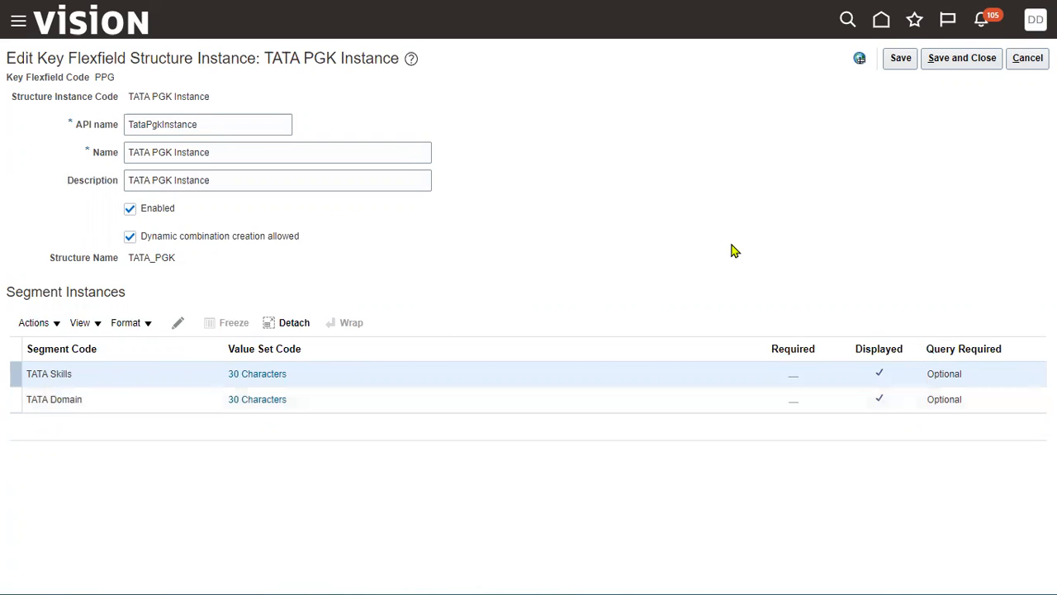
left_click(988, 59)
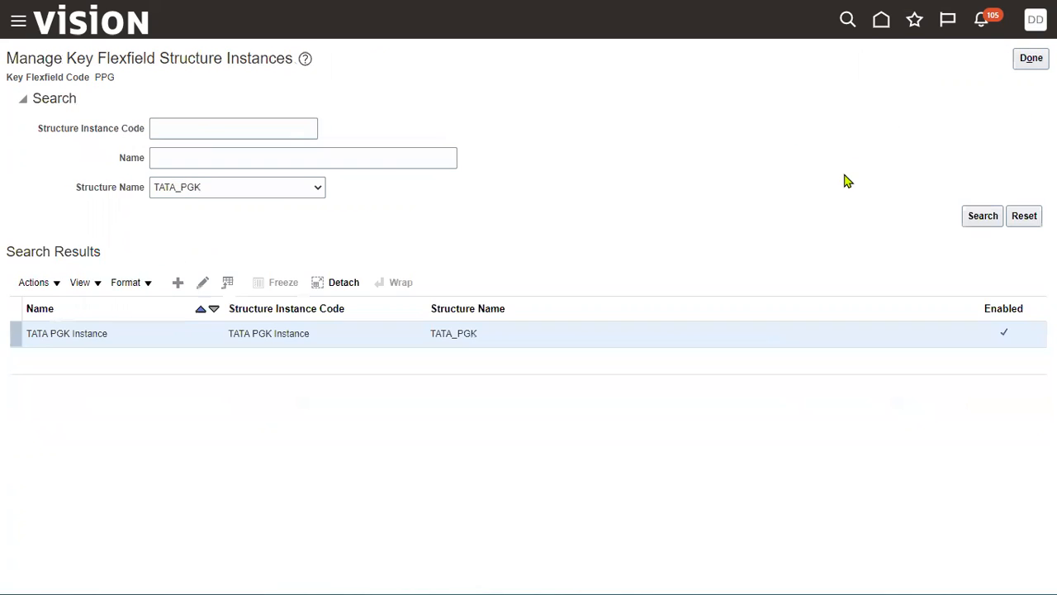
left_click(1024, 60)
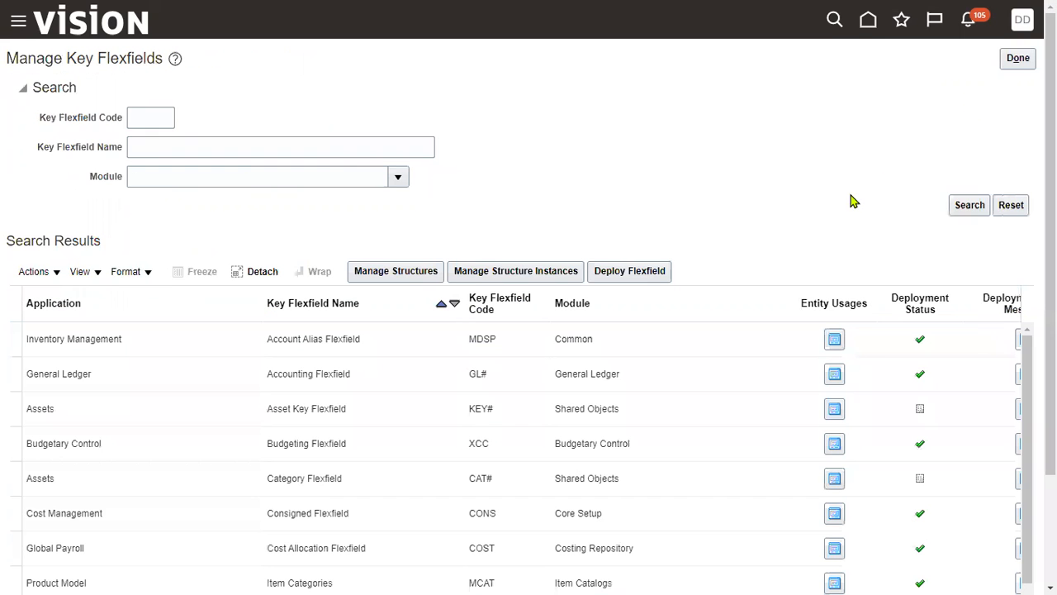
left_click(1019, 58)
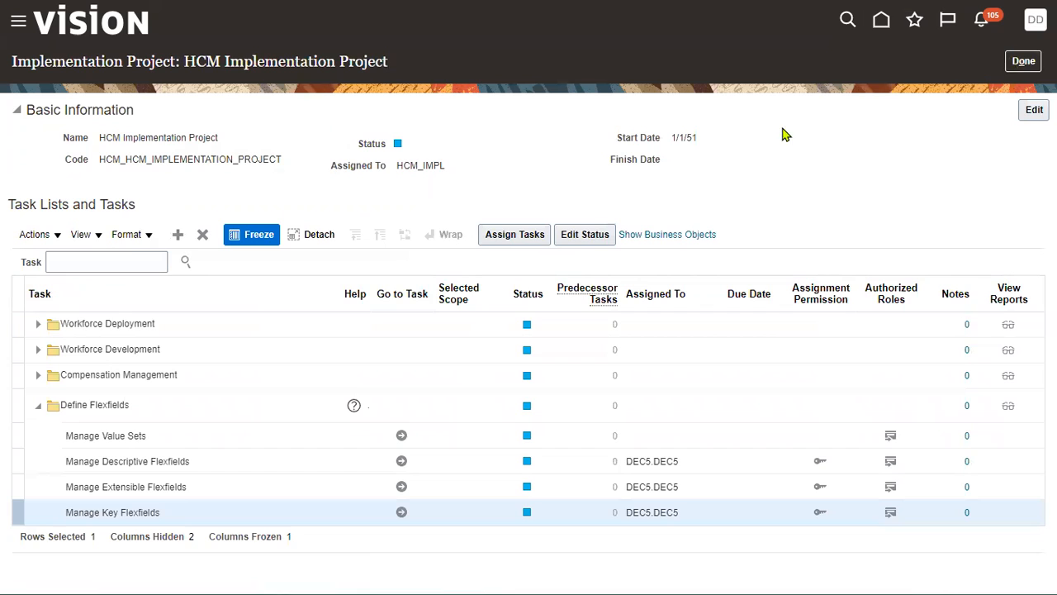
- Search the project tasks for "manage enter" and open the Manage Enterprise HCM Information task under Workforce Deployment
left_click(107, 256)
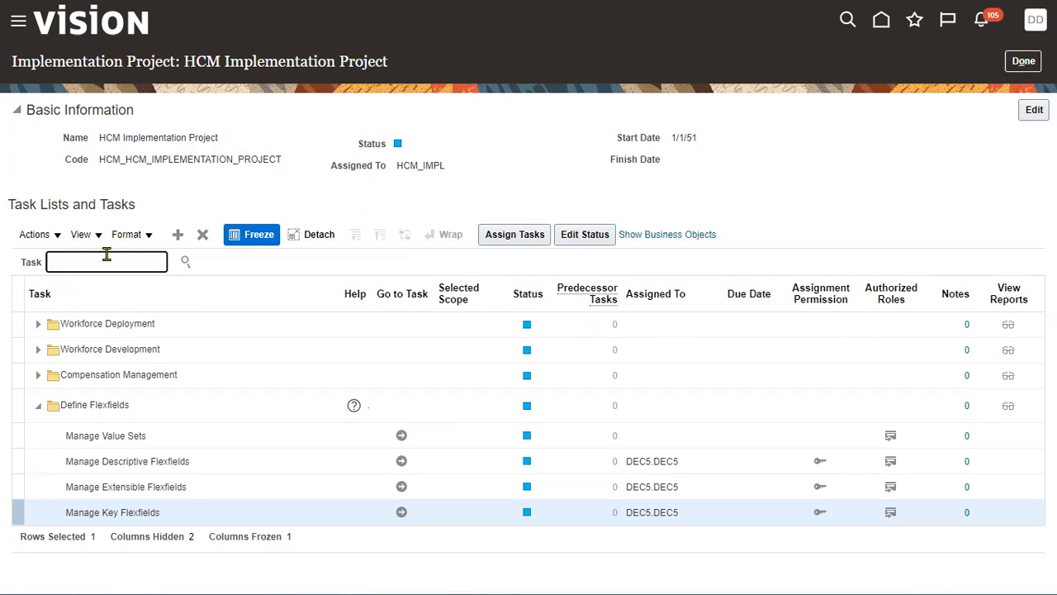
type("manage enter")
key("Return")
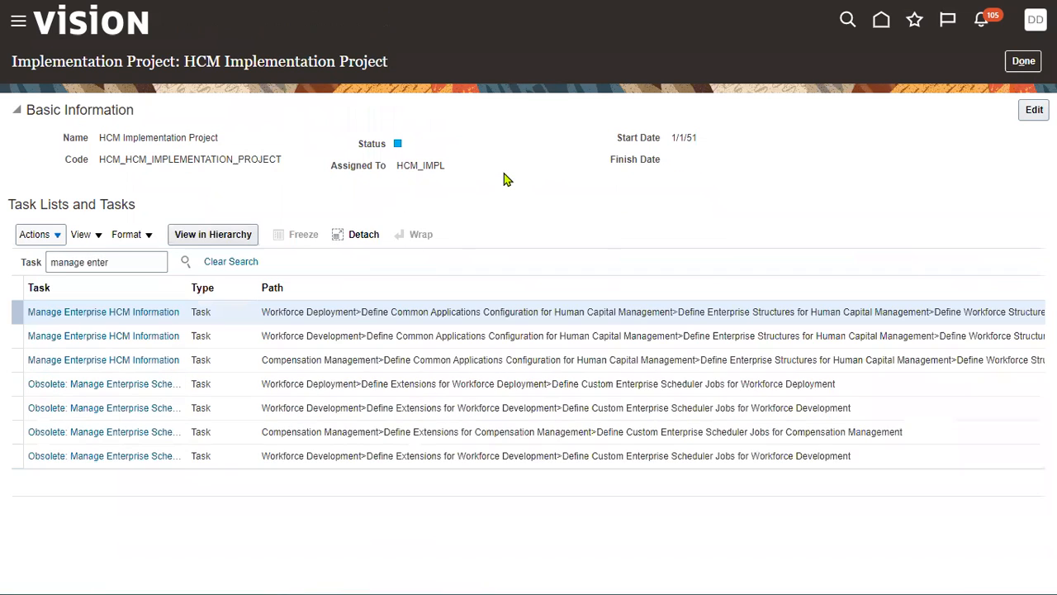
left_click(138, 312)
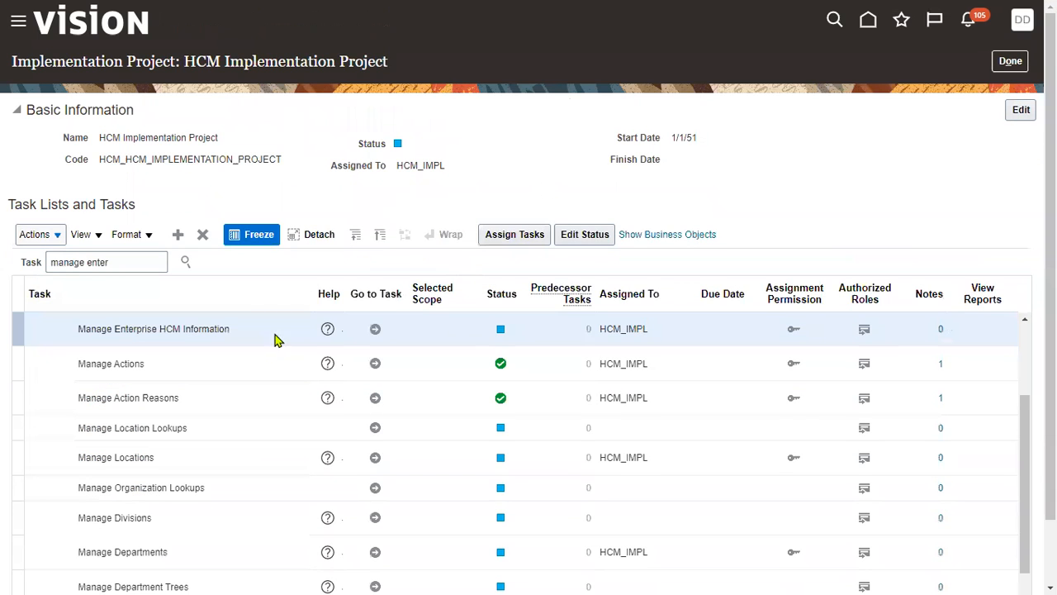
left_click(374, 331)
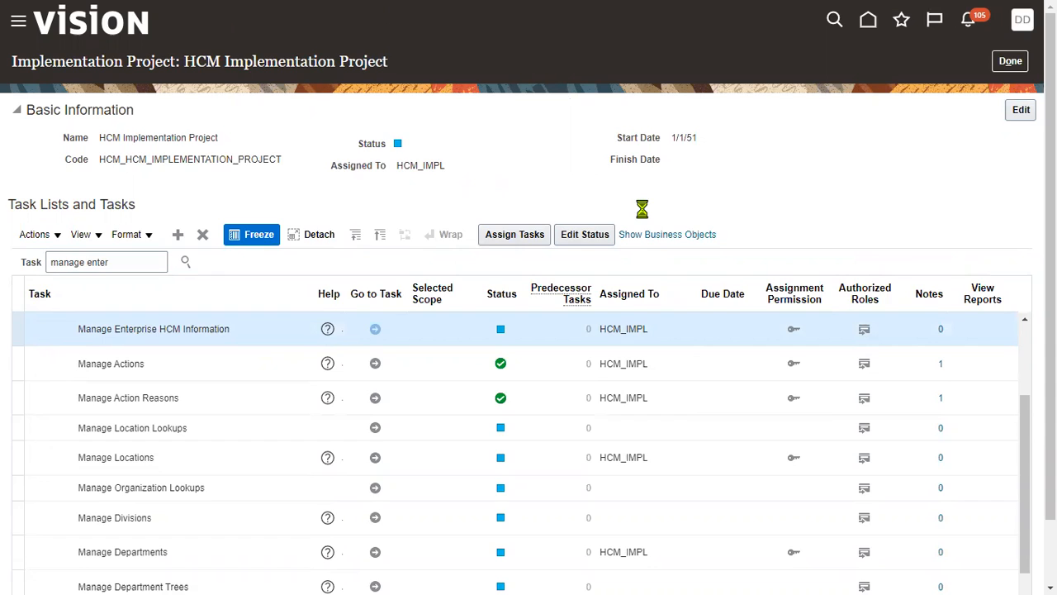
- Check the enterprise's People Group Flexfield Structure, open the record in Correct mode and view the available structure choices
scroll(261, 418, "down", 3)
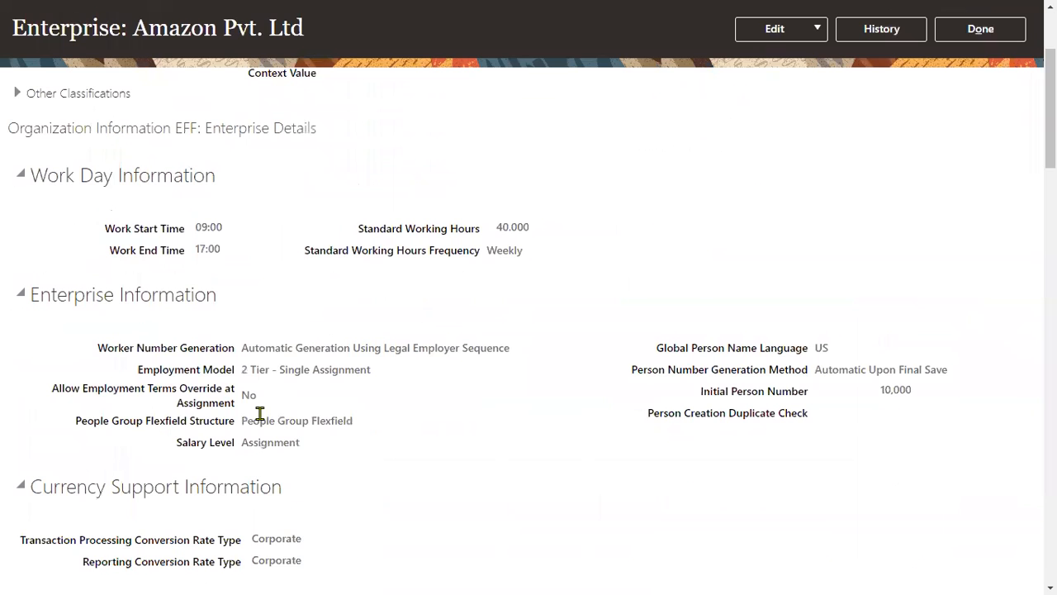
left_click_drag(75, 430, 355, 423)
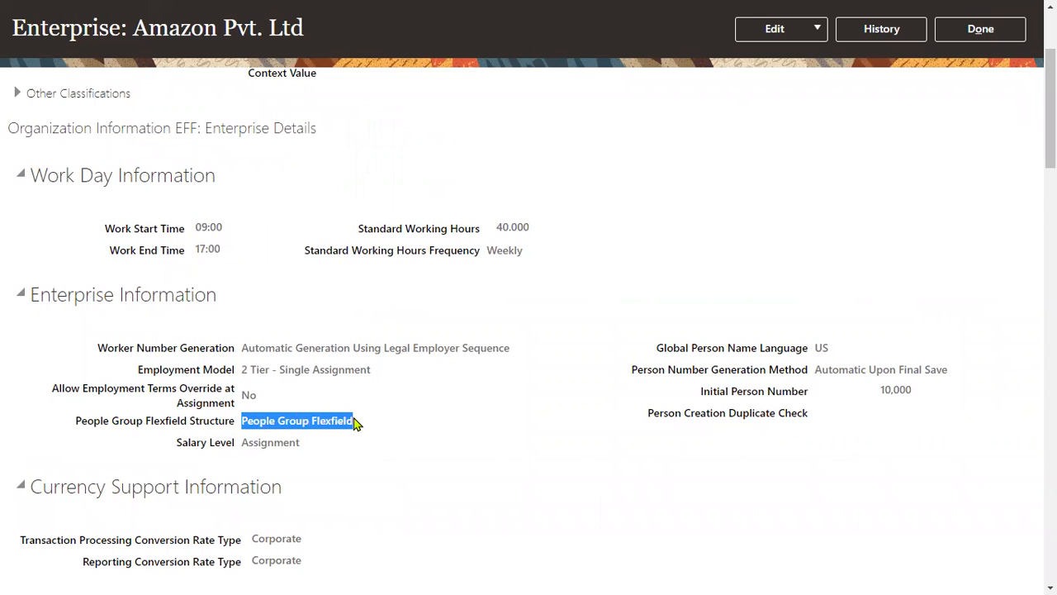
left_click(818, 35)
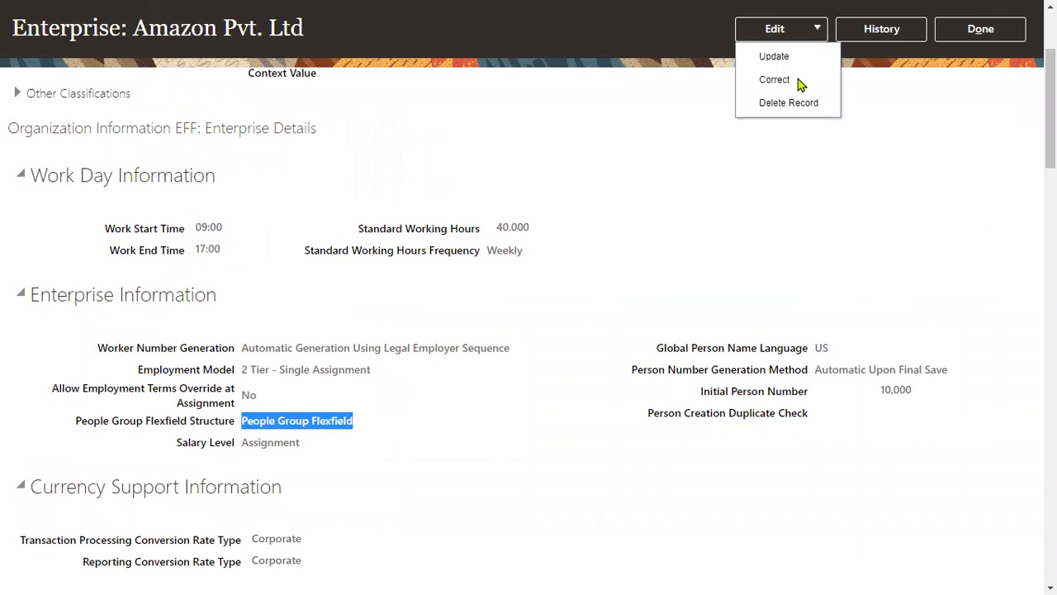
left_click(798, 81)
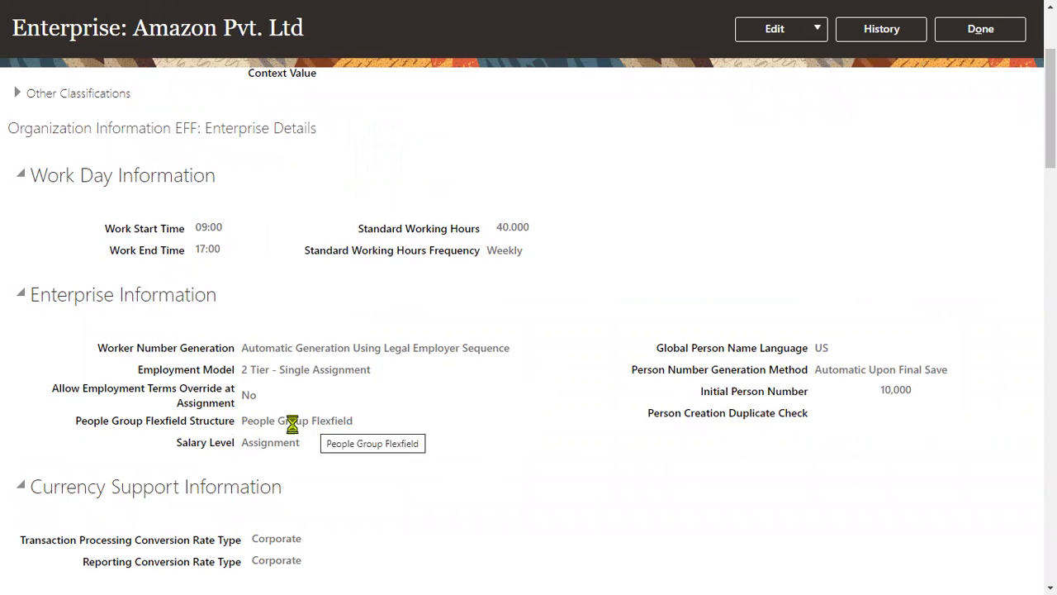
scroll(387, 448, "down", 5)
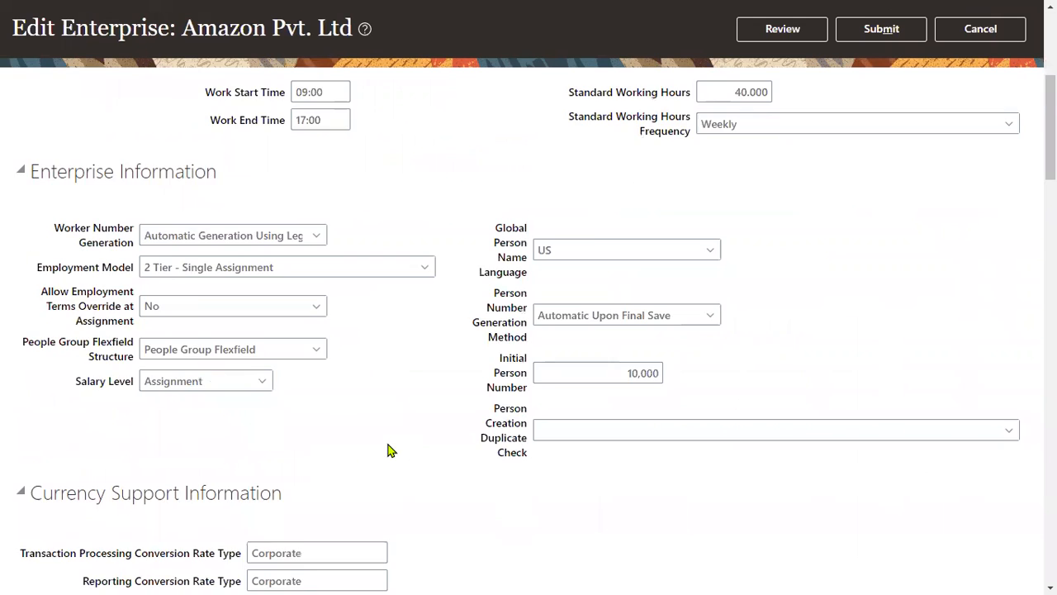
left_click(314, 260)
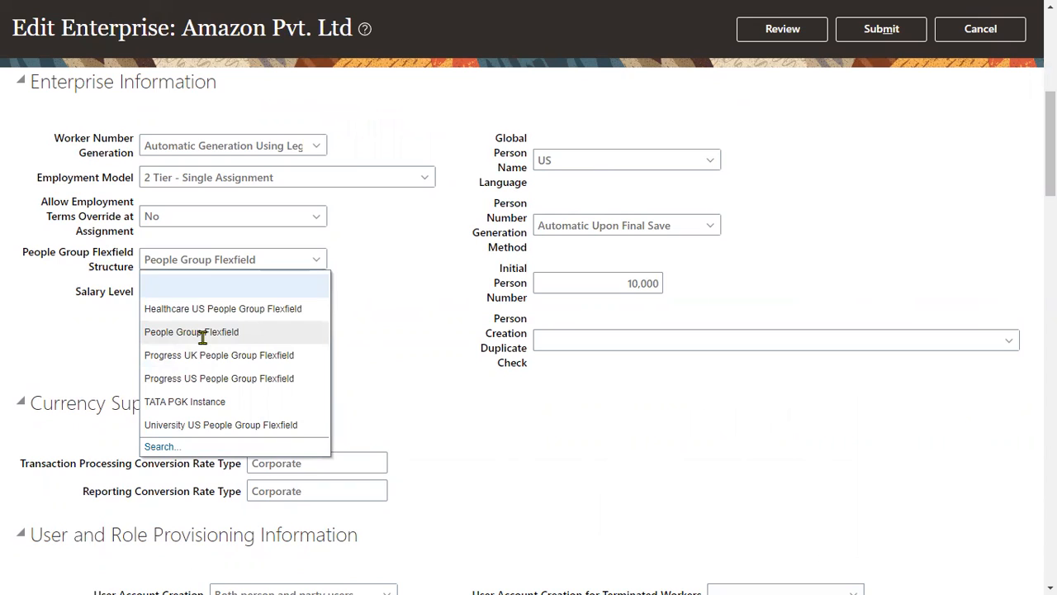
left_click(431, 329)
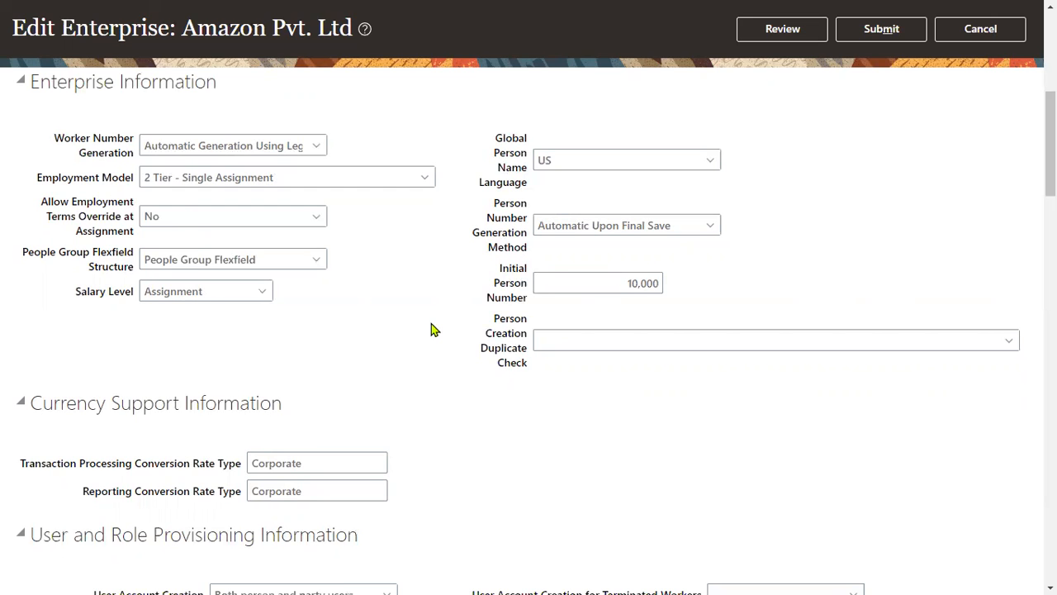
- Switch to the Oracle_Fusion_Training_HCM_JUN_2021 workbook in Excel and open the enterprise structure sheet before Global_HR
key("alt+Tab")
key("alt+Tab")
key("alt+Tab")
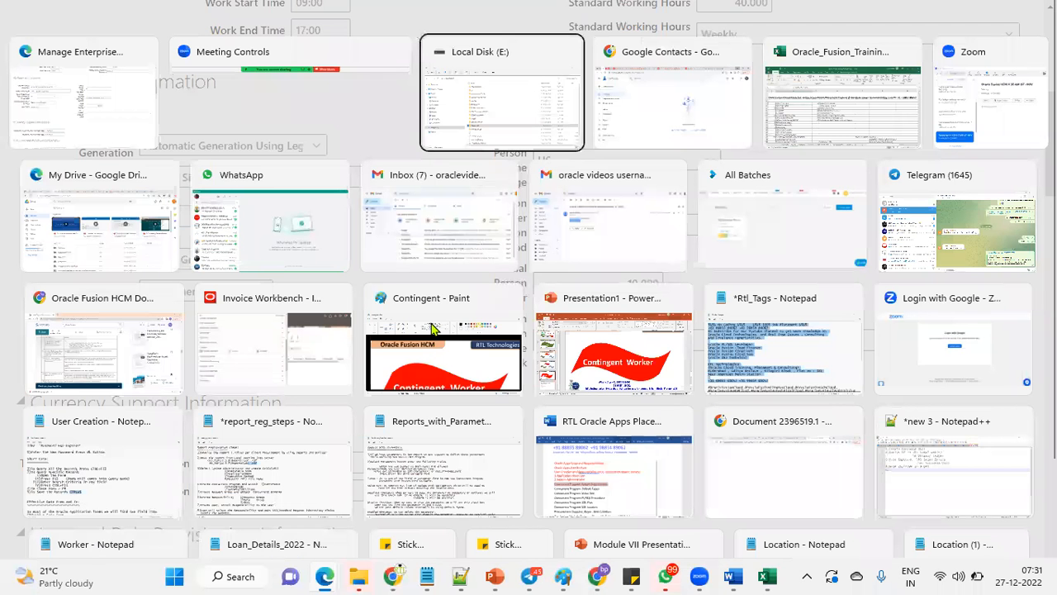
key("alt+Tab")
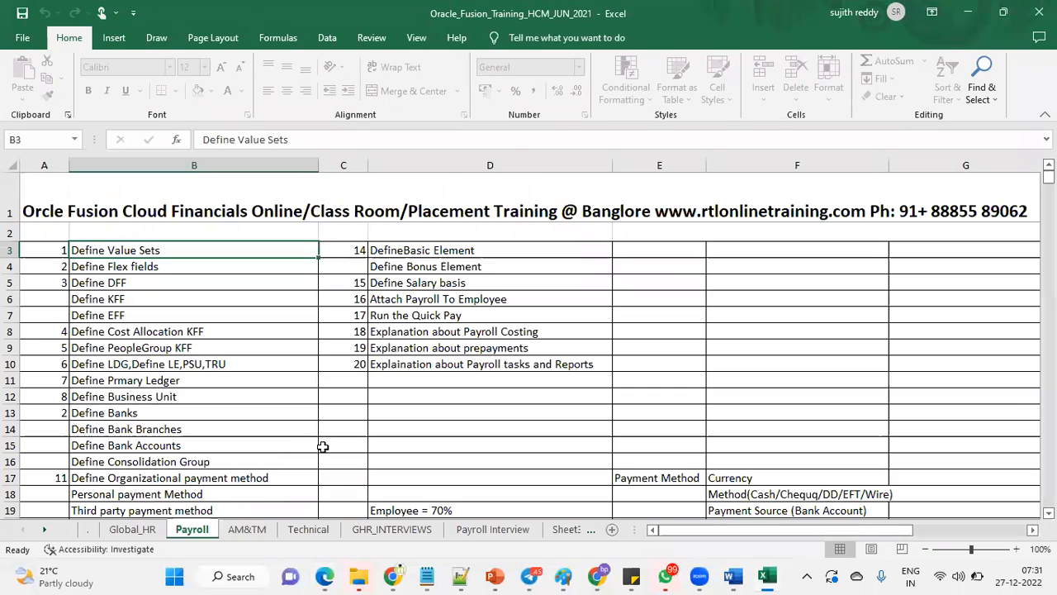
left_click(132, 530)
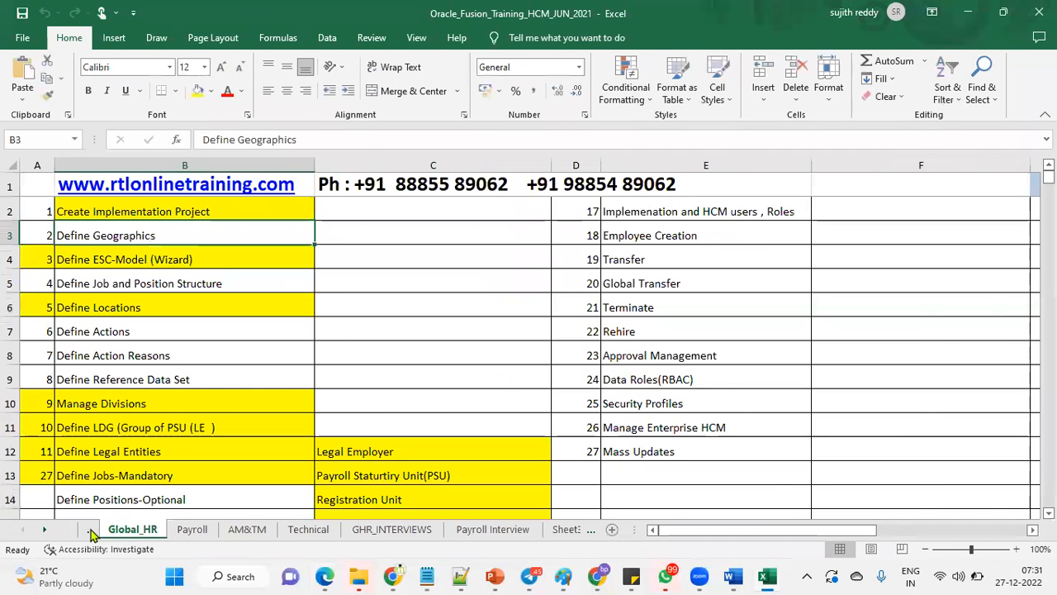
left_click(91, 533)
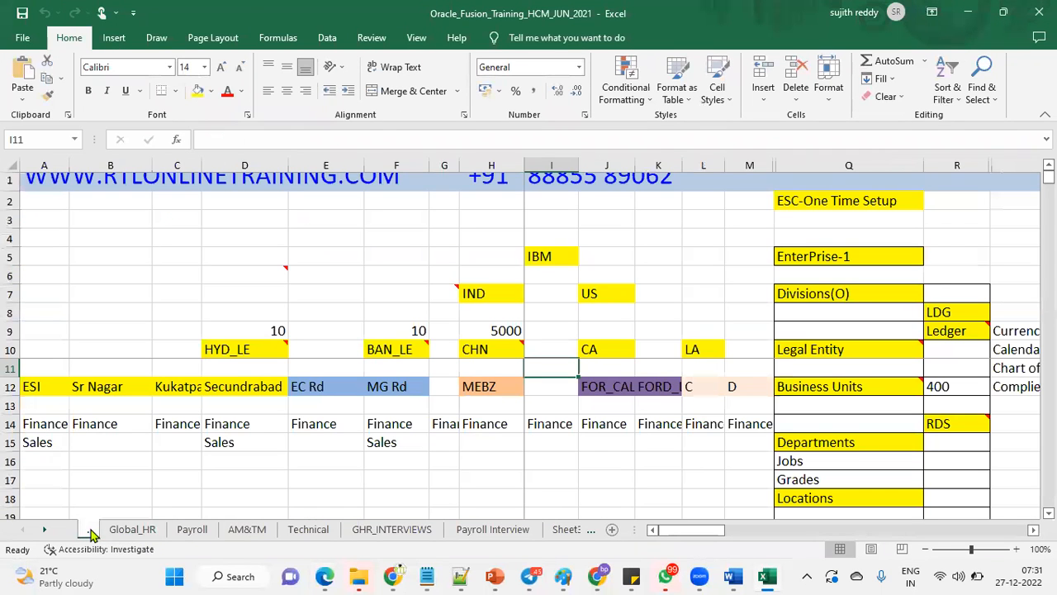
- Examine how the single enterprise relates to the legal entities from HYD_LE to LA, then return to the enterprise edit page
left_click(847, 257)
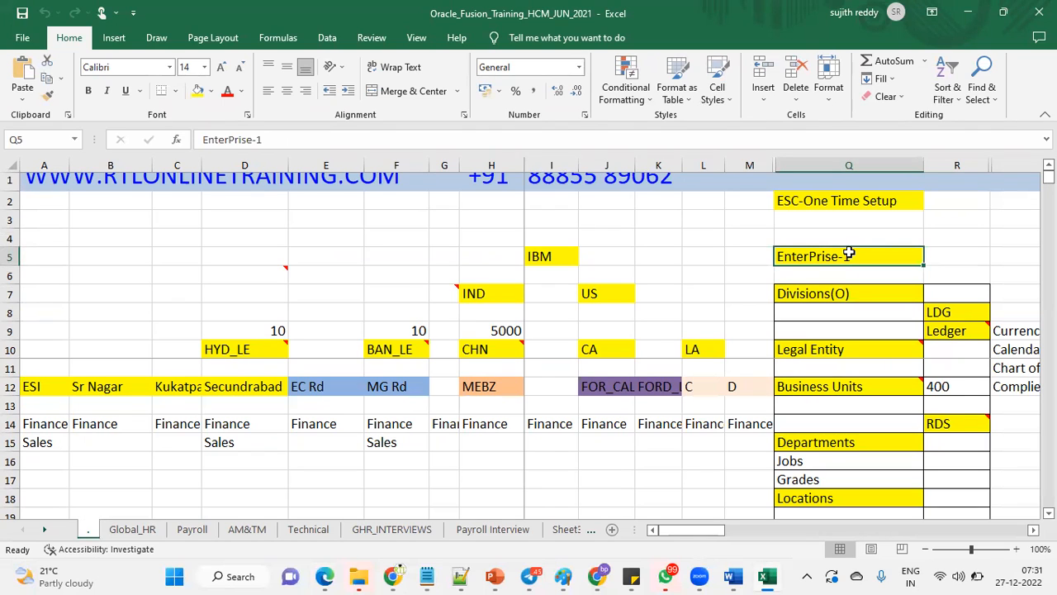
left_click_drag(279, 355, 712, 353)
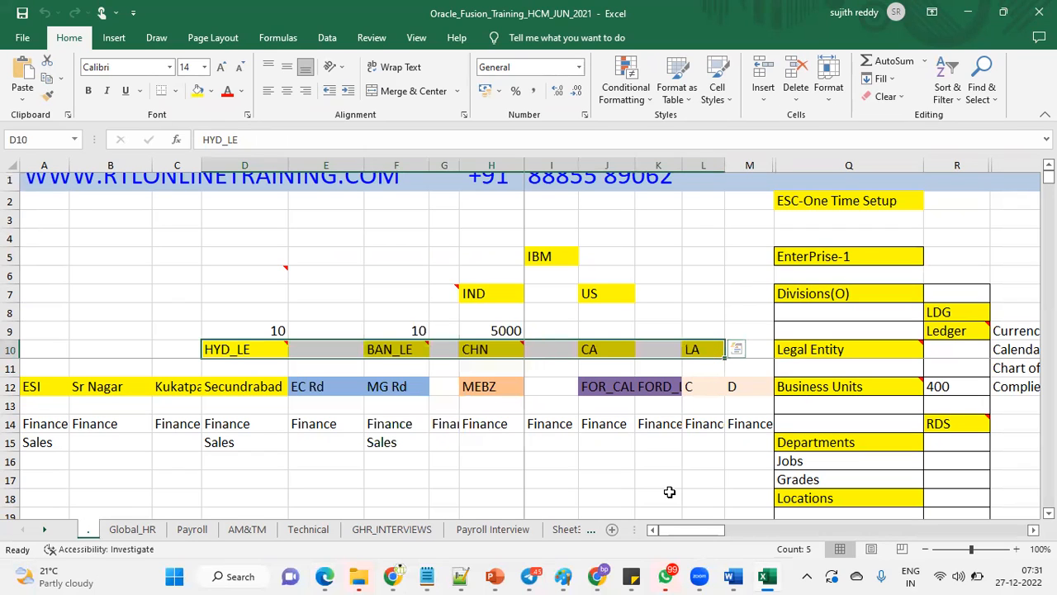
left_click(706, 352)
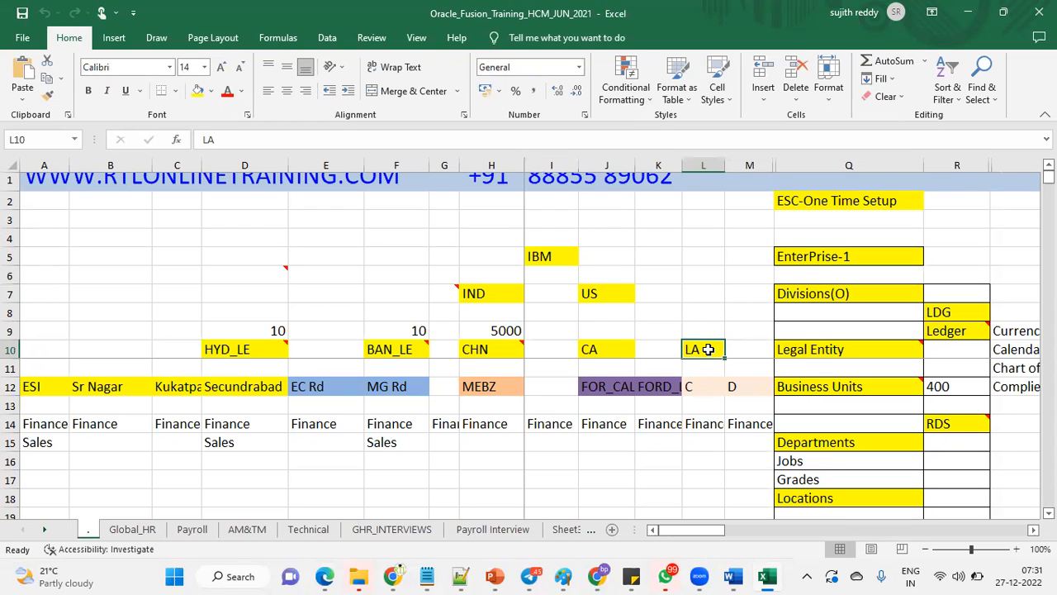
left_click(812, 245)
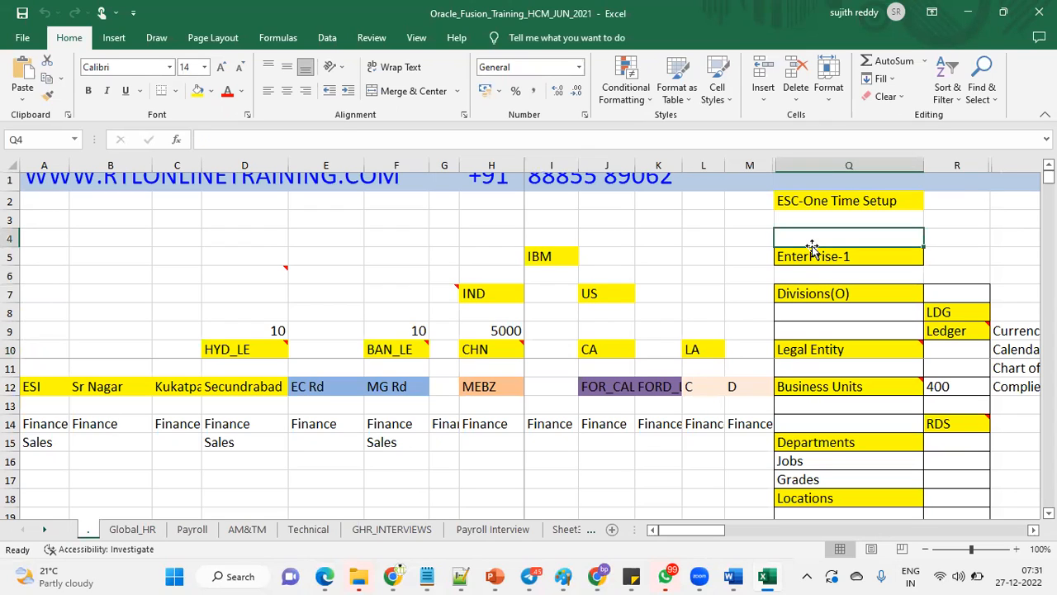
left_click(815, 260)
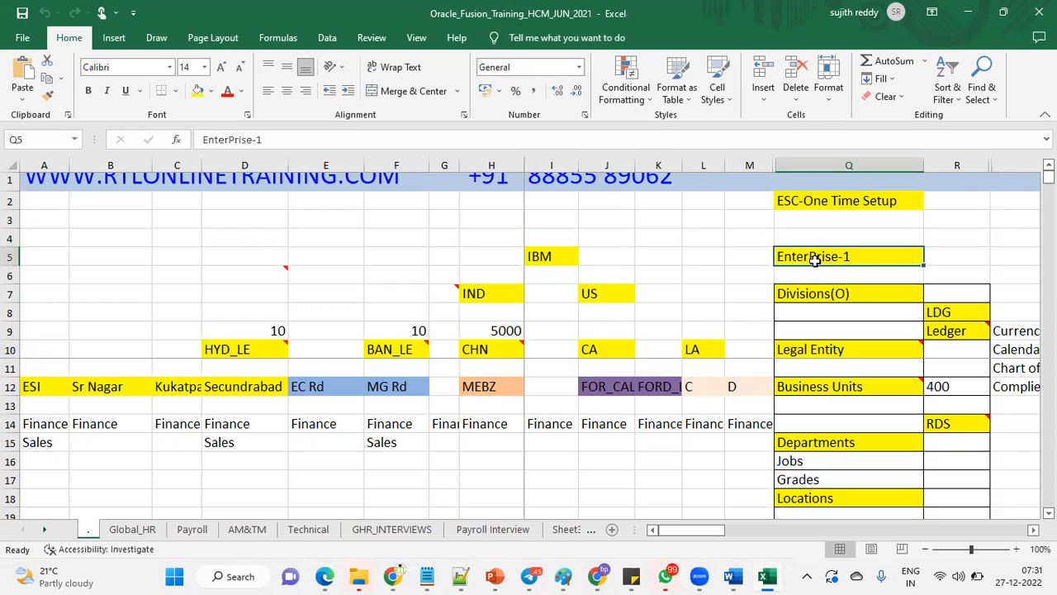
left_click(715, 349)
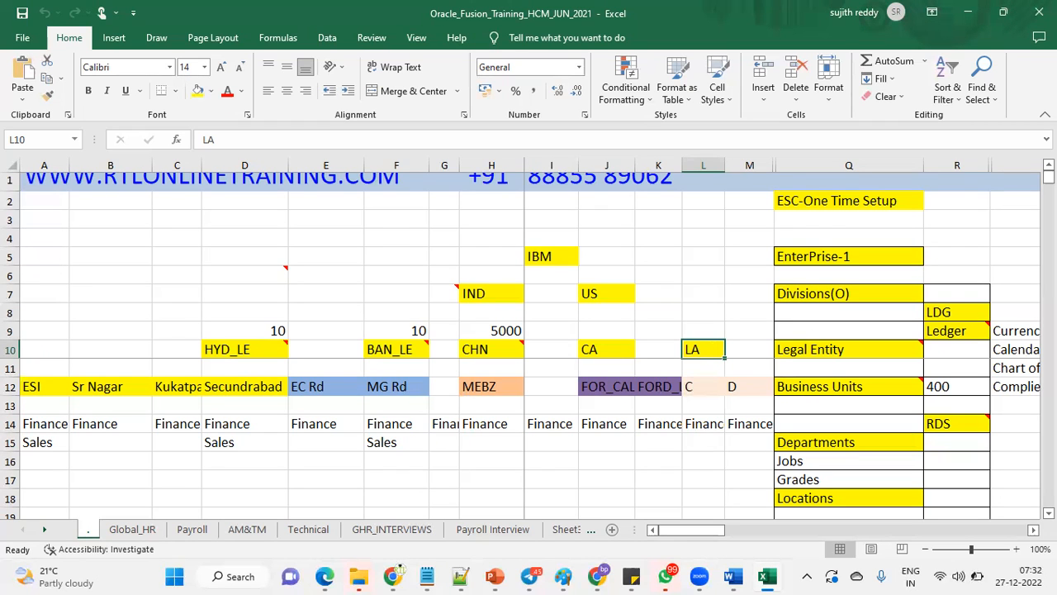
left_click(971, 12)
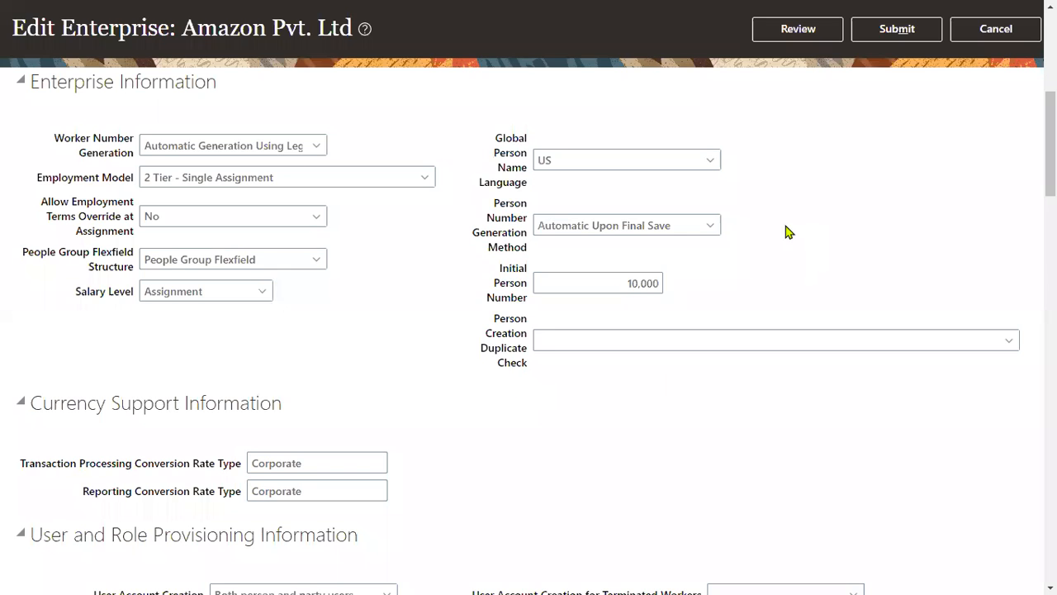
- Set the enterprise's People Group Flexfield Structure to TATA PGK Instance and submit the correction
left_click(315, 260)
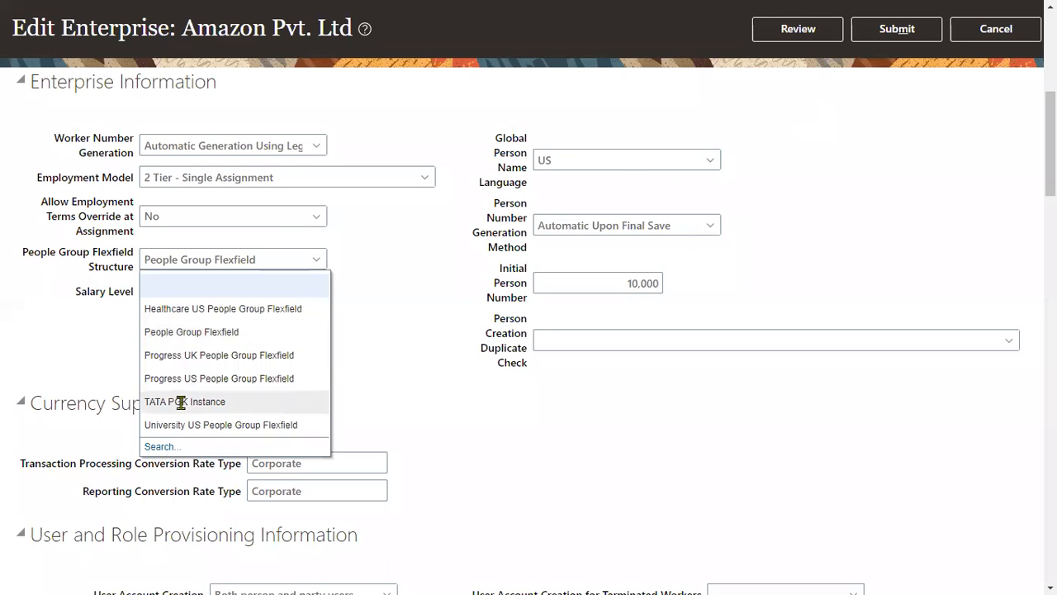
left_click(371, 328)
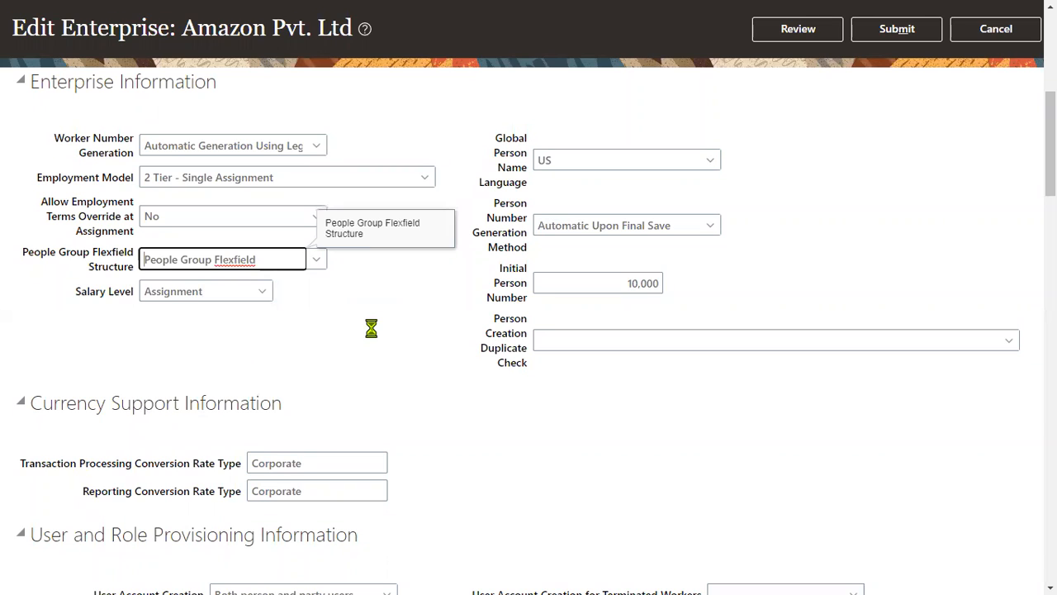
left_click(897, 29)
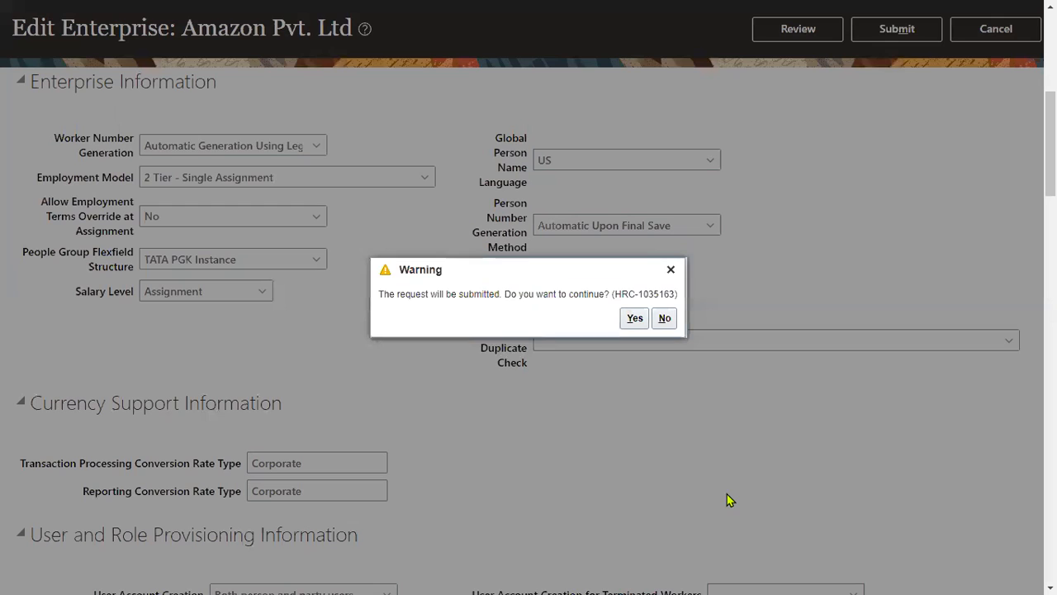
left_click(633, 318)
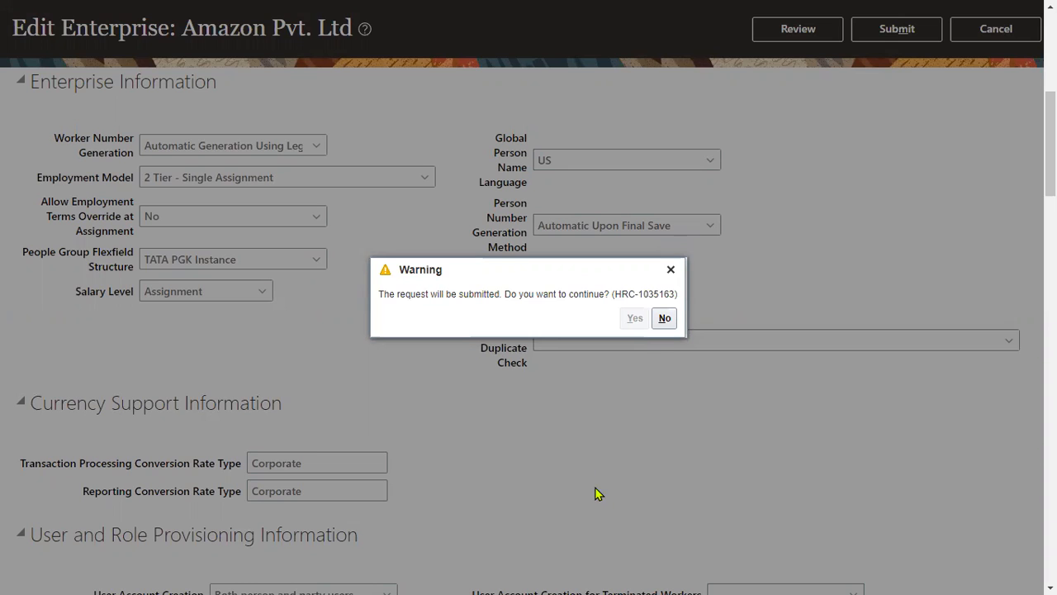
left_click(573, 321)
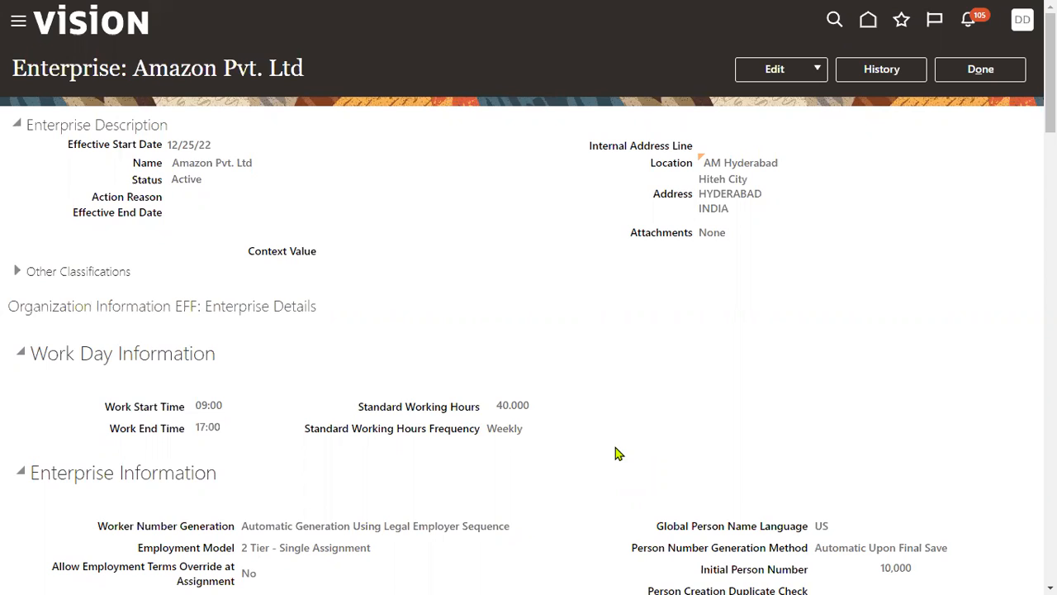
- Close the enterprise record and search the HCM Implementation Project's tasks for "manage legal entity"
left_click(975, 71)
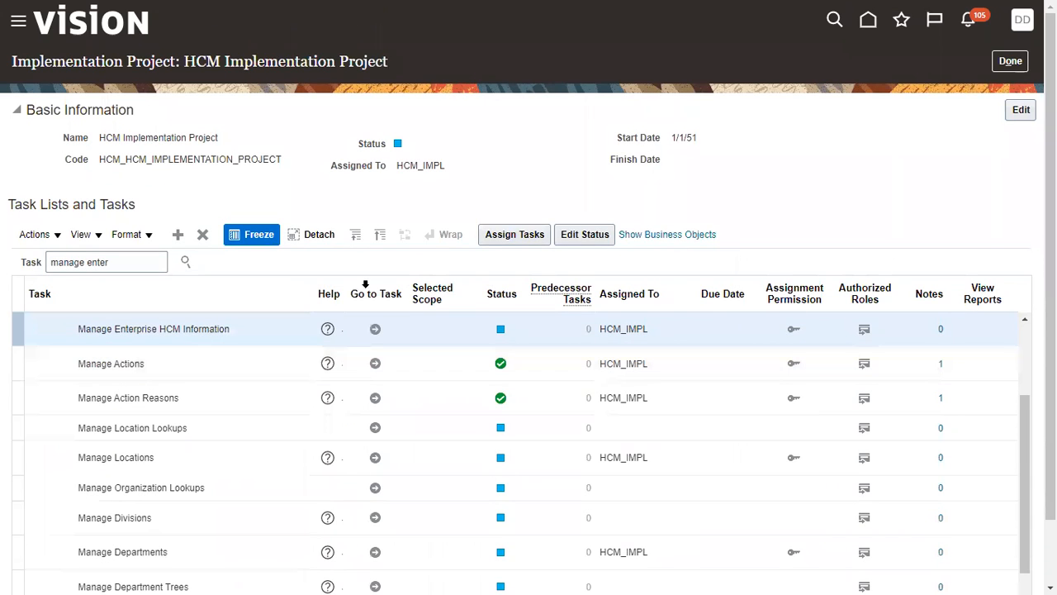
triple_click(100, 262)
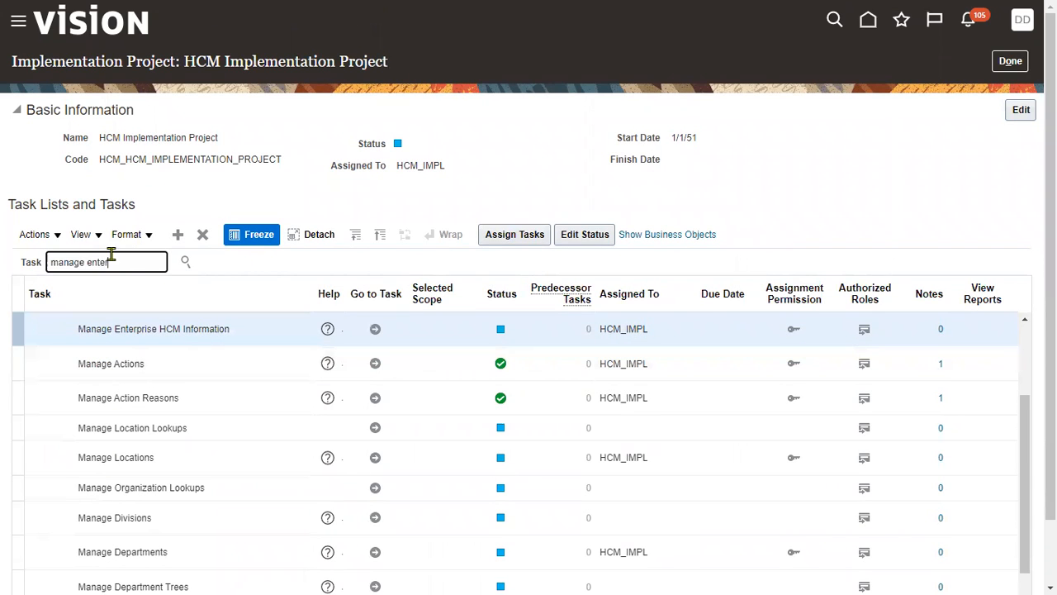
left_click_drag(87, 262, 118, 262)
left_click_drag(114, 329, 158, 328)
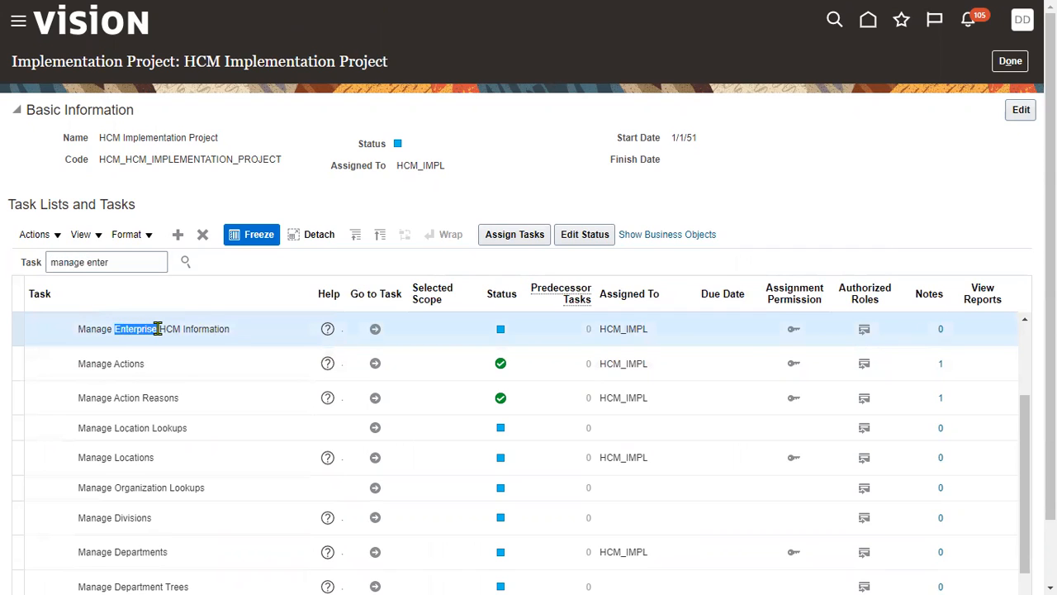
left_click(87, 263)
left_click_drag(88, 261, 130, 261)
key("BackSpace")
type("legal entity")
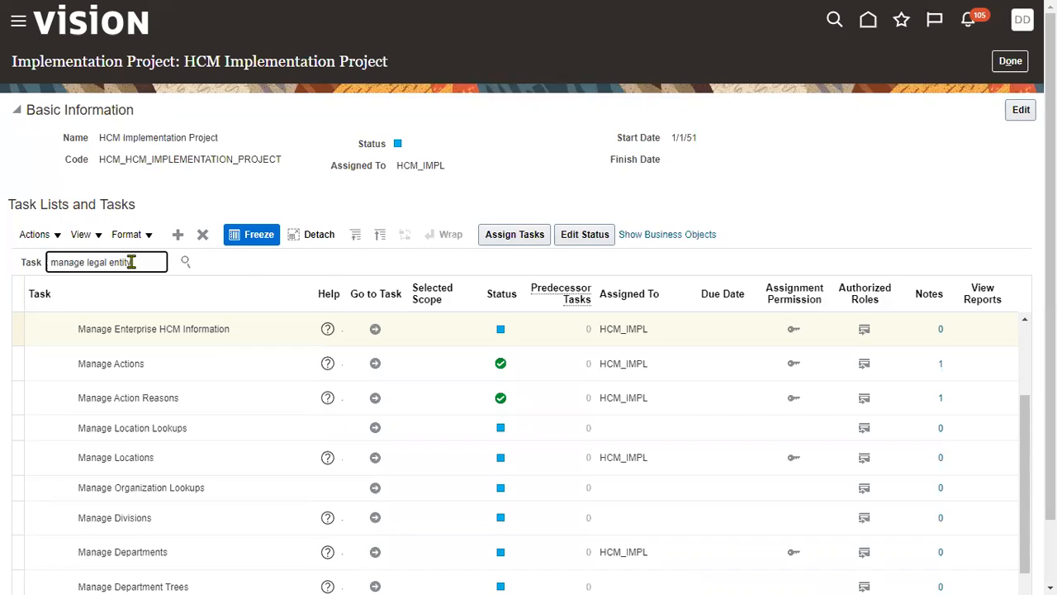
key("Return")
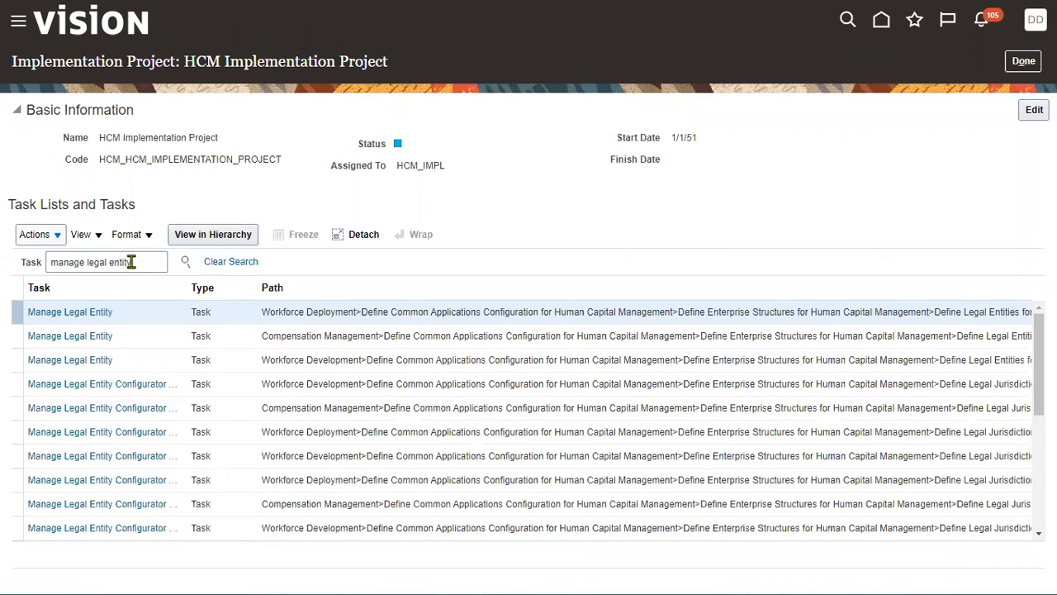
- Go to the Manage Legal Entity HCM Information task and set its legal entity scope to Select and Add
left_click(105, 312)
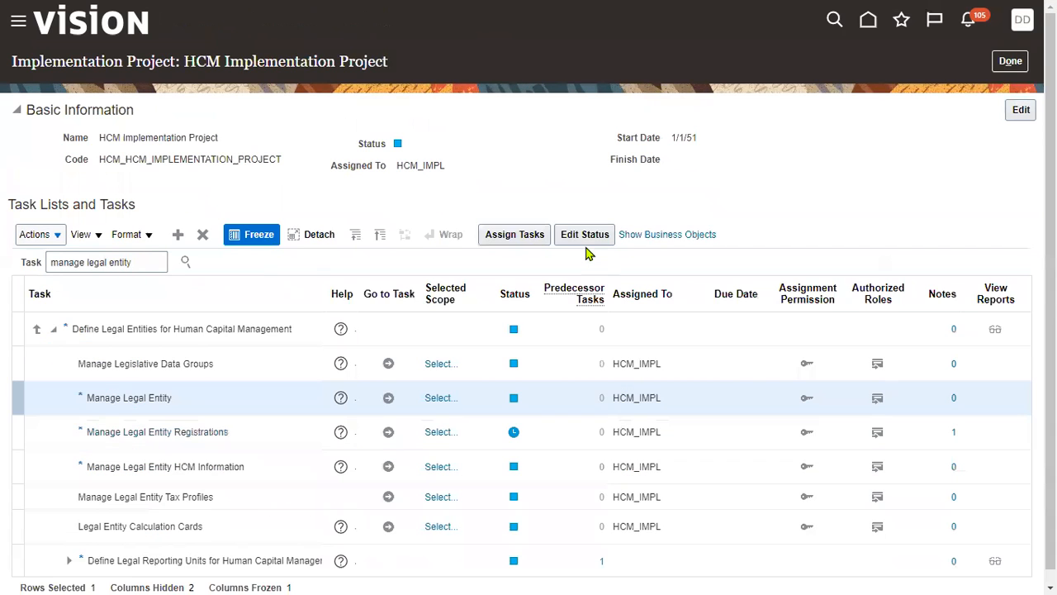
left_click(277, 465)
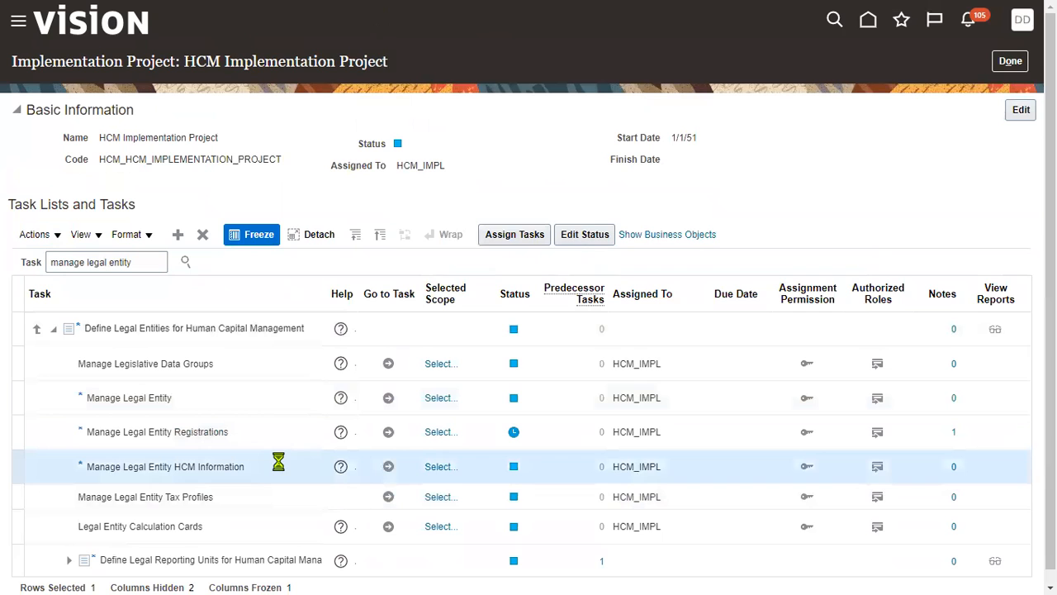
left_click(440, 468)
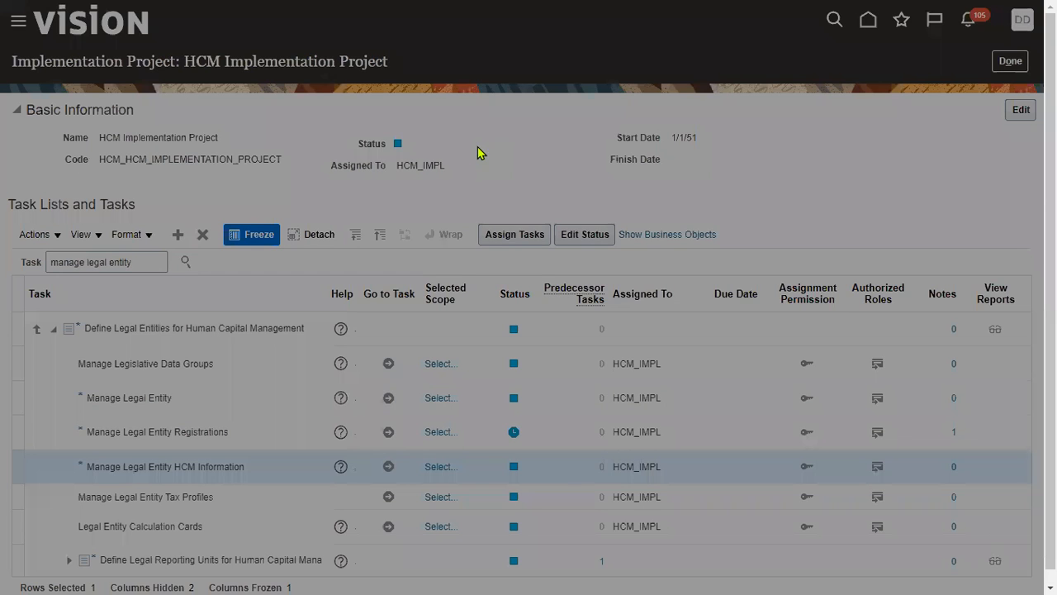
left_click(493, 325)
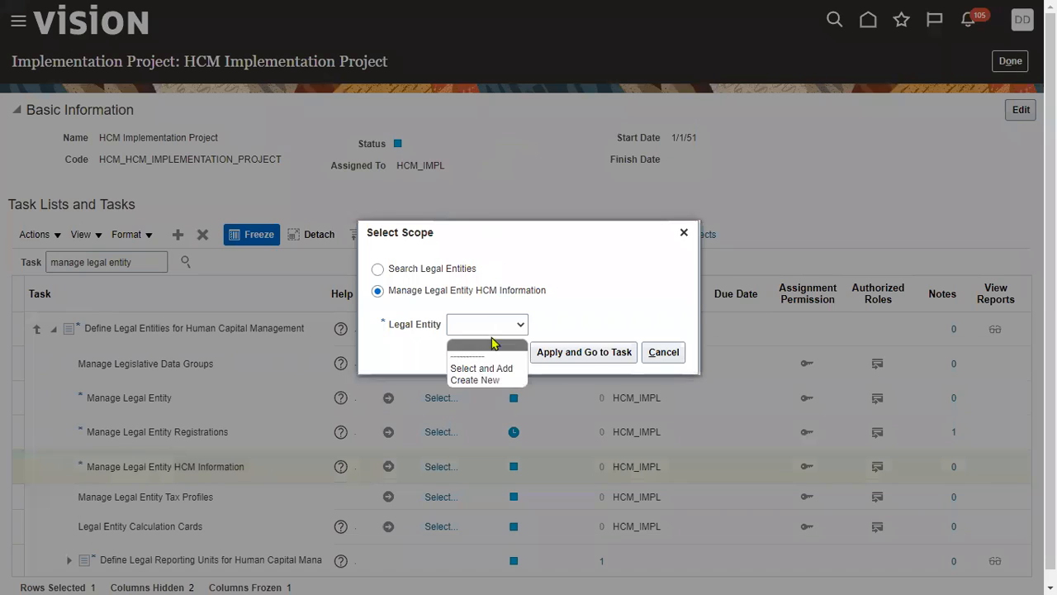
left_click(489, 368)
left_click(585, 353)
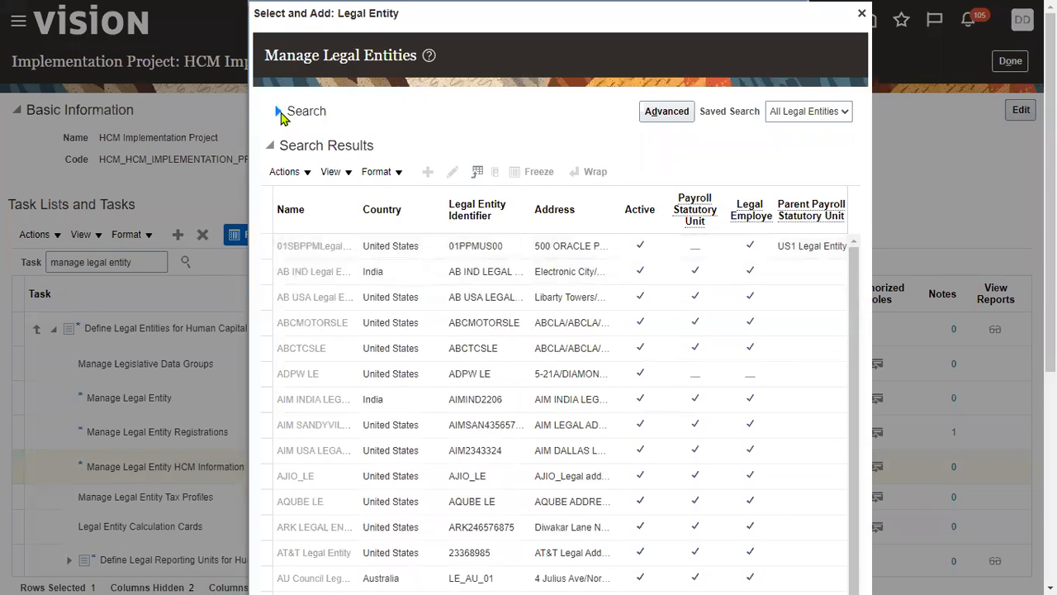
- Search the legal entities for "us1" and select US1 Legal Entity as the task's scope
left_click(373, 110)
left_click(376, 142)
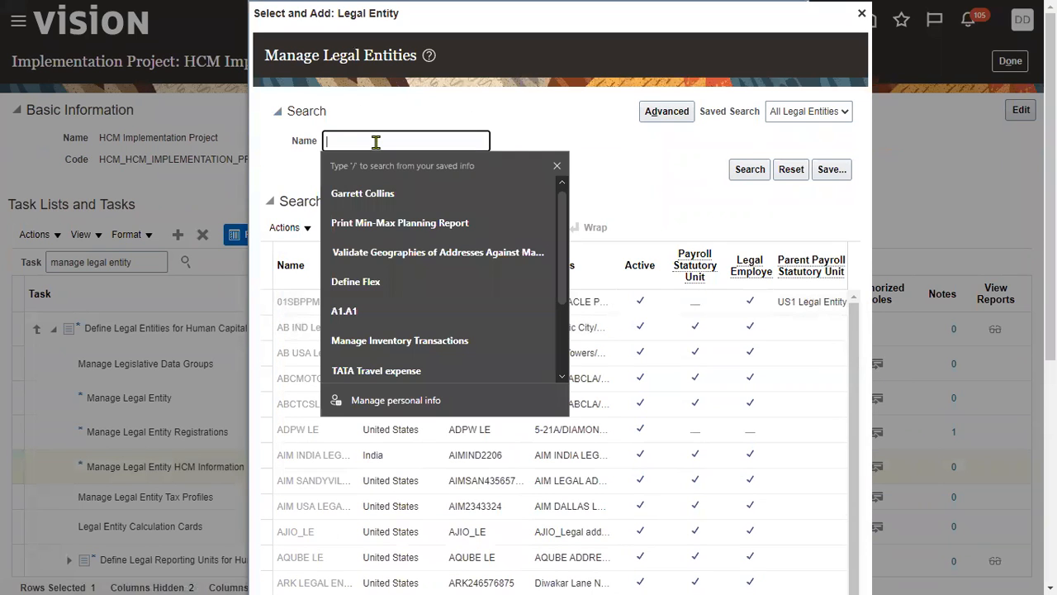
type("TATA")
key("BackSpace")
key("BackSpace")
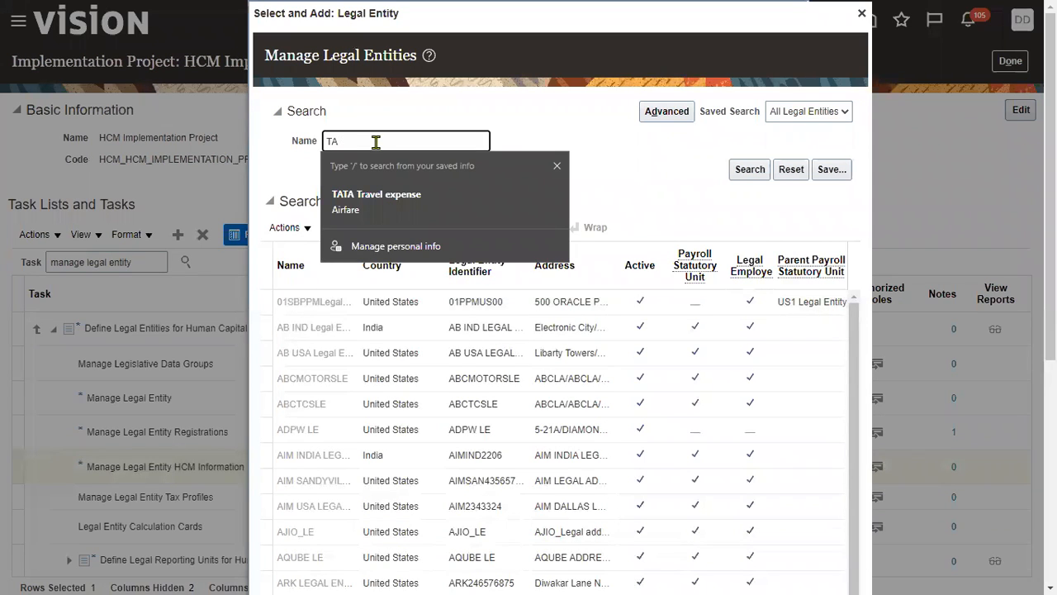
key("BackSpace")
key("BackSpace")
type("us1")
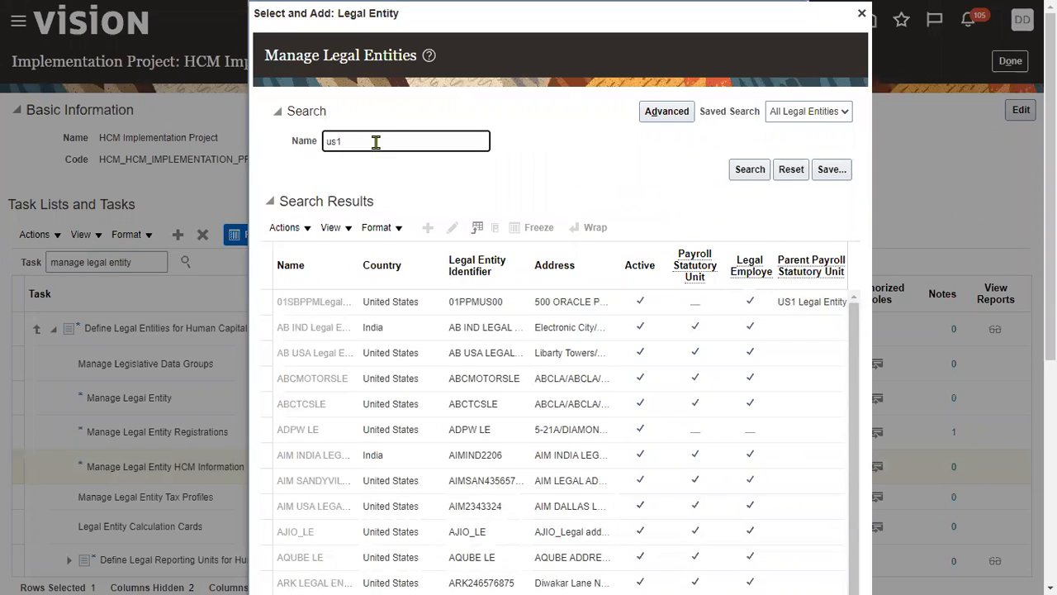
left_click(735, 171)
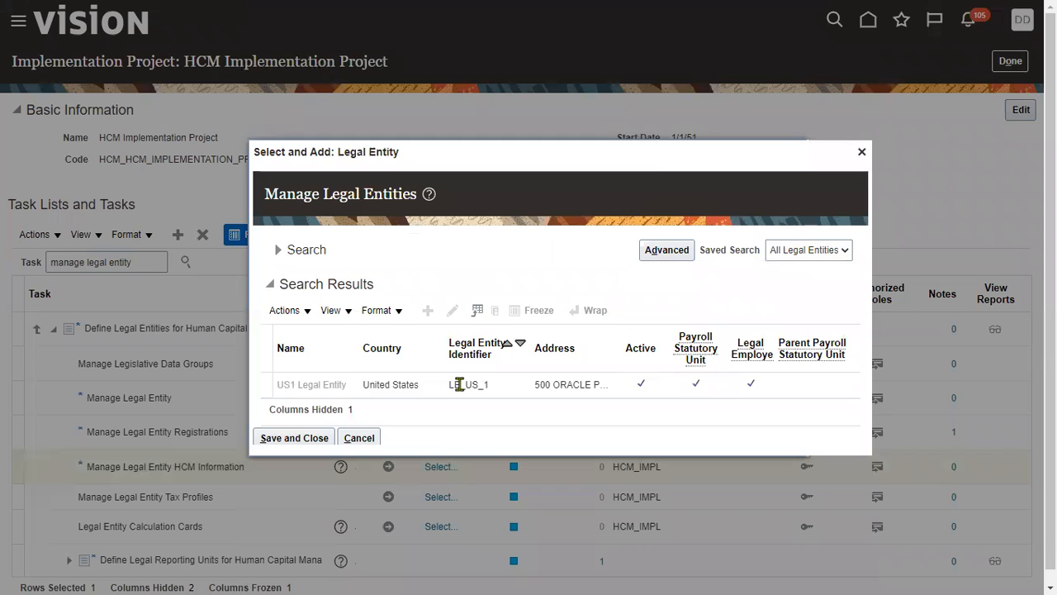
left_click(459, 385)
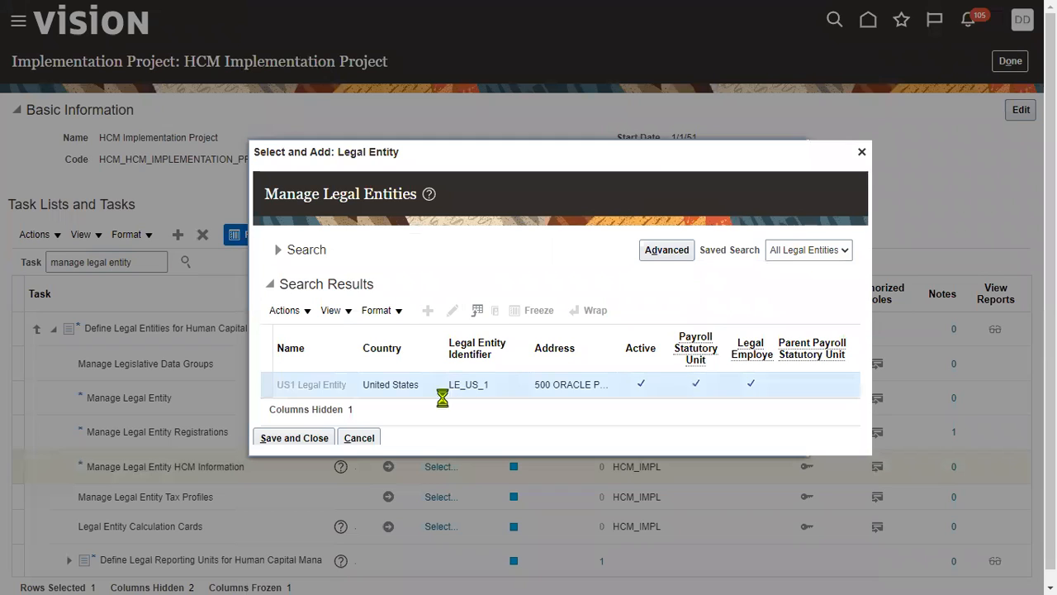
left_click(305, 438)
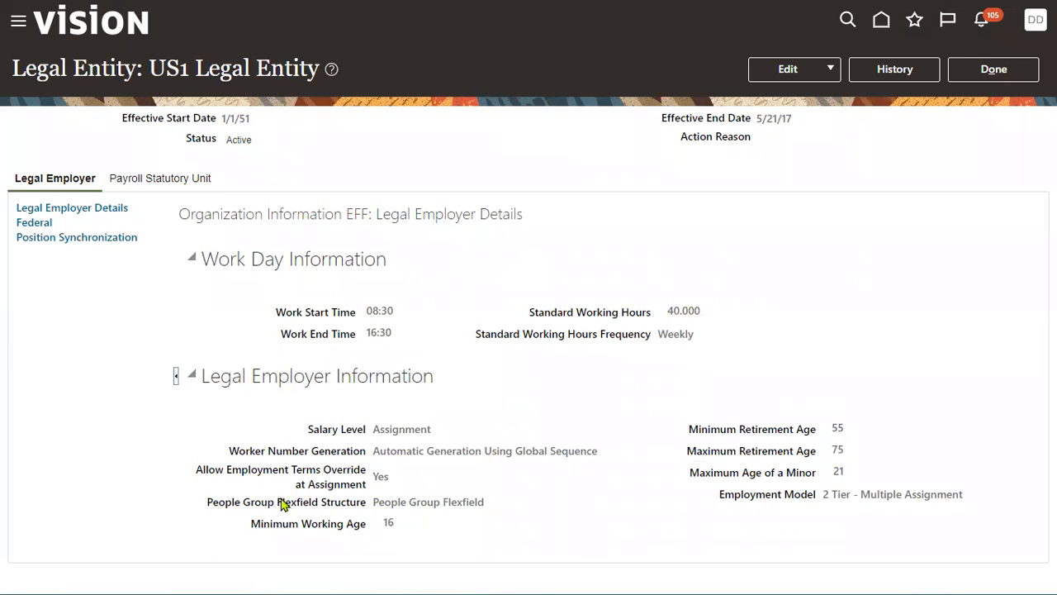
- Correct the US1 Legal Entity record by clearing its People Group Flexfield Structure, and submit the change
left_click_drag(210, 506, 366, 510)
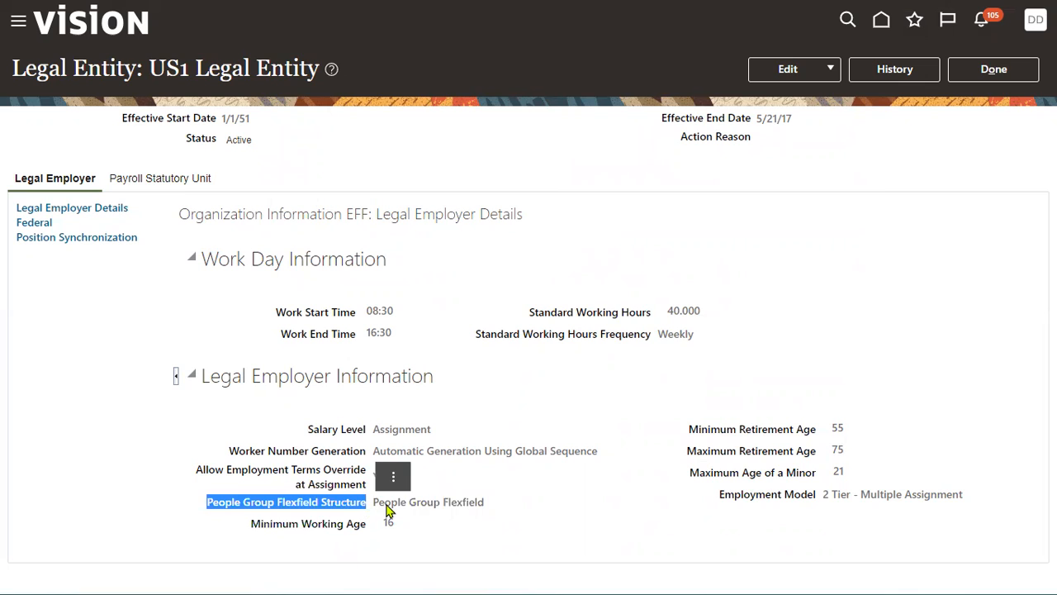
left_click(821, 72)
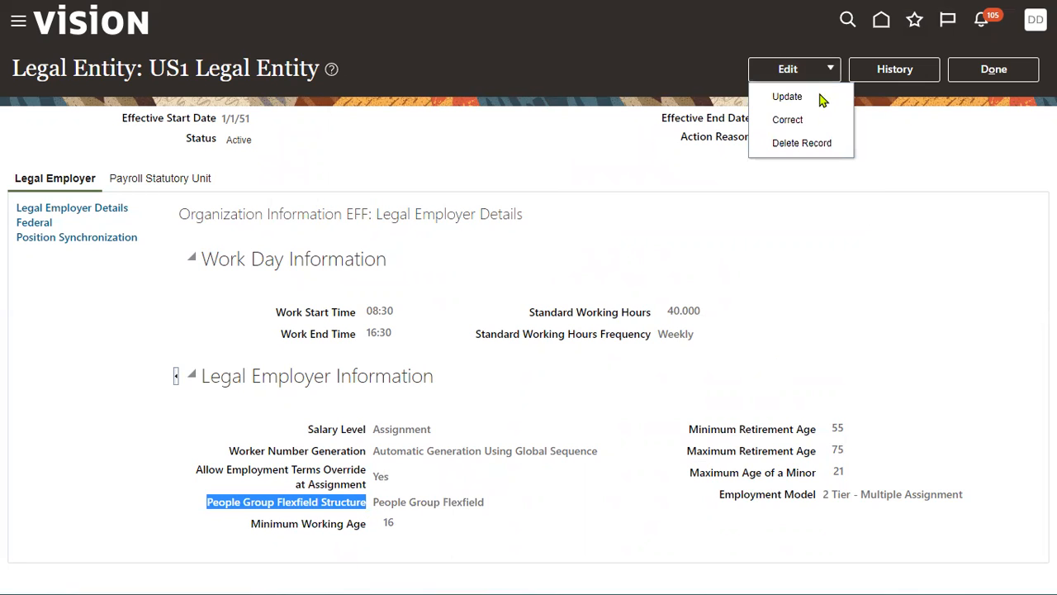
left_click(810, 121)
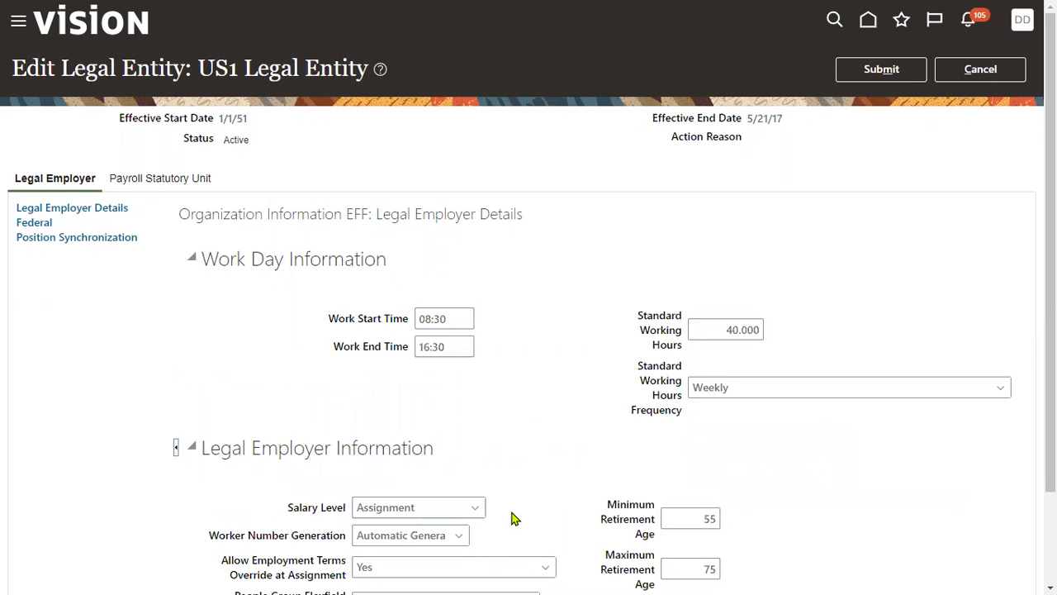
scroll(515, 514, "down", 1)
left_click(529, 491)
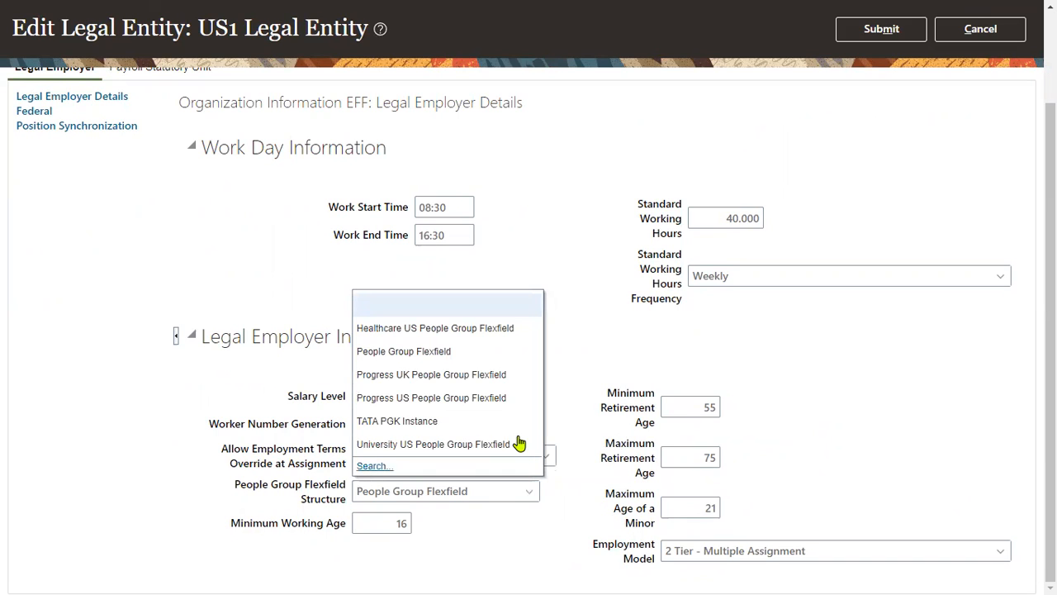
left_click(551, 406)
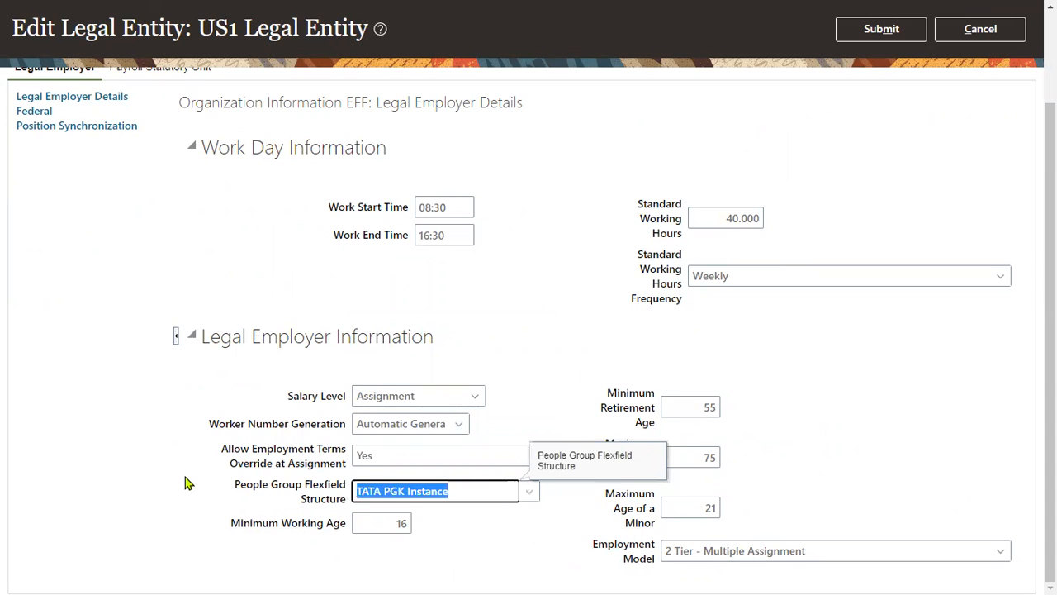
key("Delete")
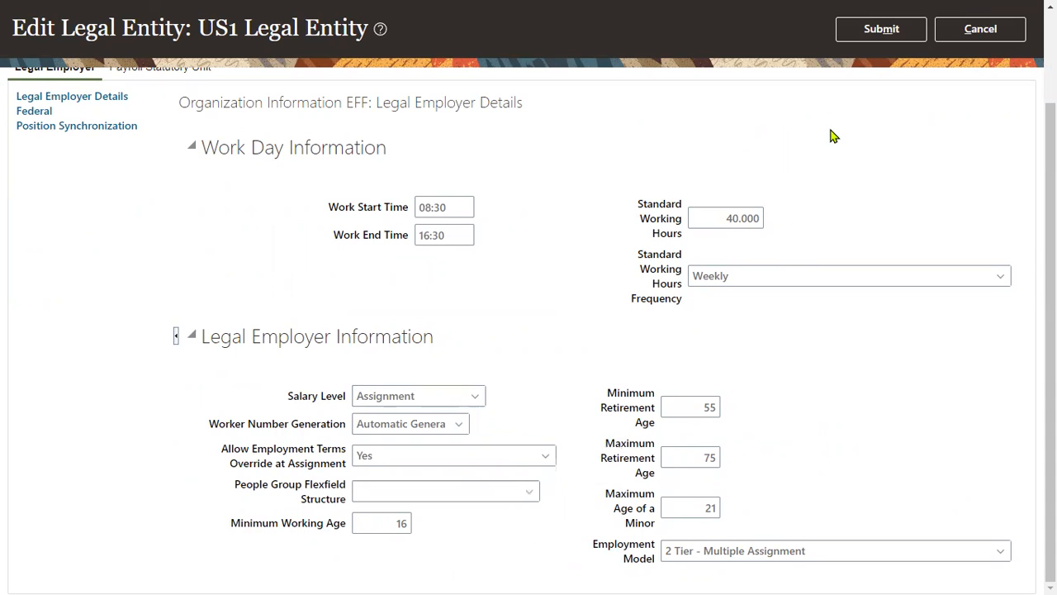
left_click(882, 29)
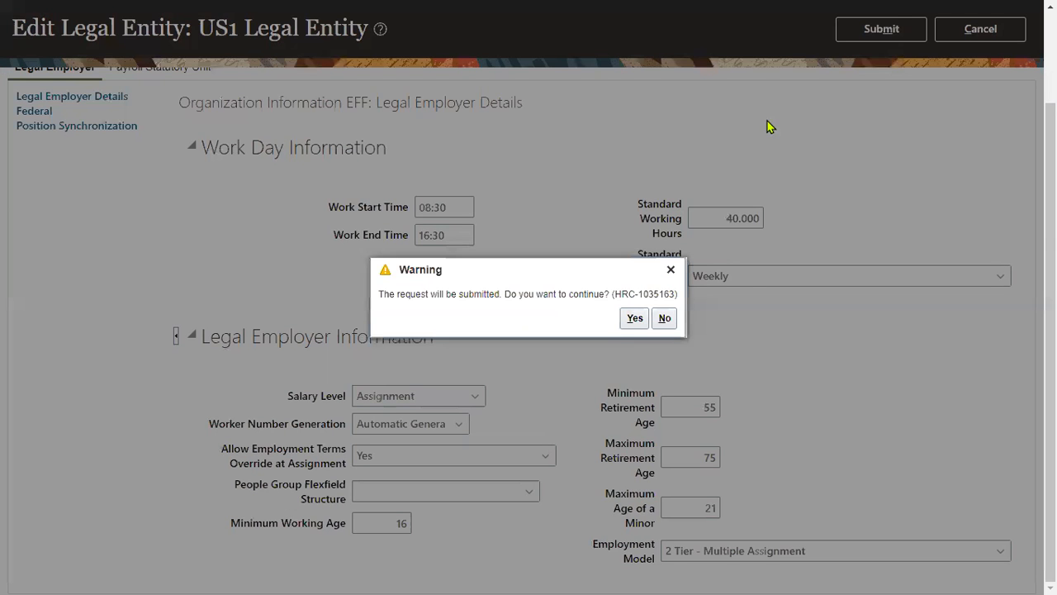
left_click(634, 318)
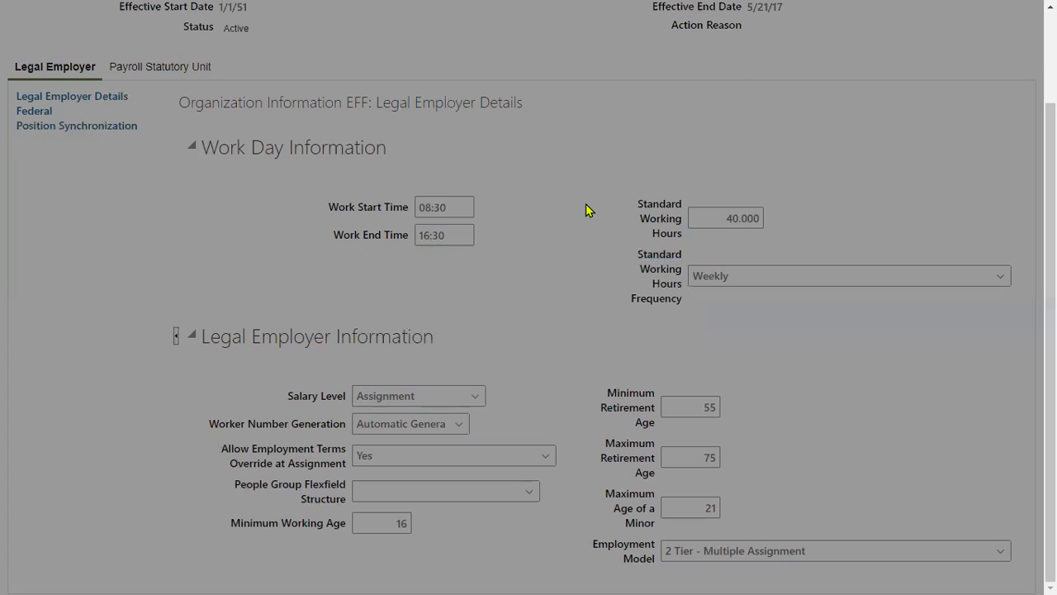
left_click(574, 319)
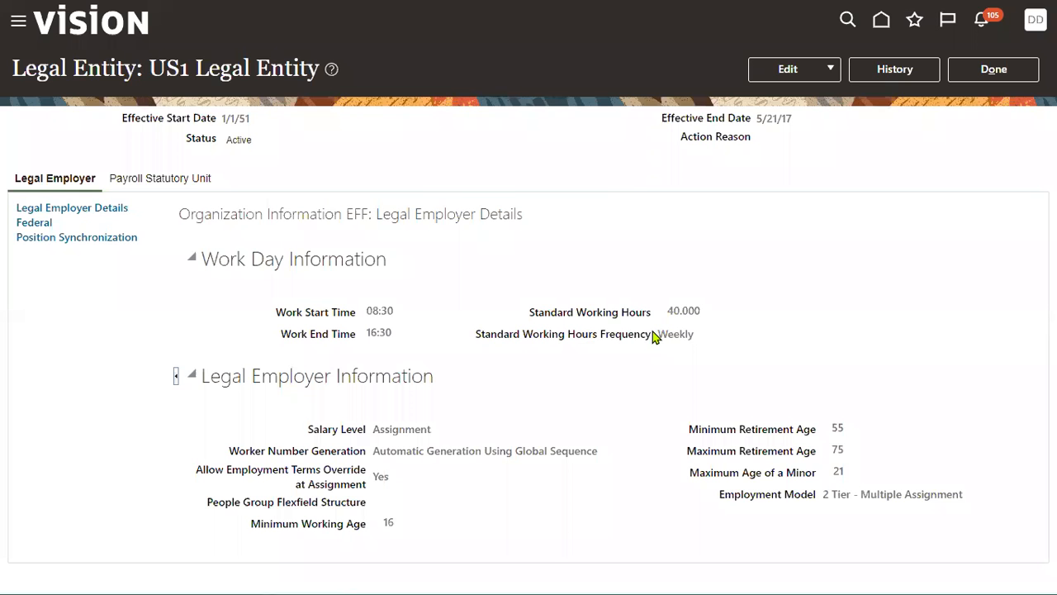
- Close the US1 Legal Entity record and go to Person Management under My Client Groups
left_click(992, 69)
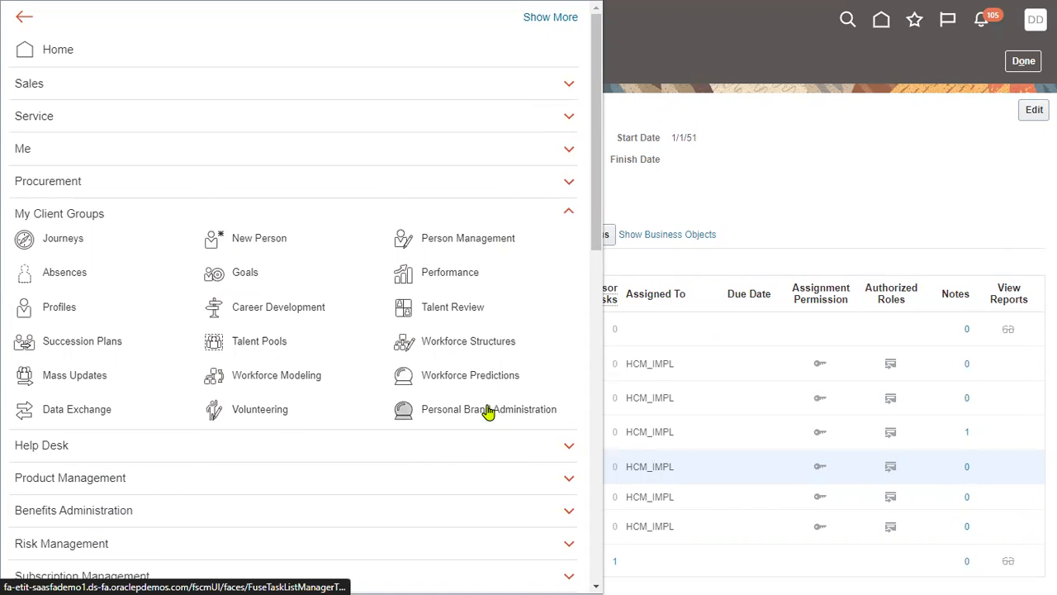
scroll(479, 408, "down", 3)
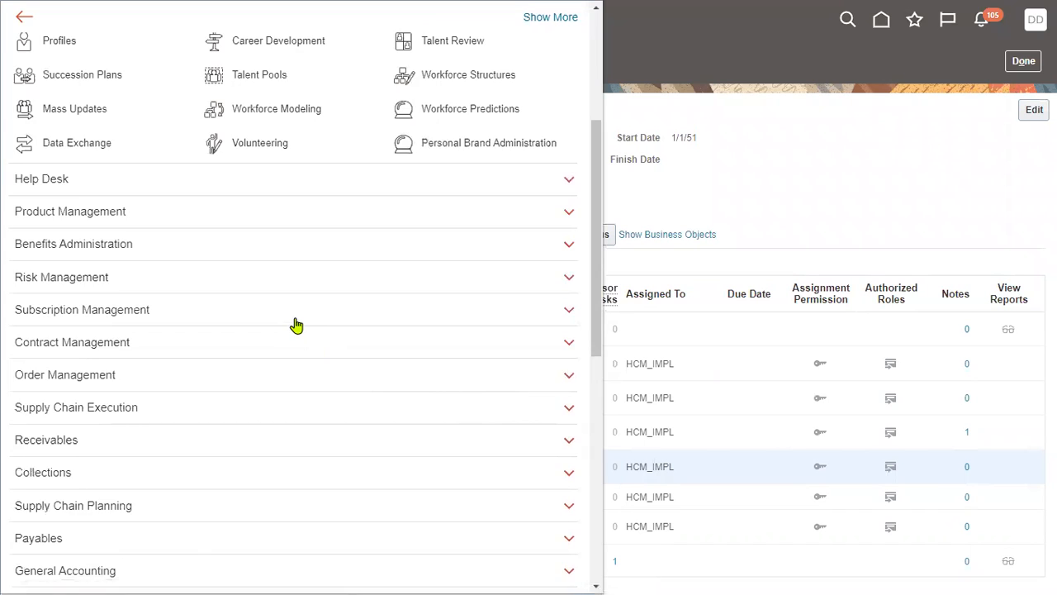
scroll(295, 323, "down", 6)
scroll(295, 323, "up", 7)
scroll(295, 323, "up", 3)
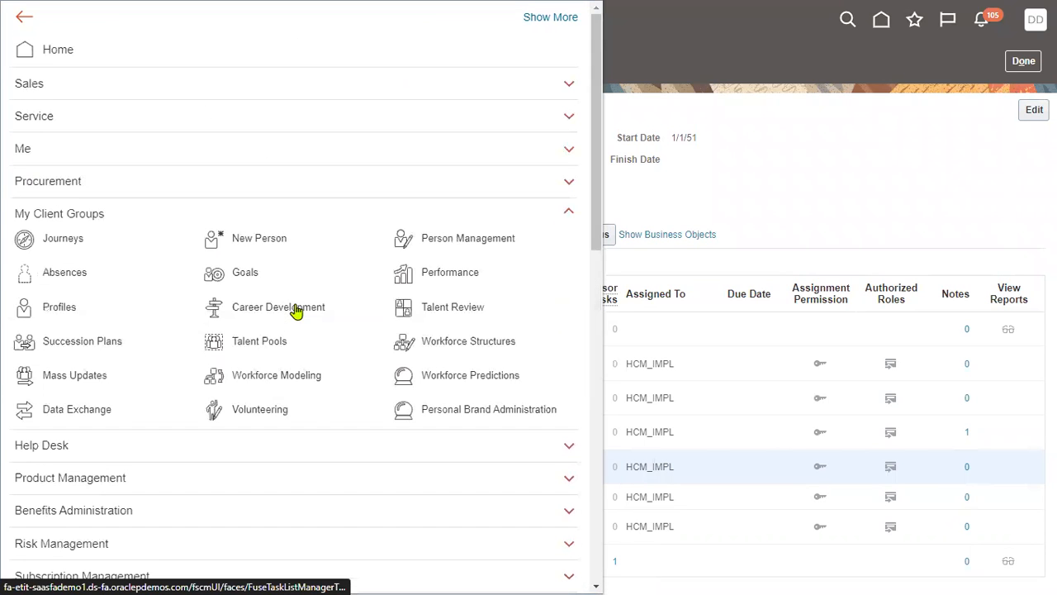
left_click(444, 246)
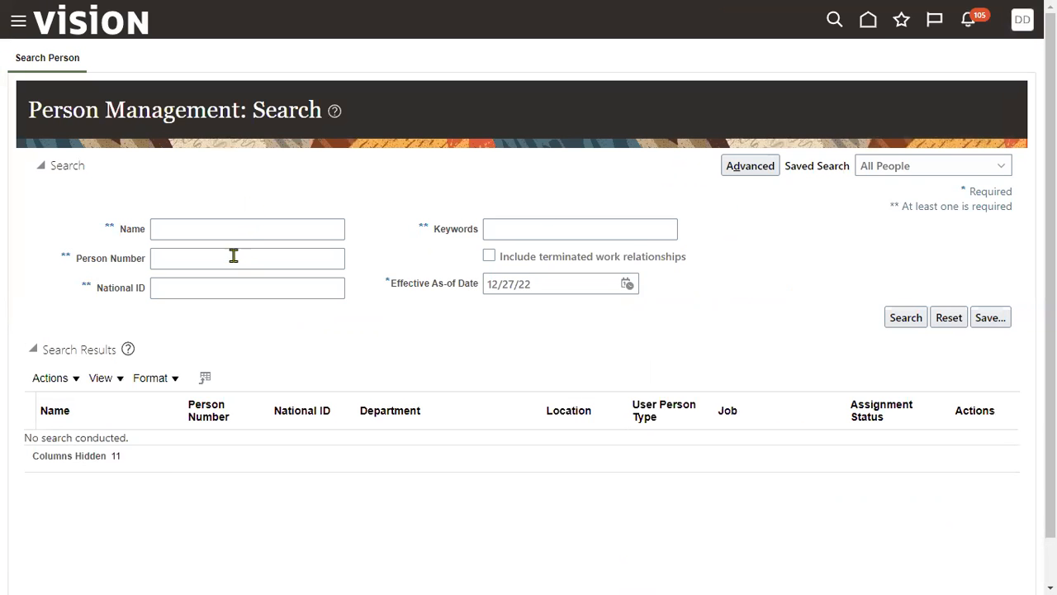
- Search for the worker by name and open the Redwood City Receivables Manager record with the Employee person type
left_click(228, 261)
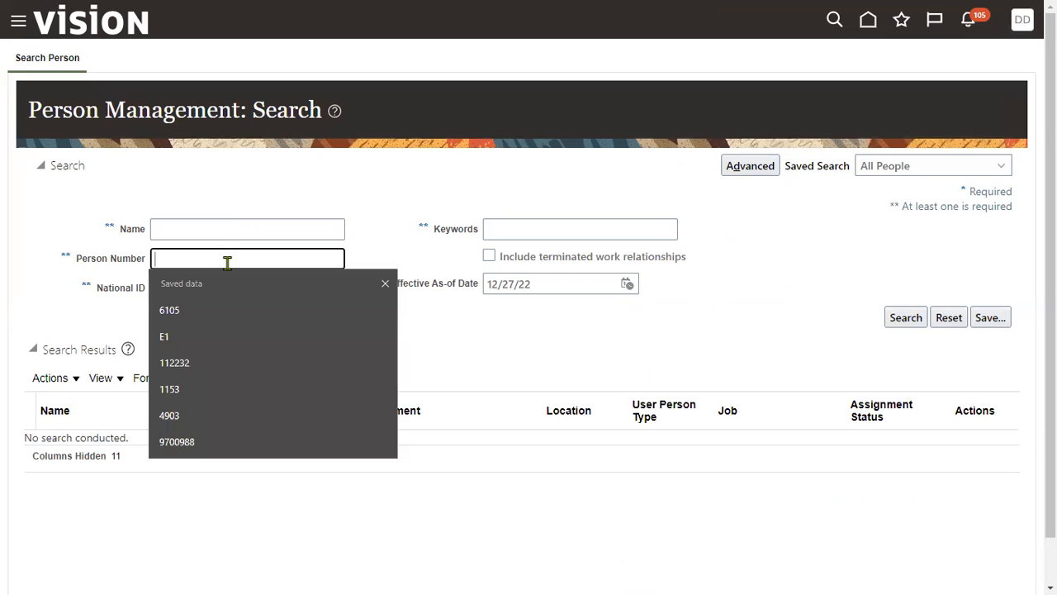
left_click(238, 229)
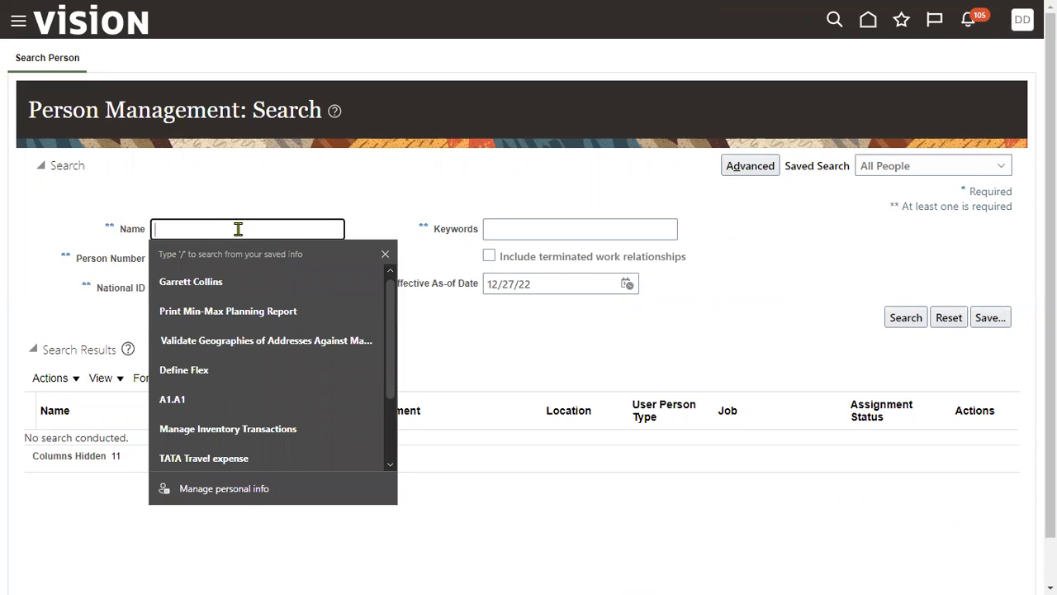
type("suresh")
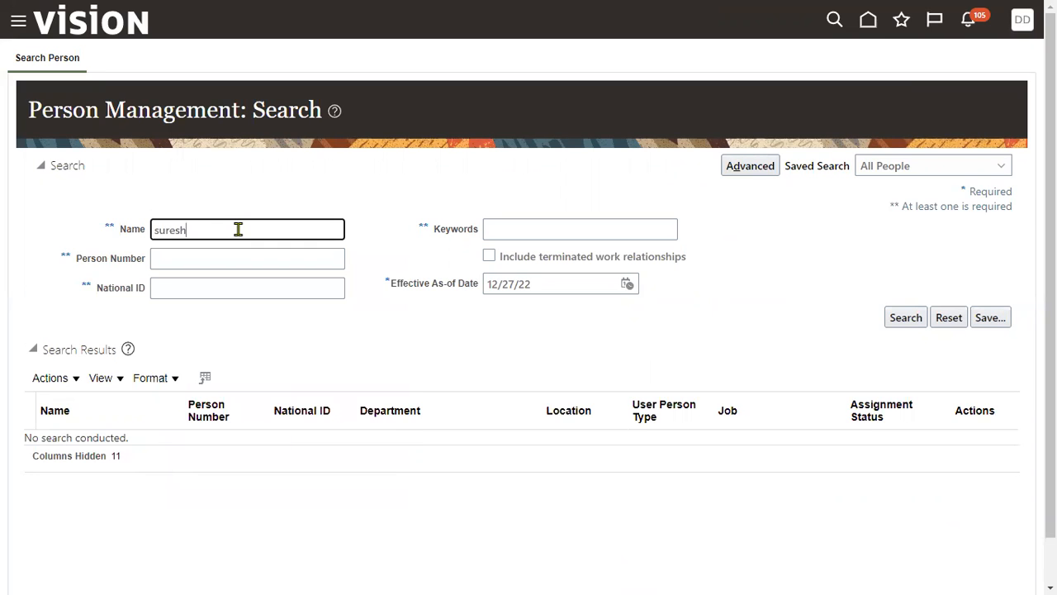
key("Return")
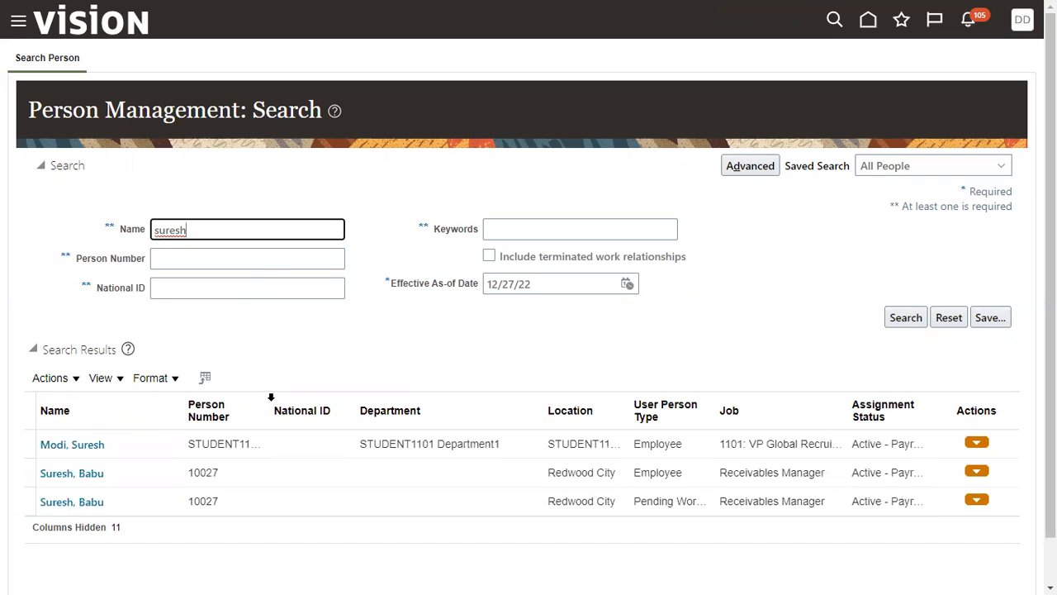
left_click(235, 474)
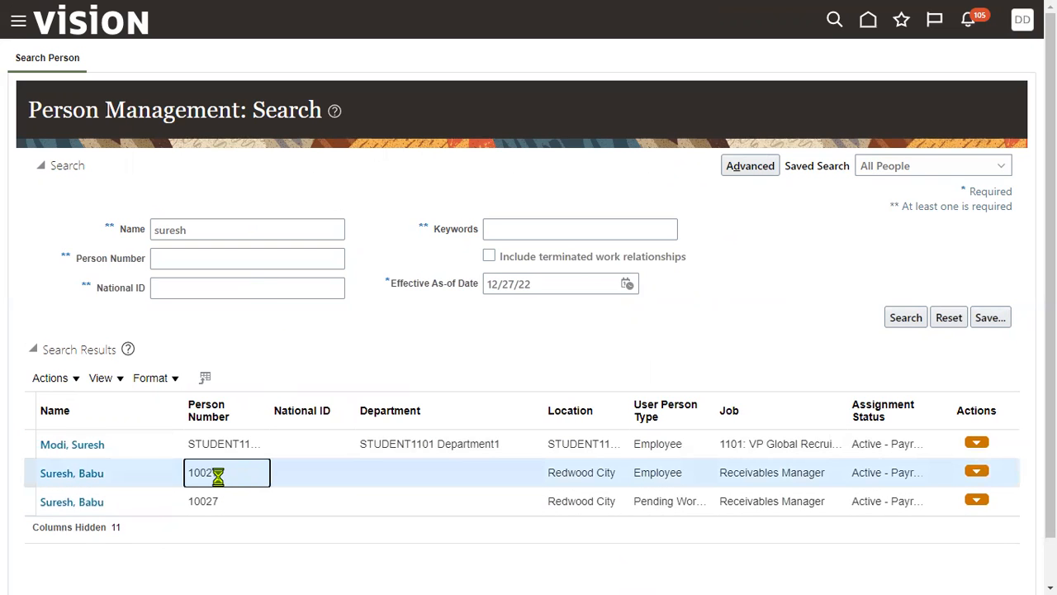
left_click(88, 476)
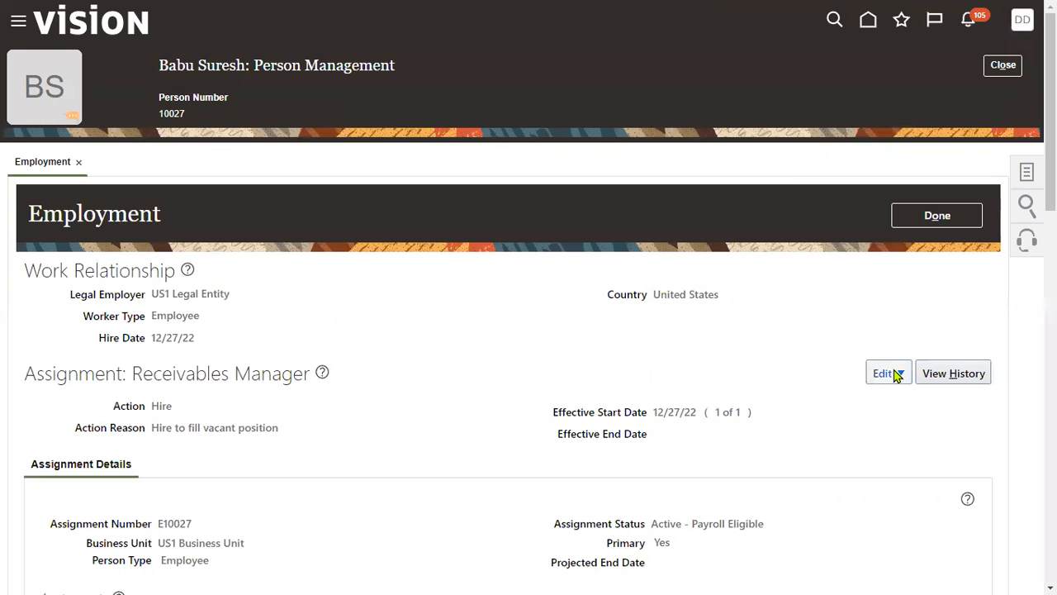
- Start a correction of the Receivables Manager assignment with action Hire and reason Hire to fill vacant position
left_click(897, 376)
left_click(891, 423)
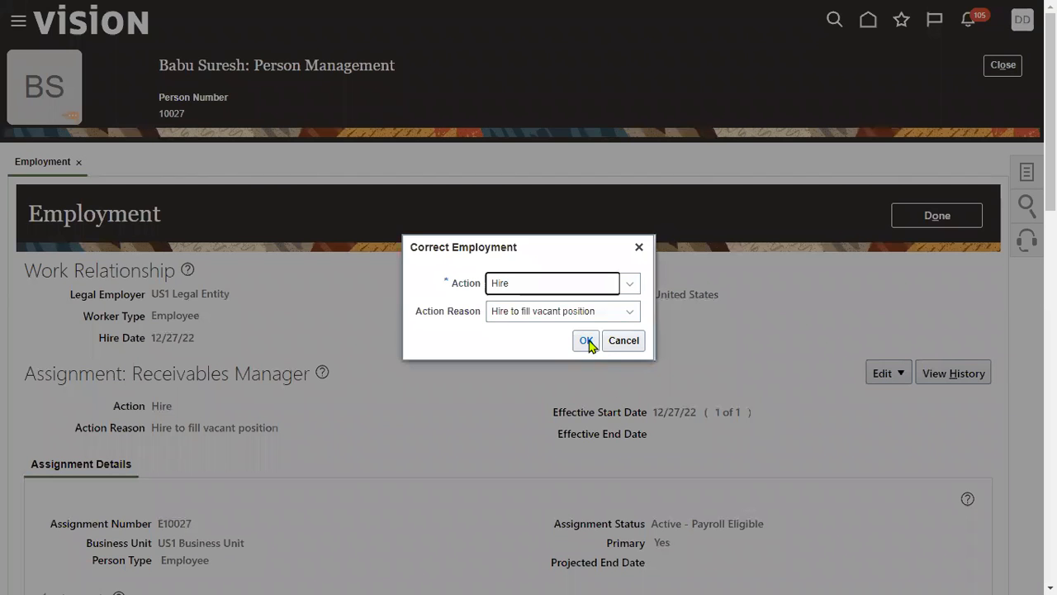
left_click(587, 341)
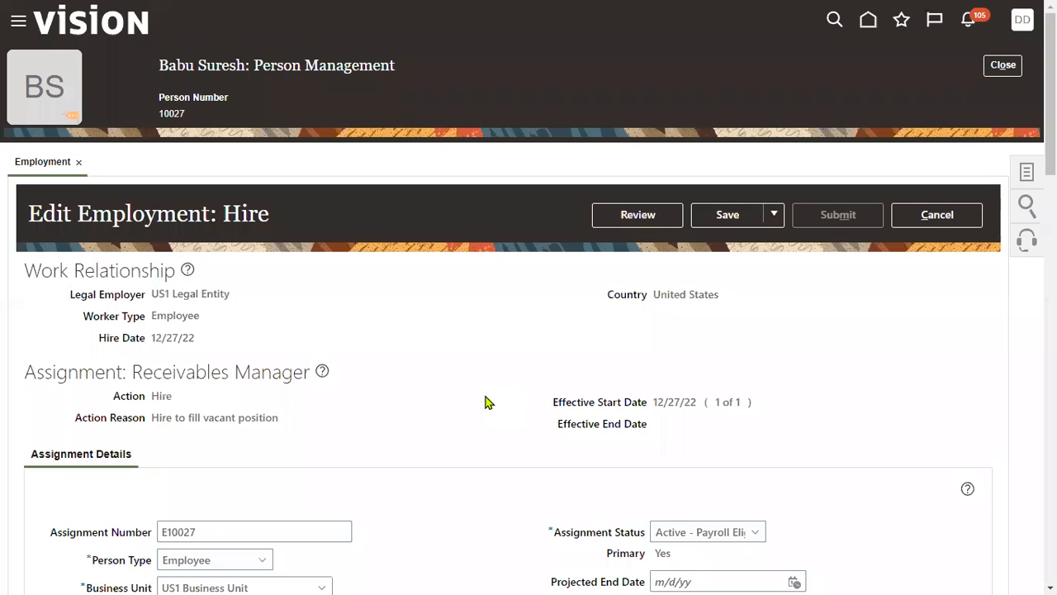
- Check which segments the People Group field offers in the assignment's job details, and close its dialog
scroll(486, 403, "down", 3)
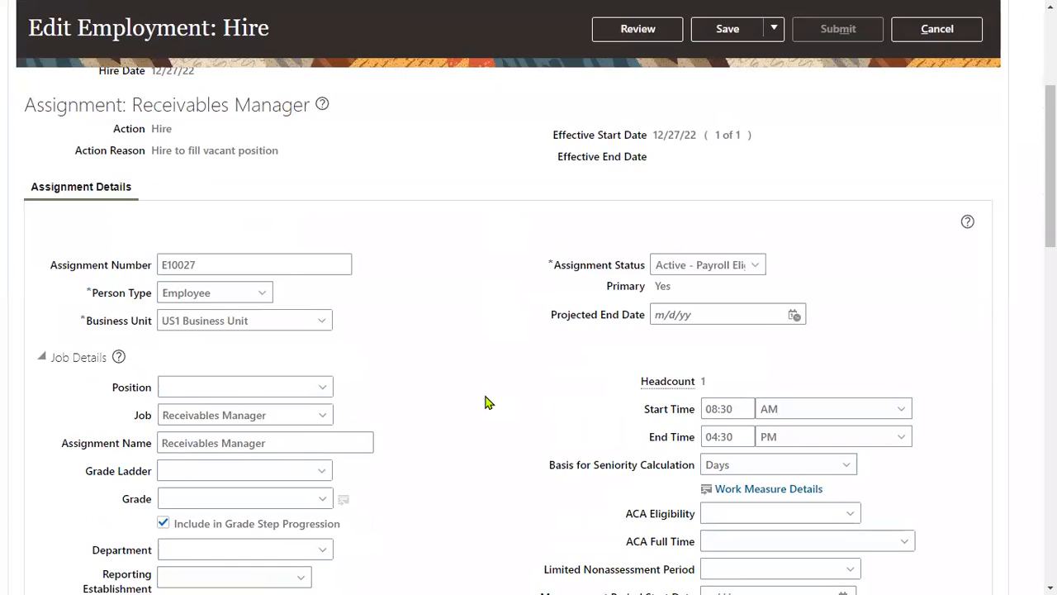
scroll(486, 403, "down", 3)
left_click_drag(628, 518, 686, 523)
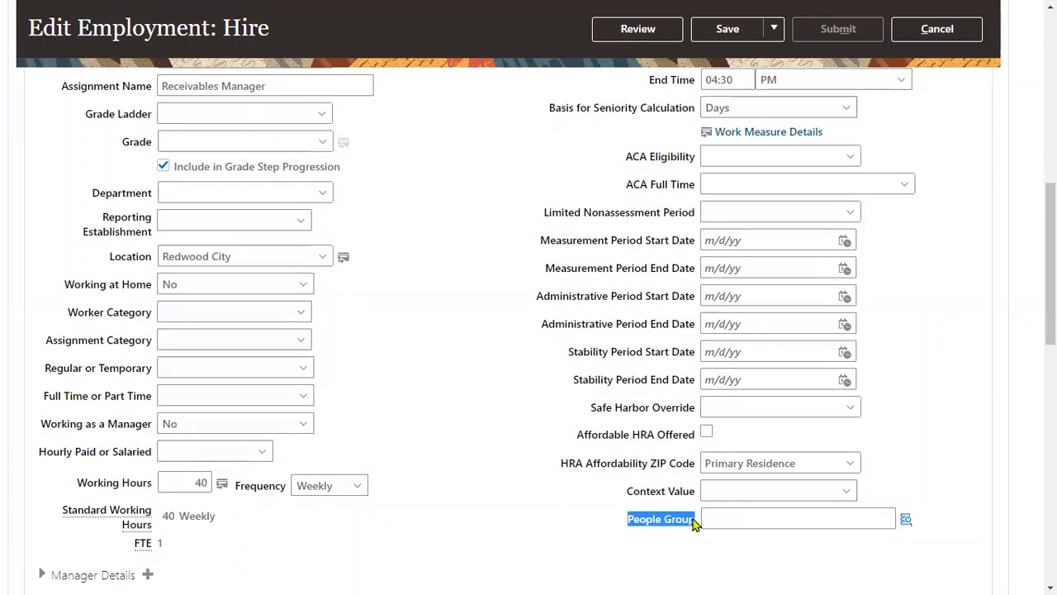
left_click(694, 541)
left_click(907, 520)
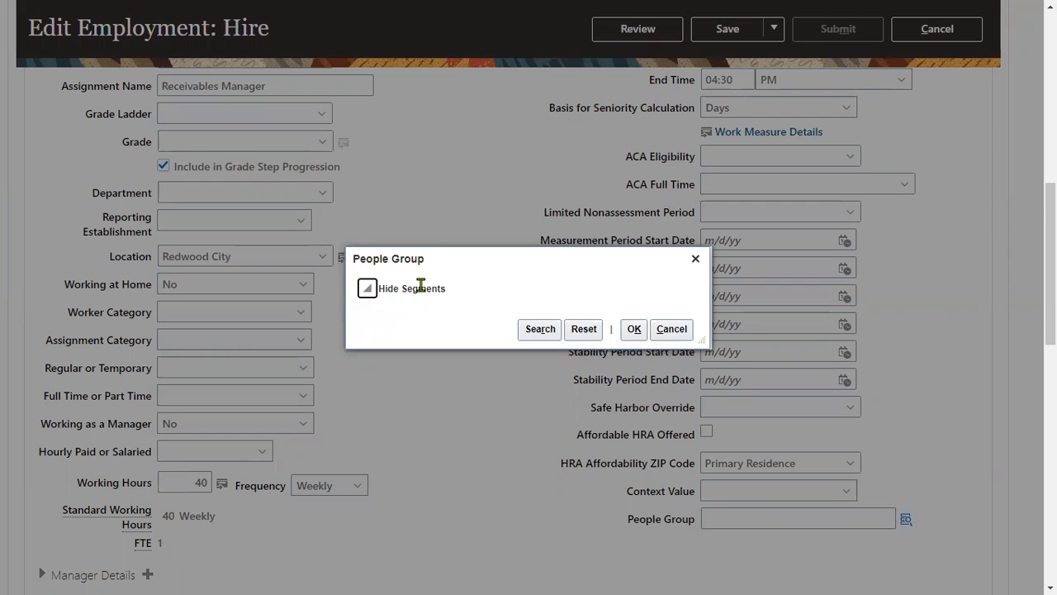
left_click(696, 258)
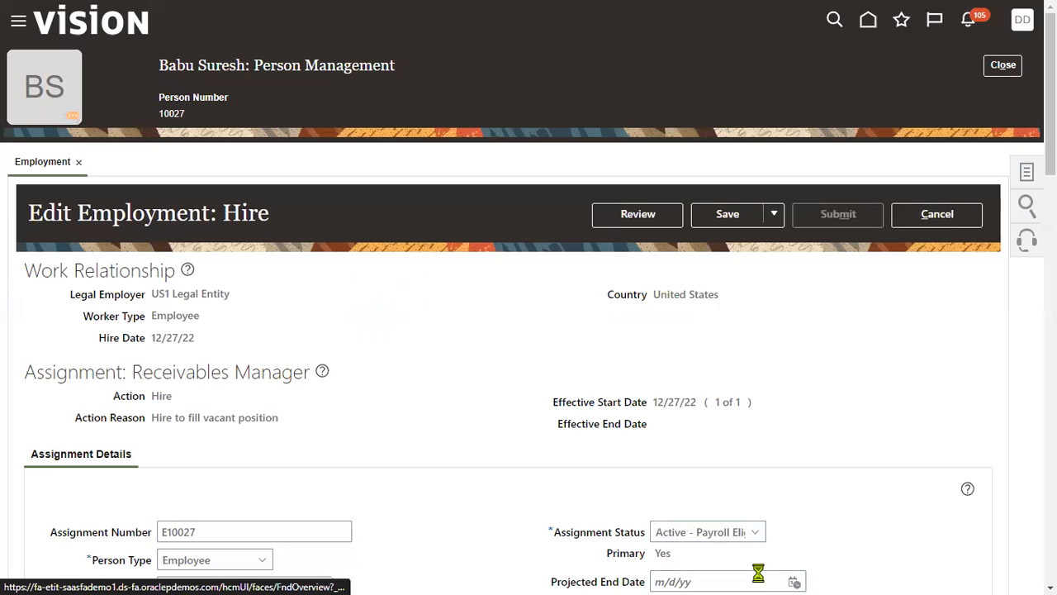
- Recheck the People Group segments on the reloaded employment page and dismiss the dialog
scroll(704, 475, "down", 9)
left_click(906, 433)
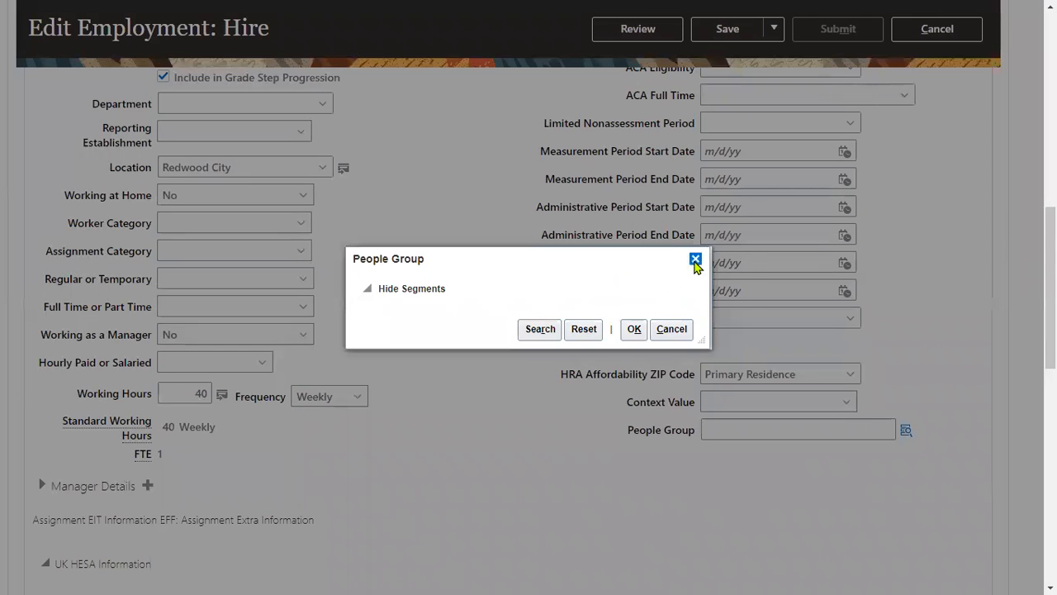
left_click(696, 261)
- In the new hire's People Group, set TATA Skills to Accounting Skills (Tally) and TATA Domain to Finance
key("F11")
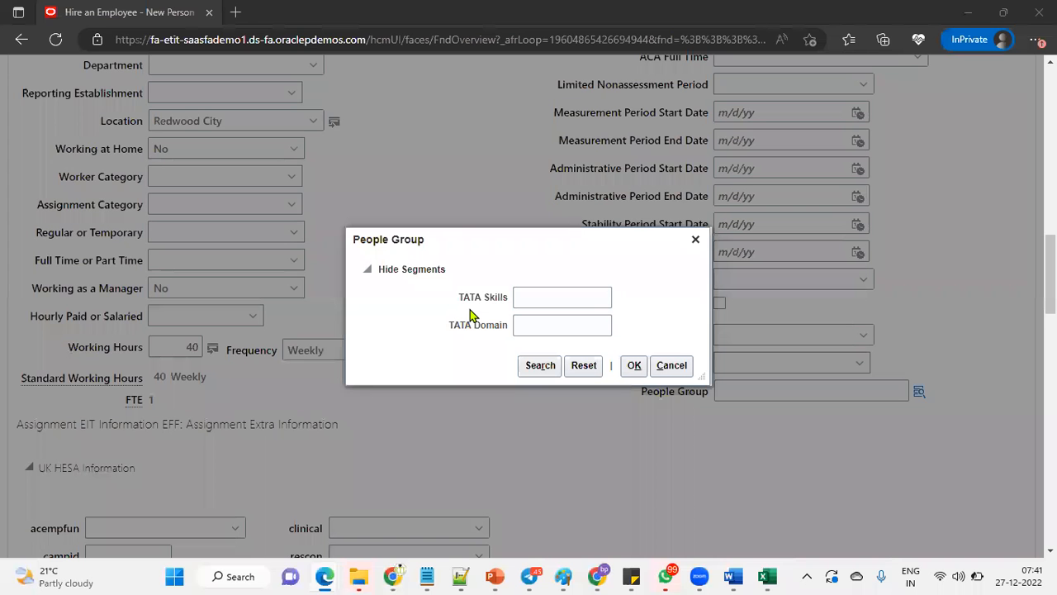
left_click_drag(459, 299, 512, 304)
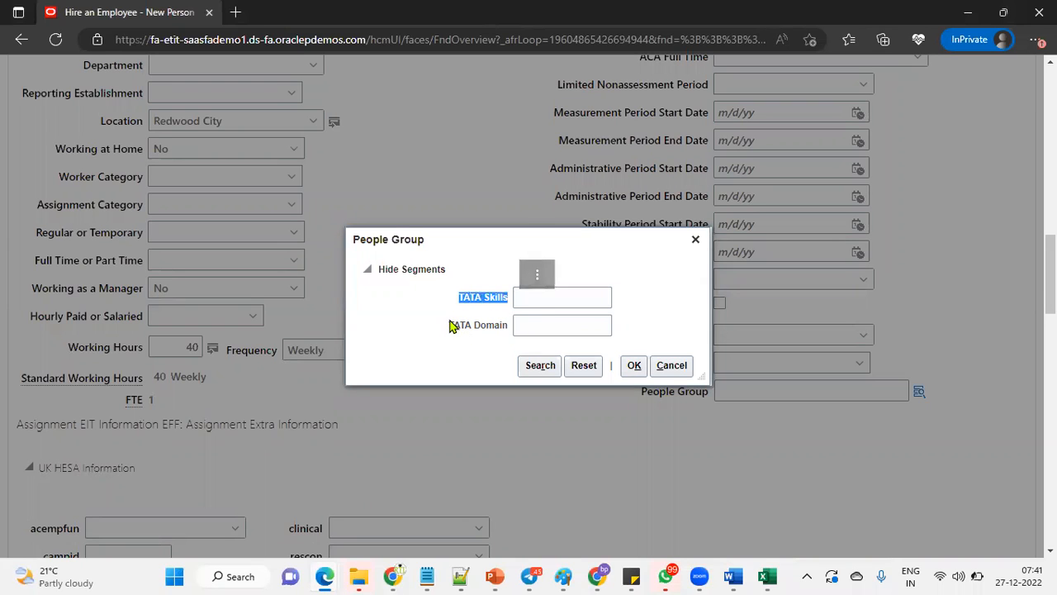
left_click_drag(448, 323, 507, 328)
left_click(577, 296)
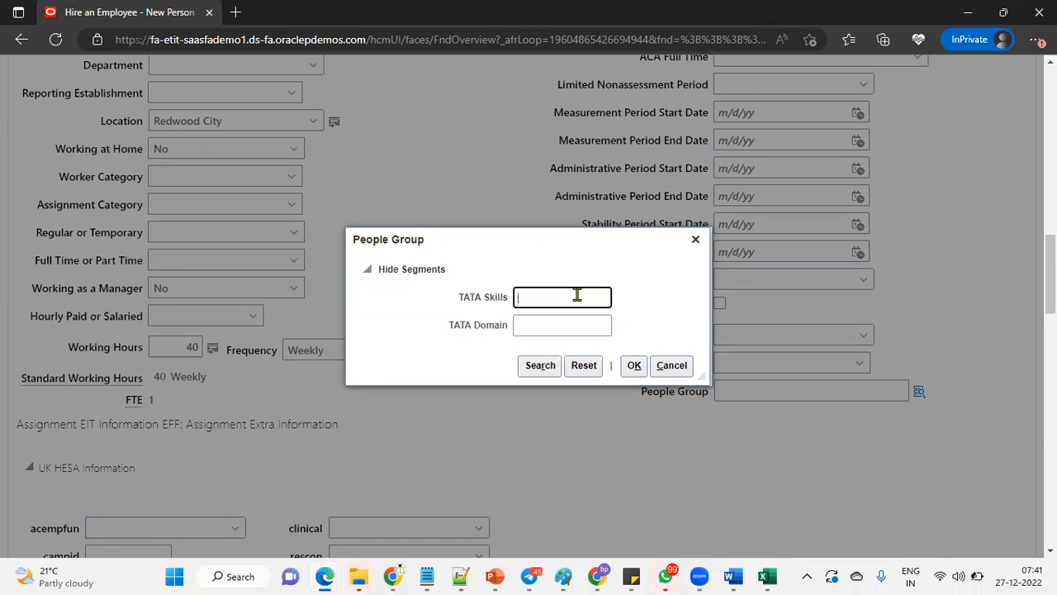
type("Accounting Skills (Tally)")
key("Tab")
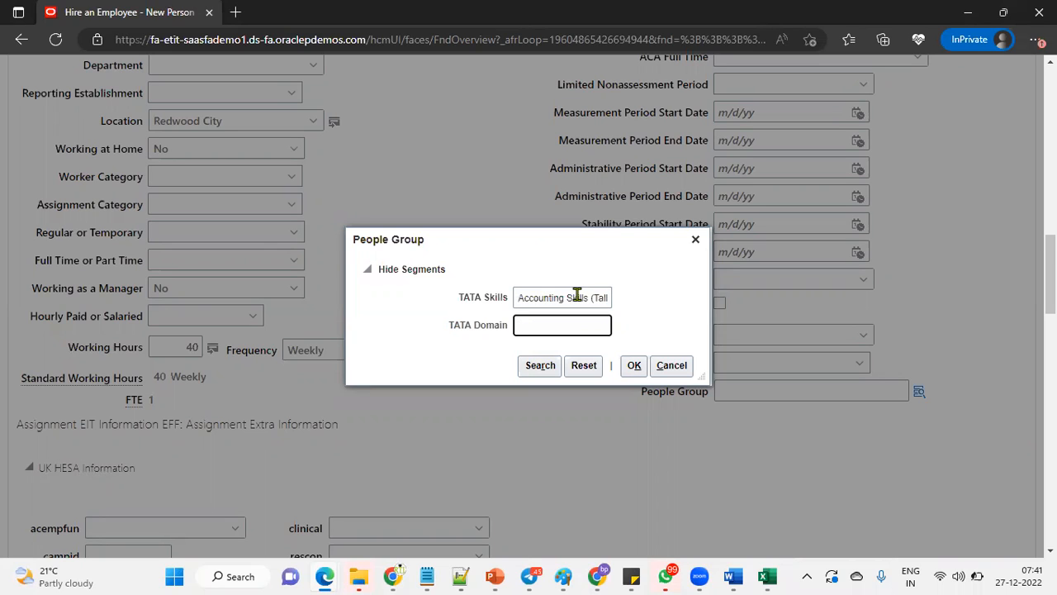
type("Finance")
left_click(634, 367)
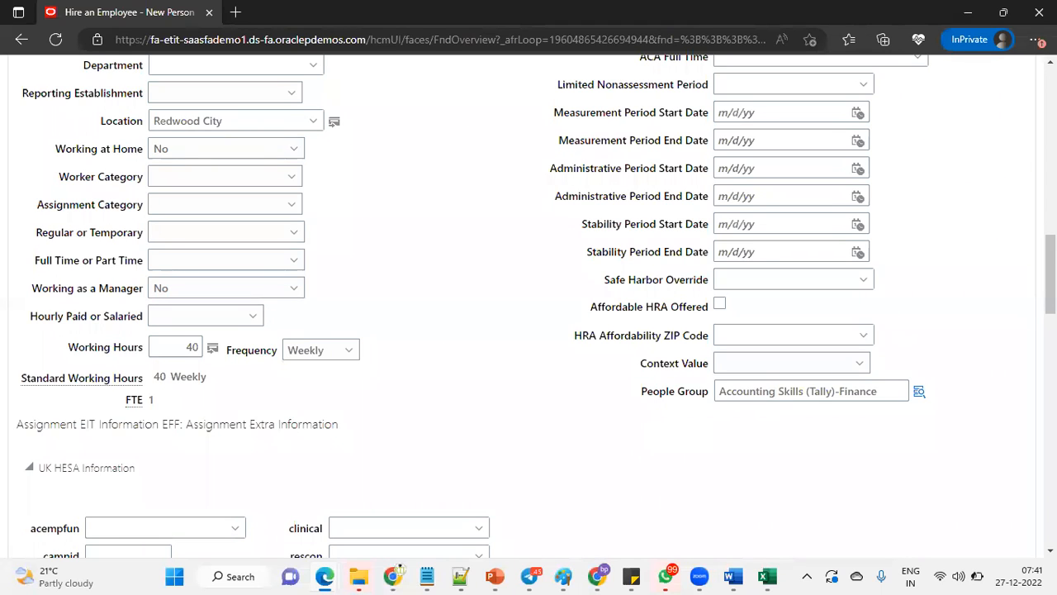
- Show the Hire an Employee page in full screen and reopen the segments of its People Group field
left_click(1037, 39)
left_click(1037, 121)
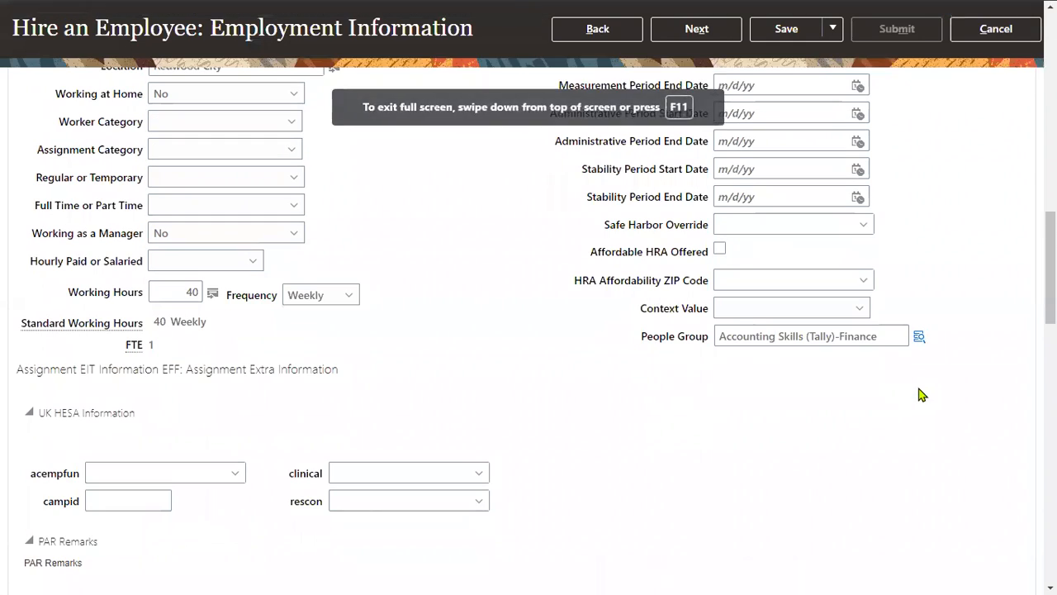
left_click(920, 337)
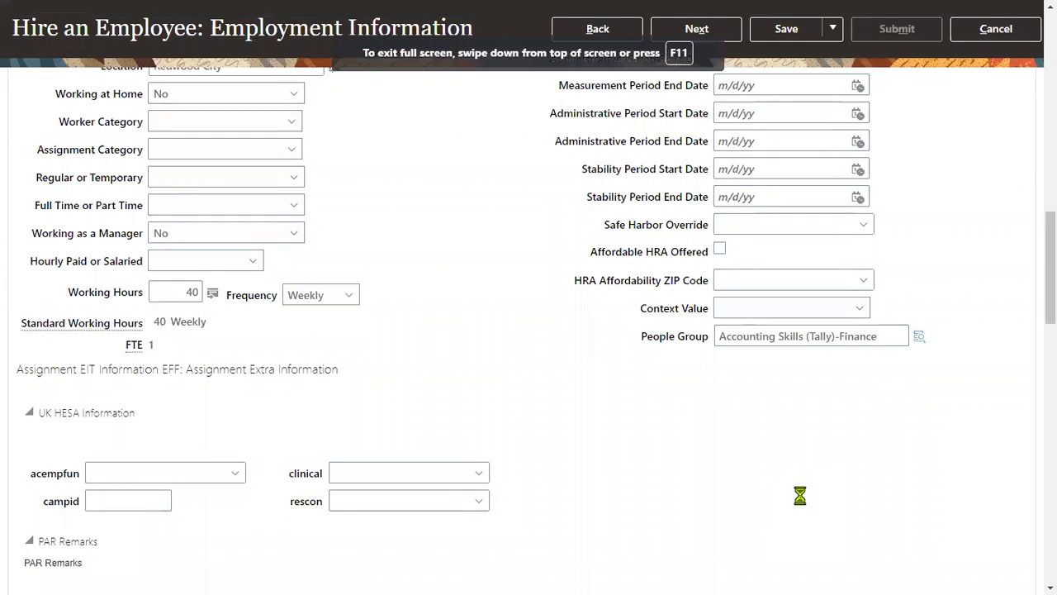
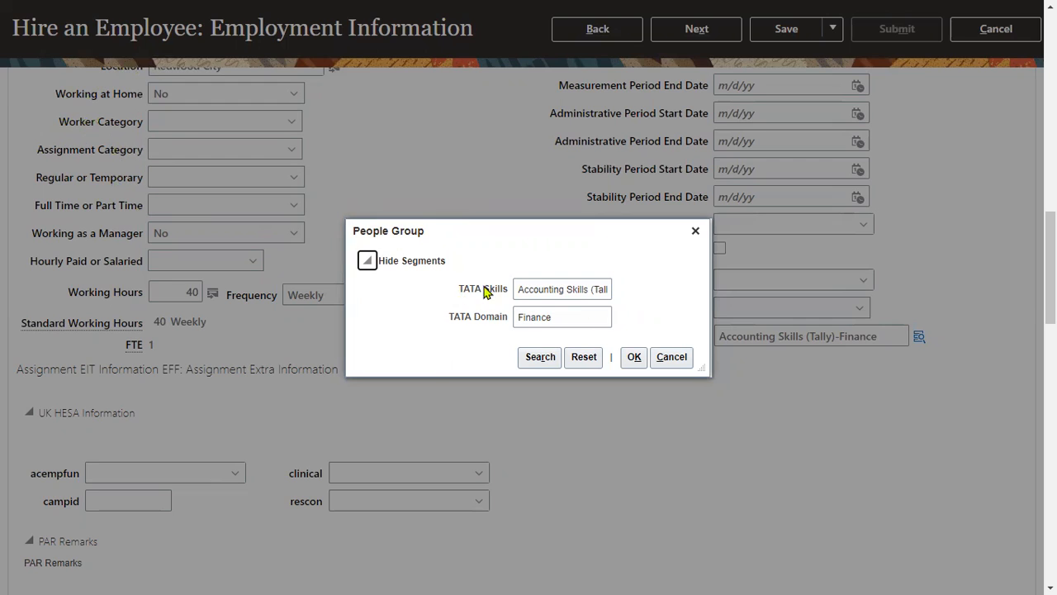
- Accept the People Group segments, proceed past compensation to the review, and submit the new employee's hire
left_click(634, 357)
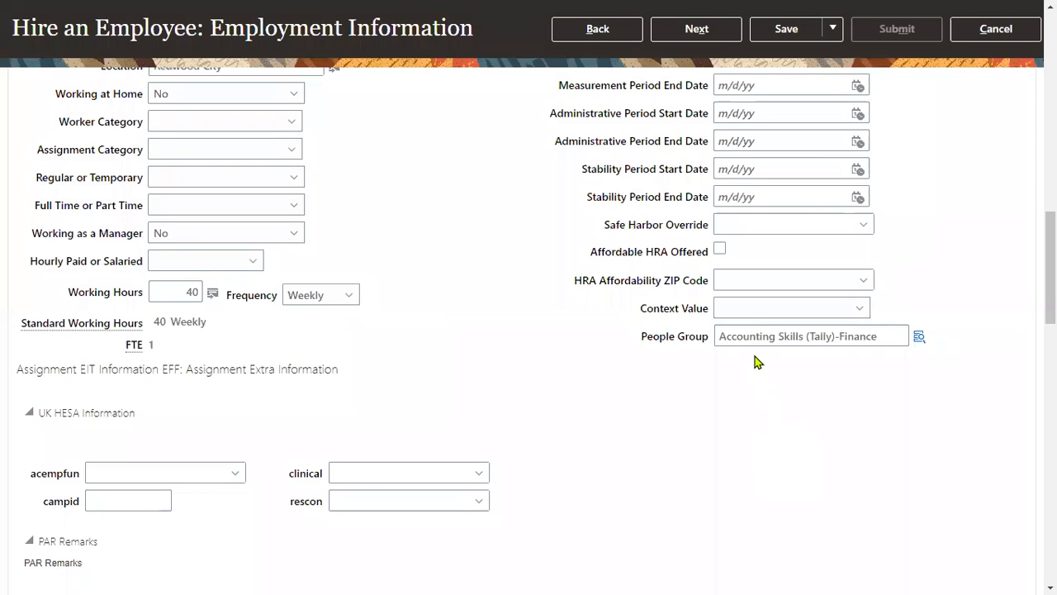
left_click(719, 30)
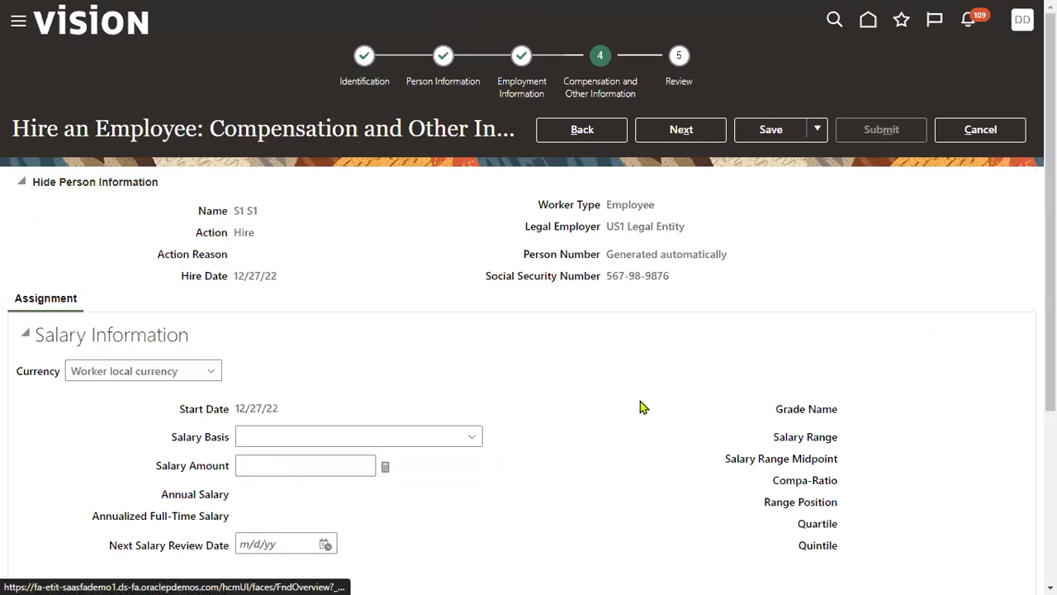
left_click(692, 126)
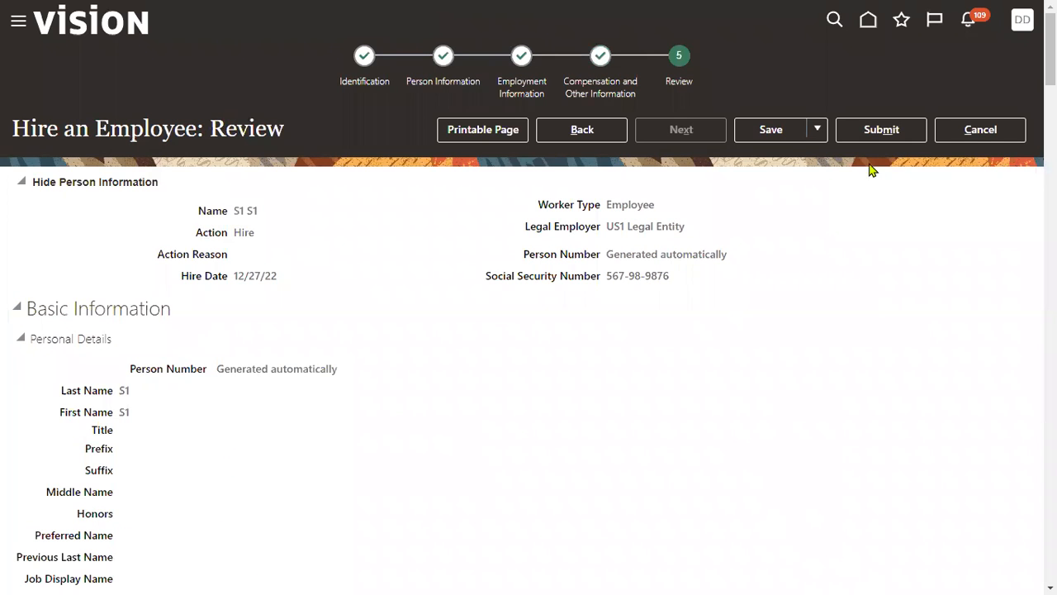
left_click(881, 130)
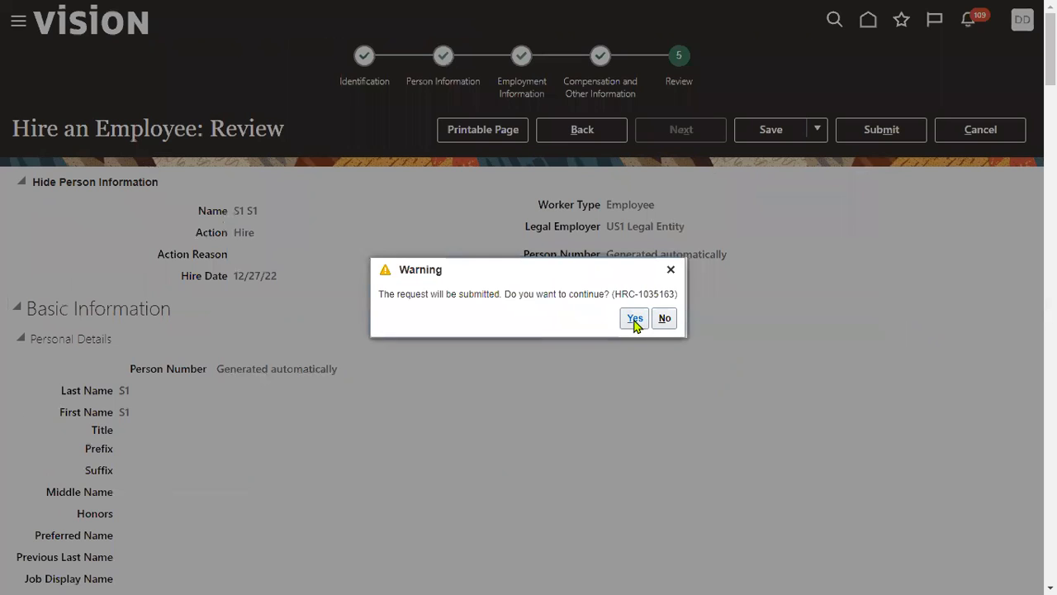
left_click(634, 318)
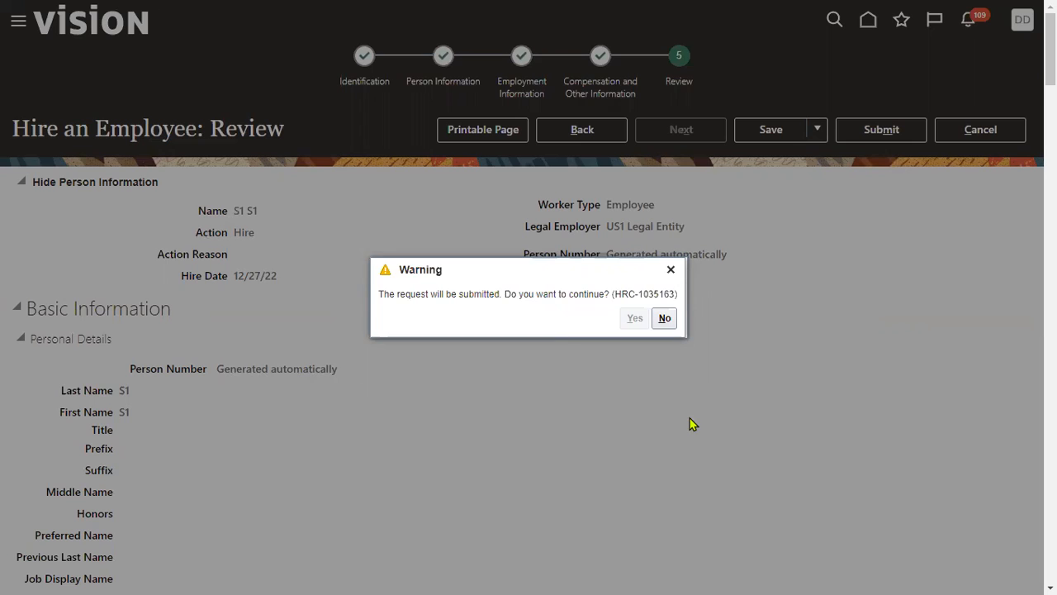
left_click(571, 318)
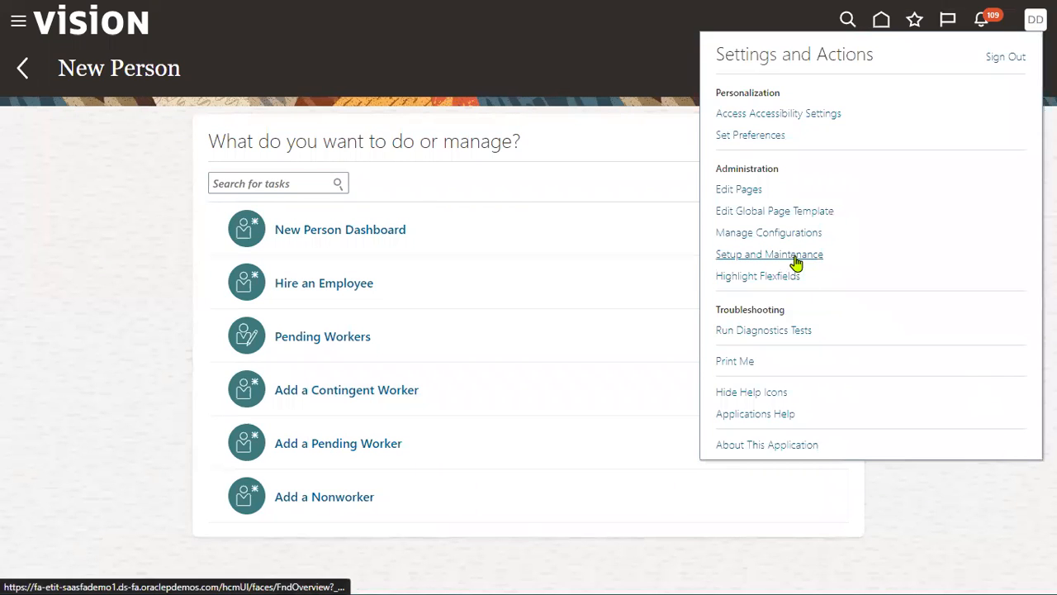
- Go to Setup and Maintenance, search the tasks for "element", and open the Elements task of Basic Payroll
left_click(795, 259)
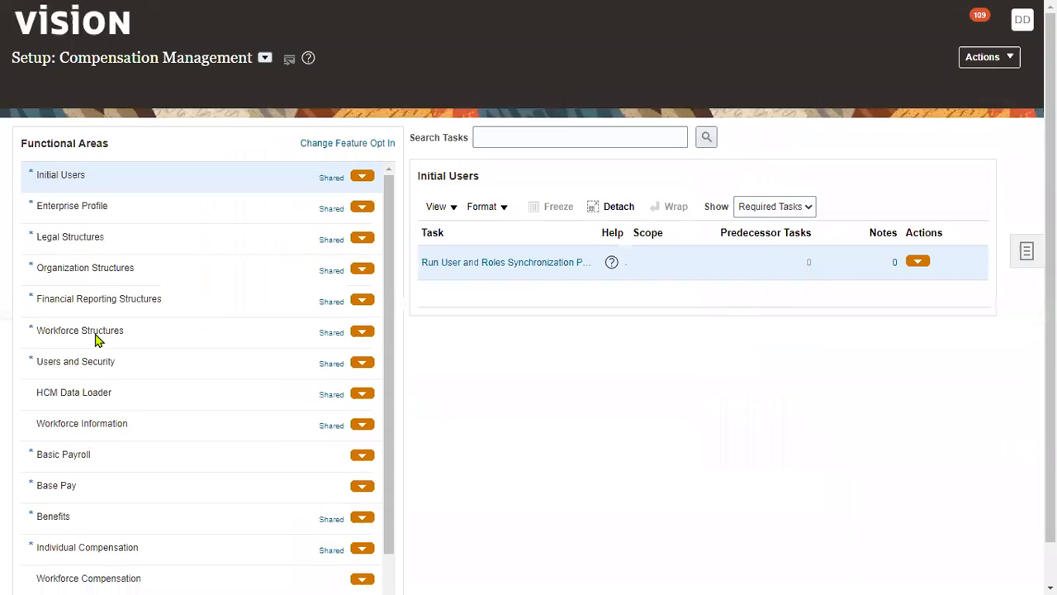
left_click(504, 105)
type("element")
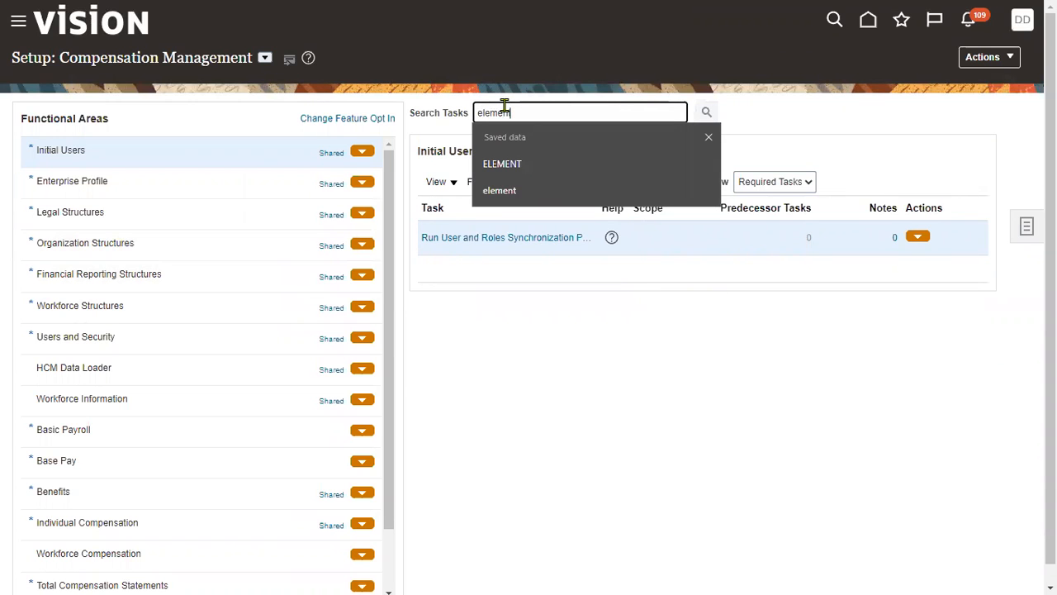
key("Return")
left_click(298, 272)
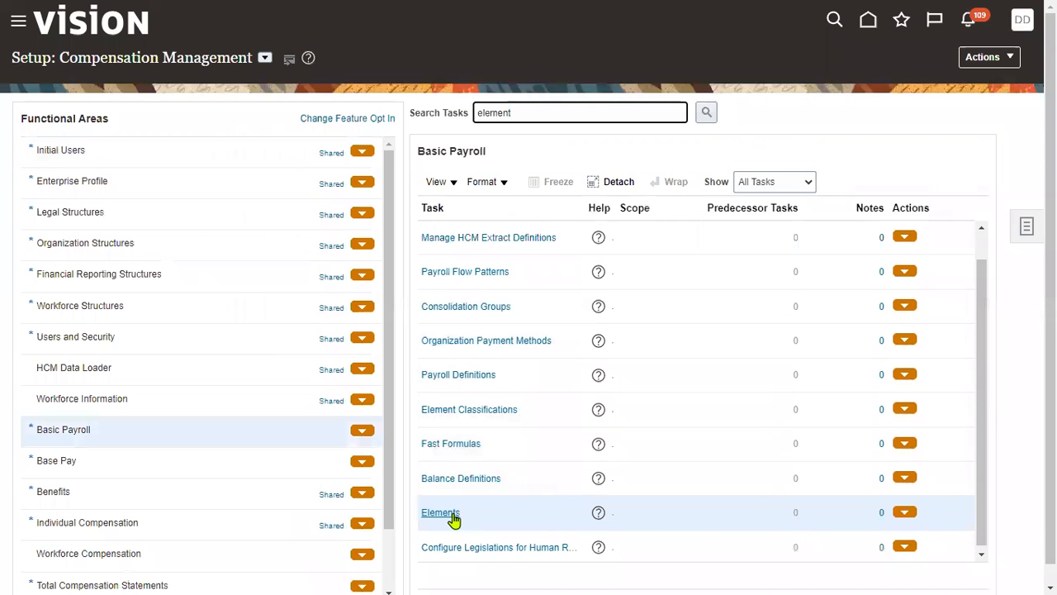
left_click(451, 513)
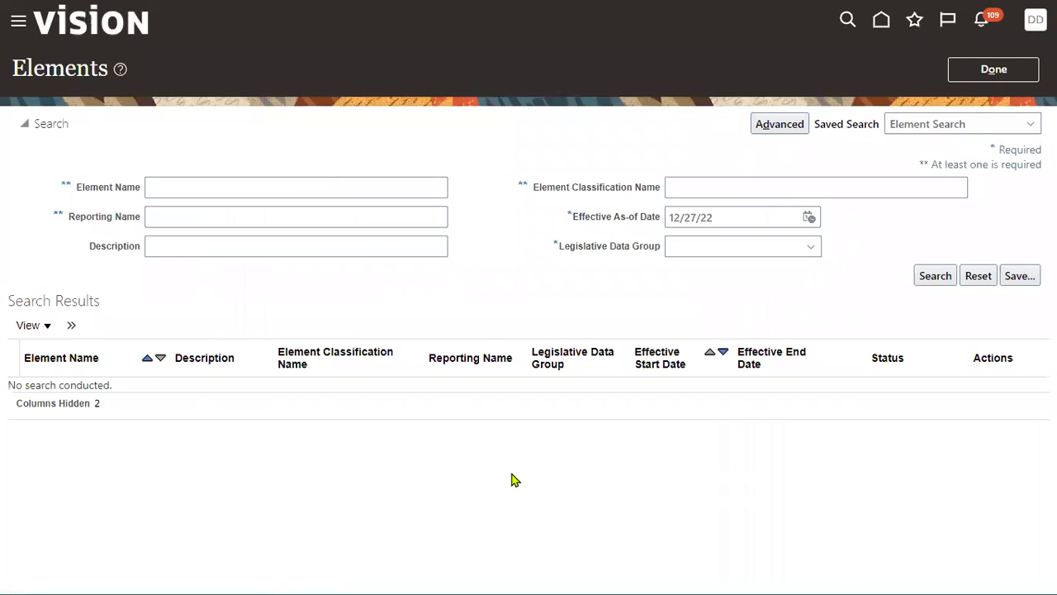
- Set the Legislative Data Group to US Legislative Data Group and try to search the elements with no name criterion
left_click(181, 190)
left_click(732, 248)
left_click(917, 280)
left_click(217, 186)
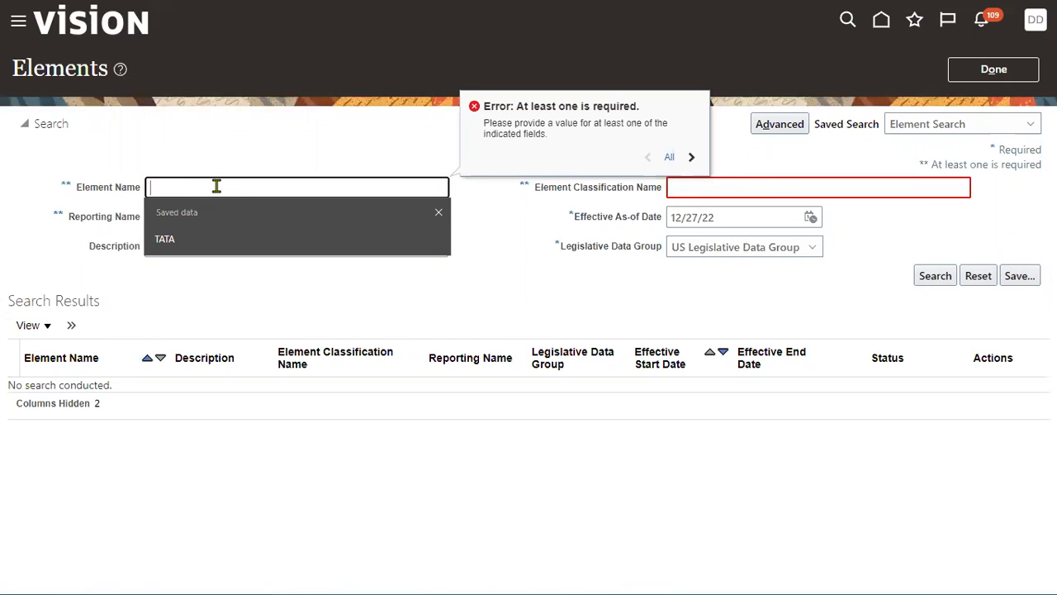
- Run an advanced search for elements whose name contains "Basic" and open USF BEN FEGLI Basic EE
left_click(780, 125)
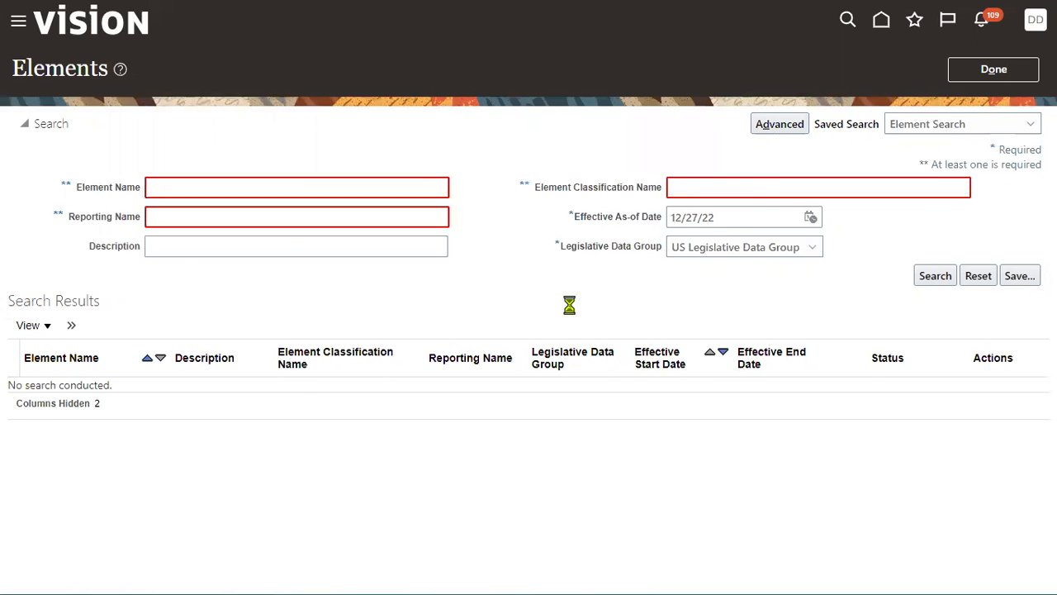
left_click(213, 186)
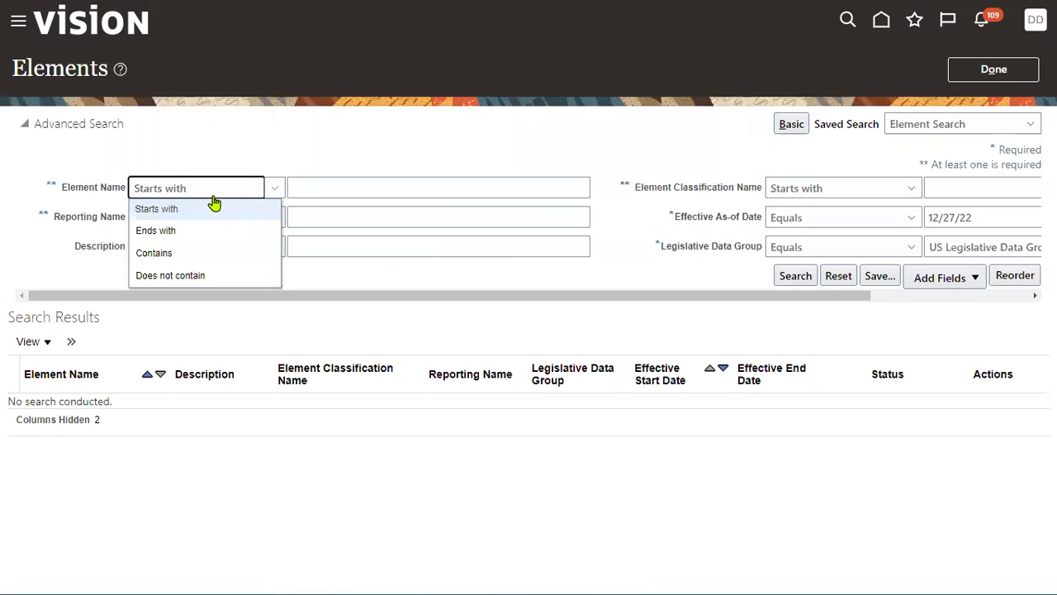
left_click(197, 262)
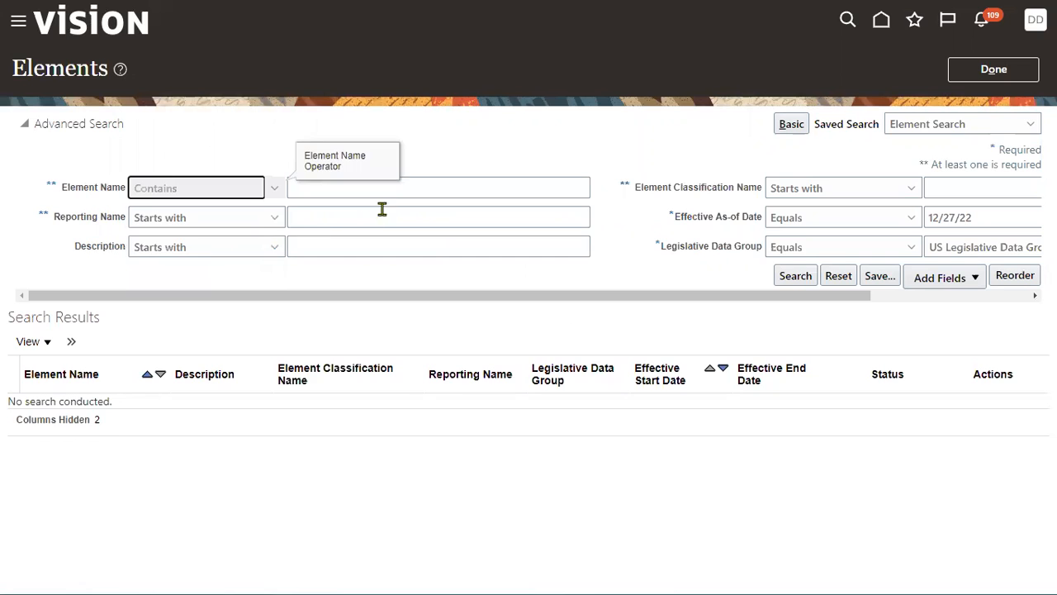
left_click(402, 185)
type("Basic")
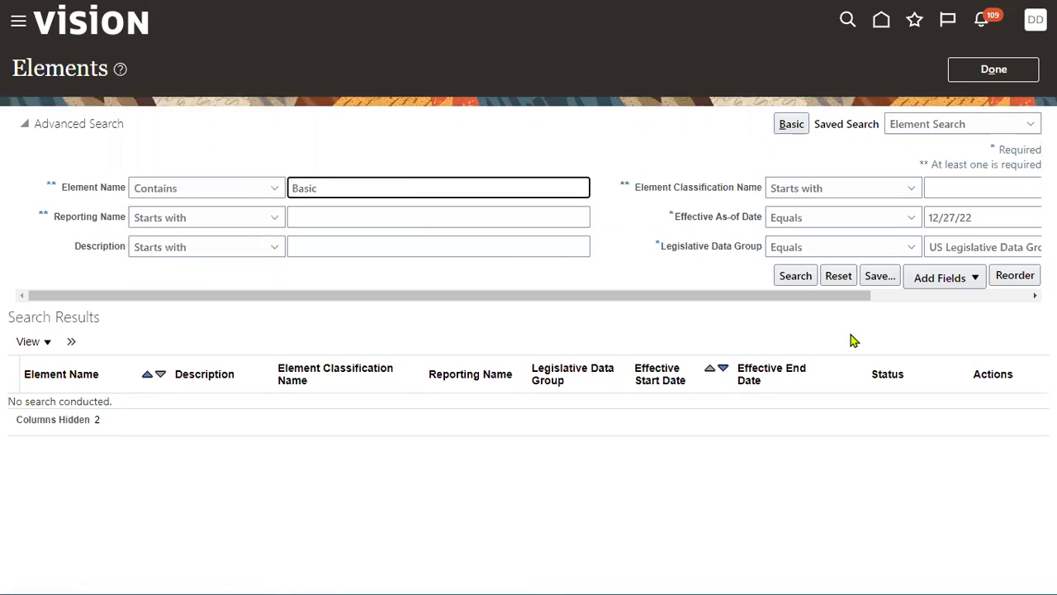
left_click(793, 278)
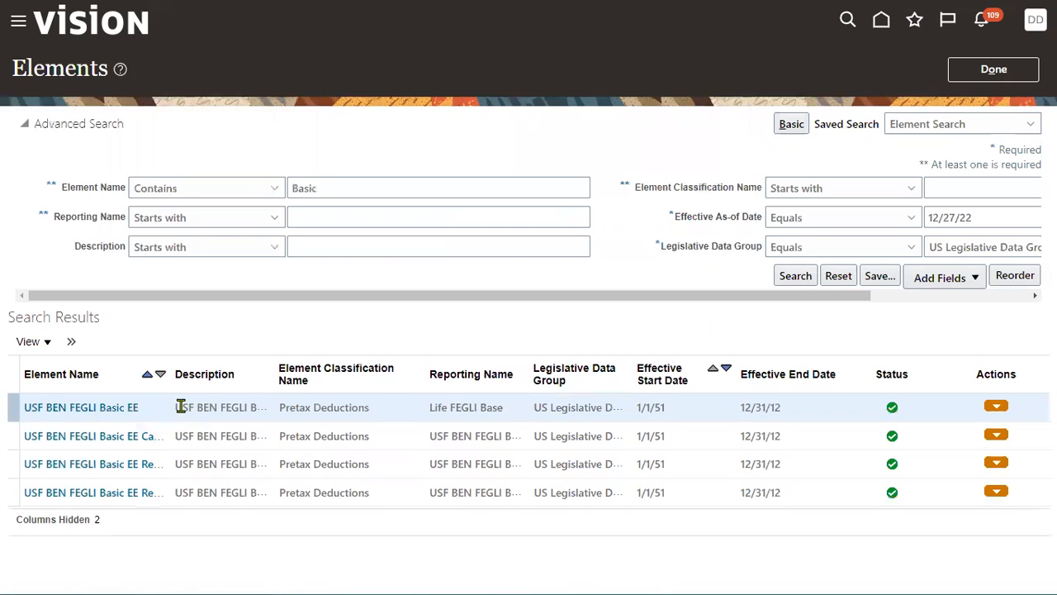
left_click(126, 413)
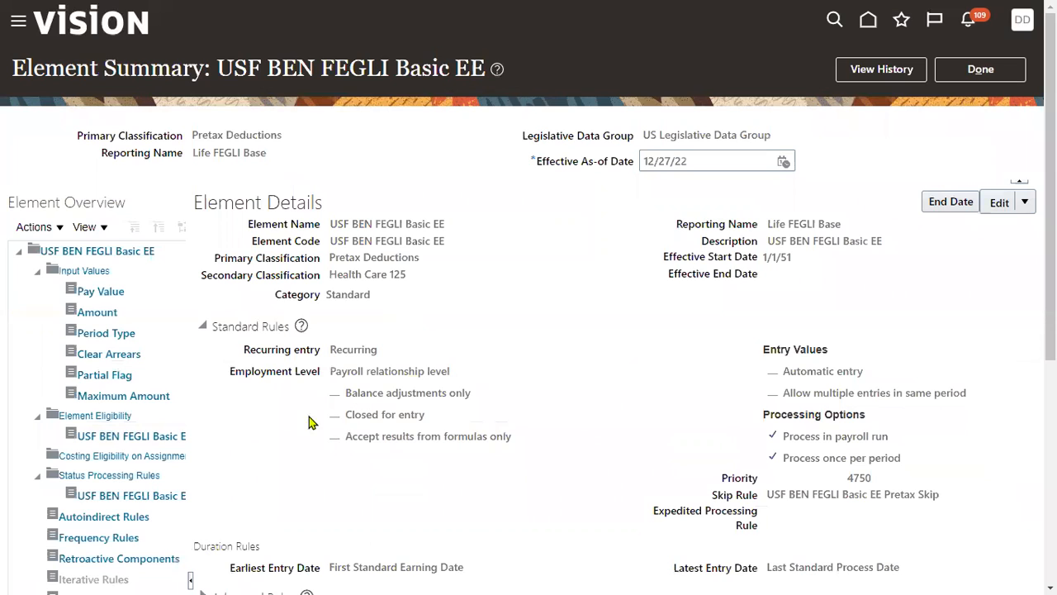
- Open the element's existing eligibility record for editing and examine its eligibility criteria, especially People Group
left_click(136, 438)
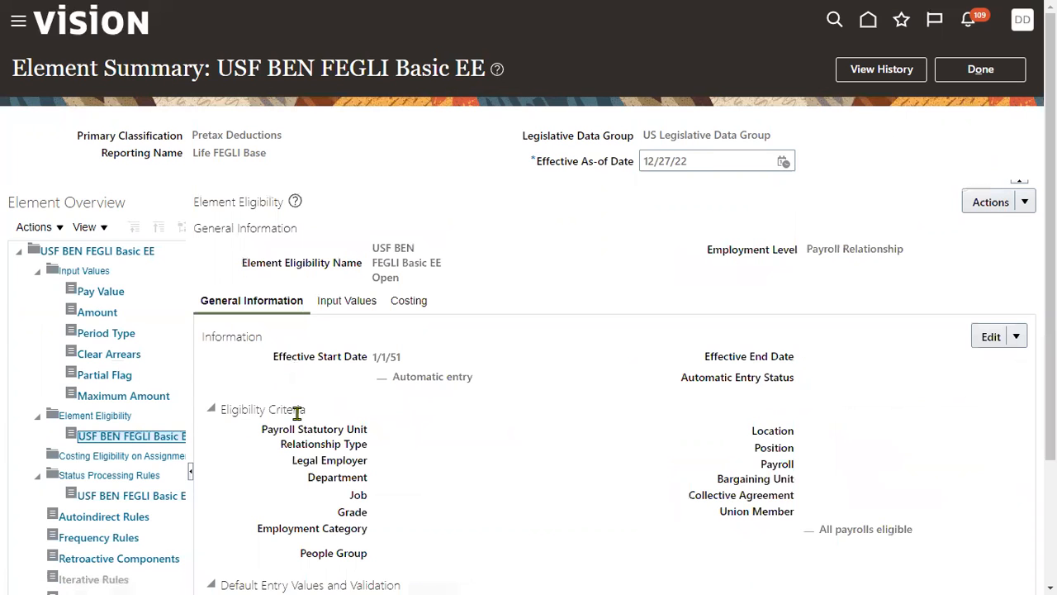
left_click(1016, 336)
left_click(965, 364)
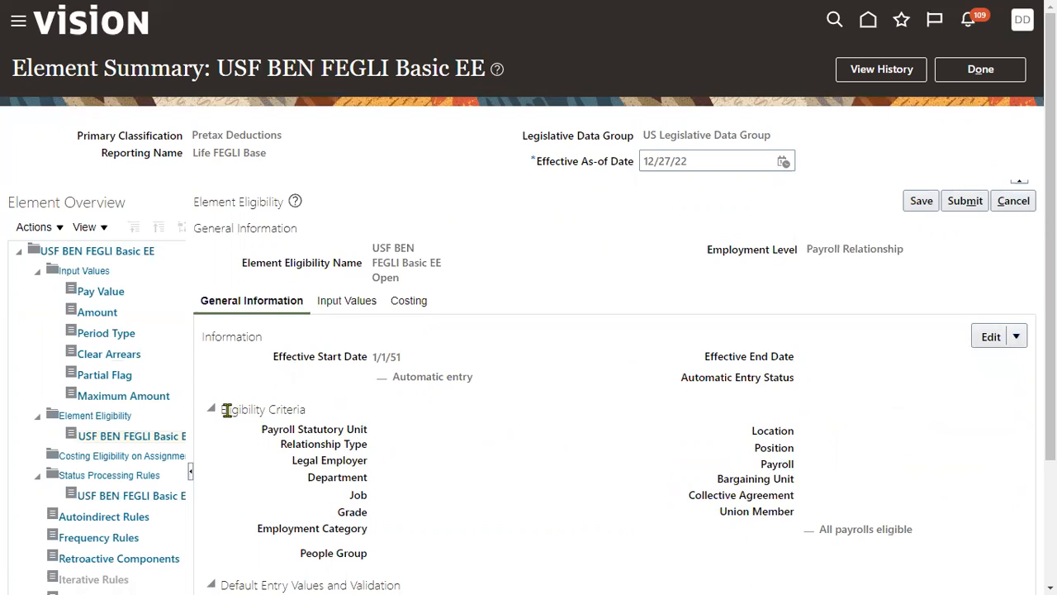
left_click_drag(226, 411, 289, 410)
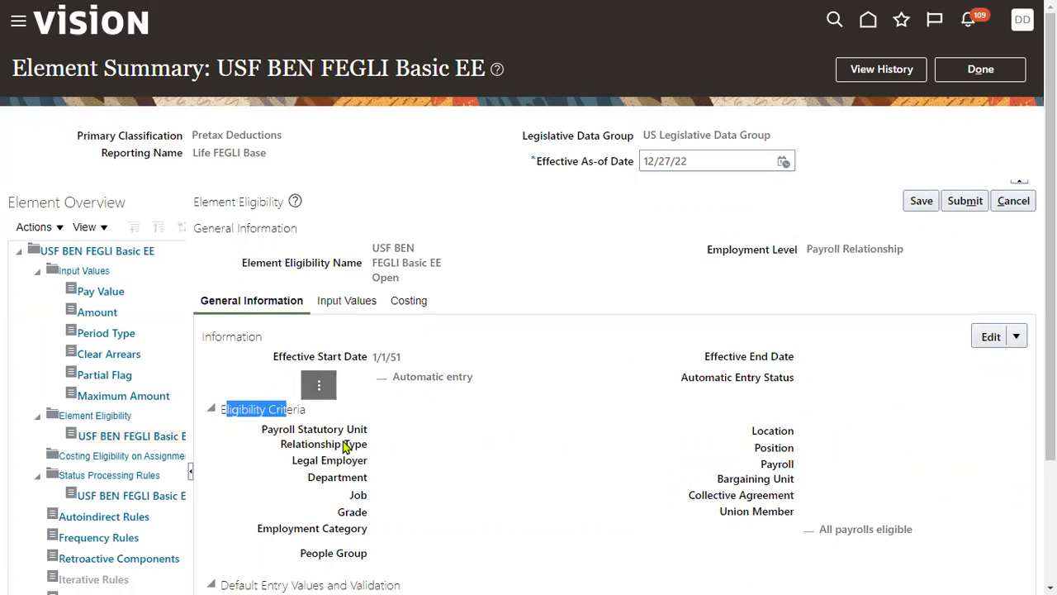
scroll(347, 476, "down", 1)
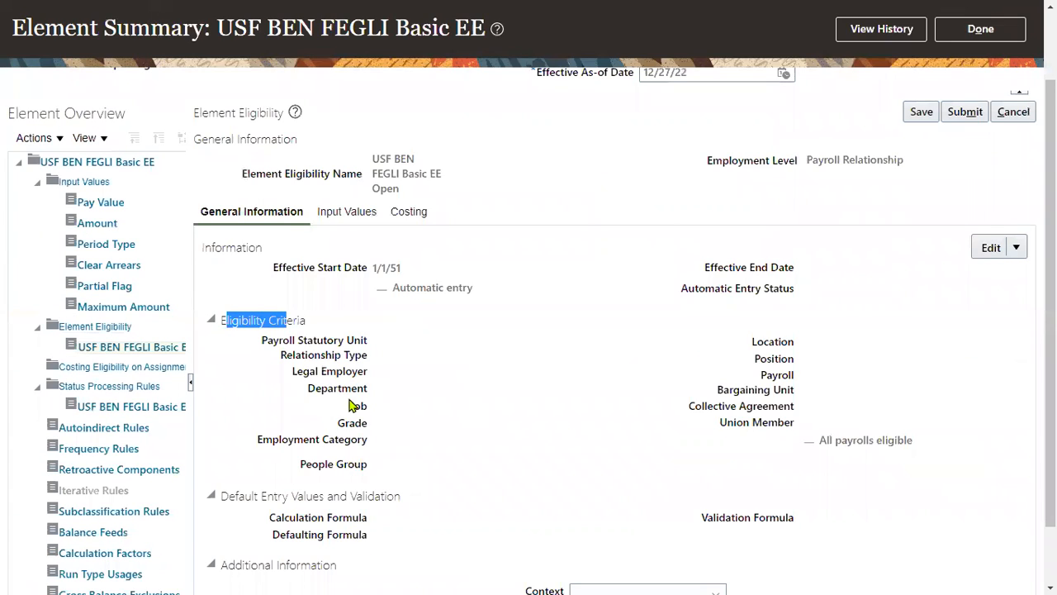
left_click_drag(302, 472, 364, 472)
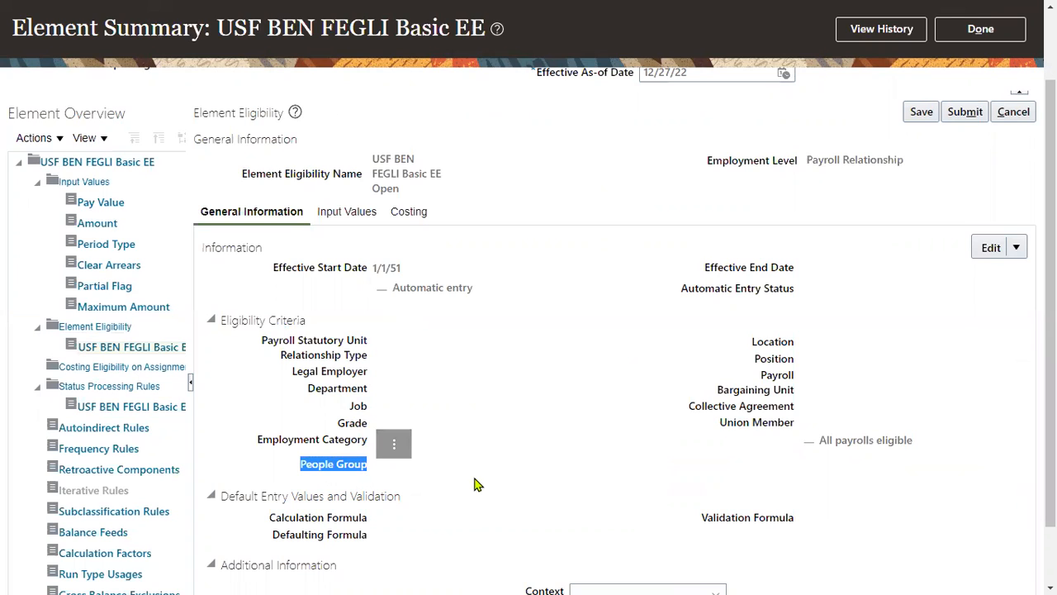
left_click(521, 454)
left_click_drag(308, 469, 337, 469)
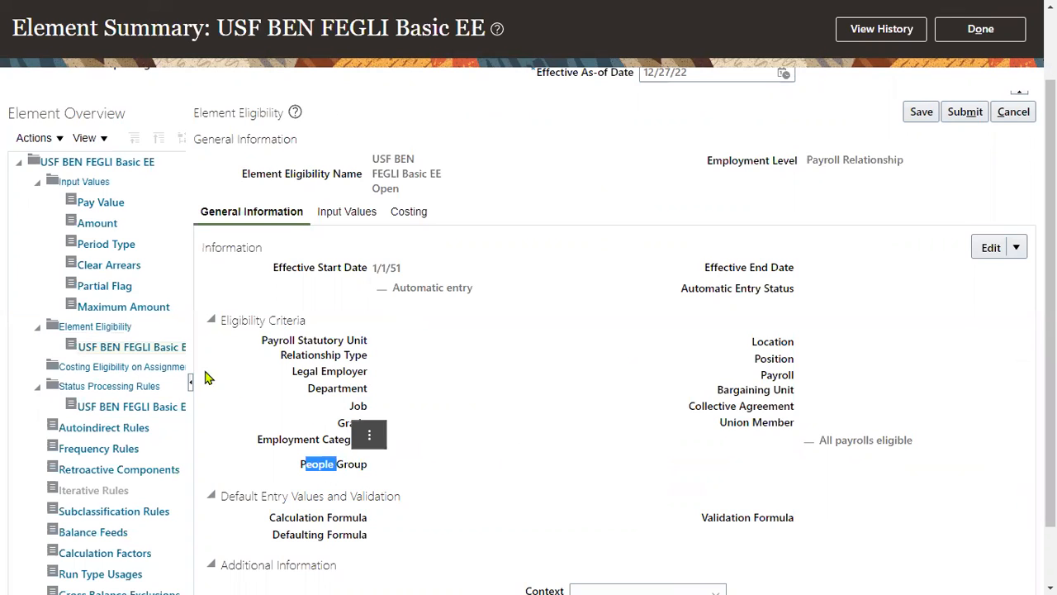
- Leave the existing eligibility record without saving and start creating a new element eligibility for USF BEN FEGLI Basic EE
left_click(97, 326)
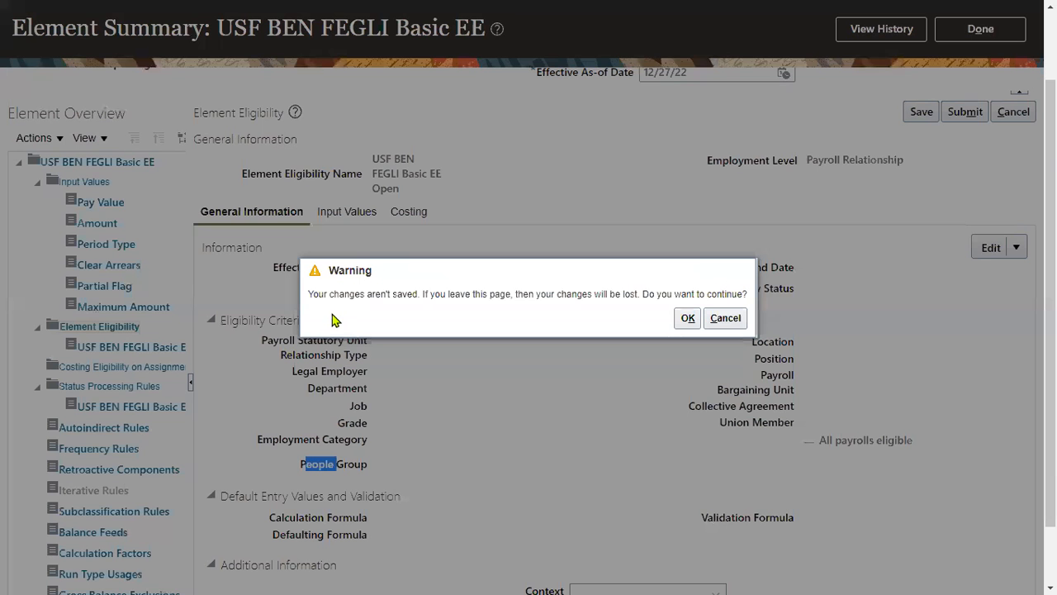
left_click(687, 318)
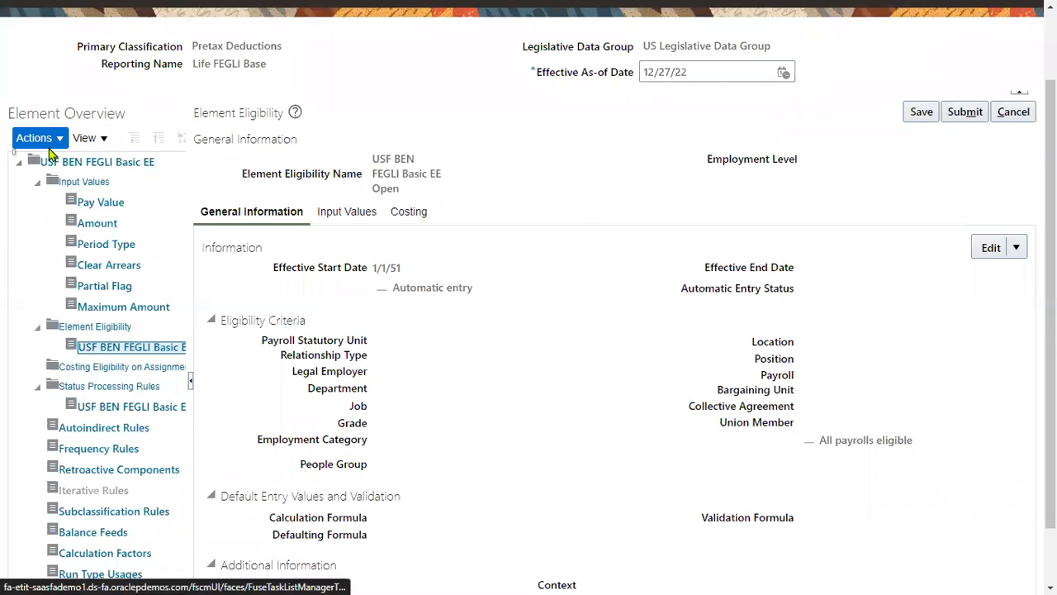
scroll(163, 273, "up", 2)
left_click(126, 412)
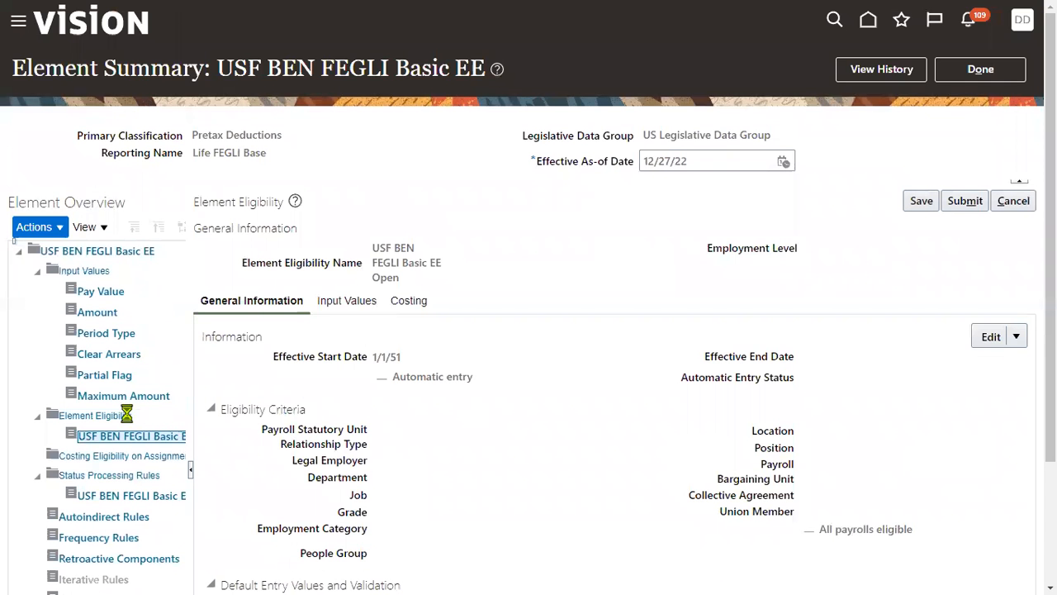
left_click(66, 232)
left_click(64, 253)
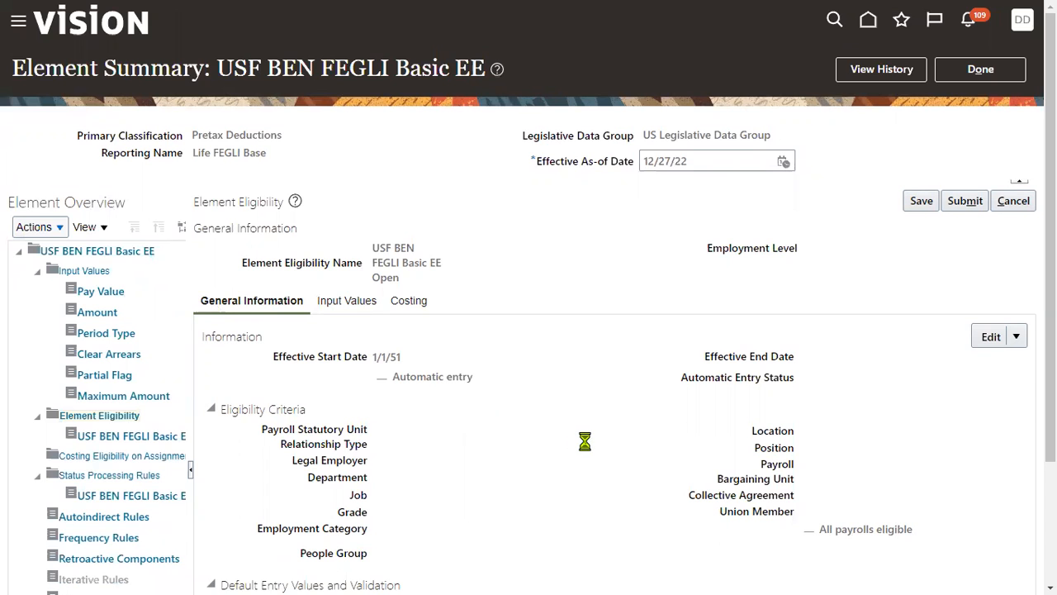
- Name the new element eligibility TEST and set its Payroll Statutory Unit to US1 Legal Entity
scroll(584, 446, "down", 3)
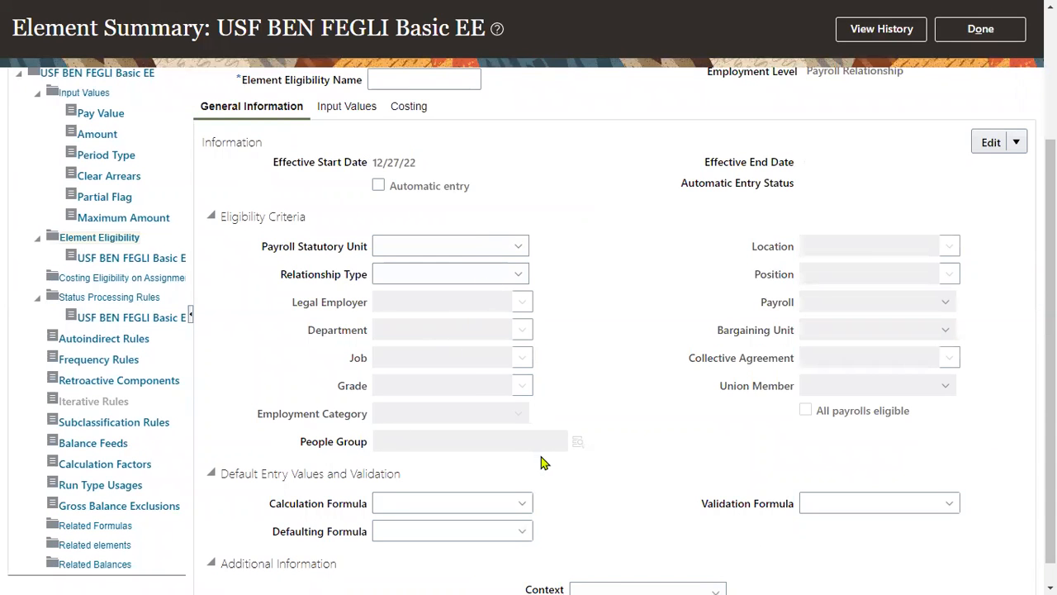
left_click(389, 80)
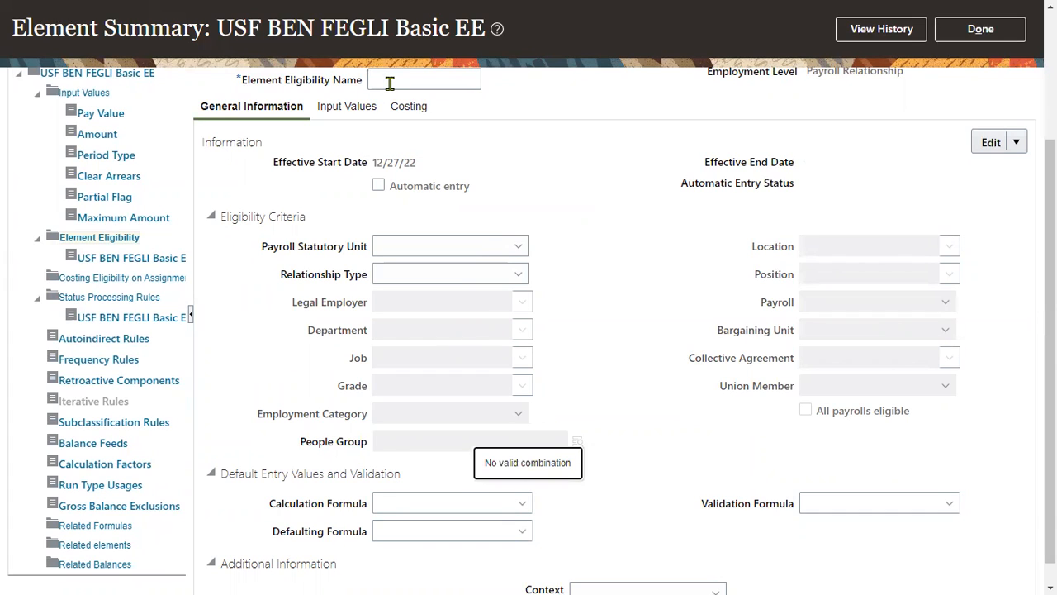
left_click(390, 84)
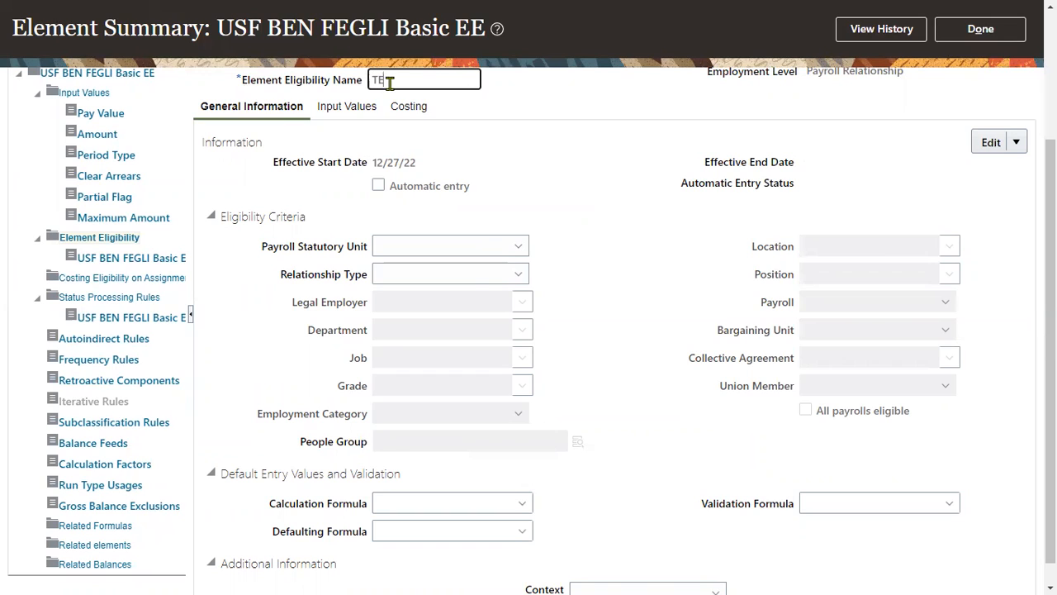
left_click(635, 269)
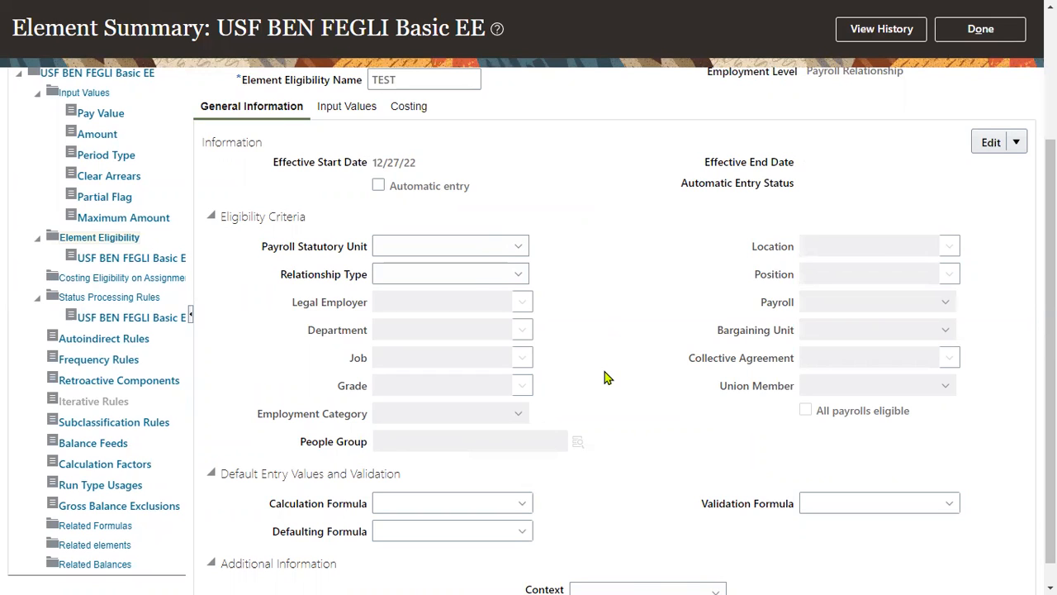
left_click(463, 256)
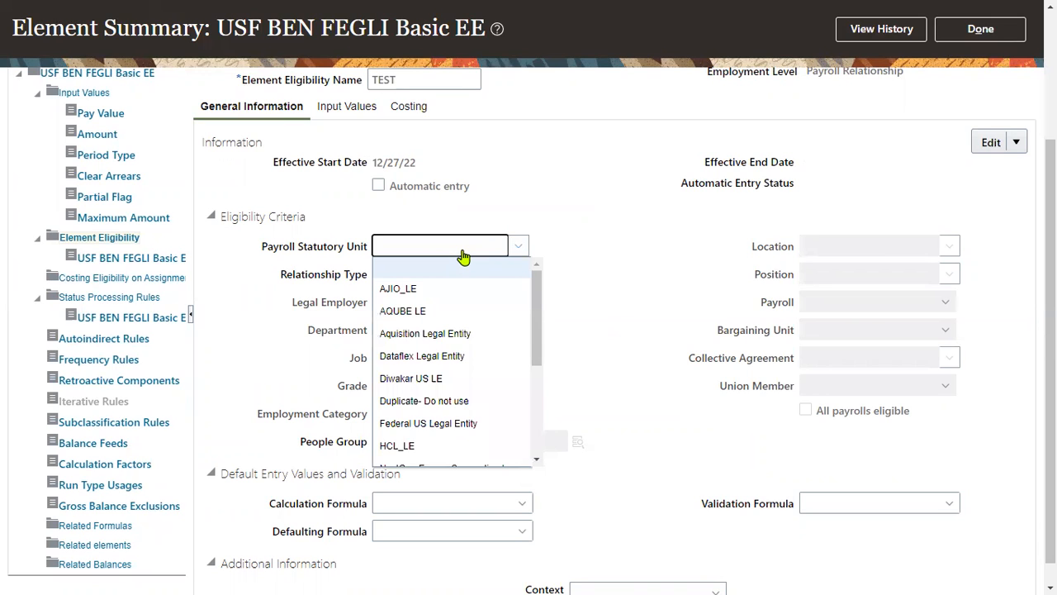
left_click(462, 253)
type("us1")
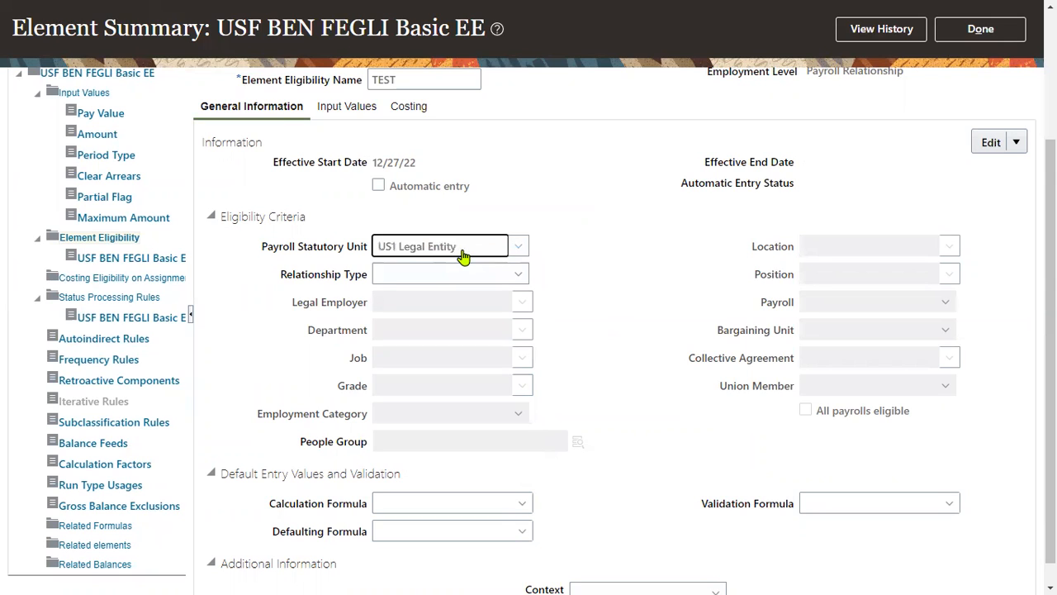
left_click(585, 288)
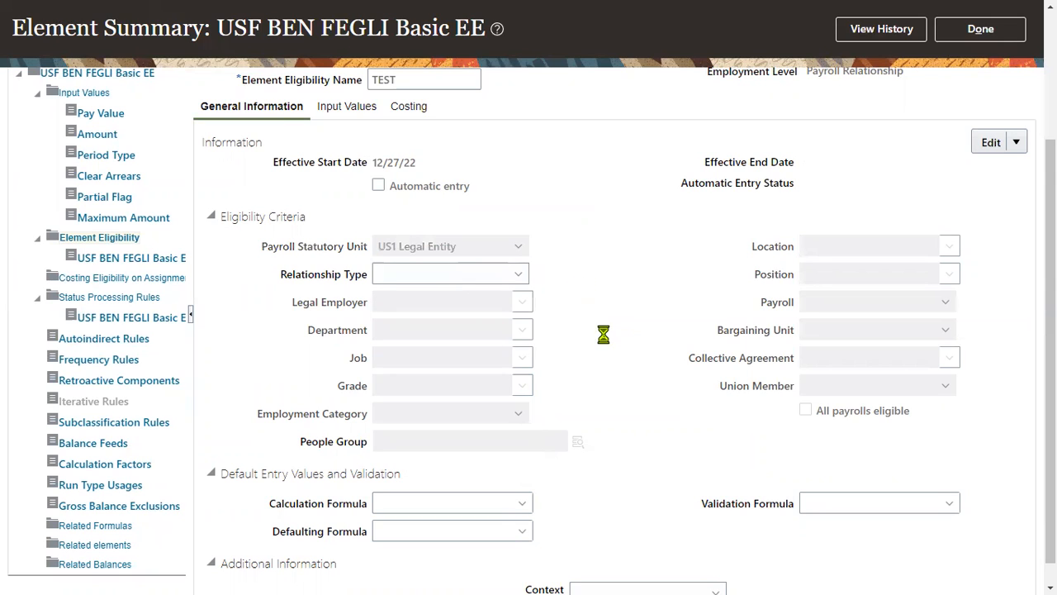
- Set the Relationship Type of the new TEST element eligibility to Contingent worker
left_click(461, 276)
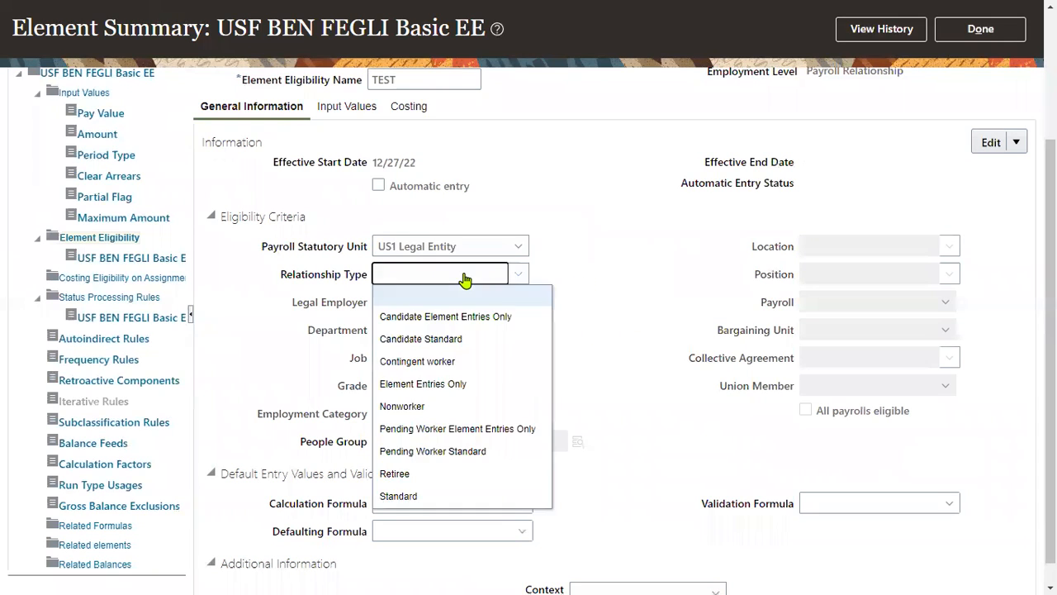
left_click(481, 361)
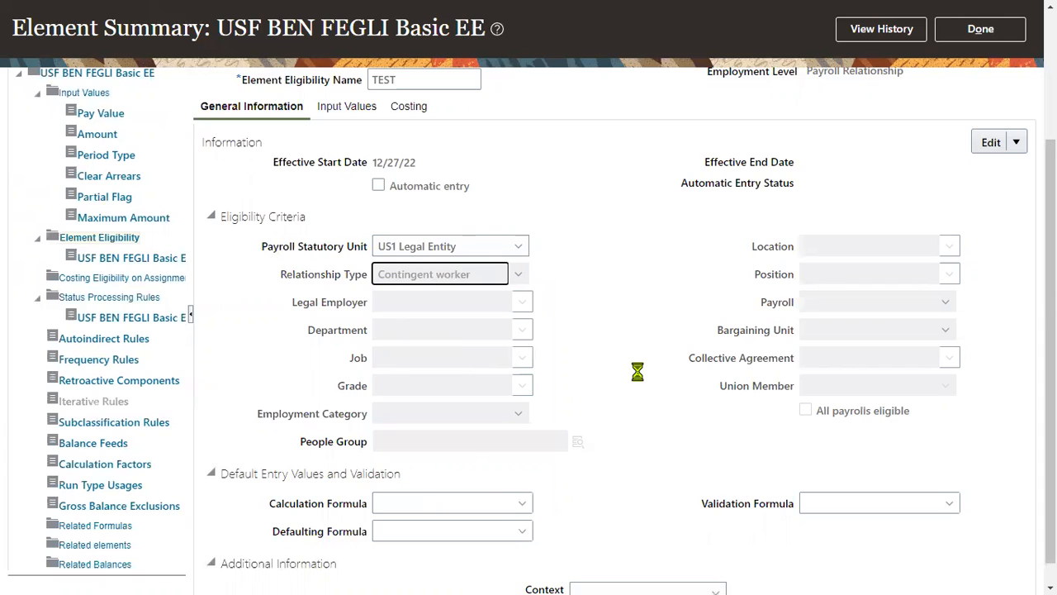
left_click(1017, 142)
left_click(661, 258)
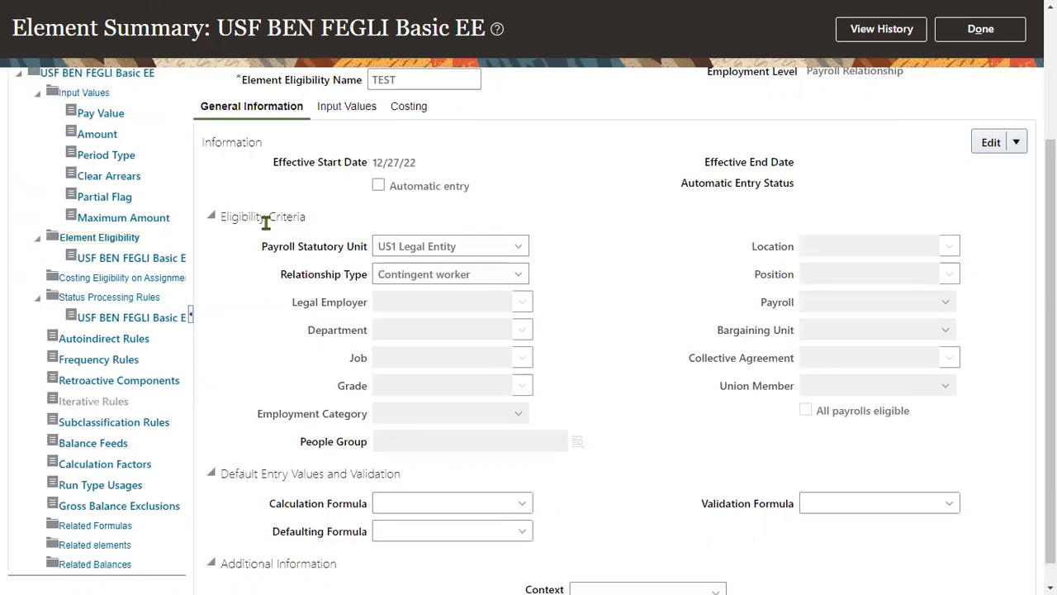
- Try to save the TEST element eligibility and cancel its creation
scroll(264, 223, "up", 2)
left_click(922, 111)
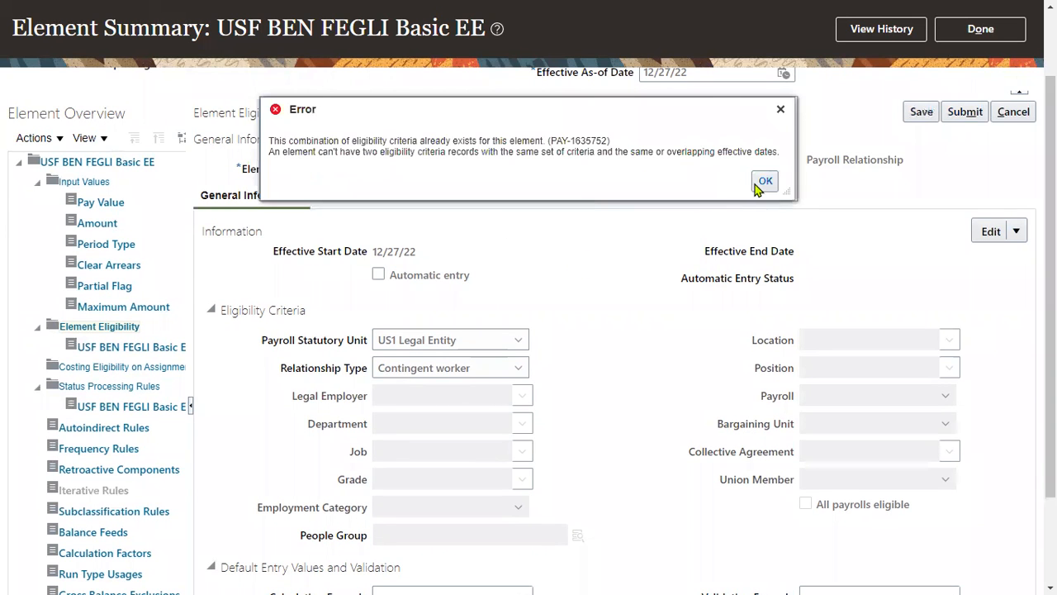
left_click(764, 181)
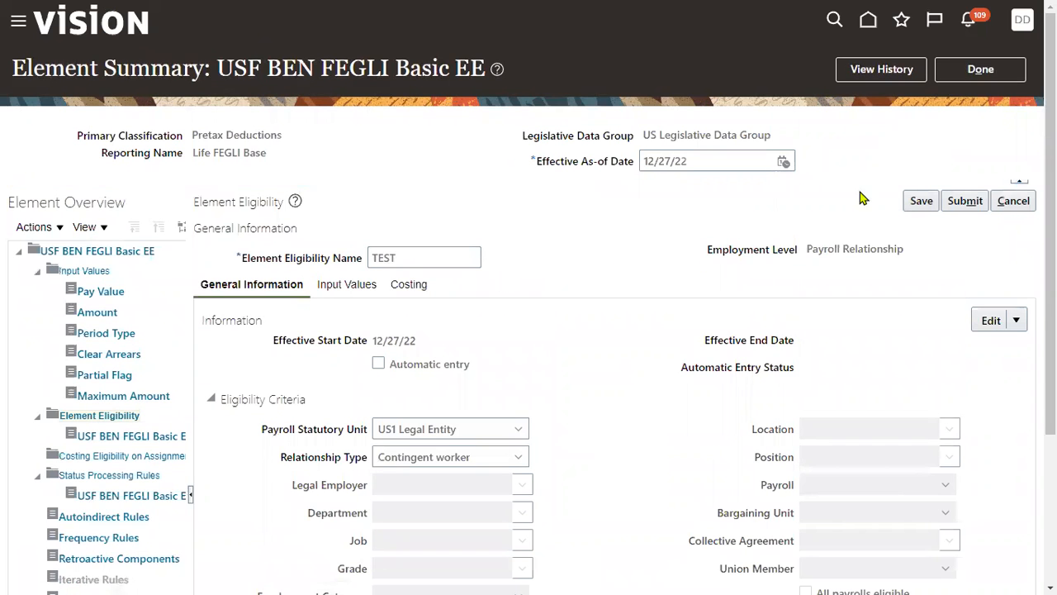
left_click(1014, 201)
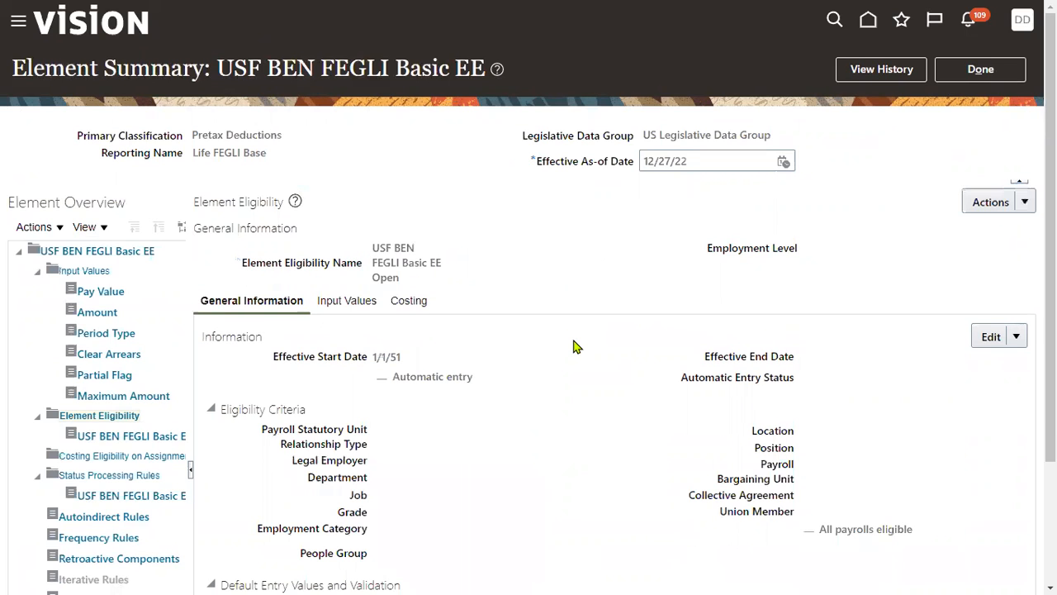
- Try to correct the existing USF BEN FEGLI Basic EE Open eligibility record and leave it without saving
left_click(175, 434)
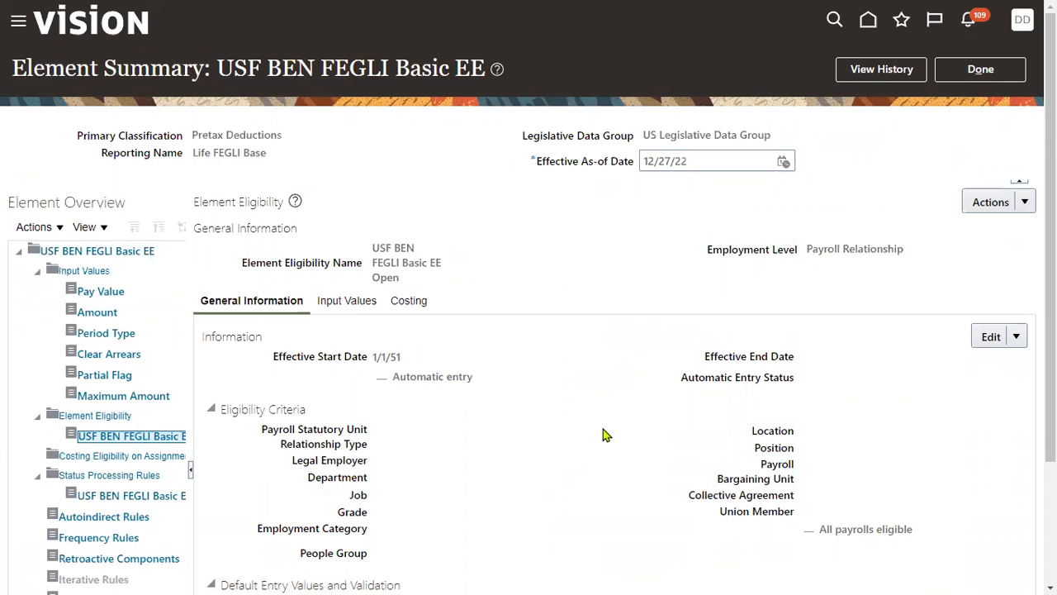
scroll(612, 430, "down", 2)
left_click(1018, 185)
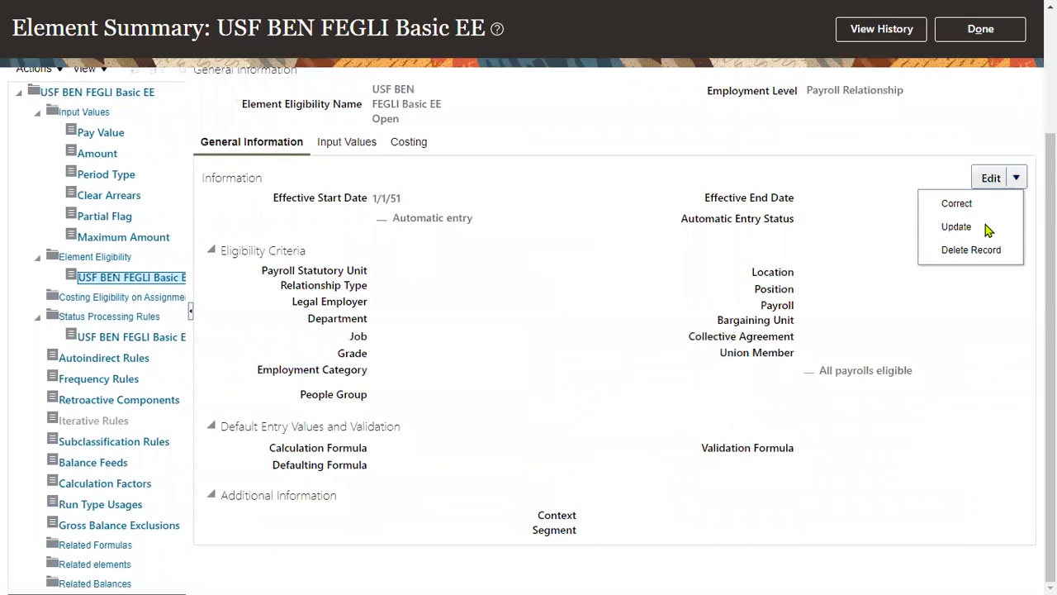
left_click(965, 203)
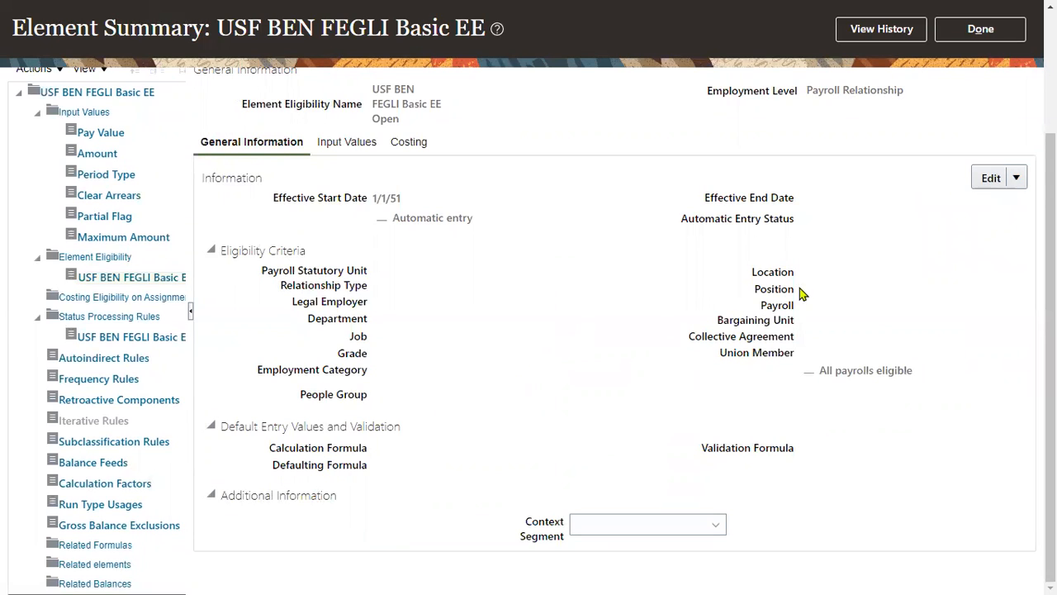
left_click(1016, 179)
left_click(601, 272)
scroll(291, 293, "up", 3)
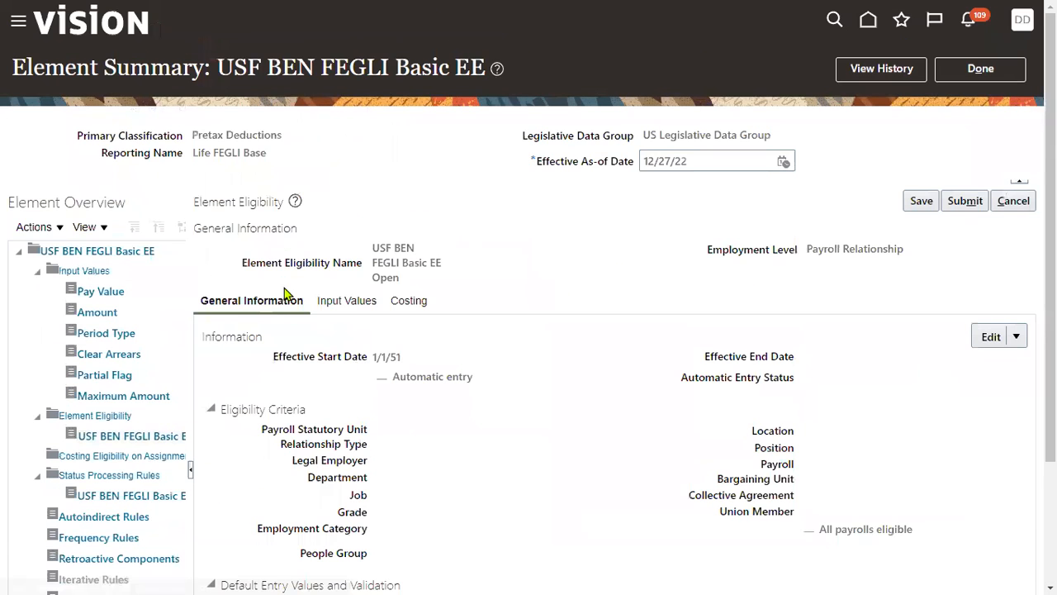
left_click(138, 437)
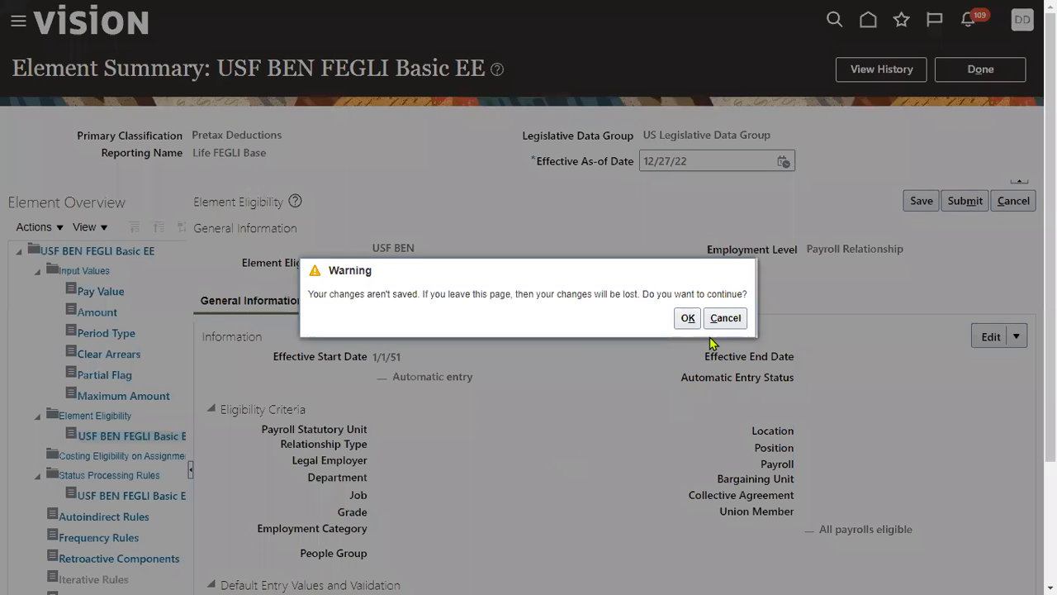
left_click(688, 320)
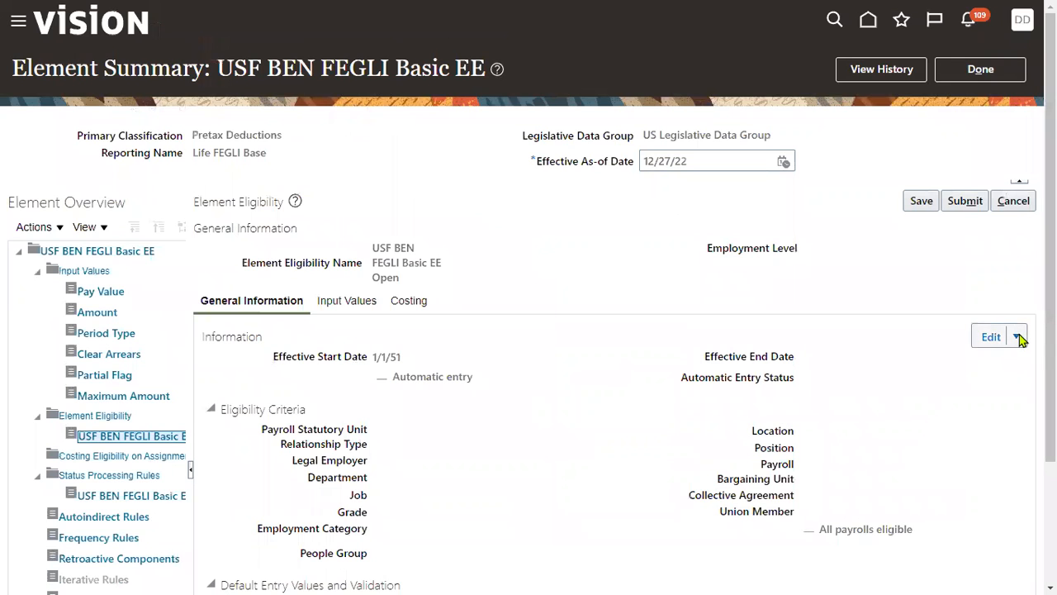
- Try to delete the existing USF BEN FEGLI Basic EE Open eligibility record
left_click(1018, 337)
left_click(971, 409)
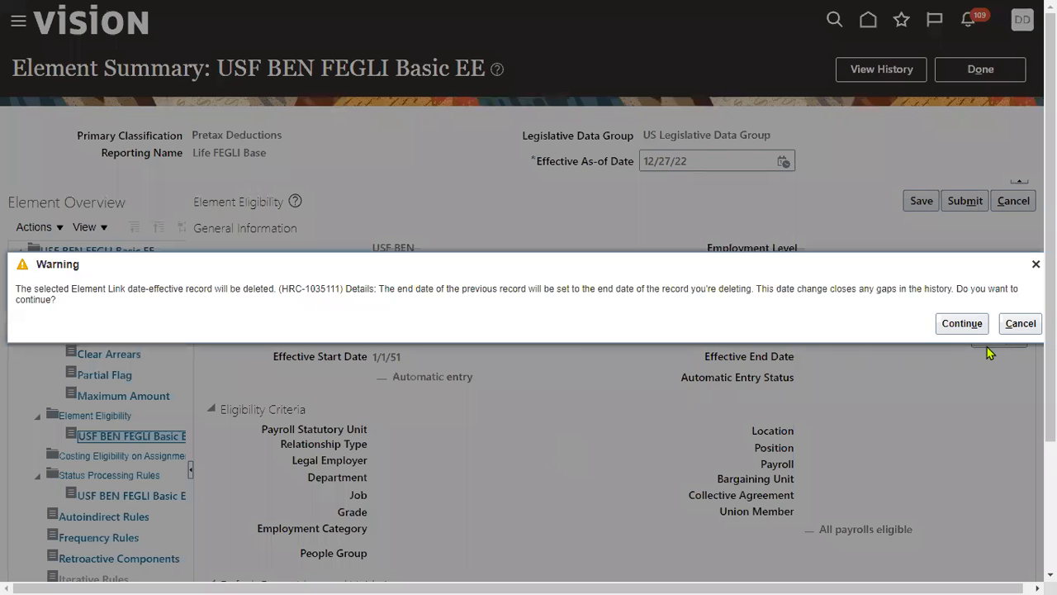
left_click(964, 324)
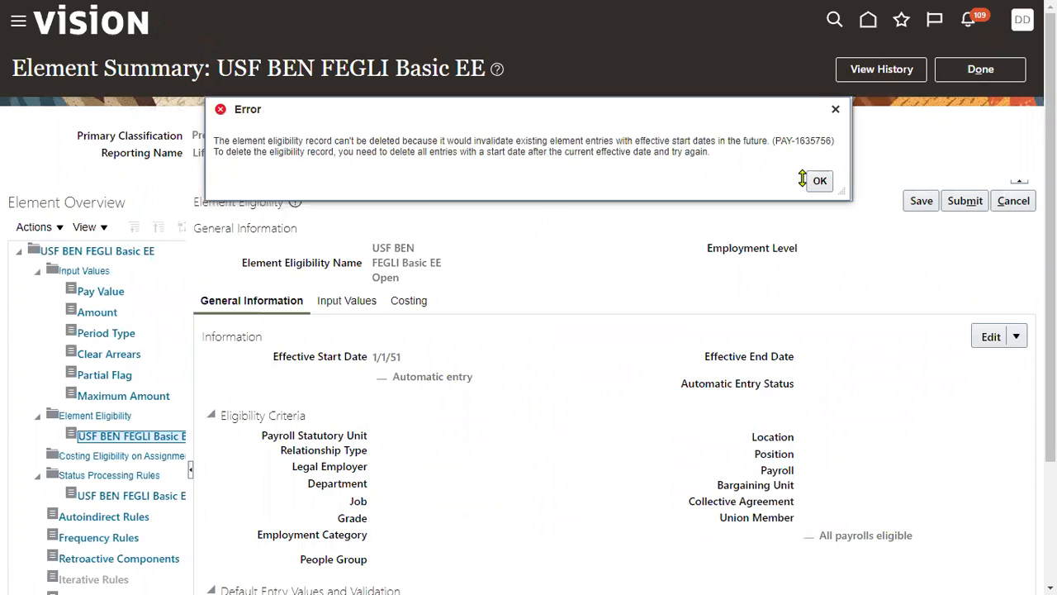
left_click_drag(517, 140, 611, 140)
left_click(819, 180)
- Start a new element in the US Legislative Data Group with primary classification Standard Earnings, secondary classification Regular and category Standard
left_click(1000, 70)
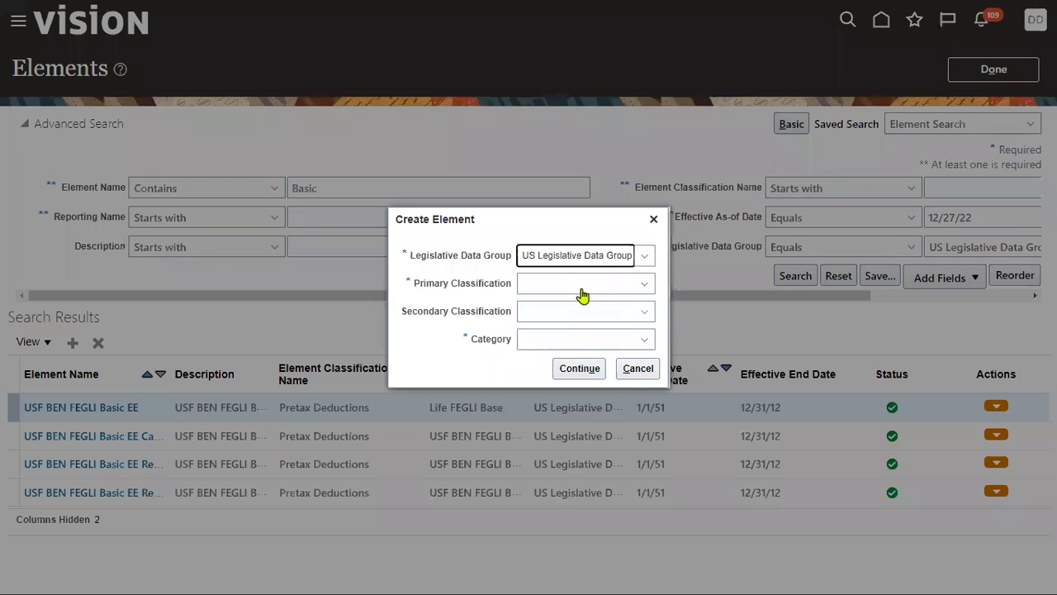
left_click(583, 285)
type("Standard Earnings")
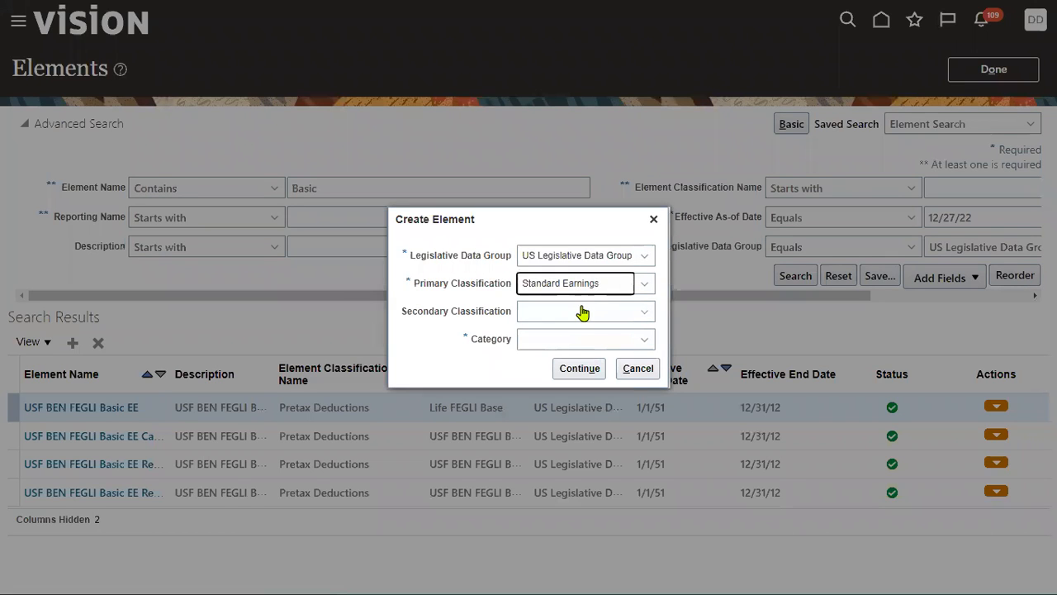
left_click(595, 317)
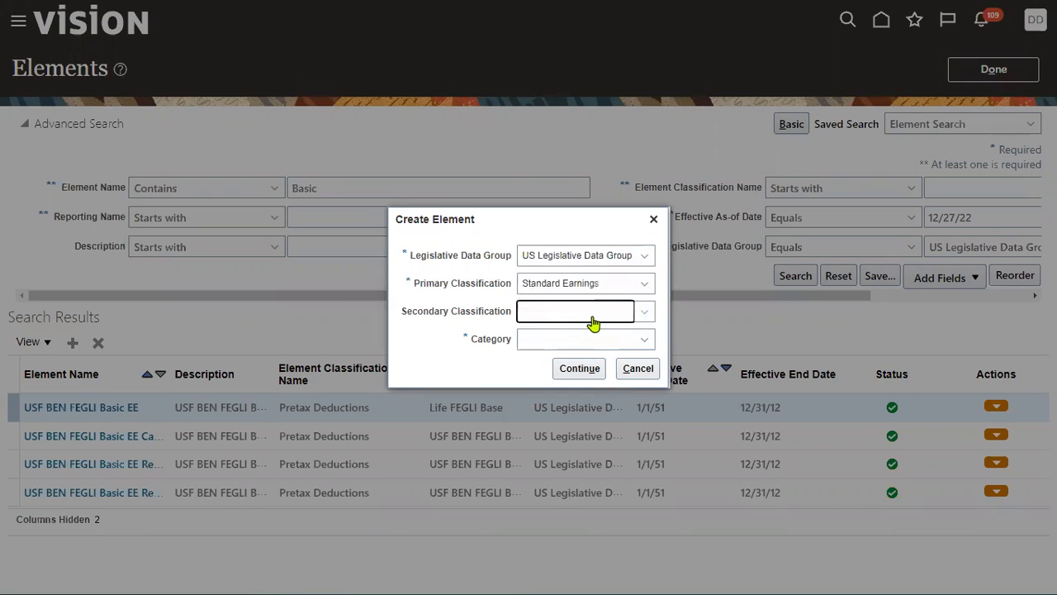
left_click(625, 316)
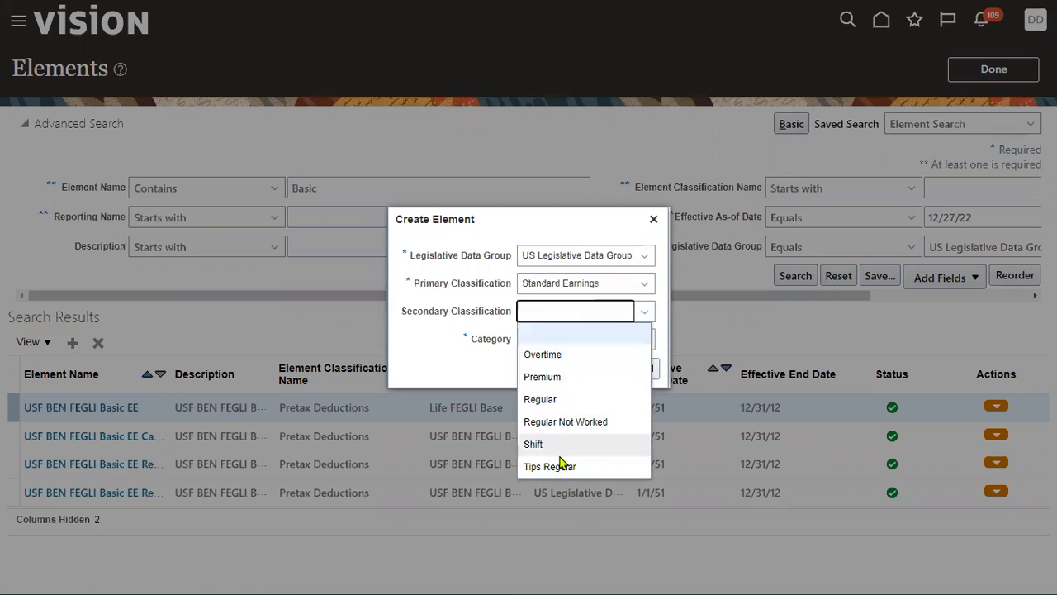
left_click(571, 403)
left_click(603, 347)
left_click(562, 356)
left_click(566, 377)
left_click(587, 371)
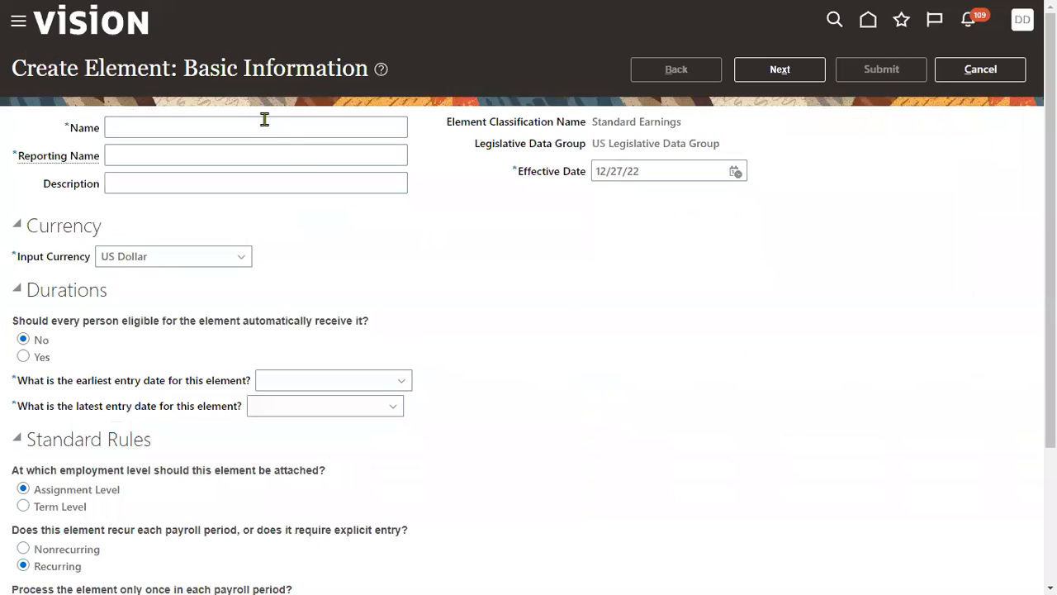
- Enter "RTL Basic element" as the element's name, reporting name and description, and set its effective date to 1/1/22
left_click(264, 120)
type("RTL Basic element")
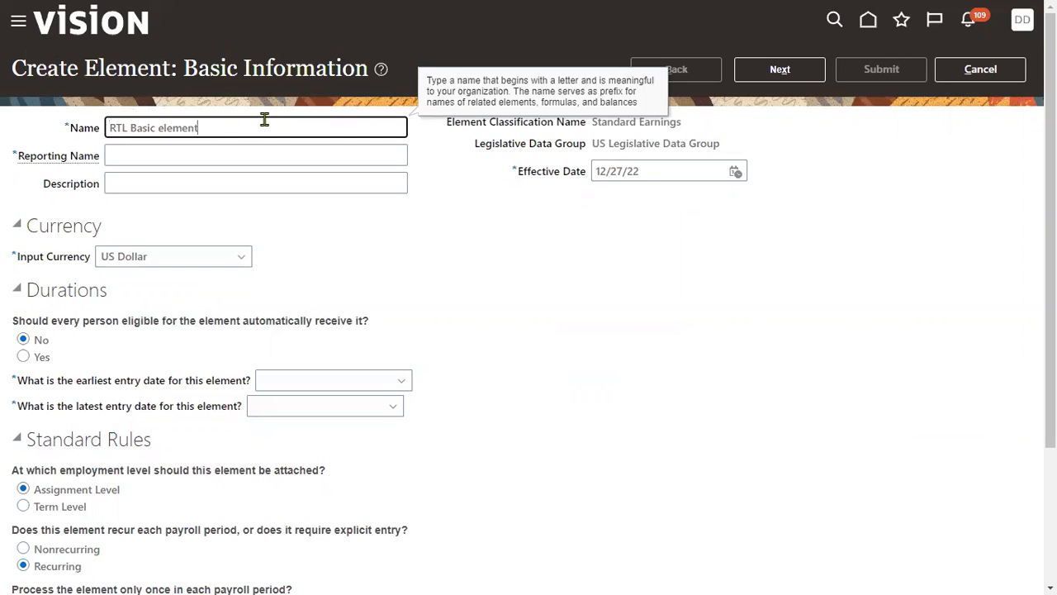
key("ctrl+a")
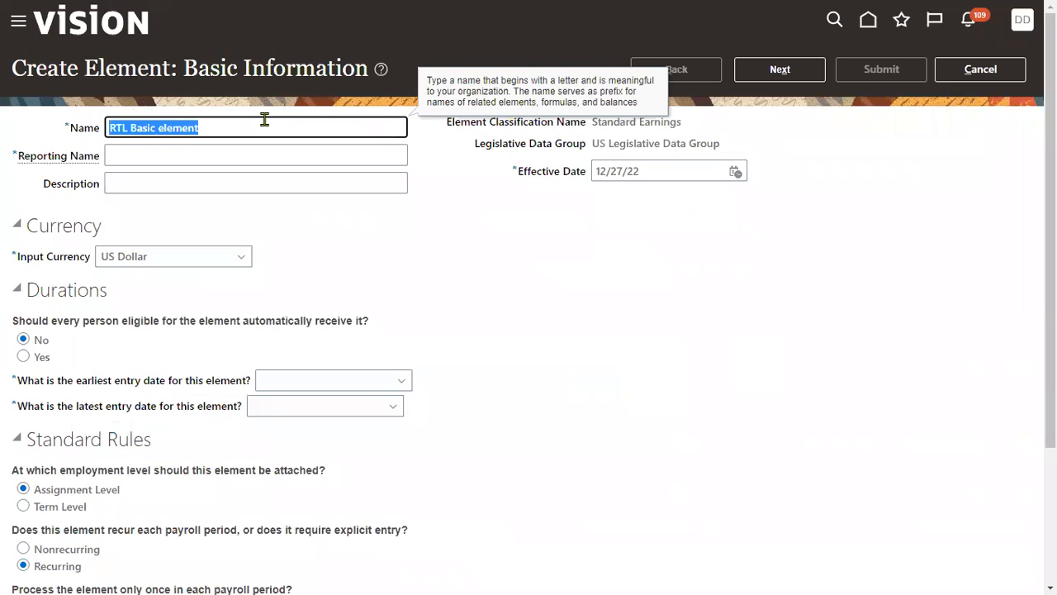
key("ctrl+c")
key("Tab")
key("ctrl+v")
key("Tab")
key("ctrl+v")
key("Tab")
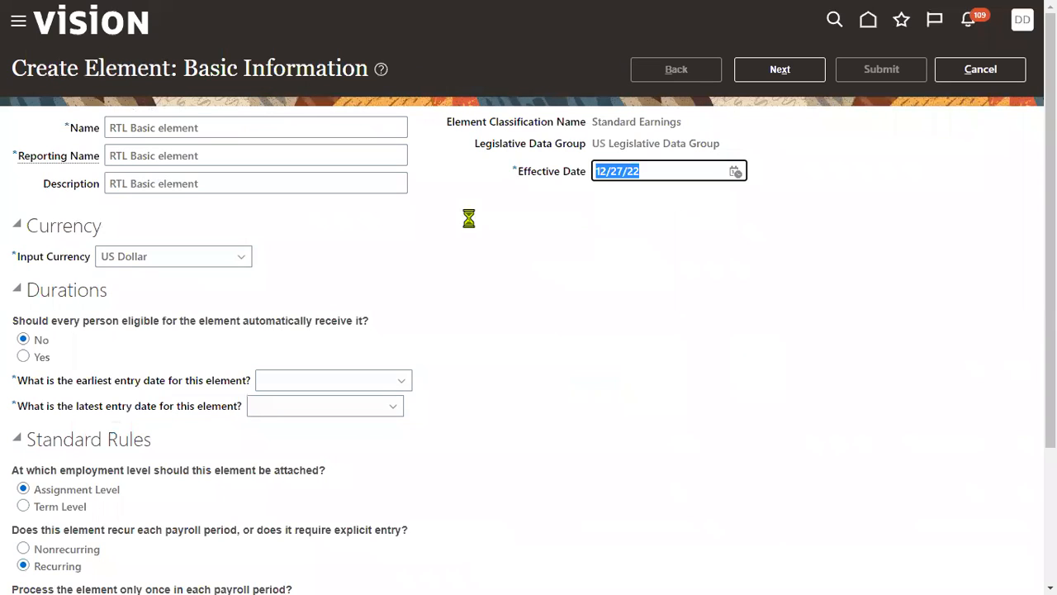
type("1/1/22")
- Set the earliest entry date to First Standard Earning Date and the latest to Last Standard Earning Date, and proceed to the additional details
left_click(302, 385)
left_click(308, 424)
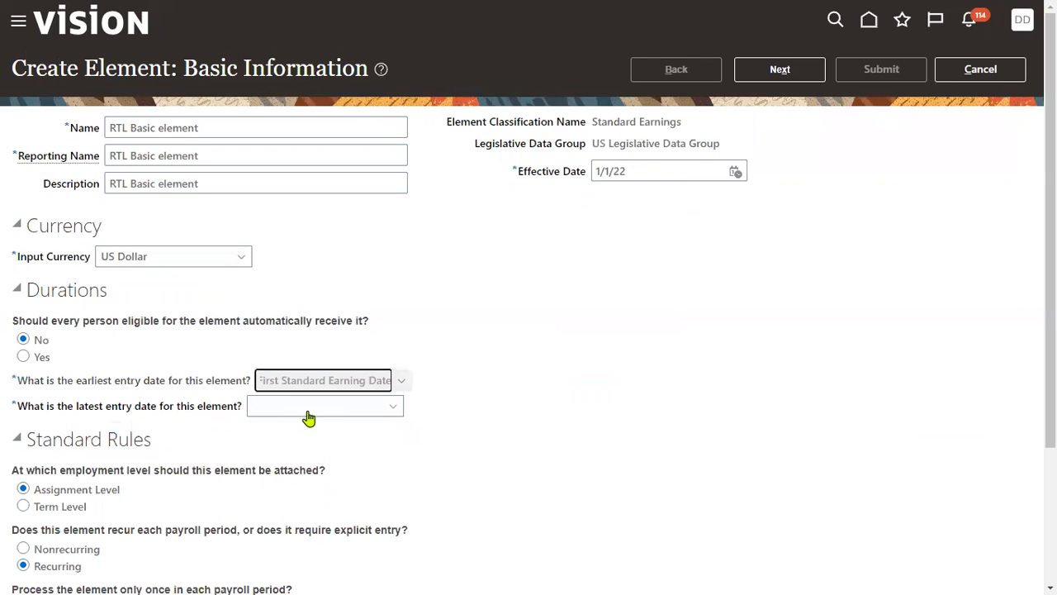
left_click(308, 411)
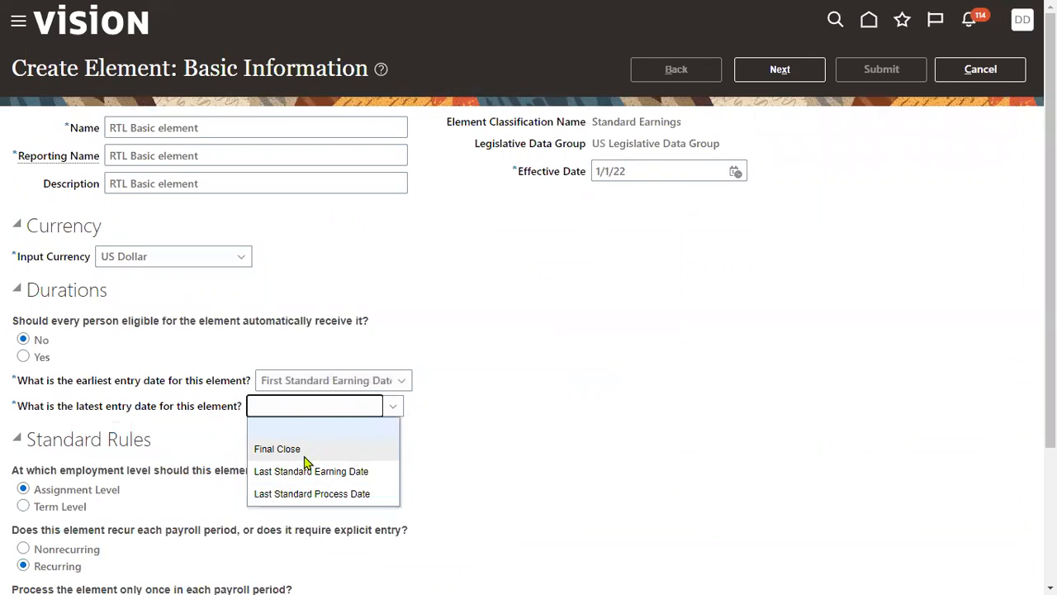
left_click(307, 471)
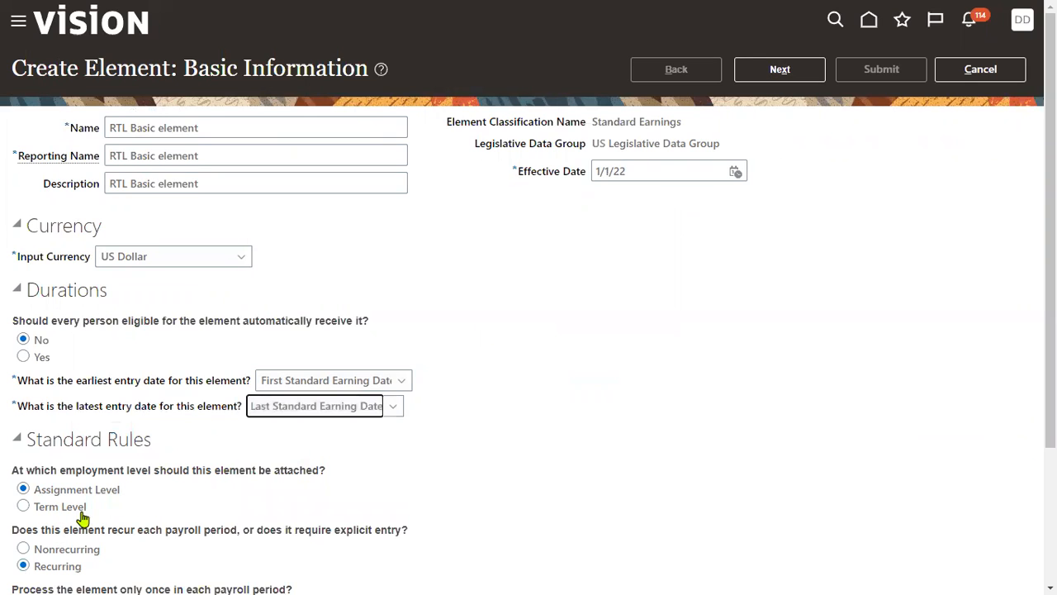
left_click(754, 85)
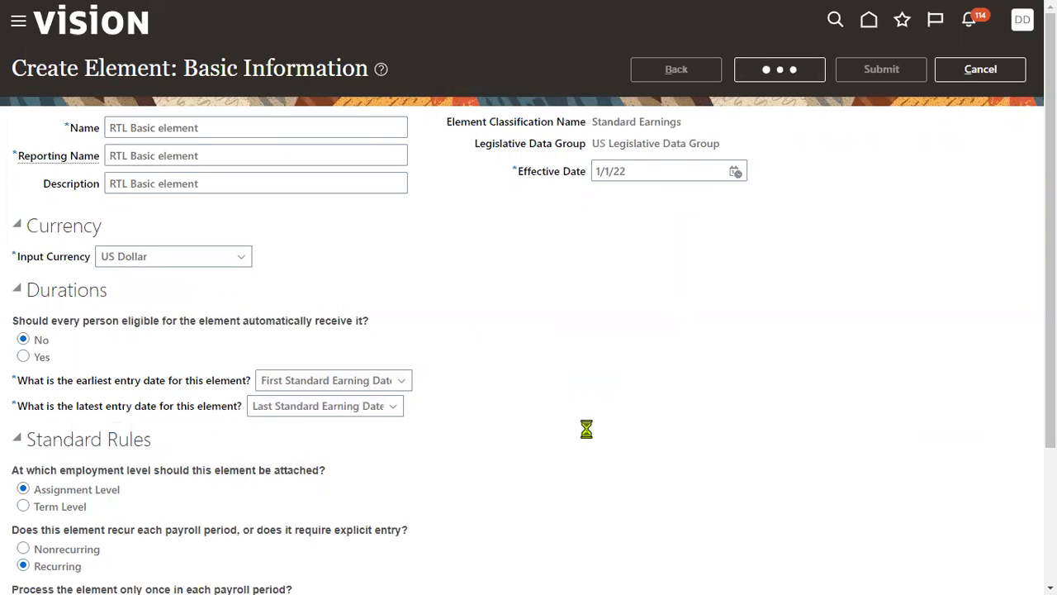
- Set the default periodicity to Lunar Month and the periodicity conversion rule to Standard Rate Daily, and submit the element
left_click(304, 331)
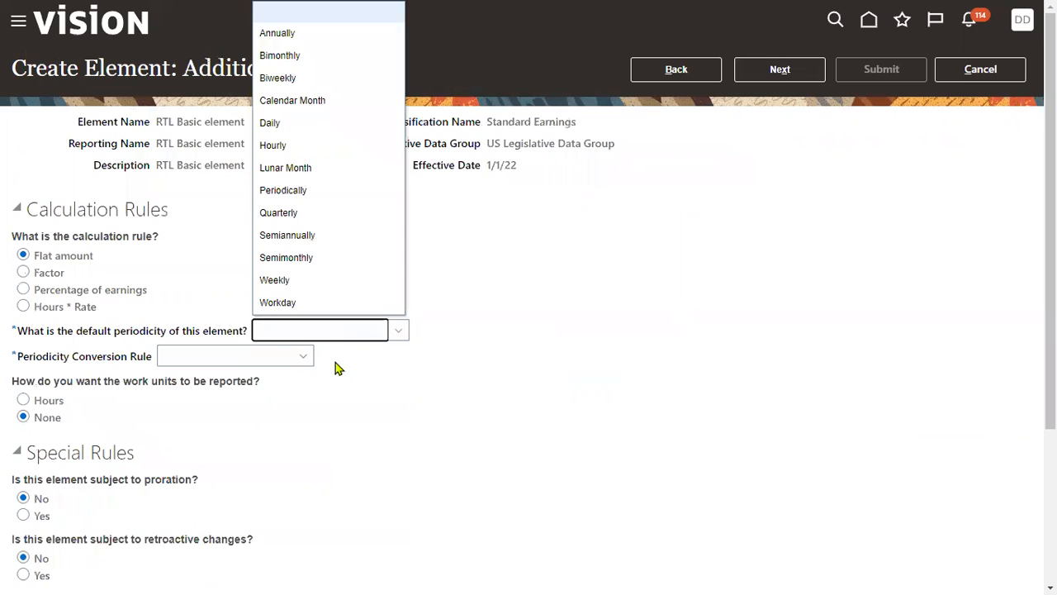
left_click(305, 168)
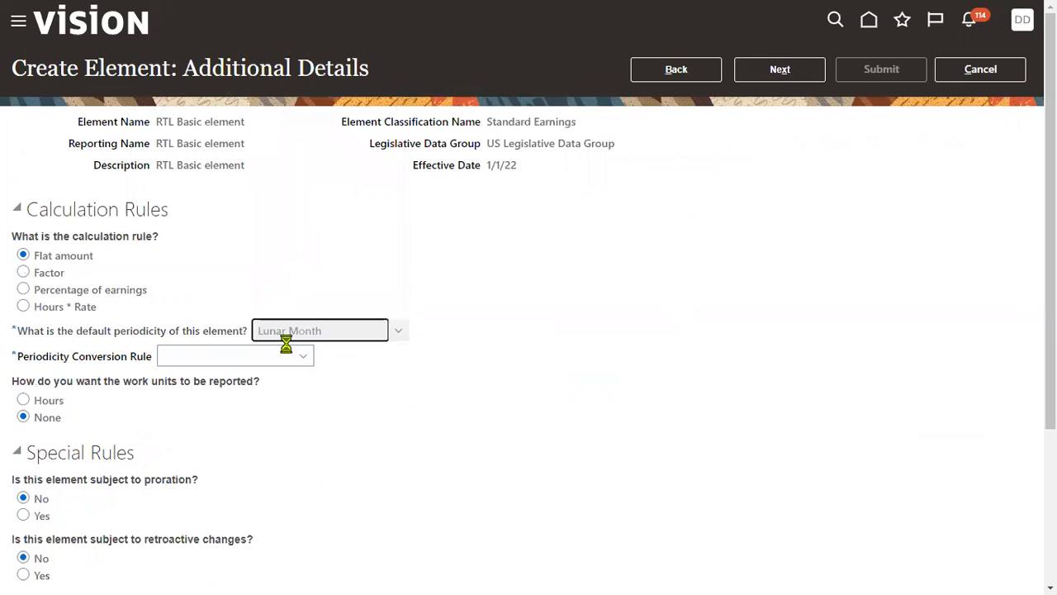
left_click(282, 356)
left_click(247, 444)
left_click(756, 76)
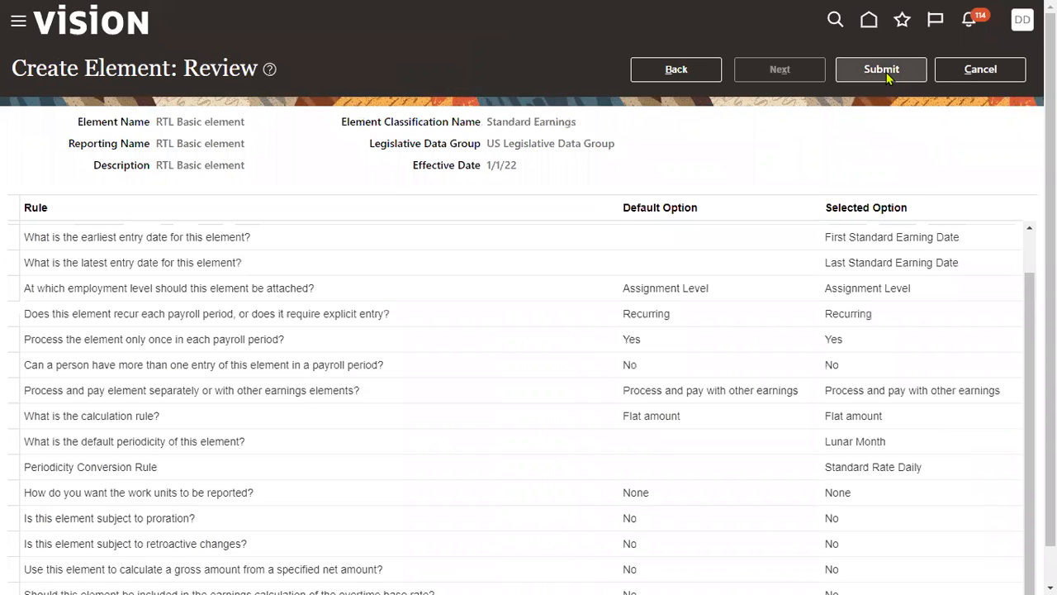
left_click(886, 72)
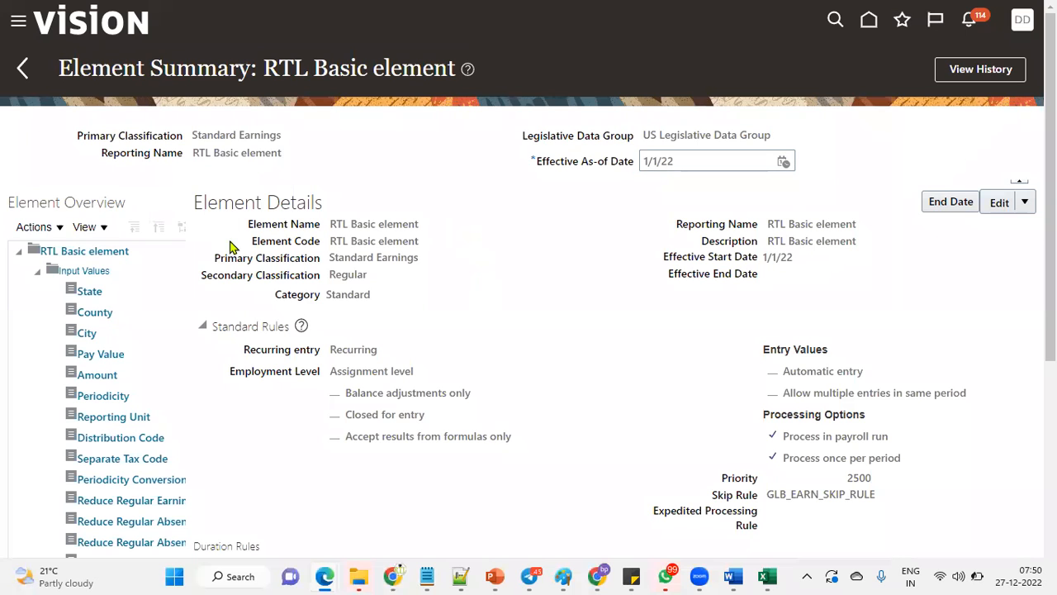
- Start creating an element eligibility for RTL Basic element and examine its eligibility criteria, especially People Group
scroll(203, 439, "down", 3)
left_click(113, 381)
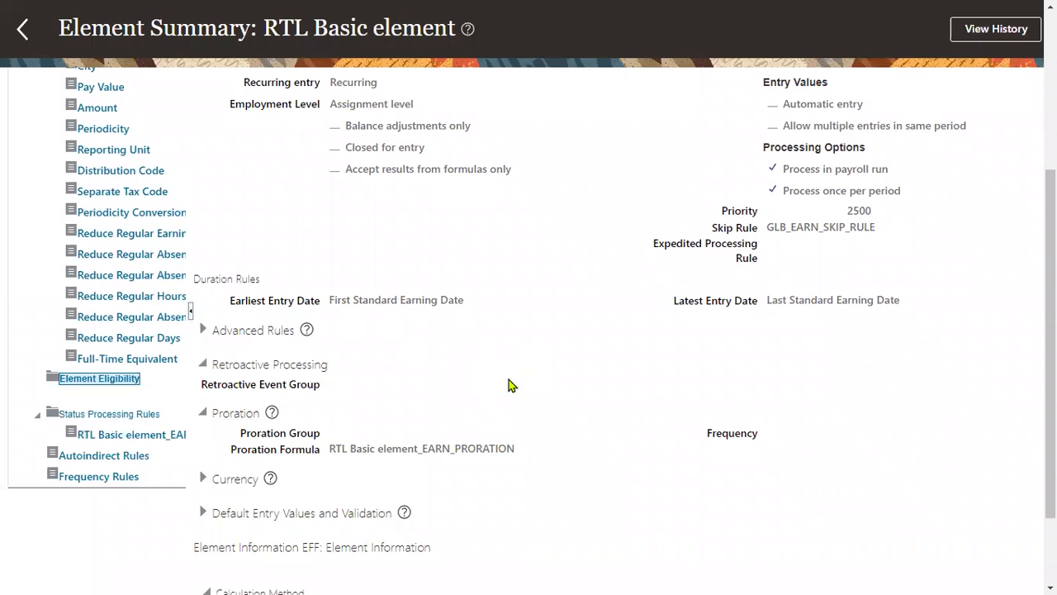
scroll(357, 231, "up", 3)
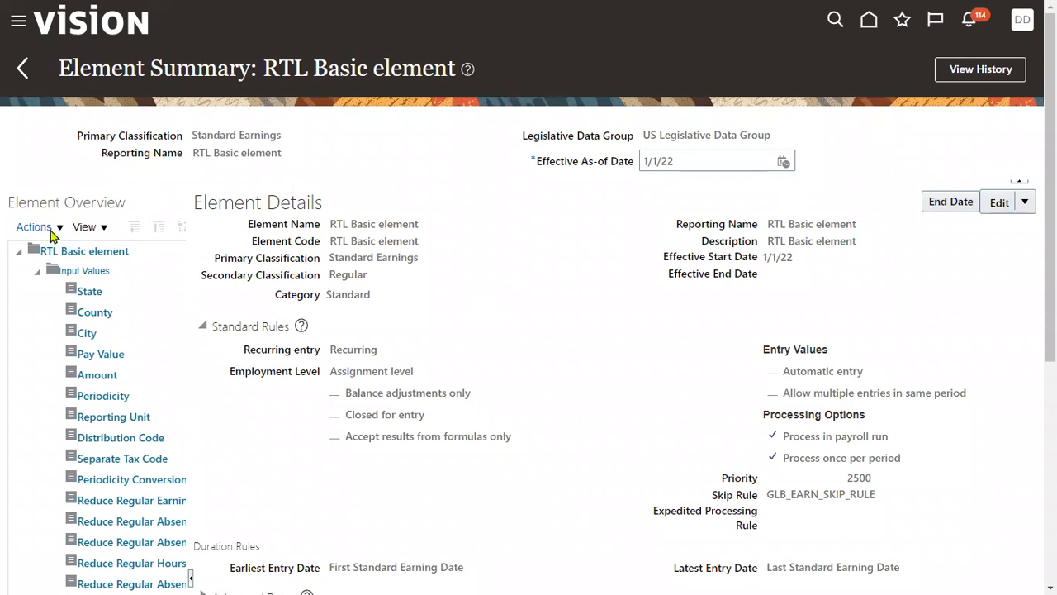
left_click(37, 228)
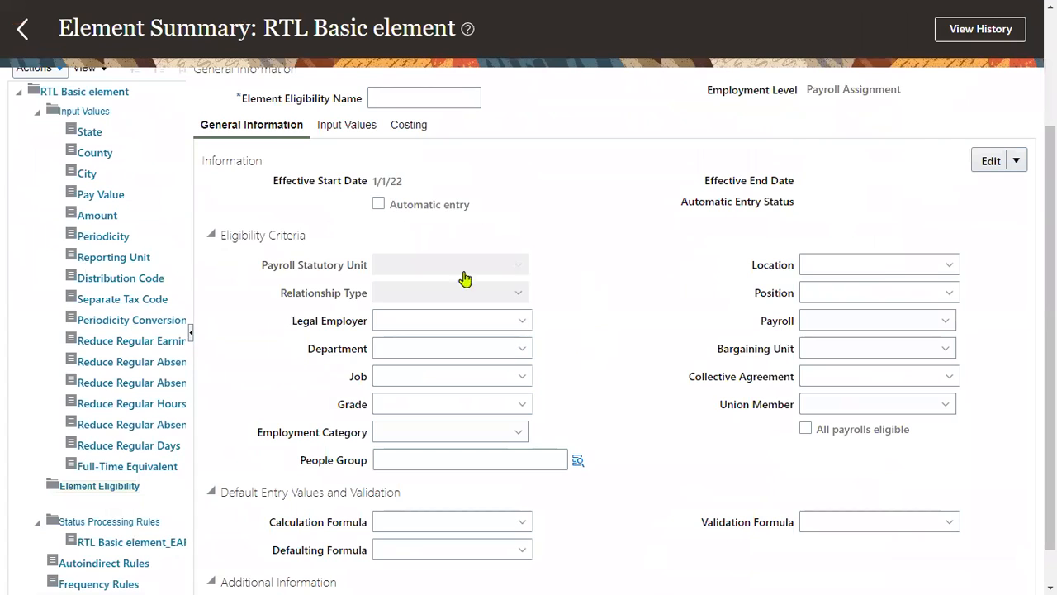
left_click_drag(247, 236, 299, 237)
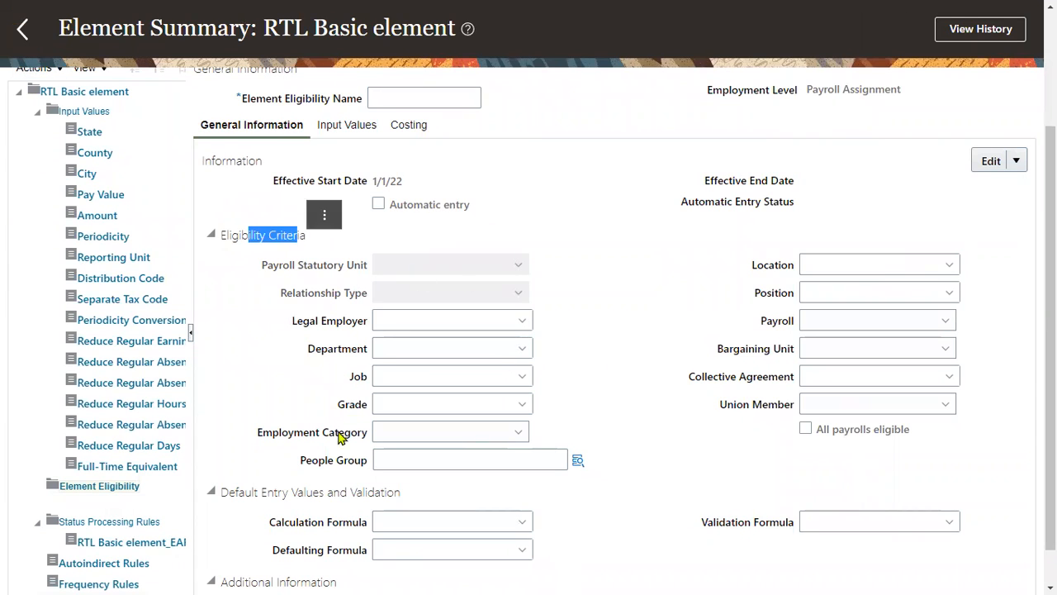
left_click_drag(302, 465, 369, 464)
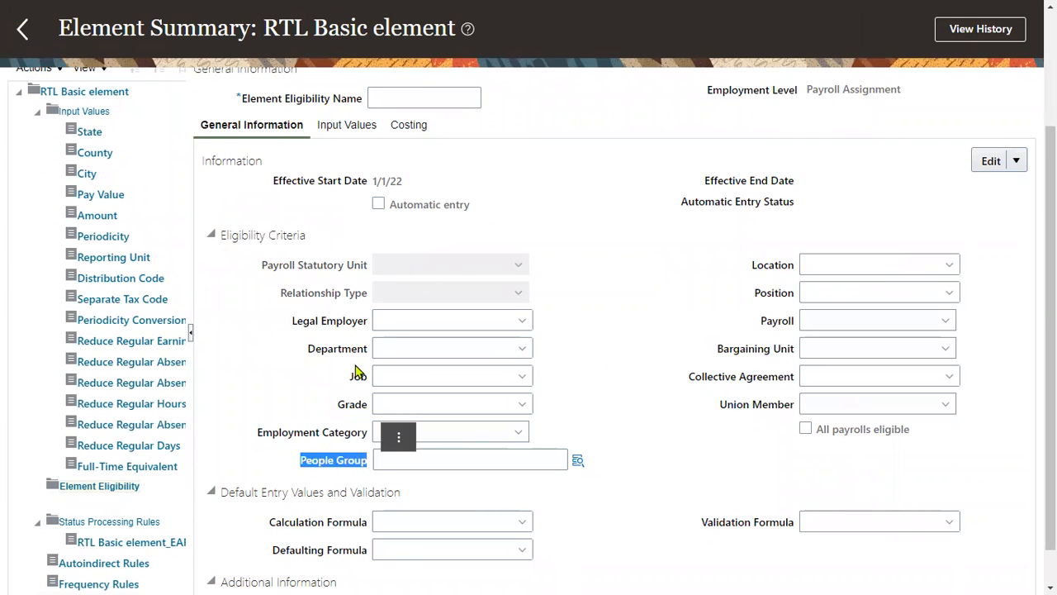
- Name the element eligibility "RTL Basic element Finance"
scroll(301, 183, "up", 3)
left_click(392, 255)
type("RTL Basic element")
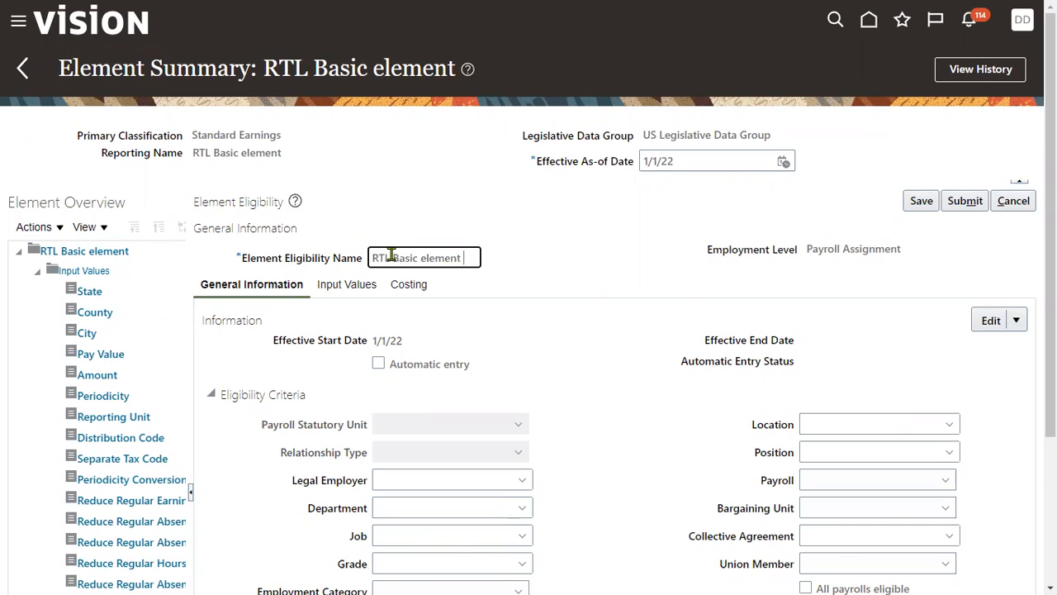
type(" Finance")
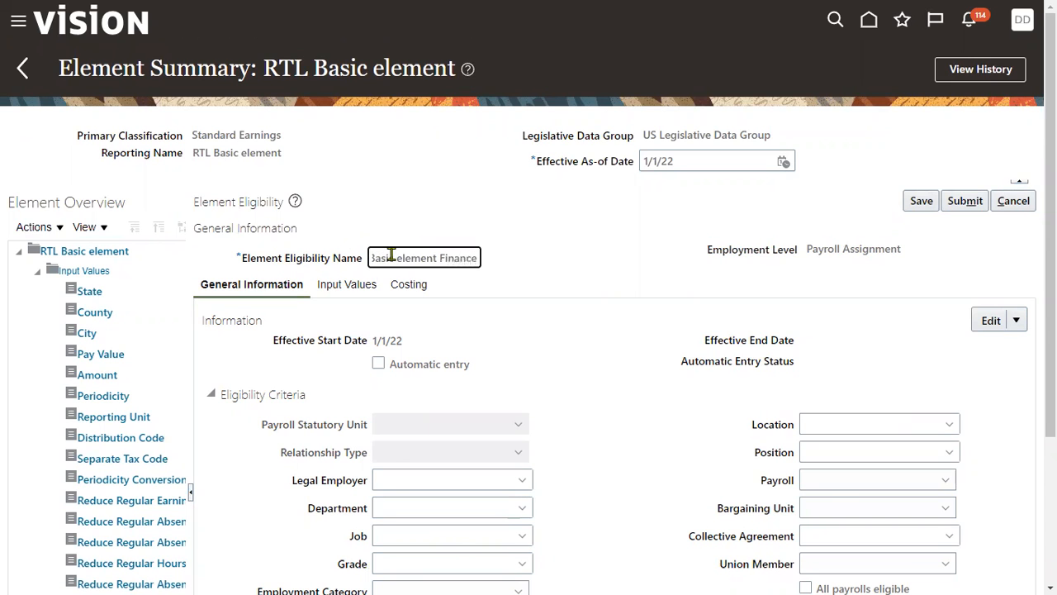
- Look up the segments offered for the People Group eligibility criterion and close the lookup without choosing any
scroll(625, 382, "down", 3)
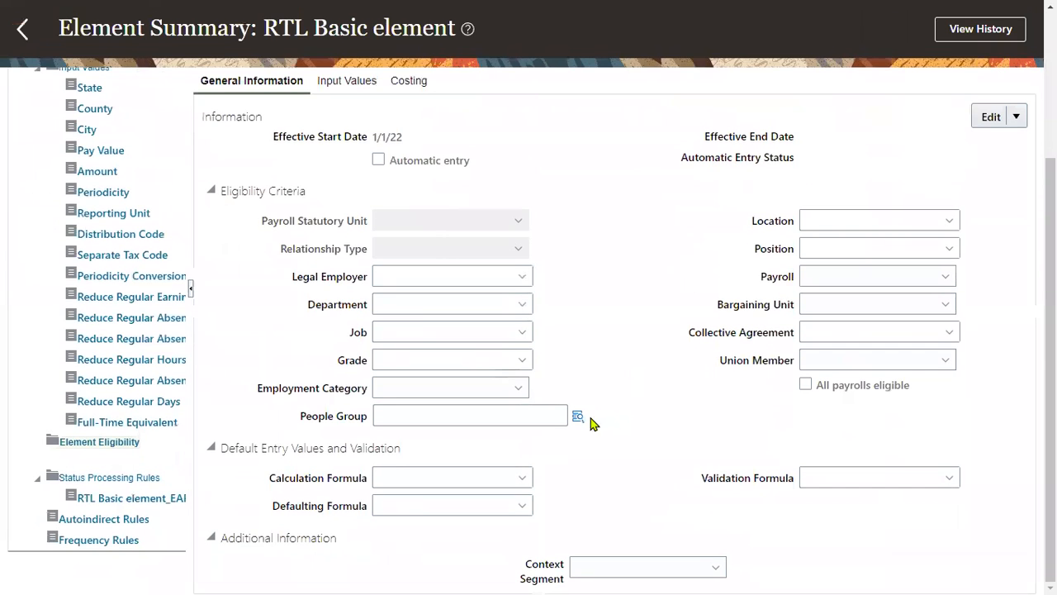
left_click(579, 417)
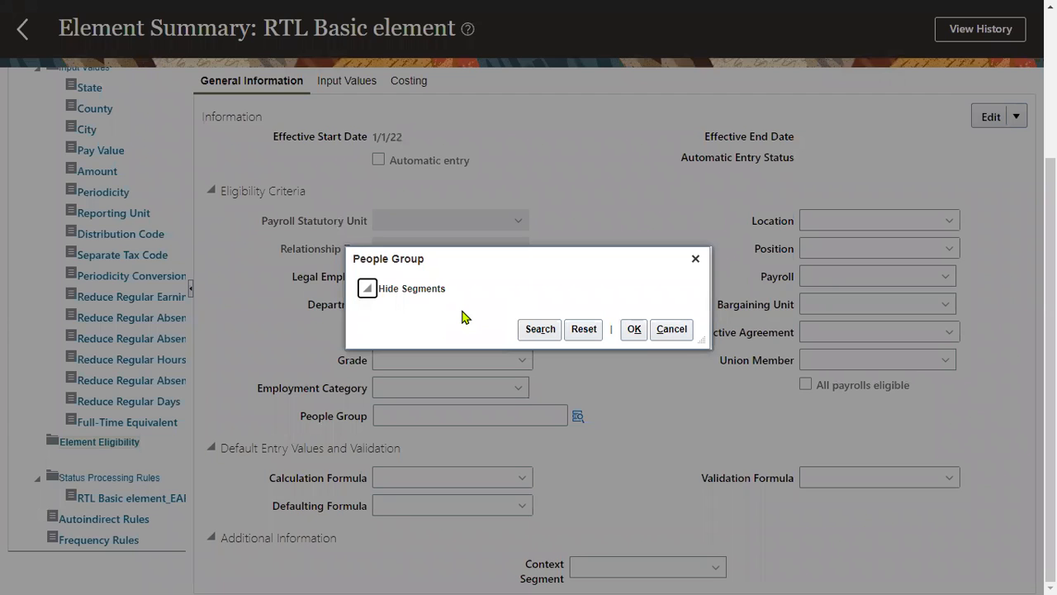
scroll(462, 317, "up", 3)
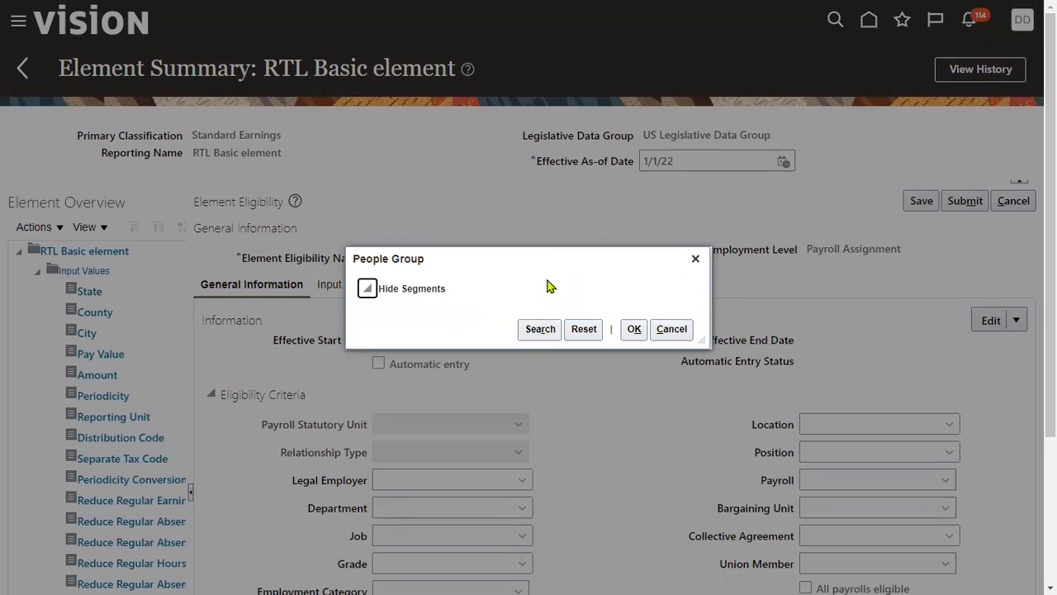
left_click(696, 258)
- Search for legal employer US1 and set US1 Legal Entity as the Legal Employer eligibility criterion
left_click(420, 482)
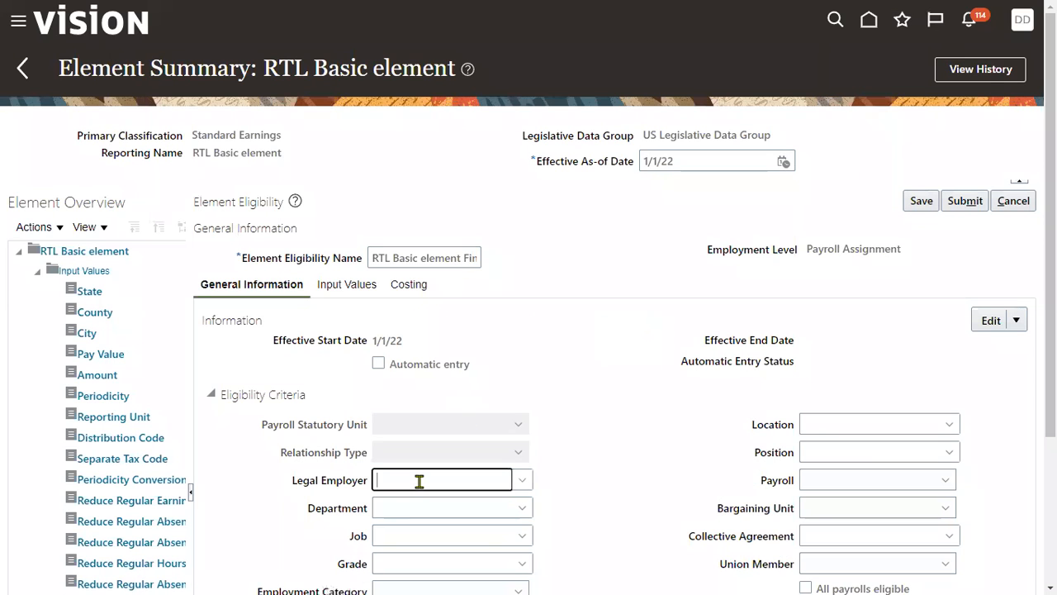
type("US1")
scroll(579, 430, "down", 2)
left_click(524, 302)
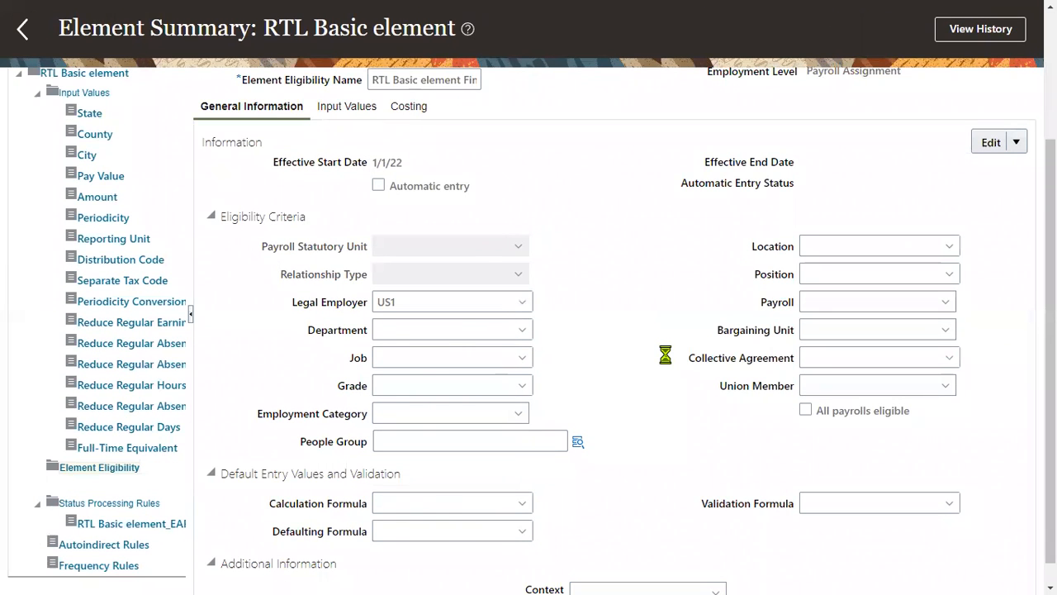
left_click(401, 559)
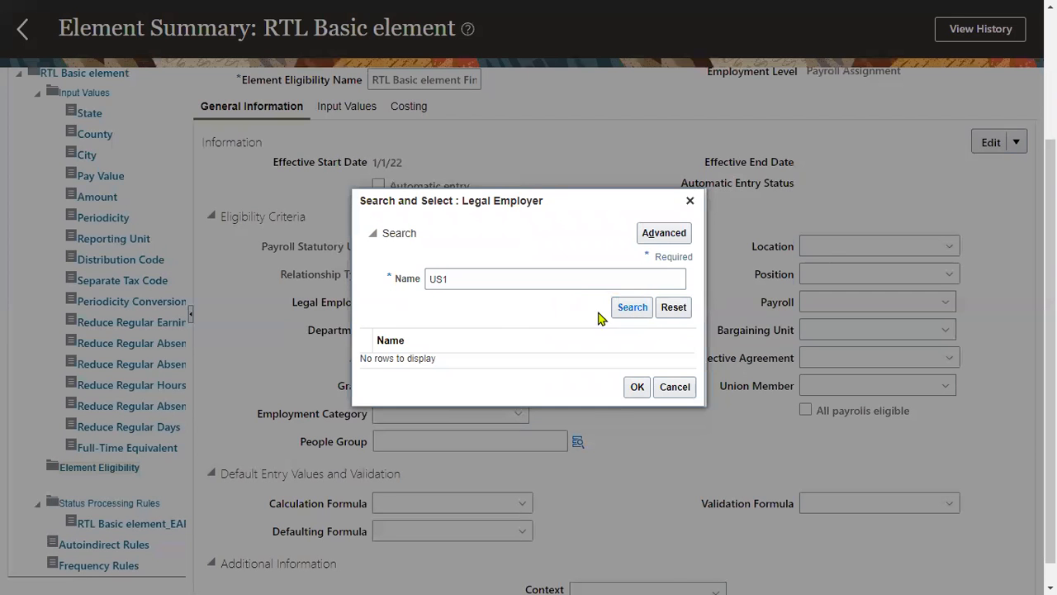
left_click(632, 307)
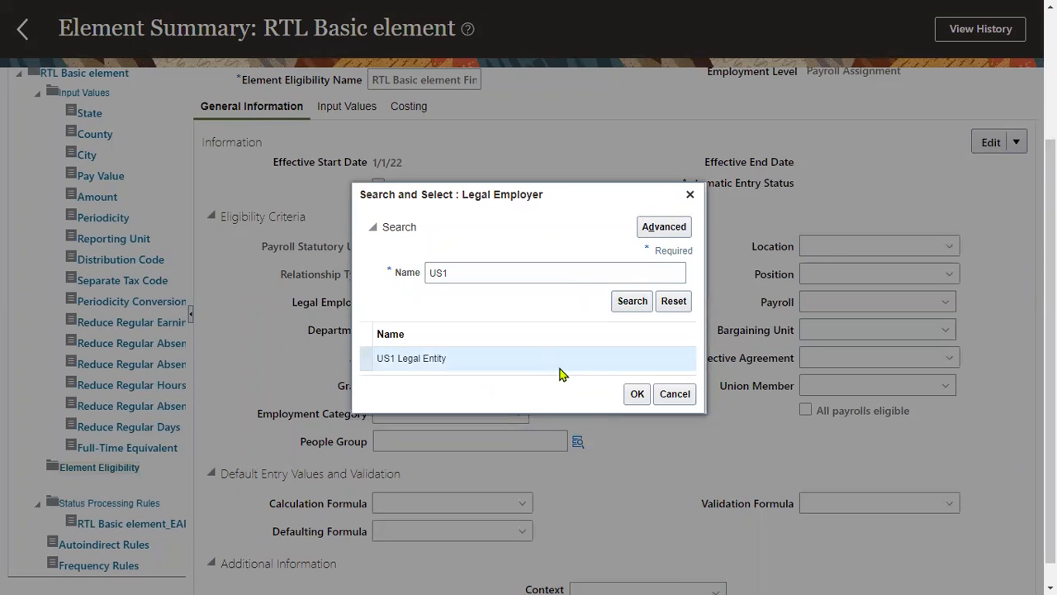
left_click(637, 393)
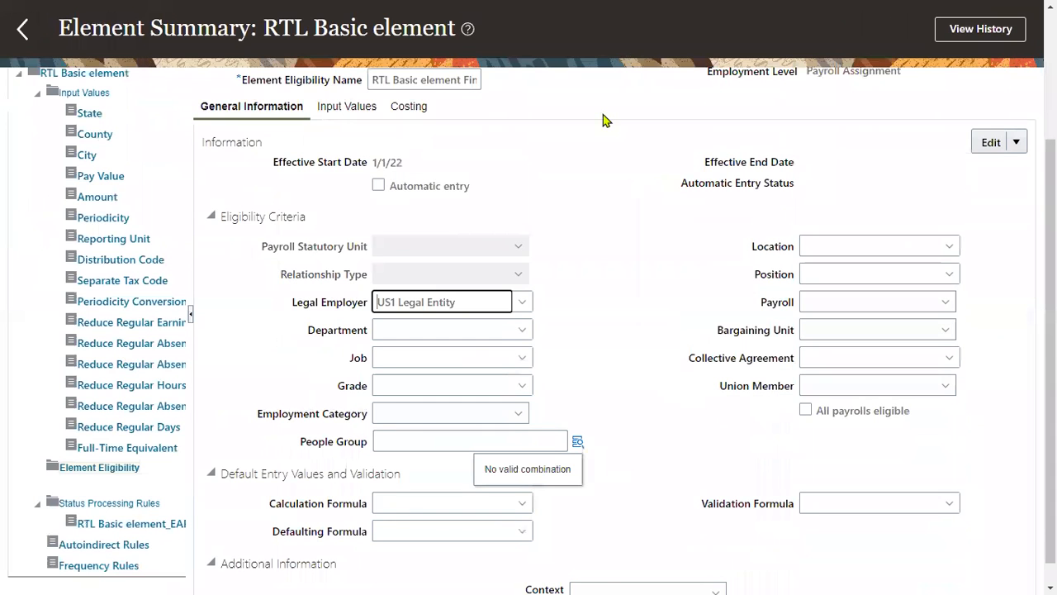
left_click(600, 335)
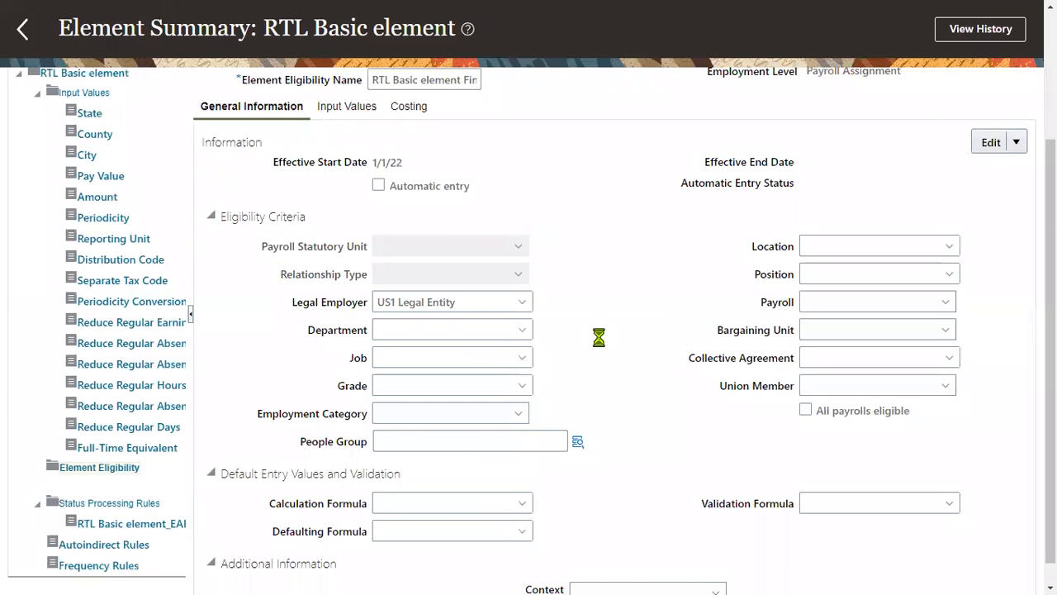
- Recheck the People Group segments with the legal employer filled in, and close the lookup
left_click(578, 441)
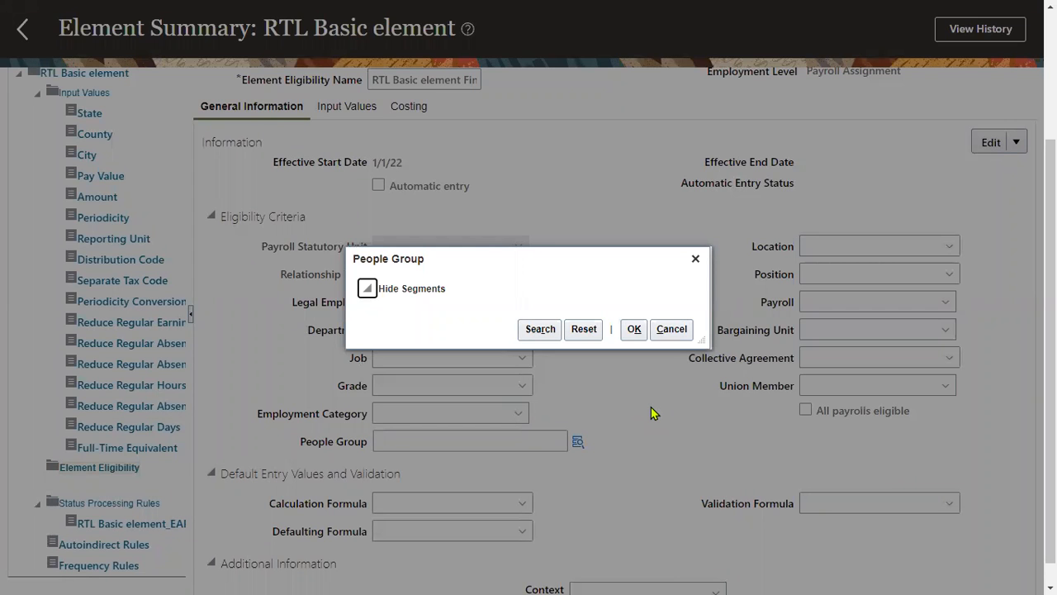
left_click(696, 258)
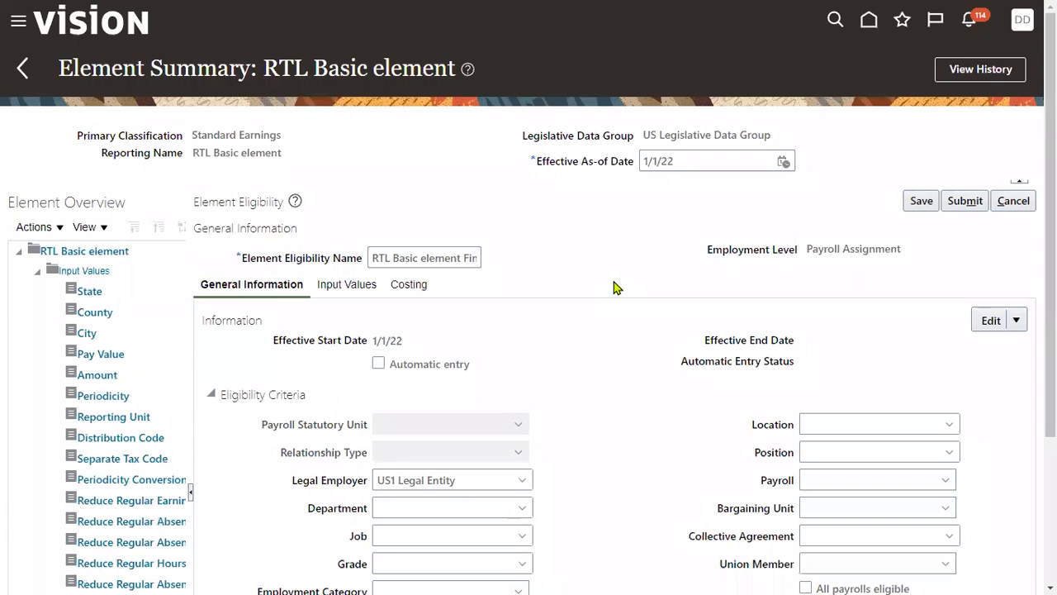
- Submit the element eligibility and leave the element for the home page
left_click(962, 202)
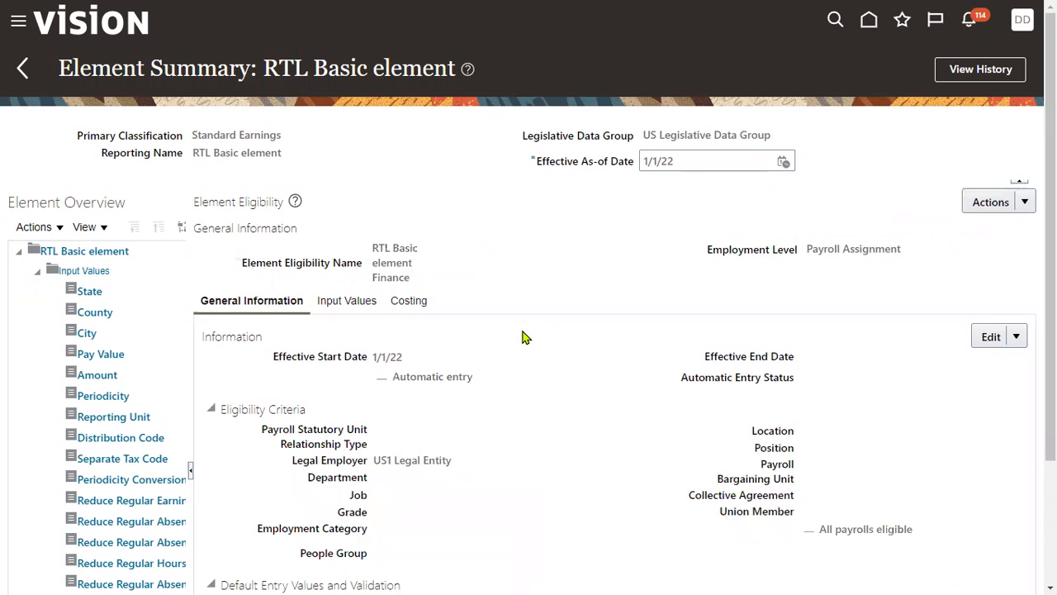
left_click(22, 68)
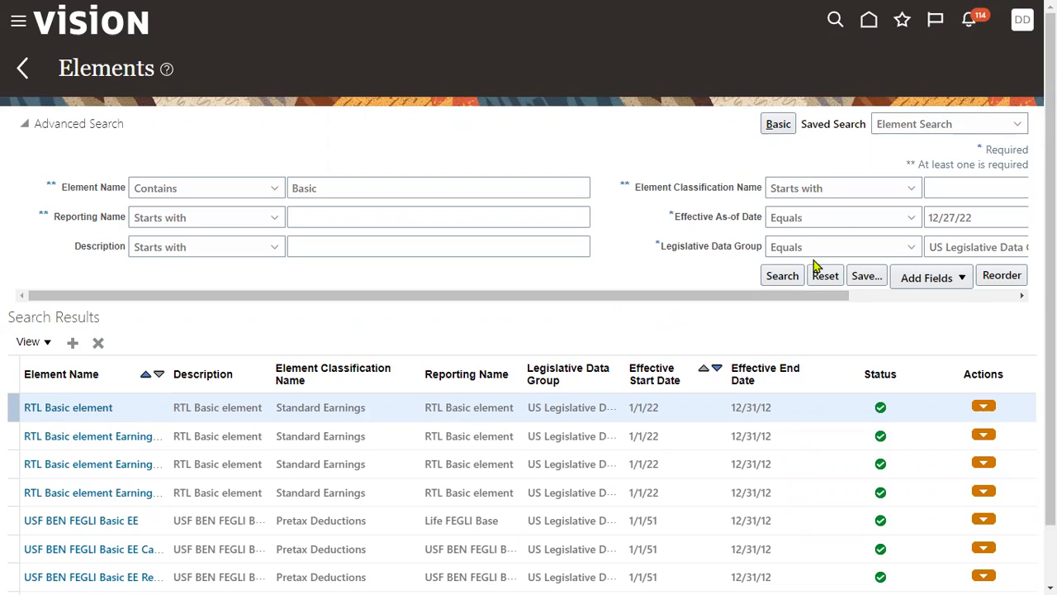
left_click(870, 20)
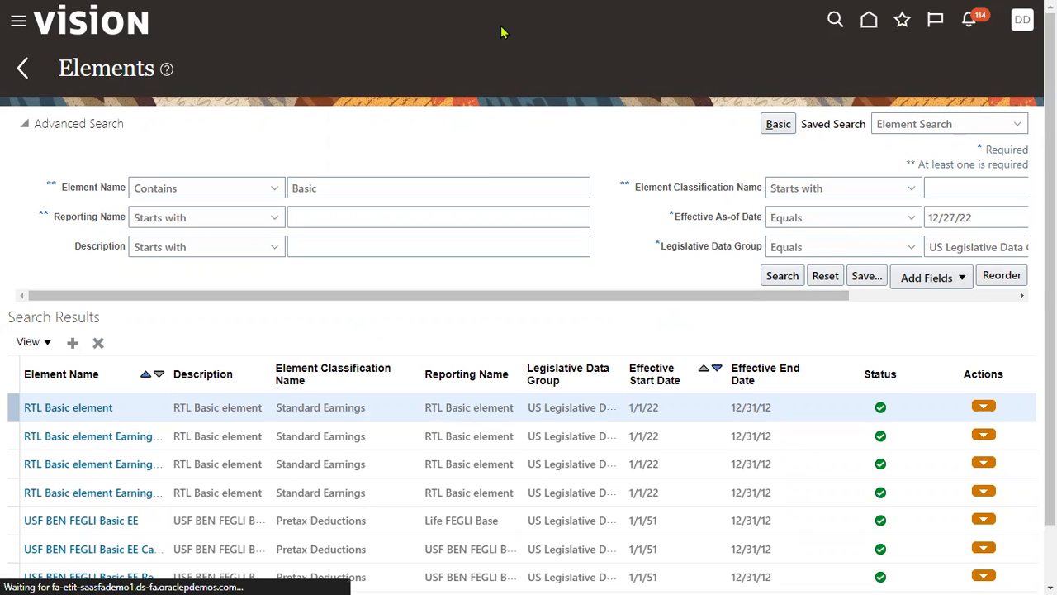